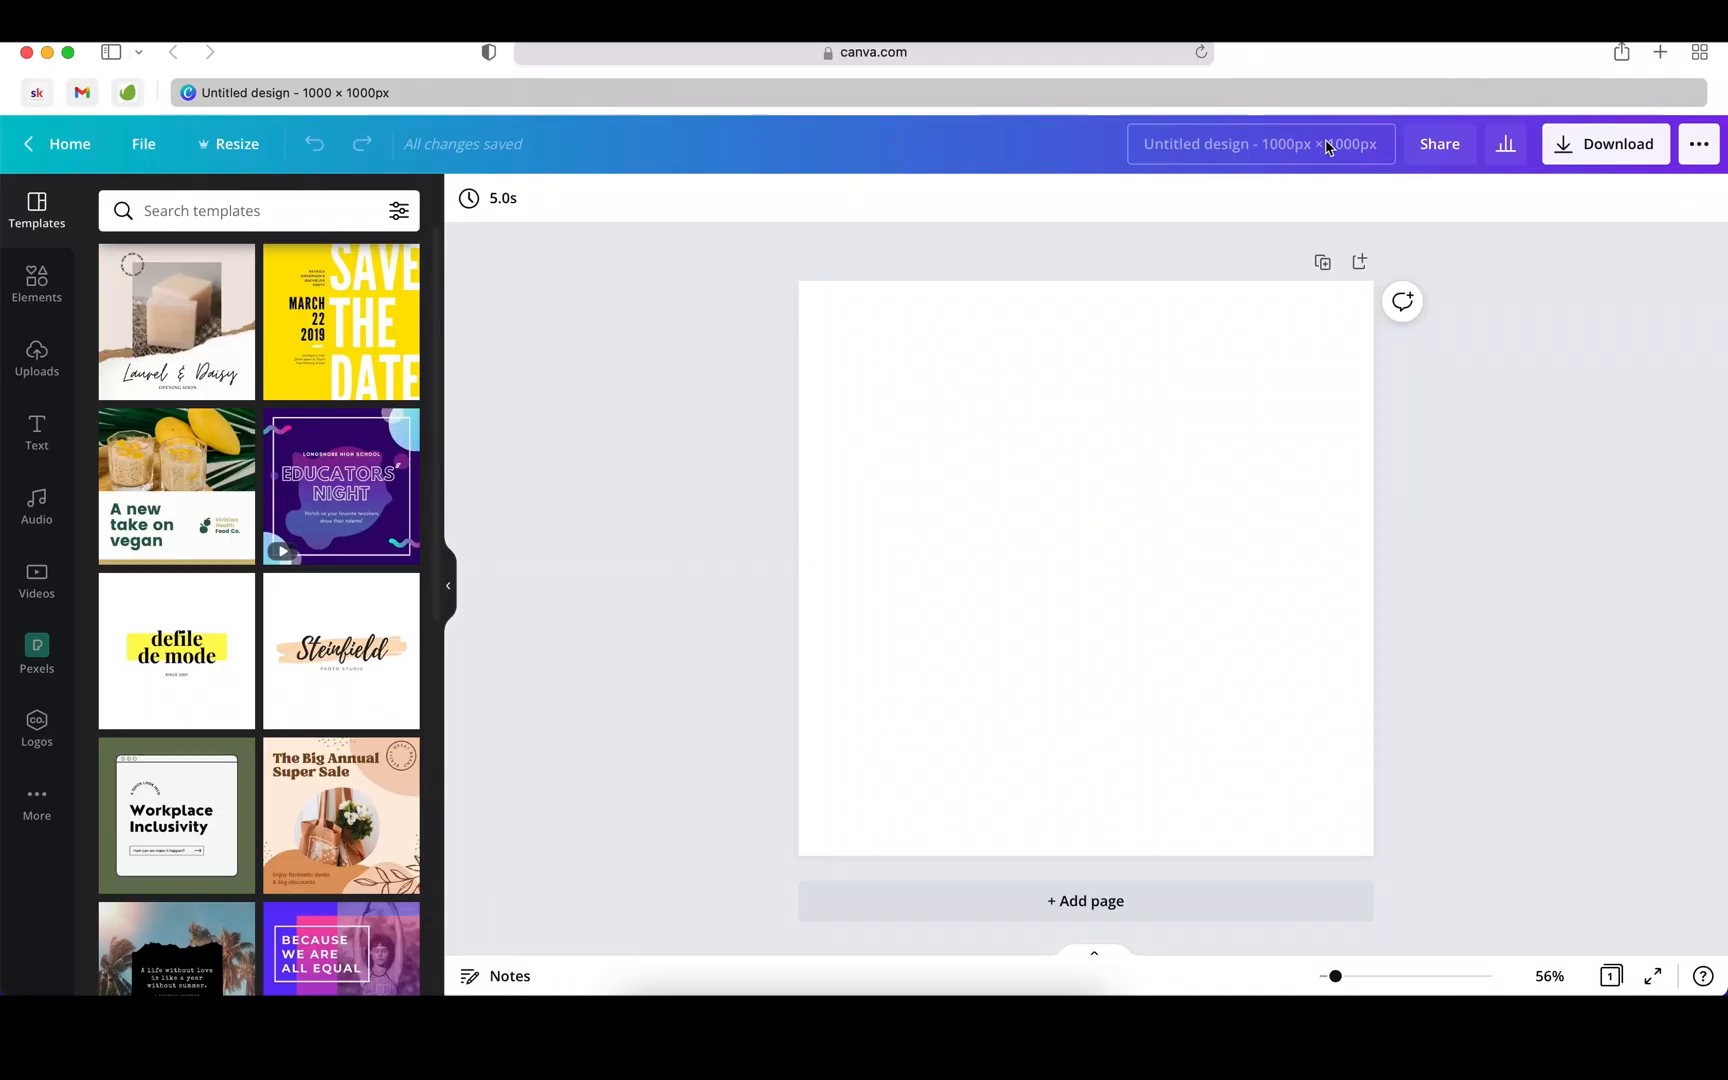
Step: Rename the design "ValentineDay Wishes Post"
click(1327, 147)
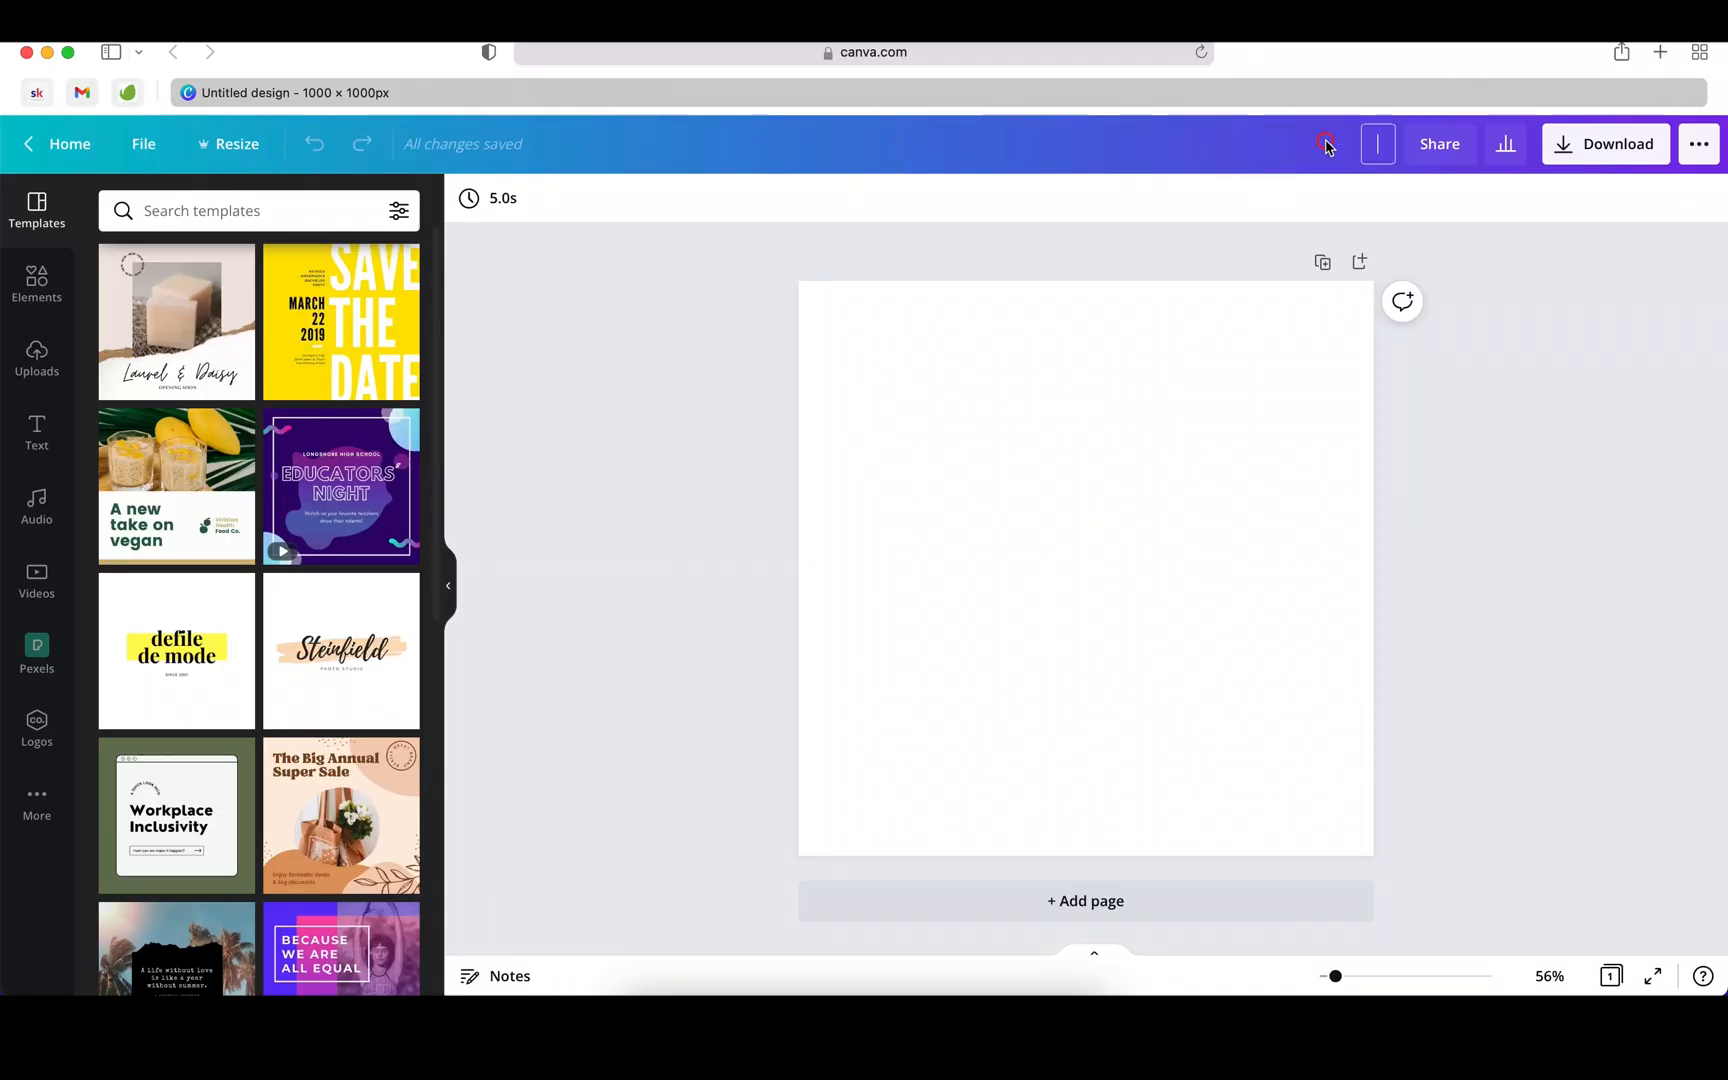
text(Valentin)
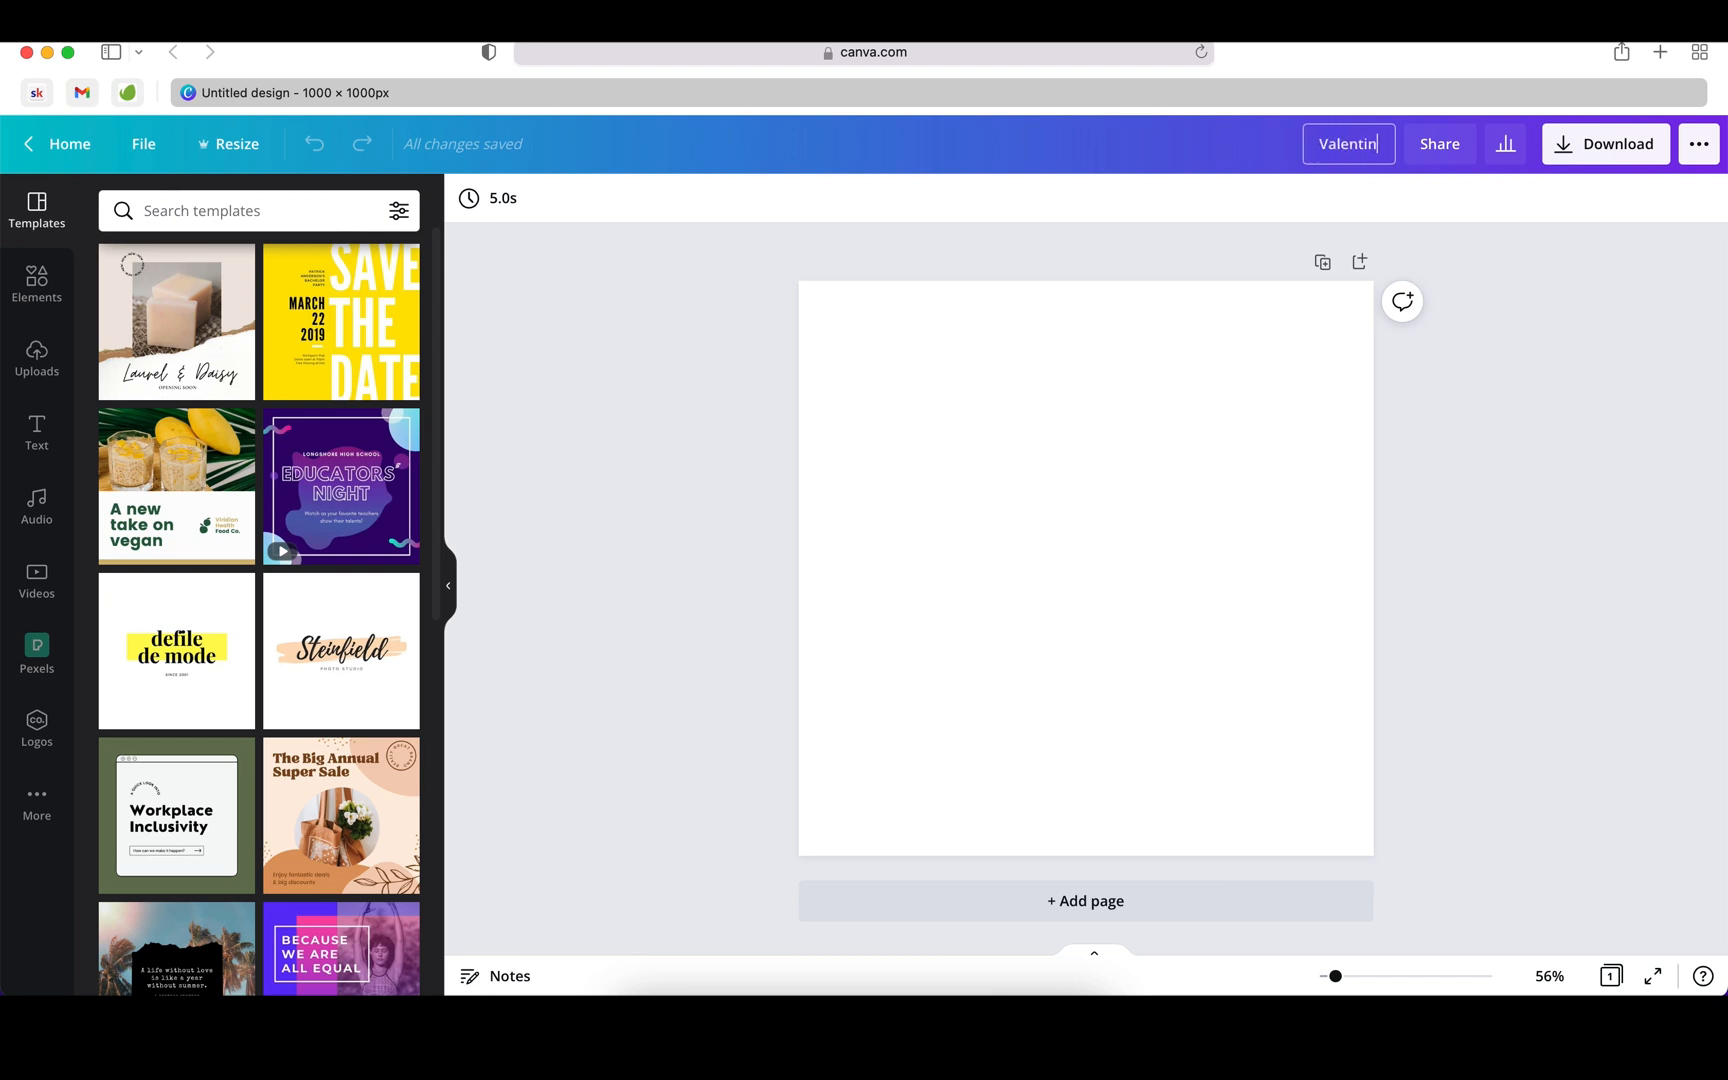
text(eDay Wishes Post)
click(1106, 366)
Step: Set the page background to a custom light pink of about #FFE1F1
click(1142, 528)
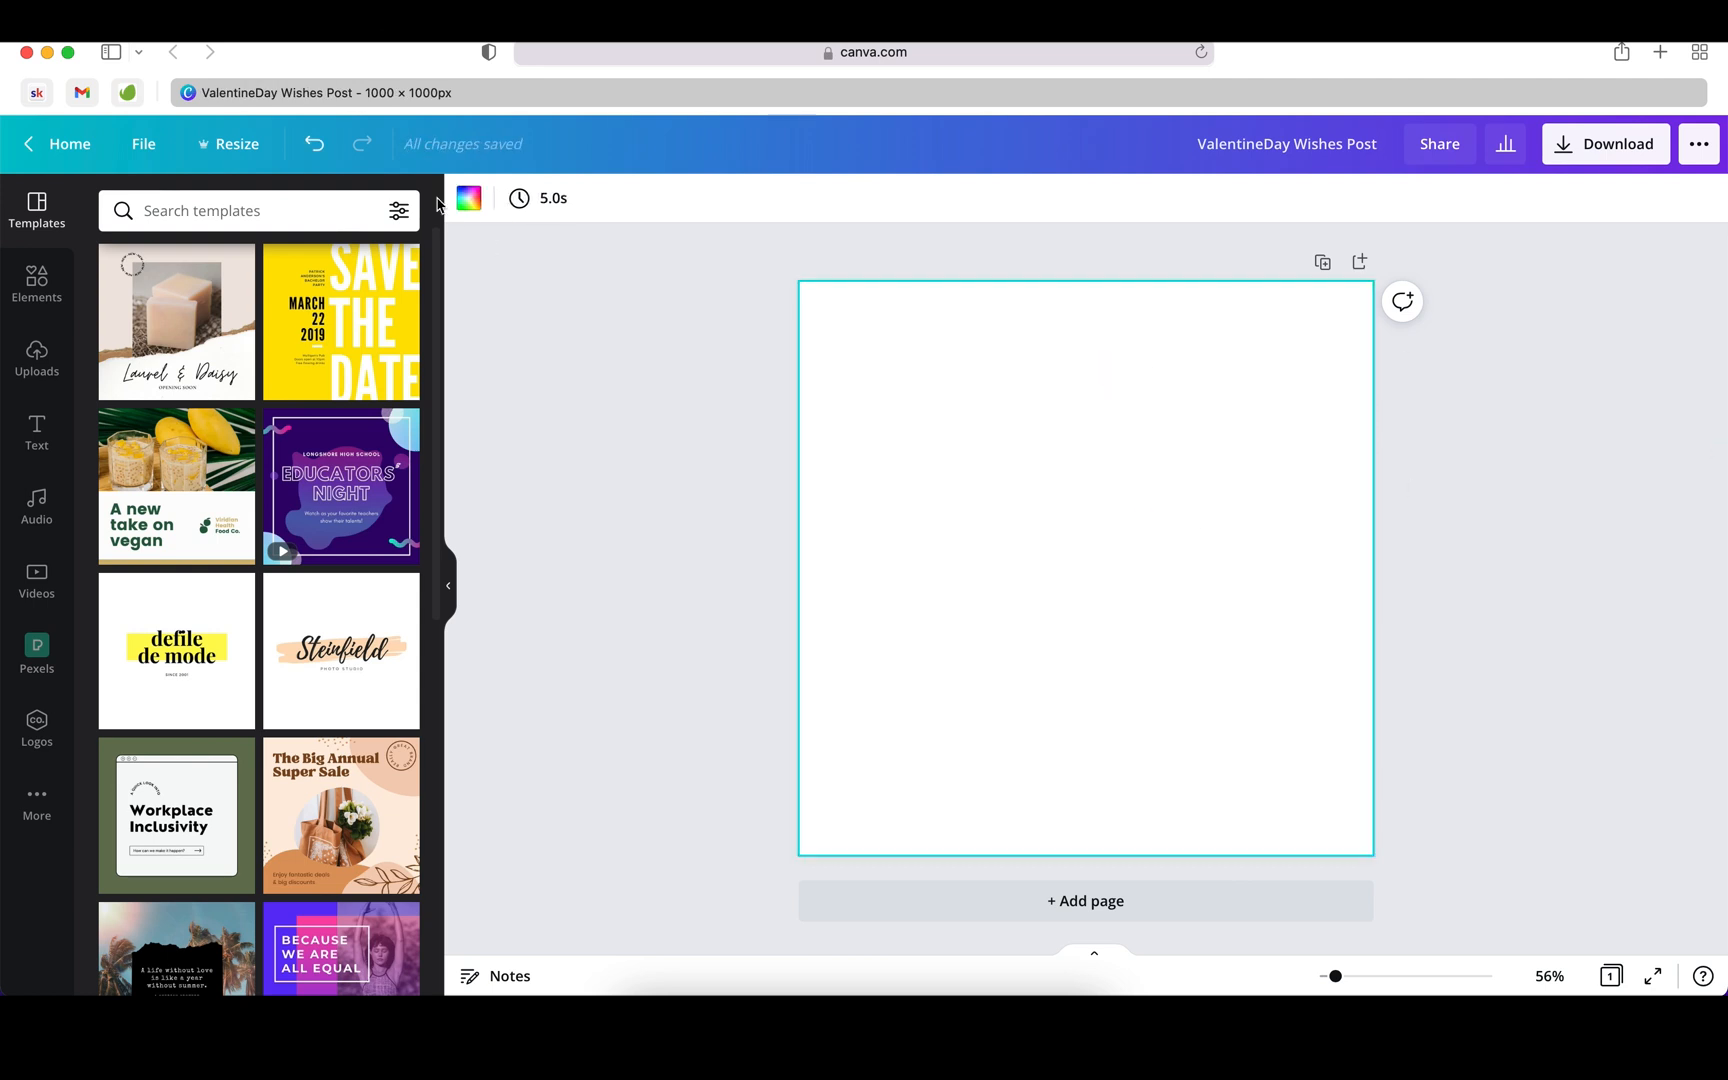
click(470, 201)
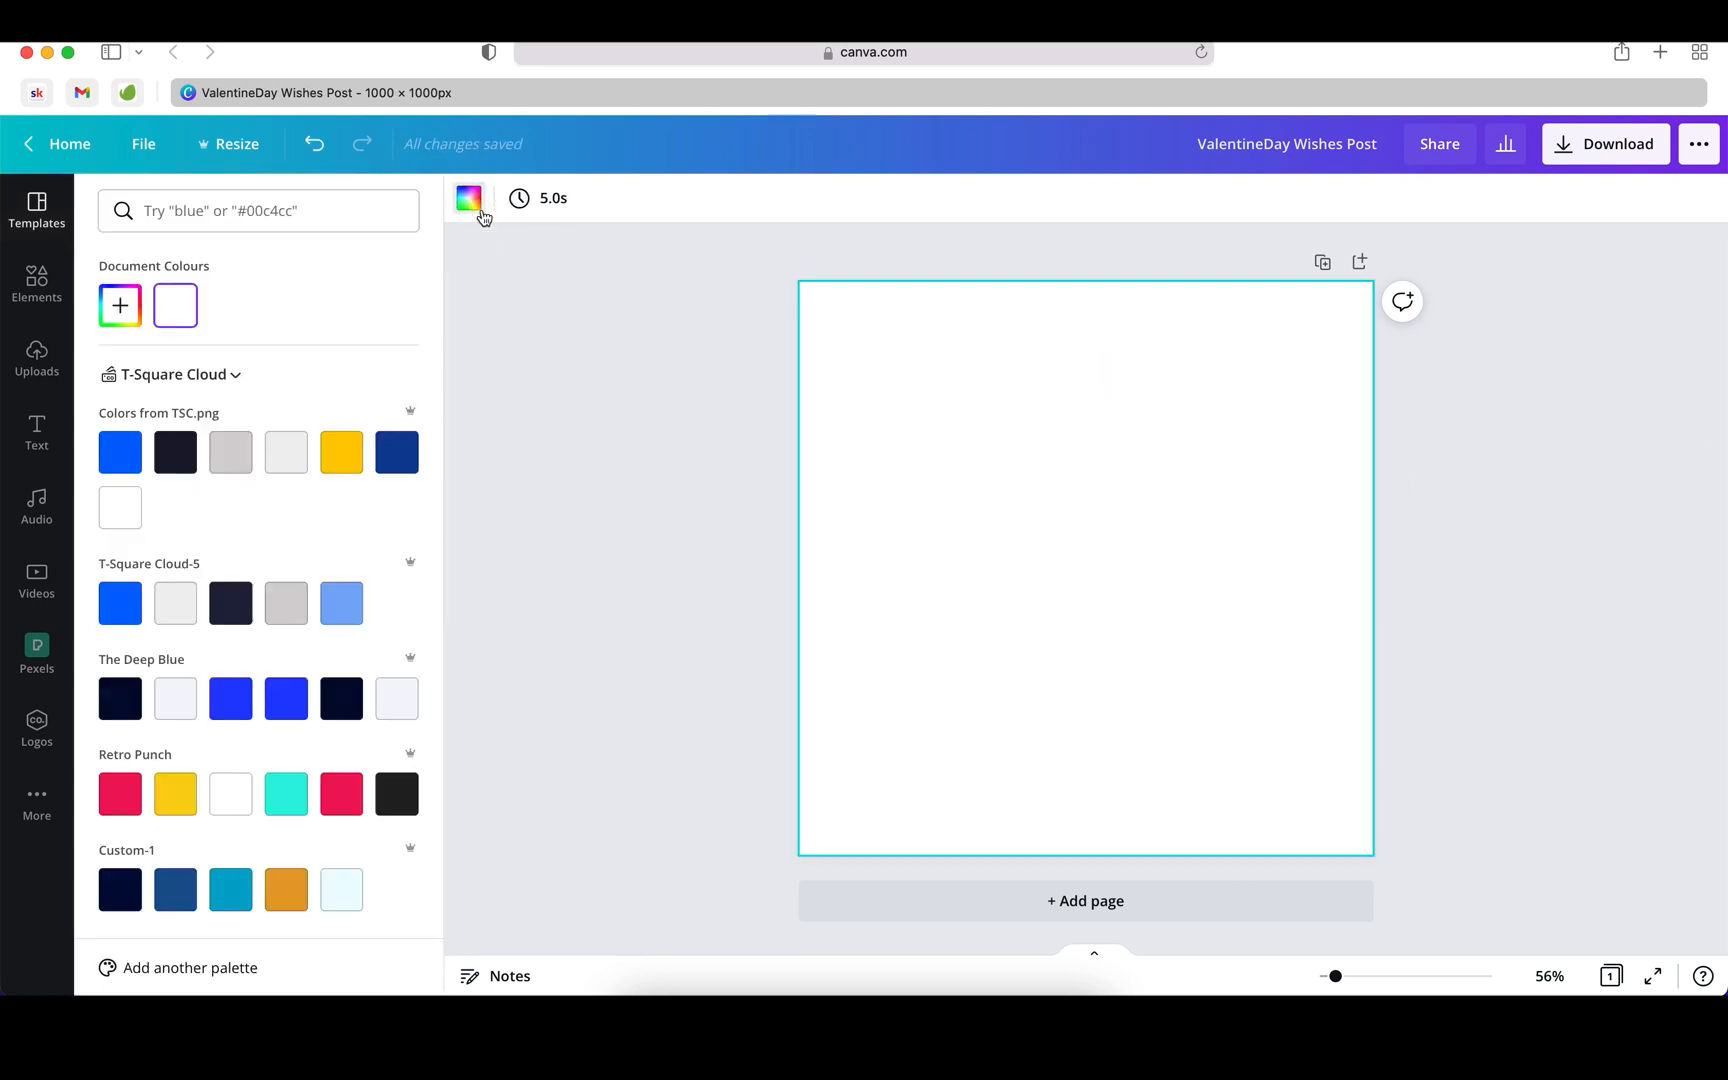
click(121, 308)
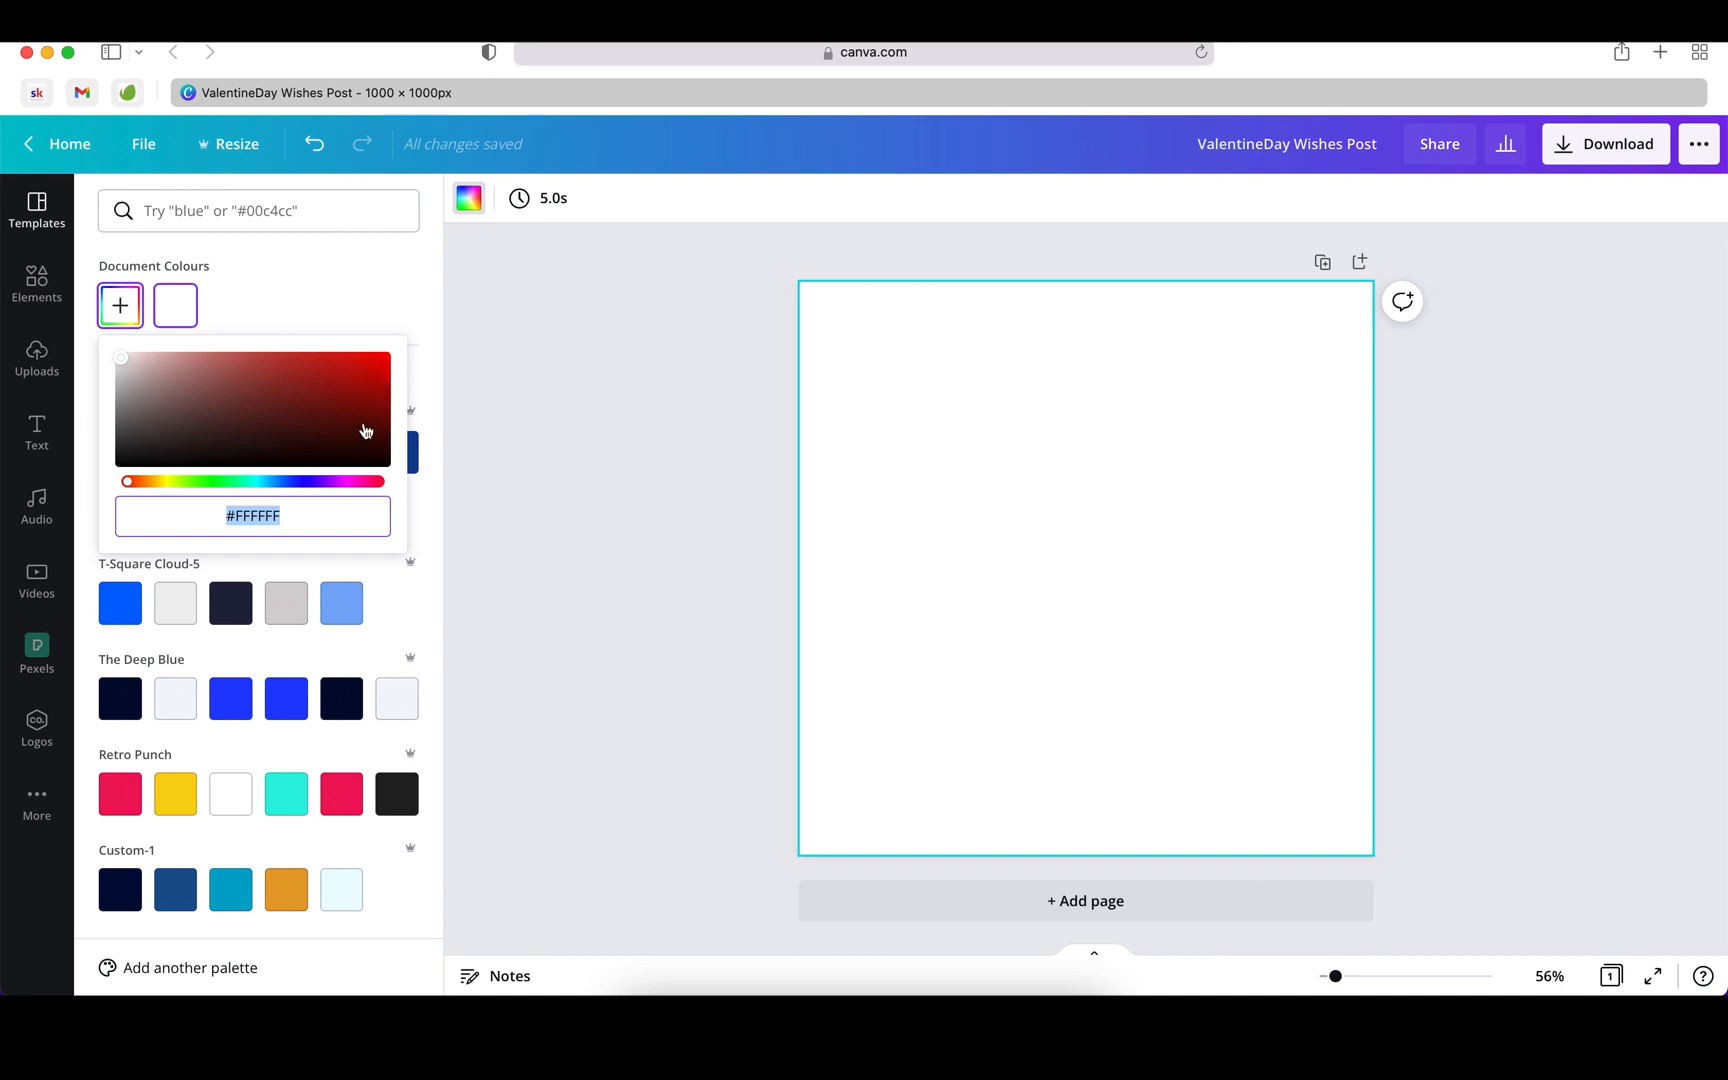
drag(125, 483, 356, 490)
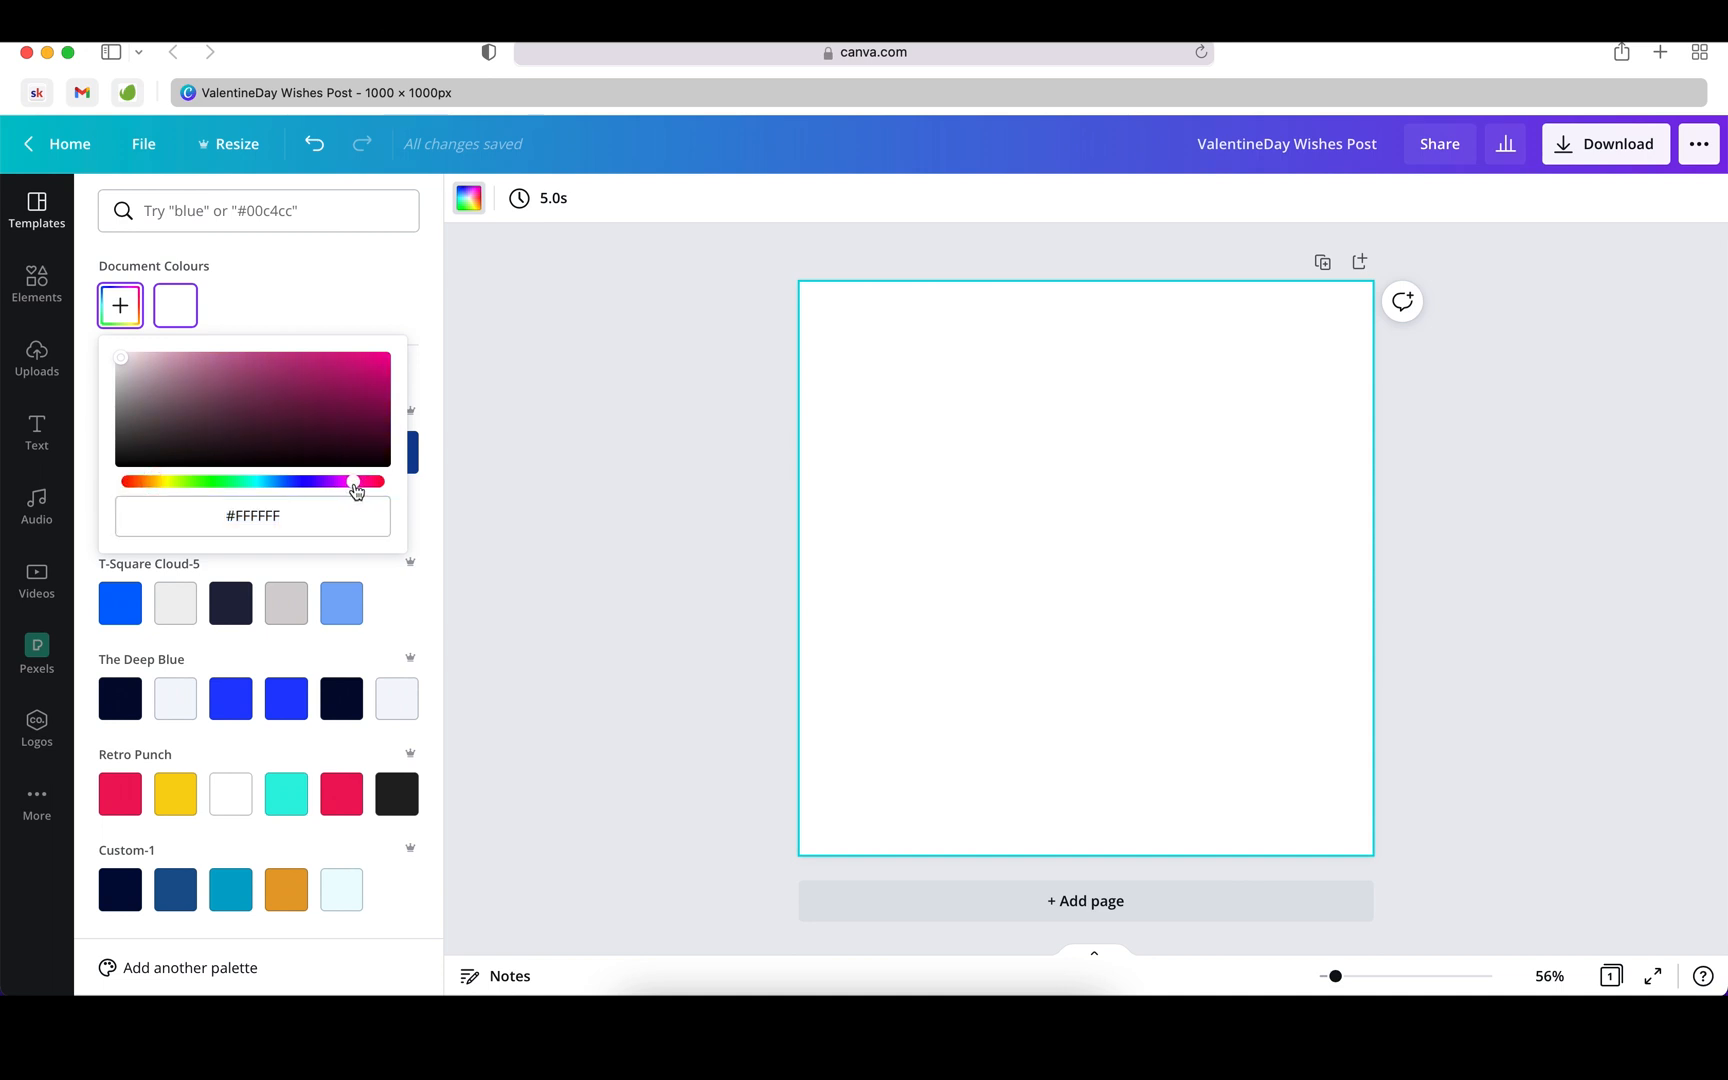
drag(363, 370, 158, 326)
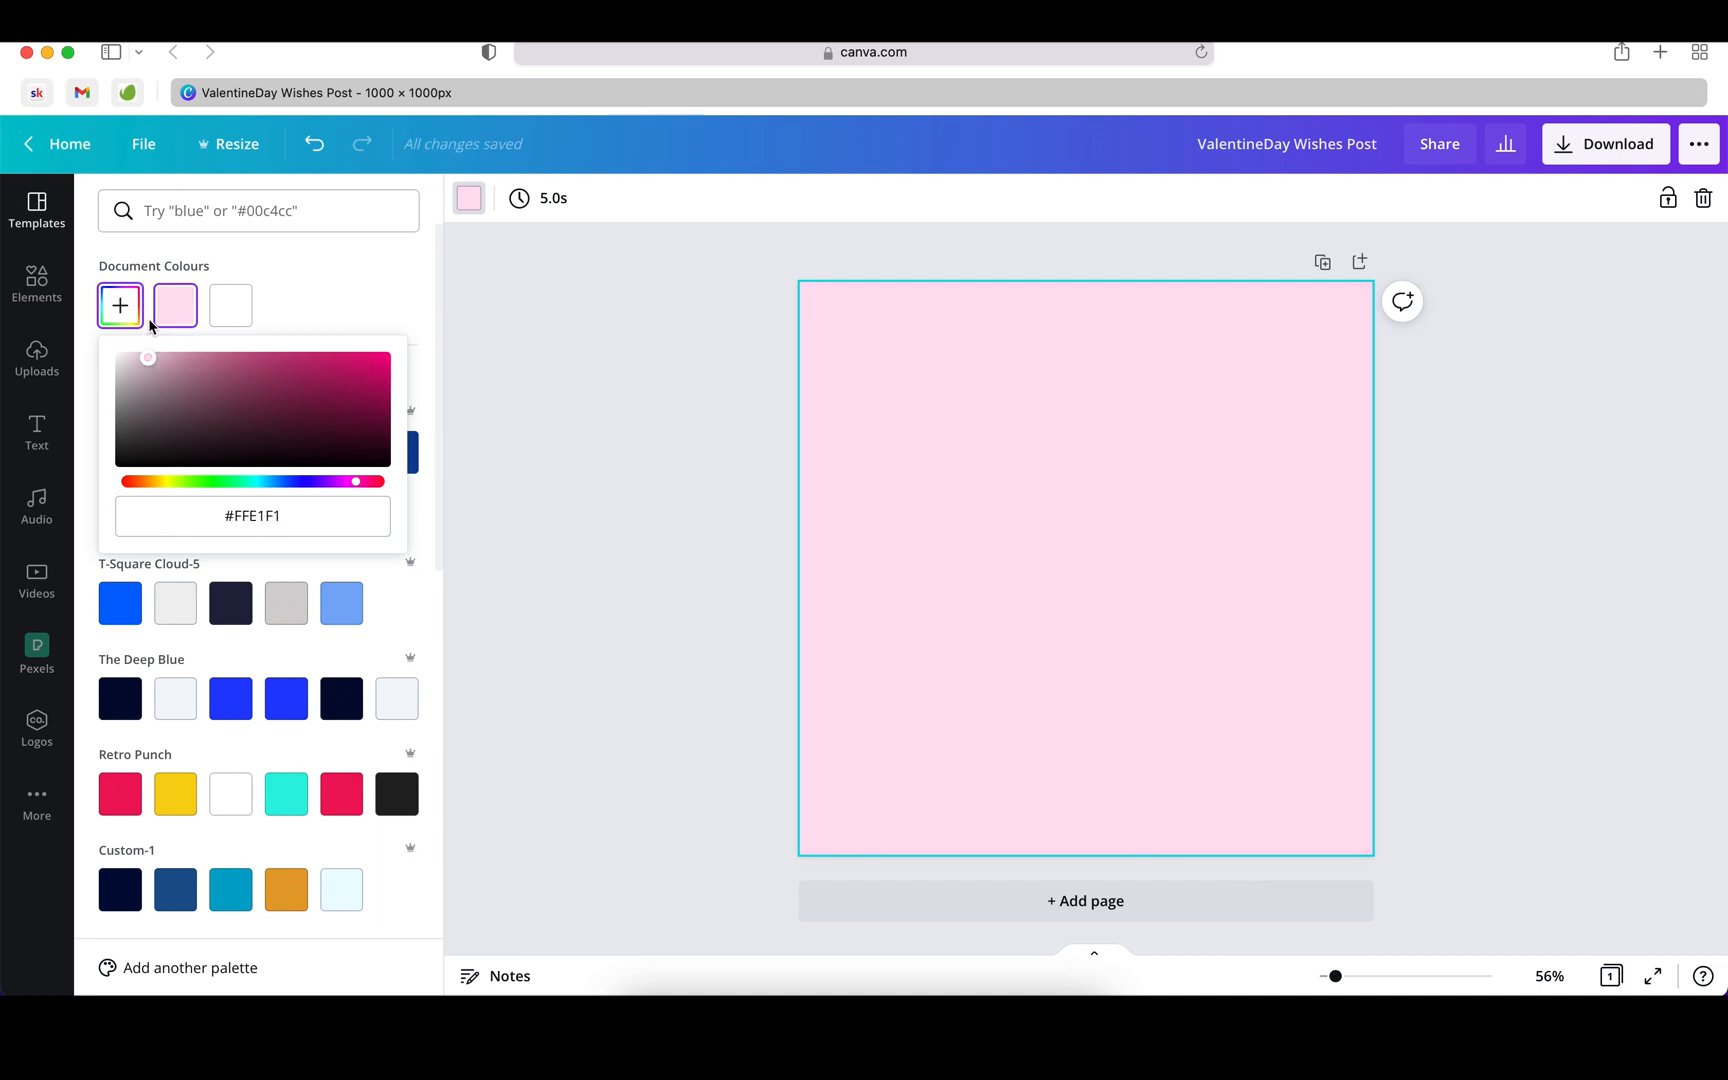
click(650, 392)
click(650, 392)
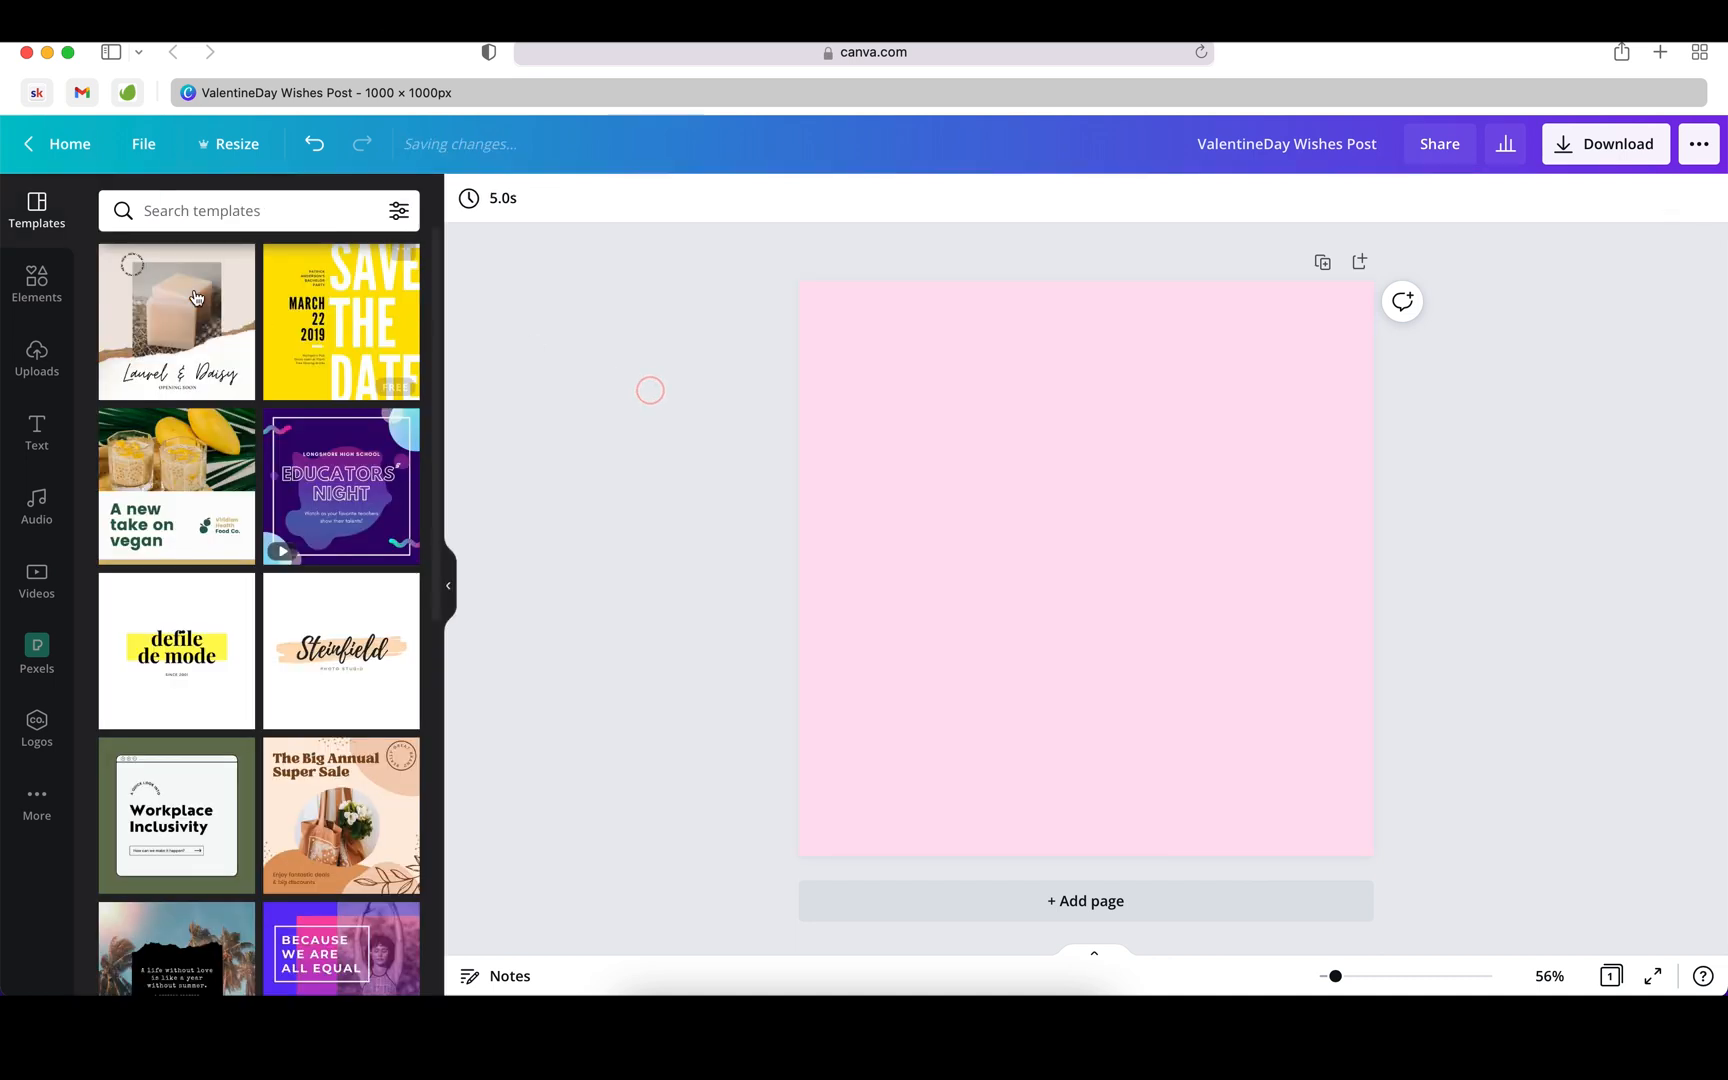
Step: Add the recently used graphic of four diagonal hand-drawn lines and place it near the middle of the page
click(37, 288)
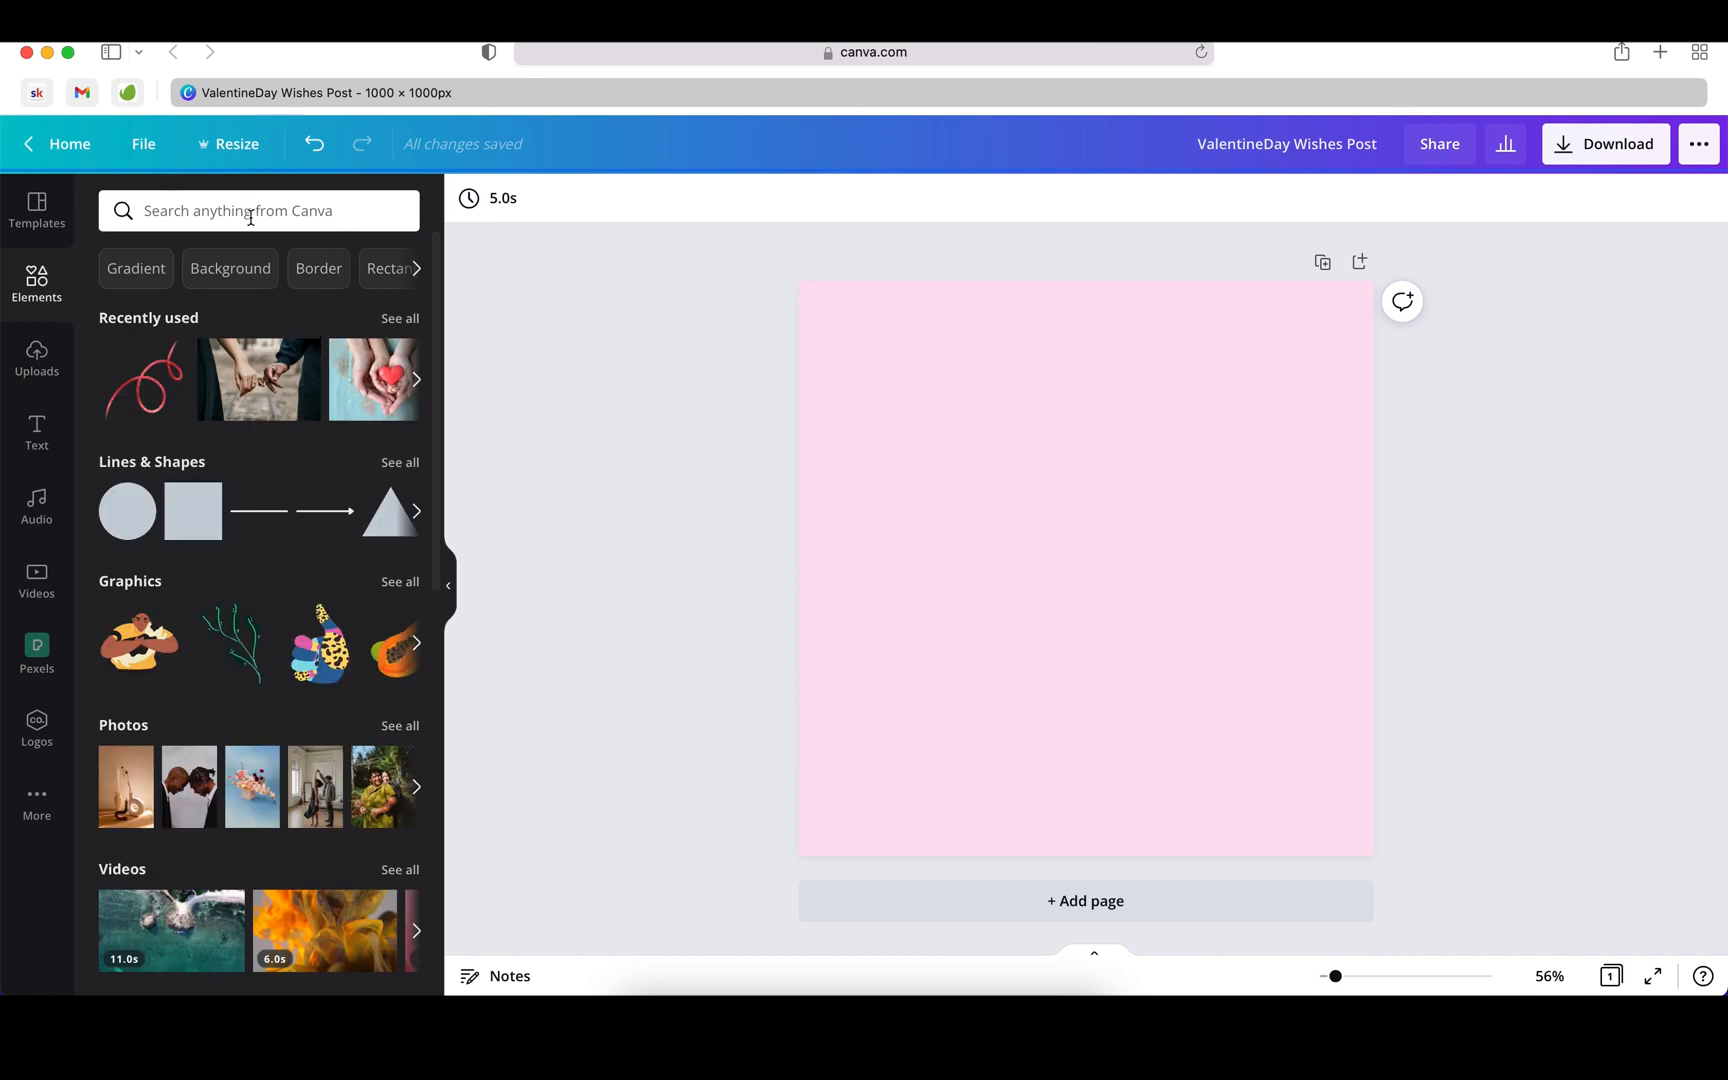
click(245, 210)
click(530, 312)
click(422, 390)
click(422, 390)
click(422, 390)
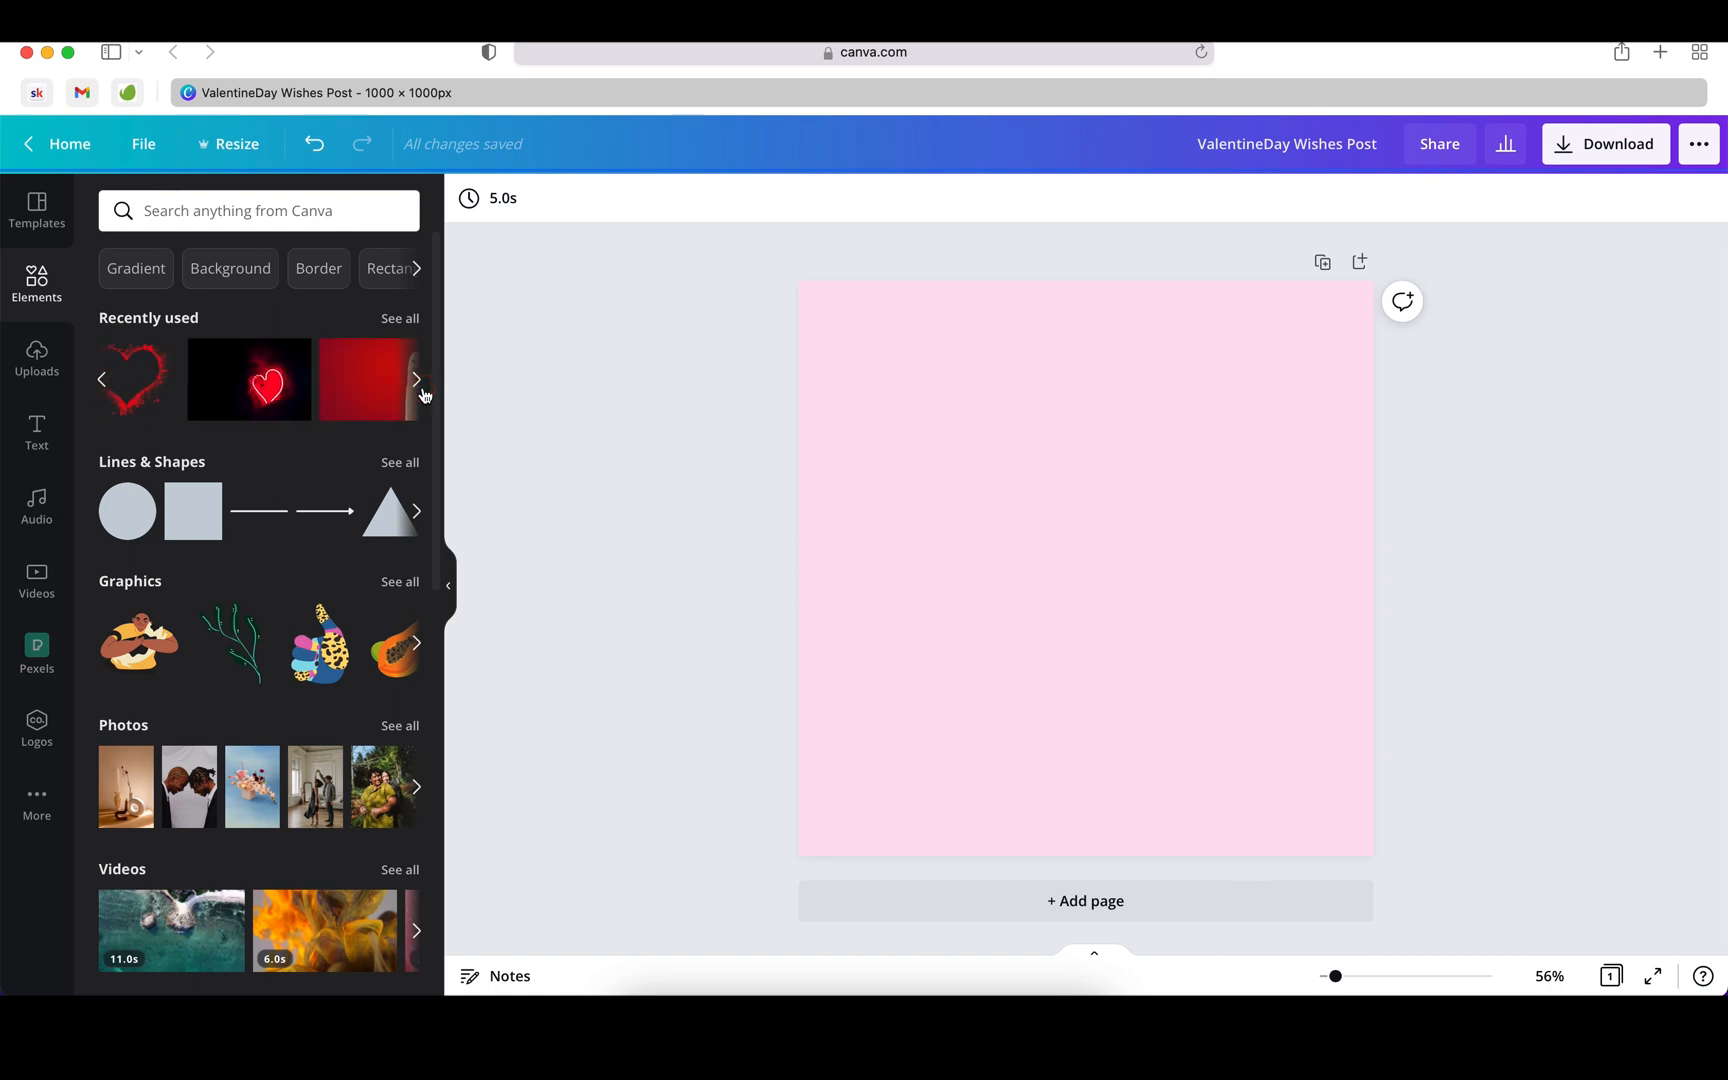
click(422, 390)
click(422, 390)
click(422, 390)
click(422, 390)
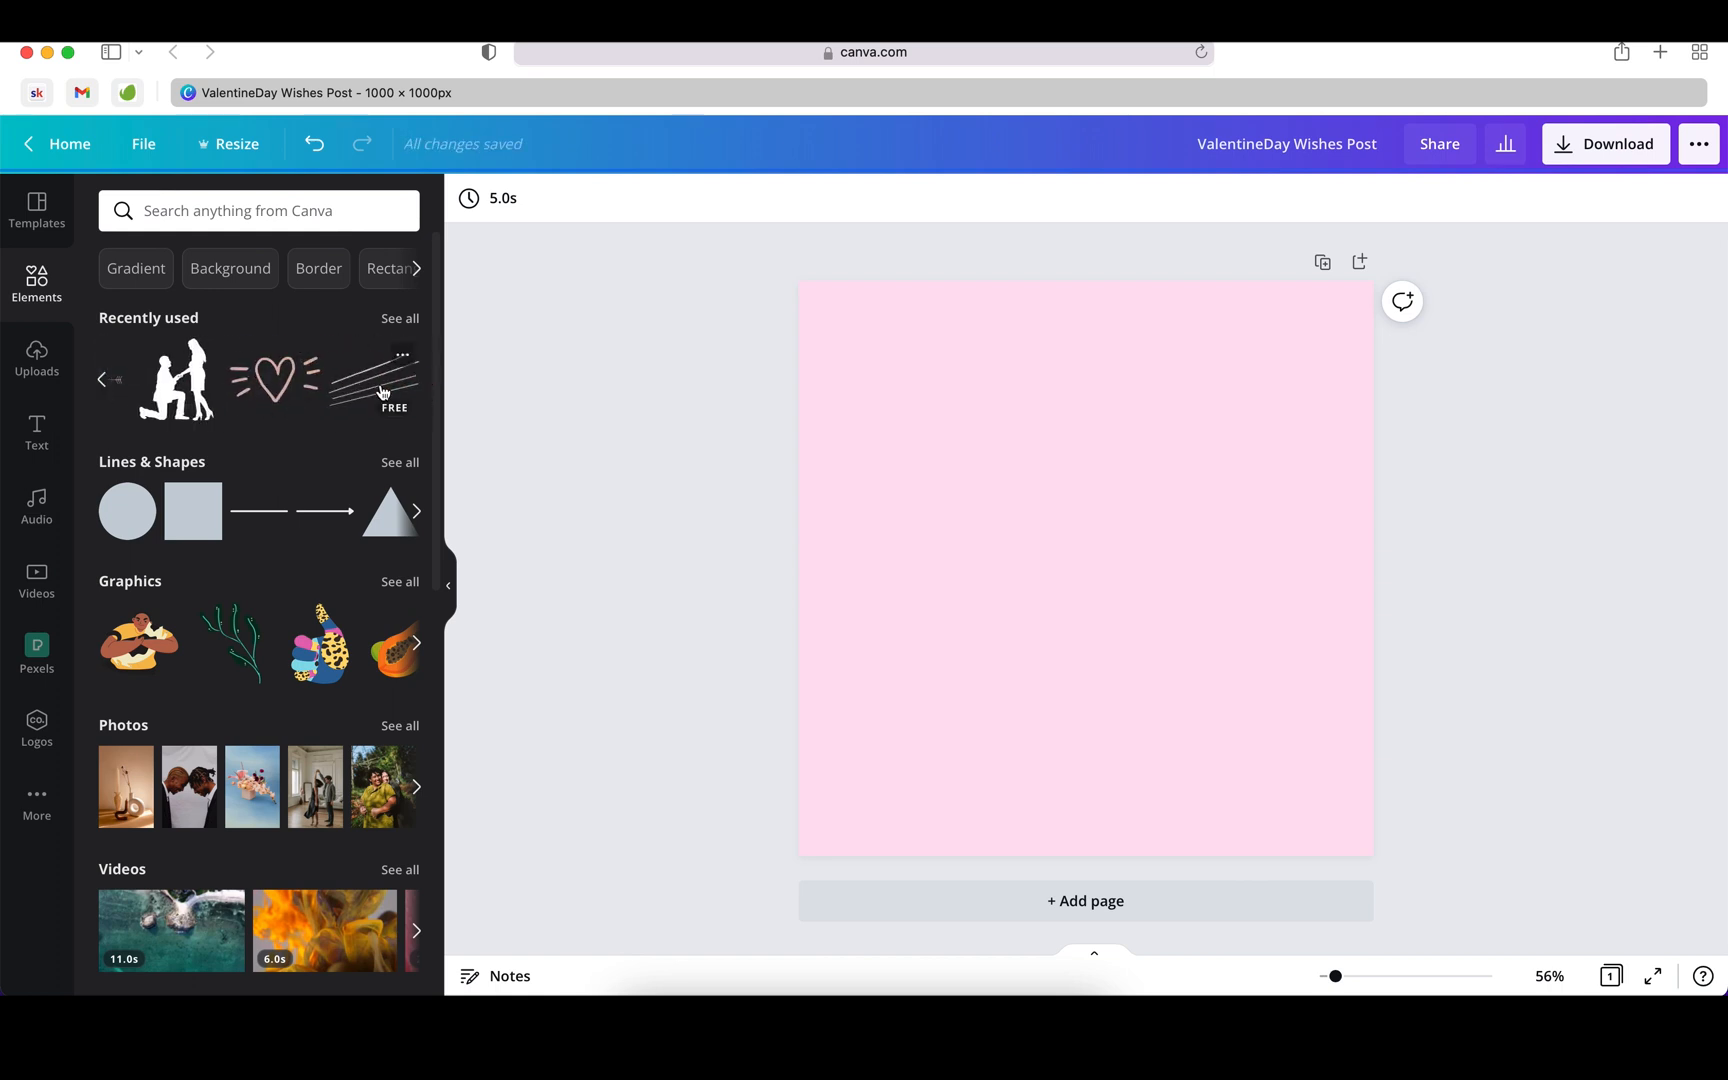
click(381, 392)
drag(1297, 436, 1323, 424)
drag(1122, 563, 1088, 594)
Step: Recolour the diagonal lines graphic to a vivid reddish pink and nudge it slightly to the left
click(467, 200)
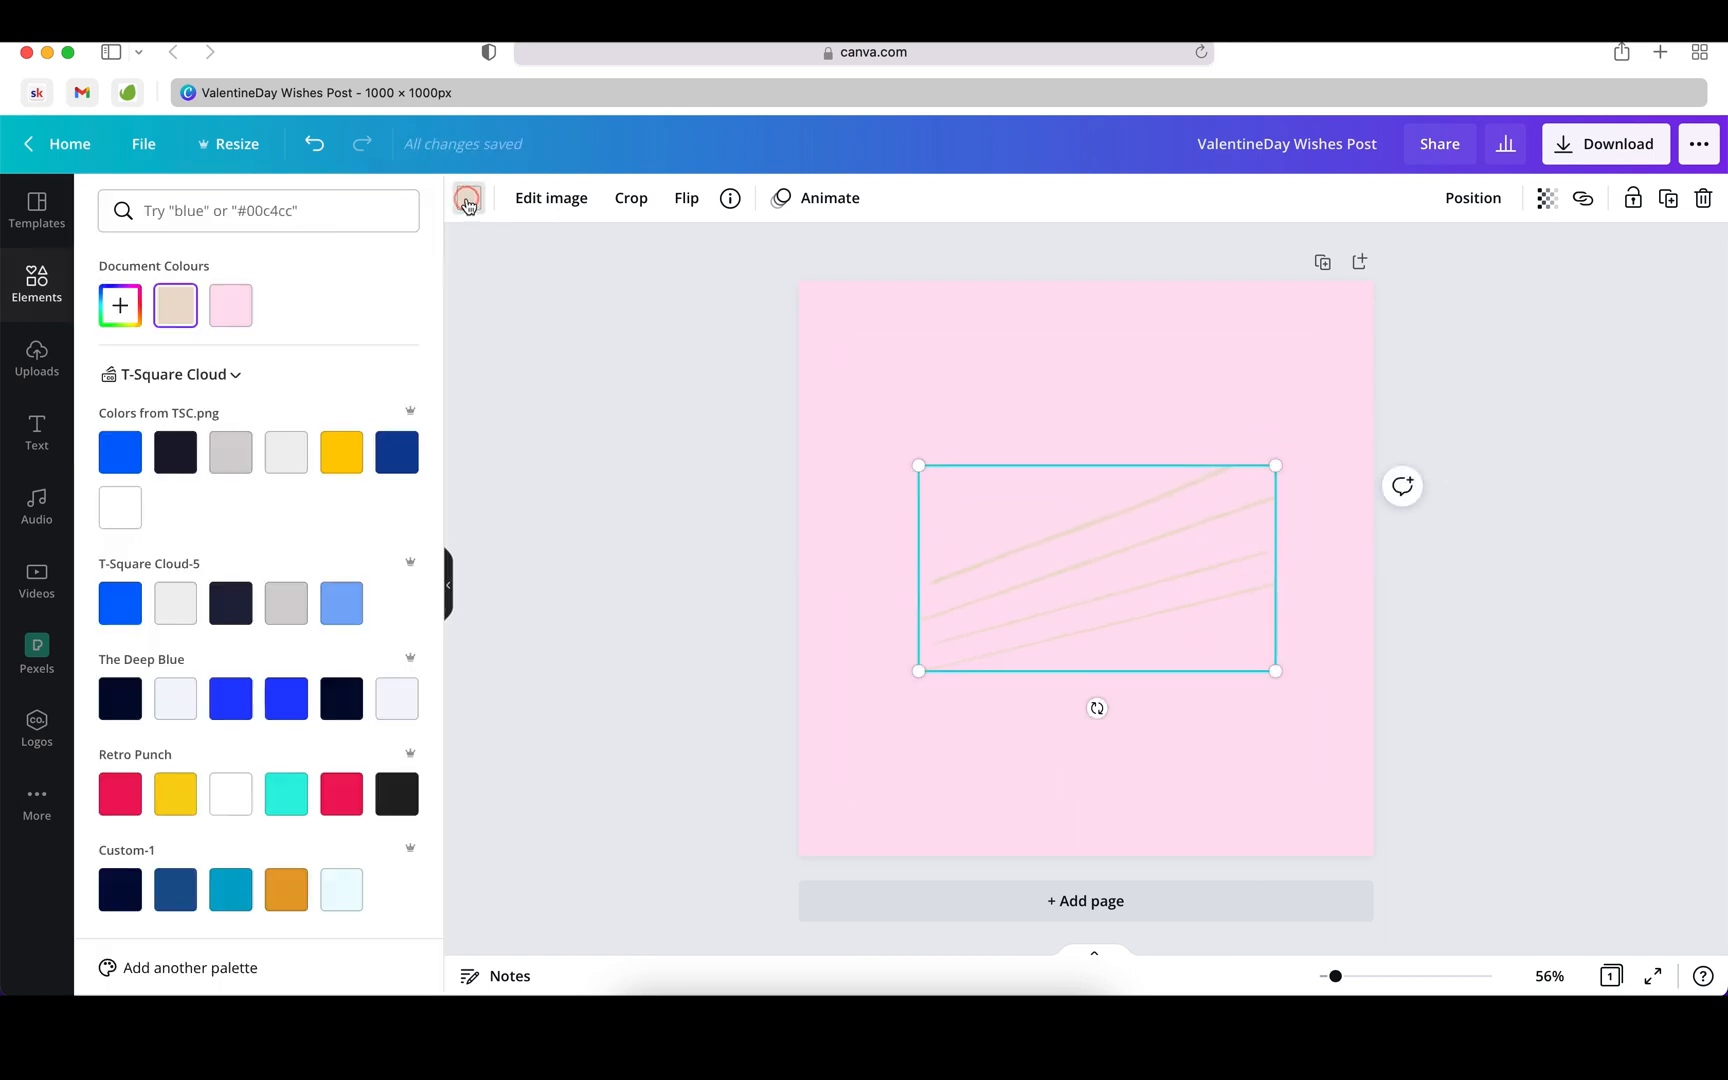
click(120, 306)
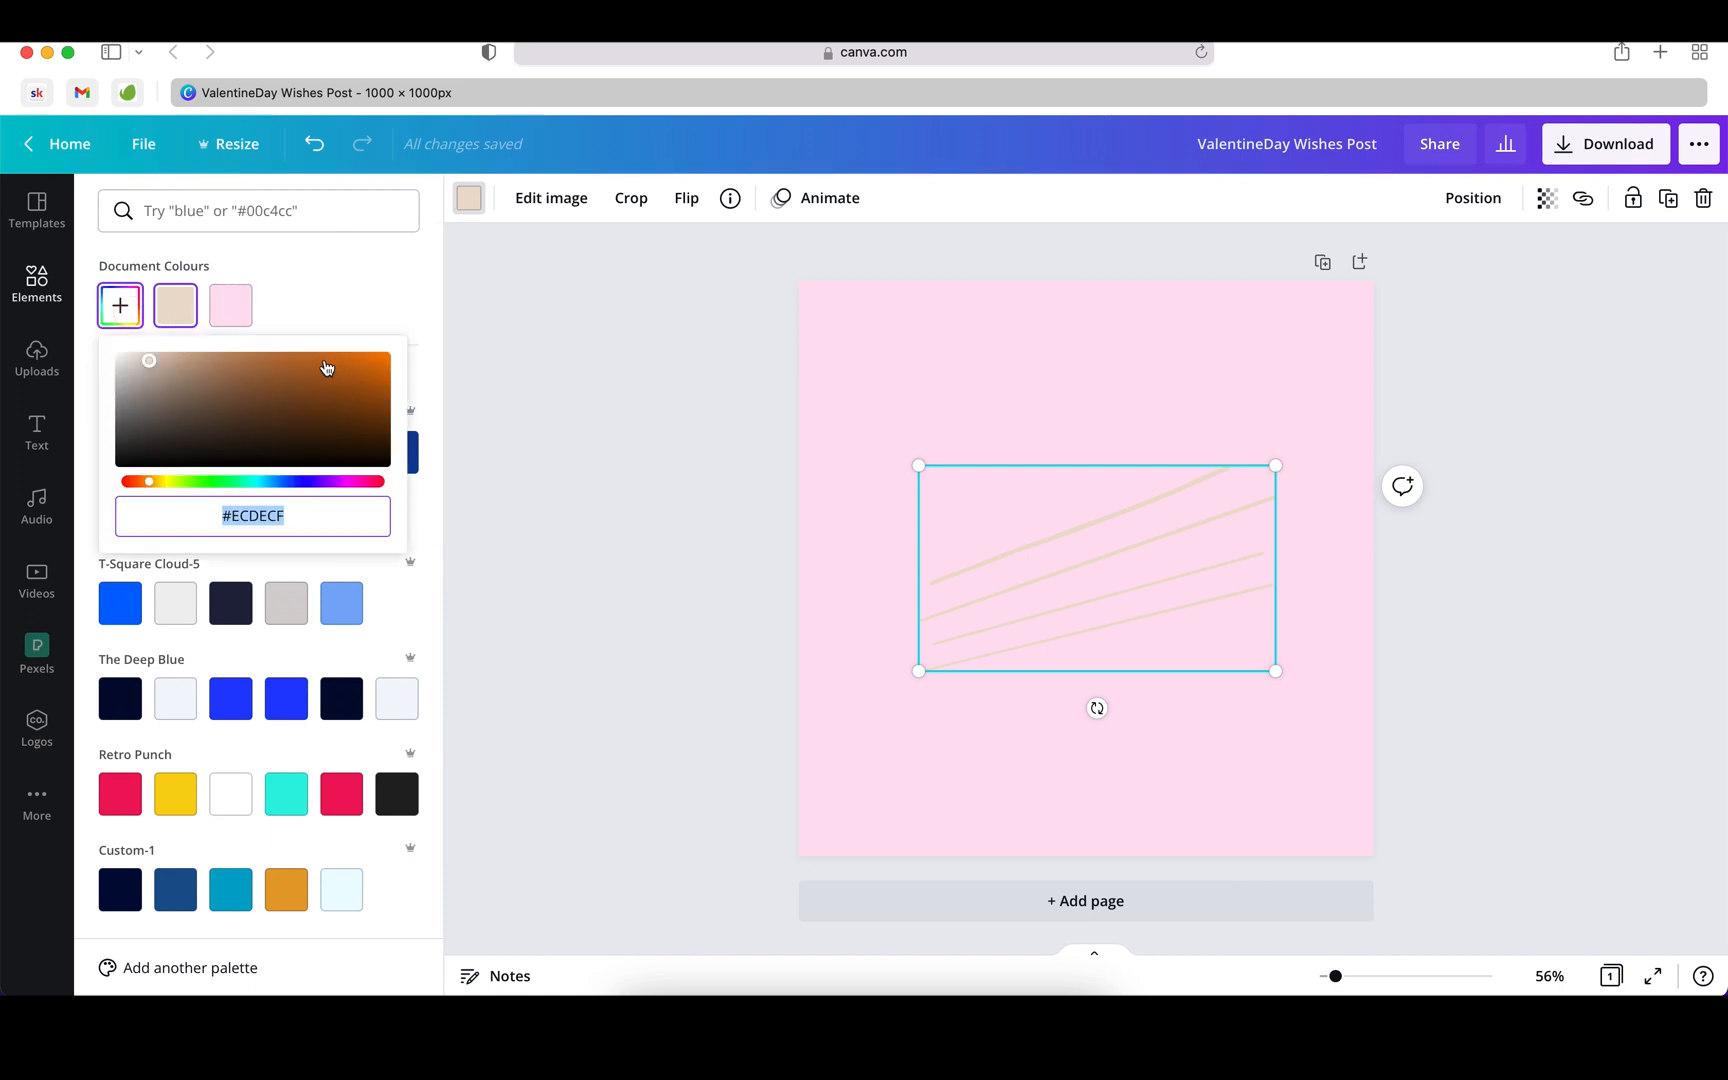
click(231, 305)
click(136, 318)
mouse_move(363, 394)
mouse_down()
mouse_move(381, 360)
mouse_move(356, 358)
mouse_up()
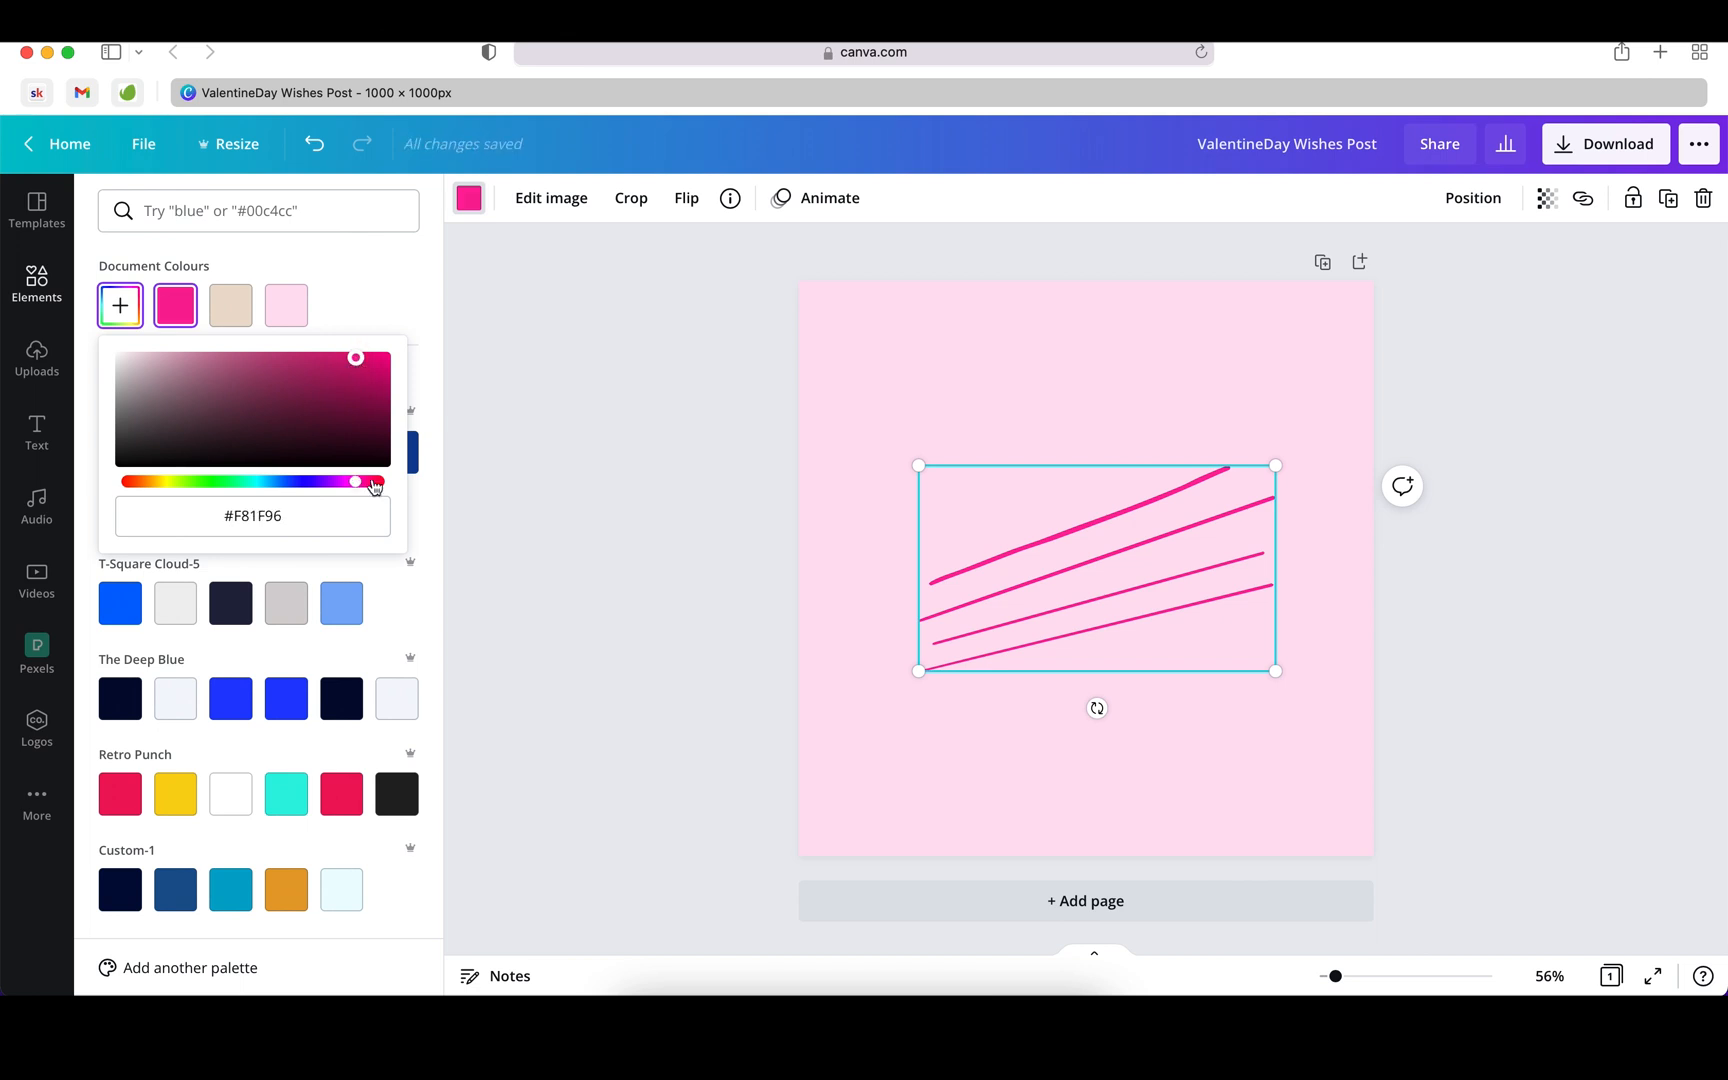
drag(362, 485, 367, 486)
click(630, 473)
click(653, 418)
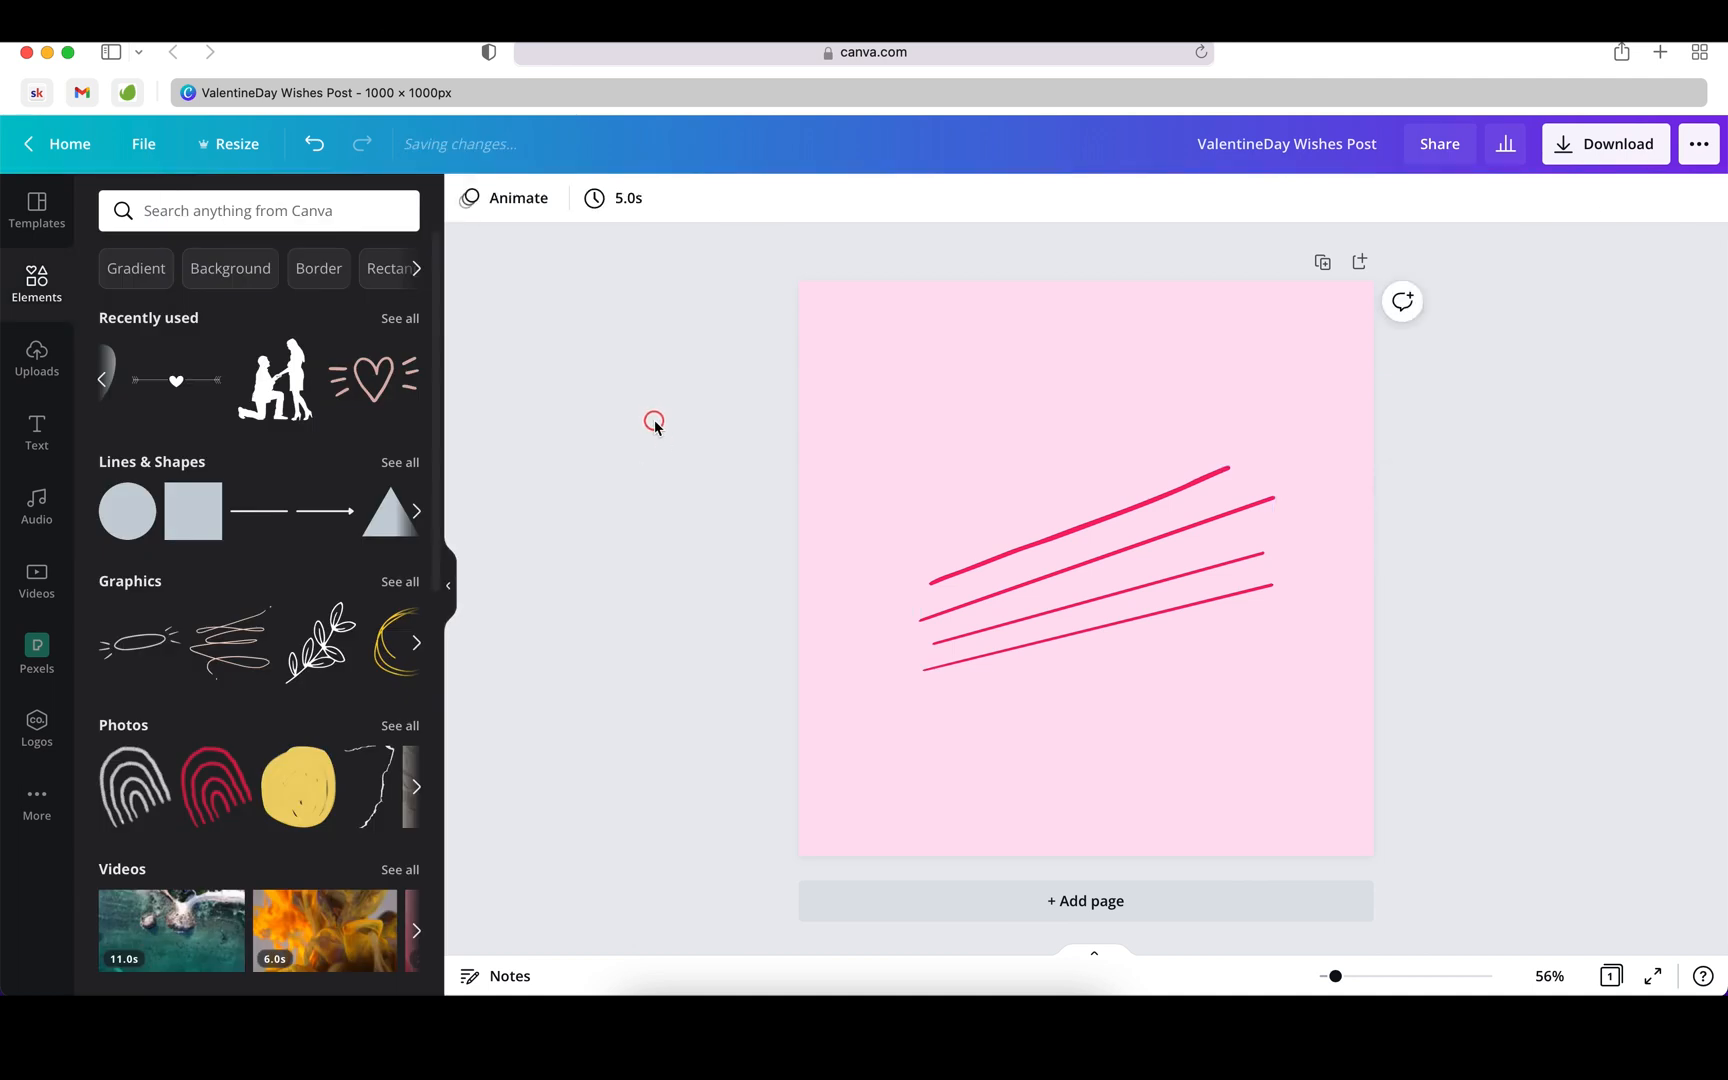
click(1068, 571)
drag(1068, 571, 1069, 567)
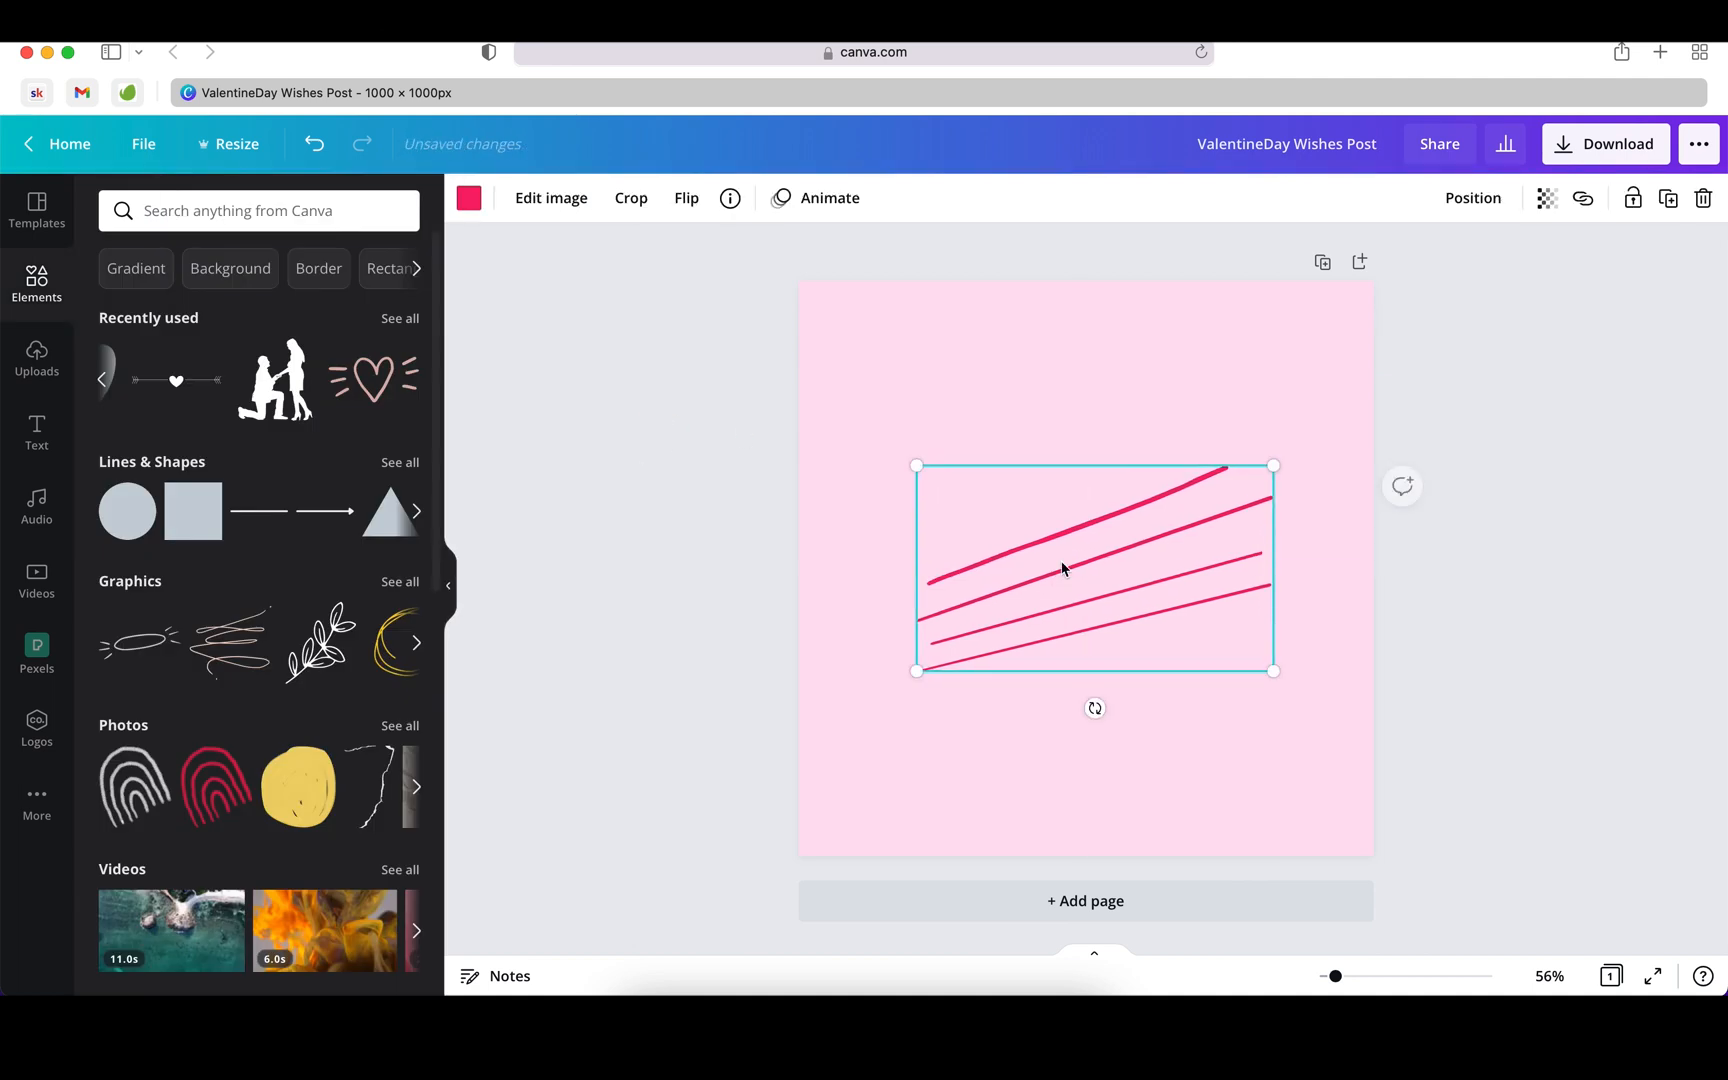
Step: Add the recently used outlined heart with rays, shrink it and place it tilted in the page's upper-left corner
click(369, 391)
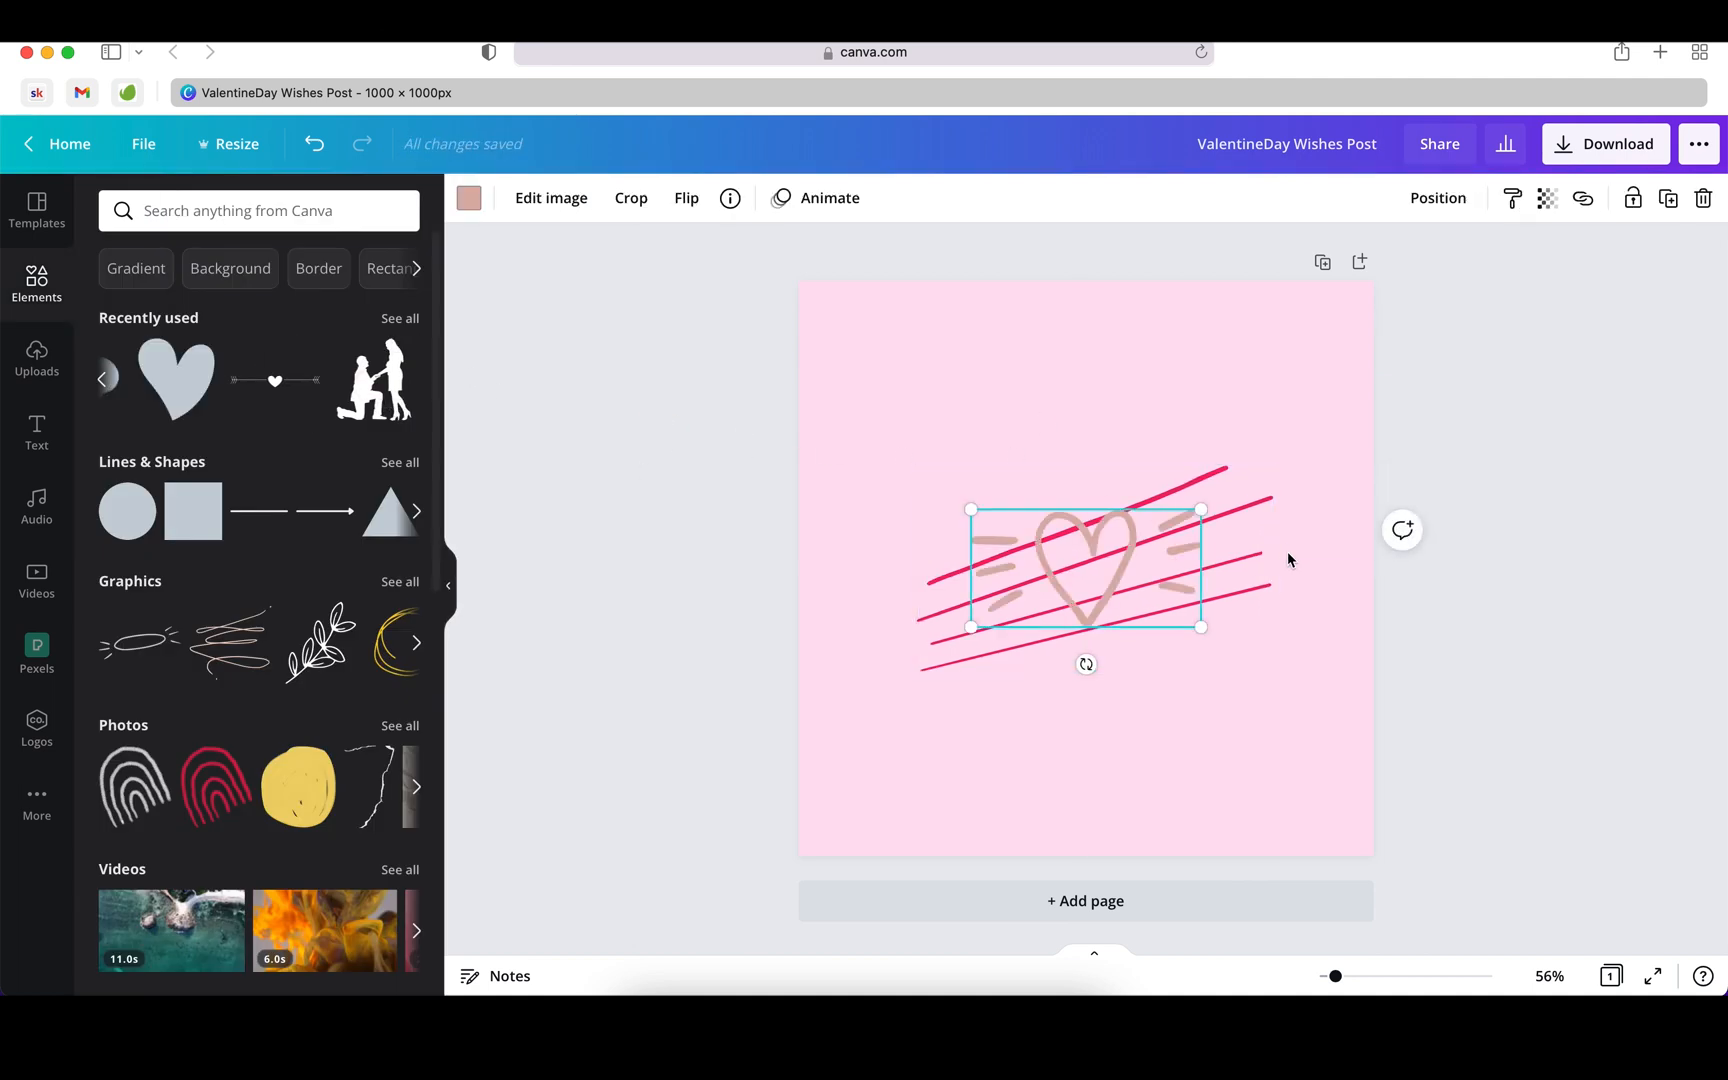
drag(1203, 508, 834, 383)
drag(879, 319, 897, 333)
click(999, 382)
Step: Duplicate the heart near the page's upper-right corner, tilt the copy the opposite way and make it smaller than the original
click(853, 341)
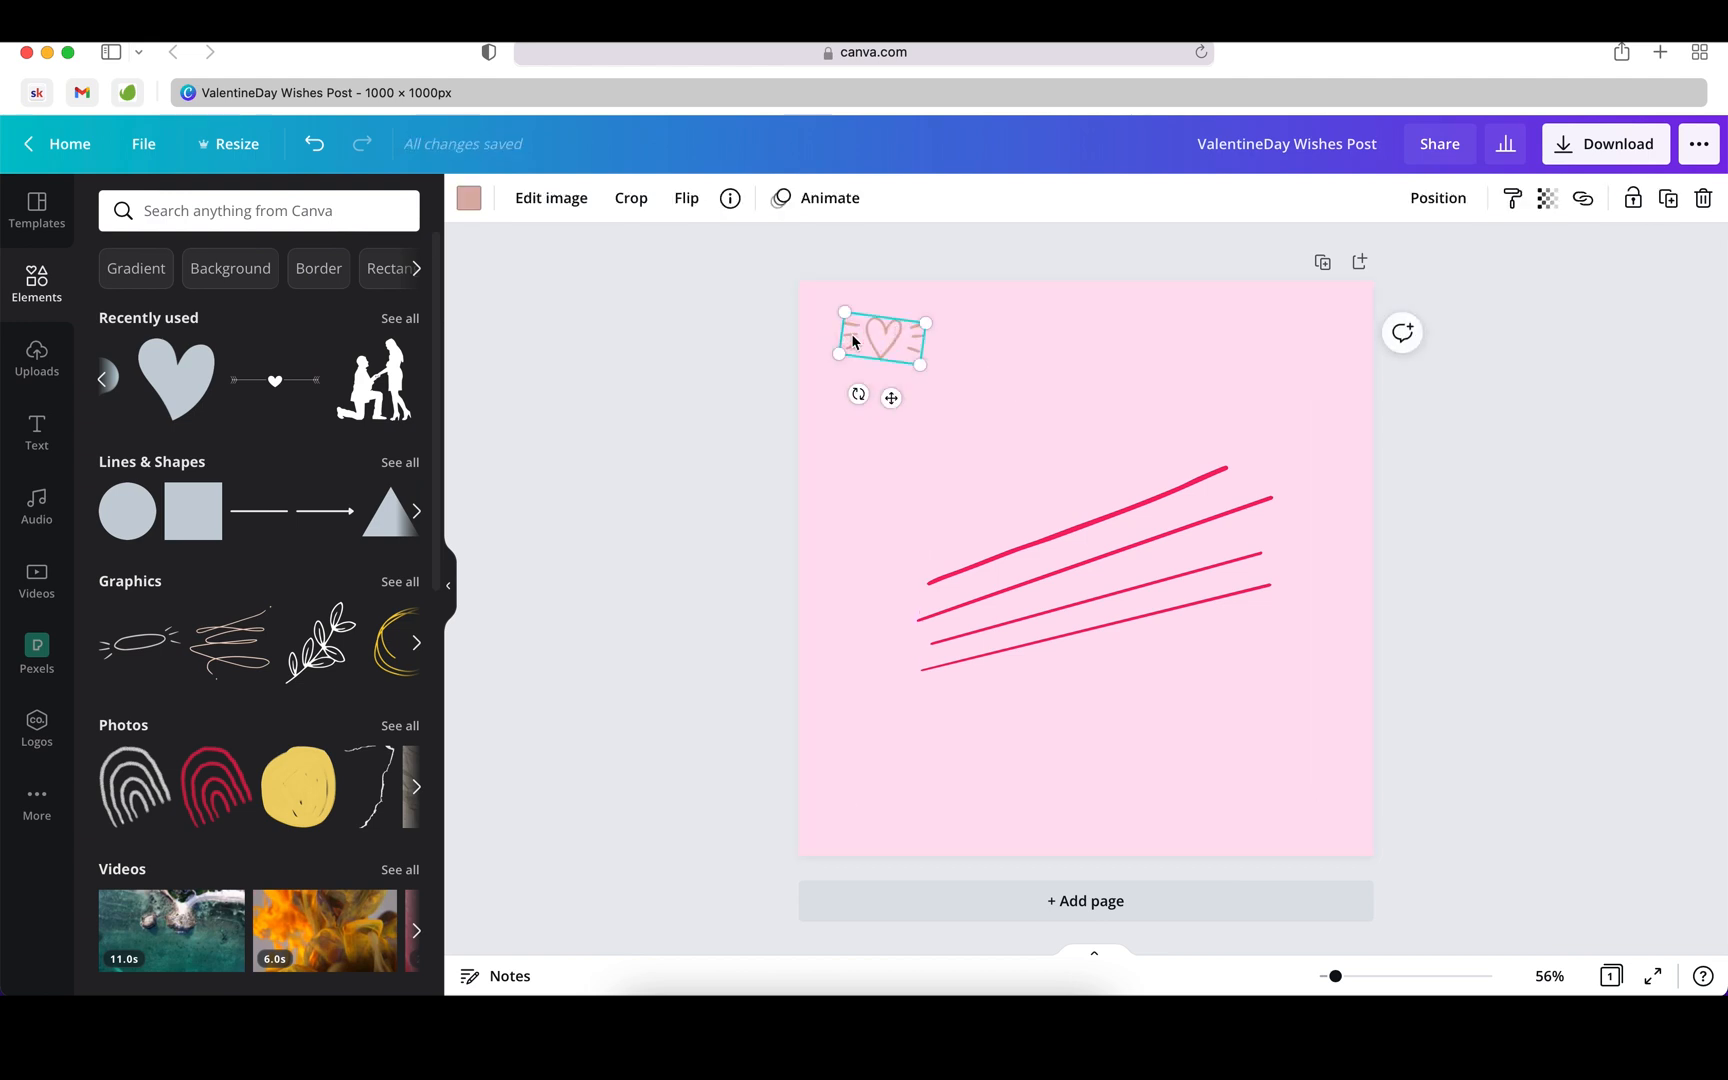
drag(905, 344, 1285, 468)
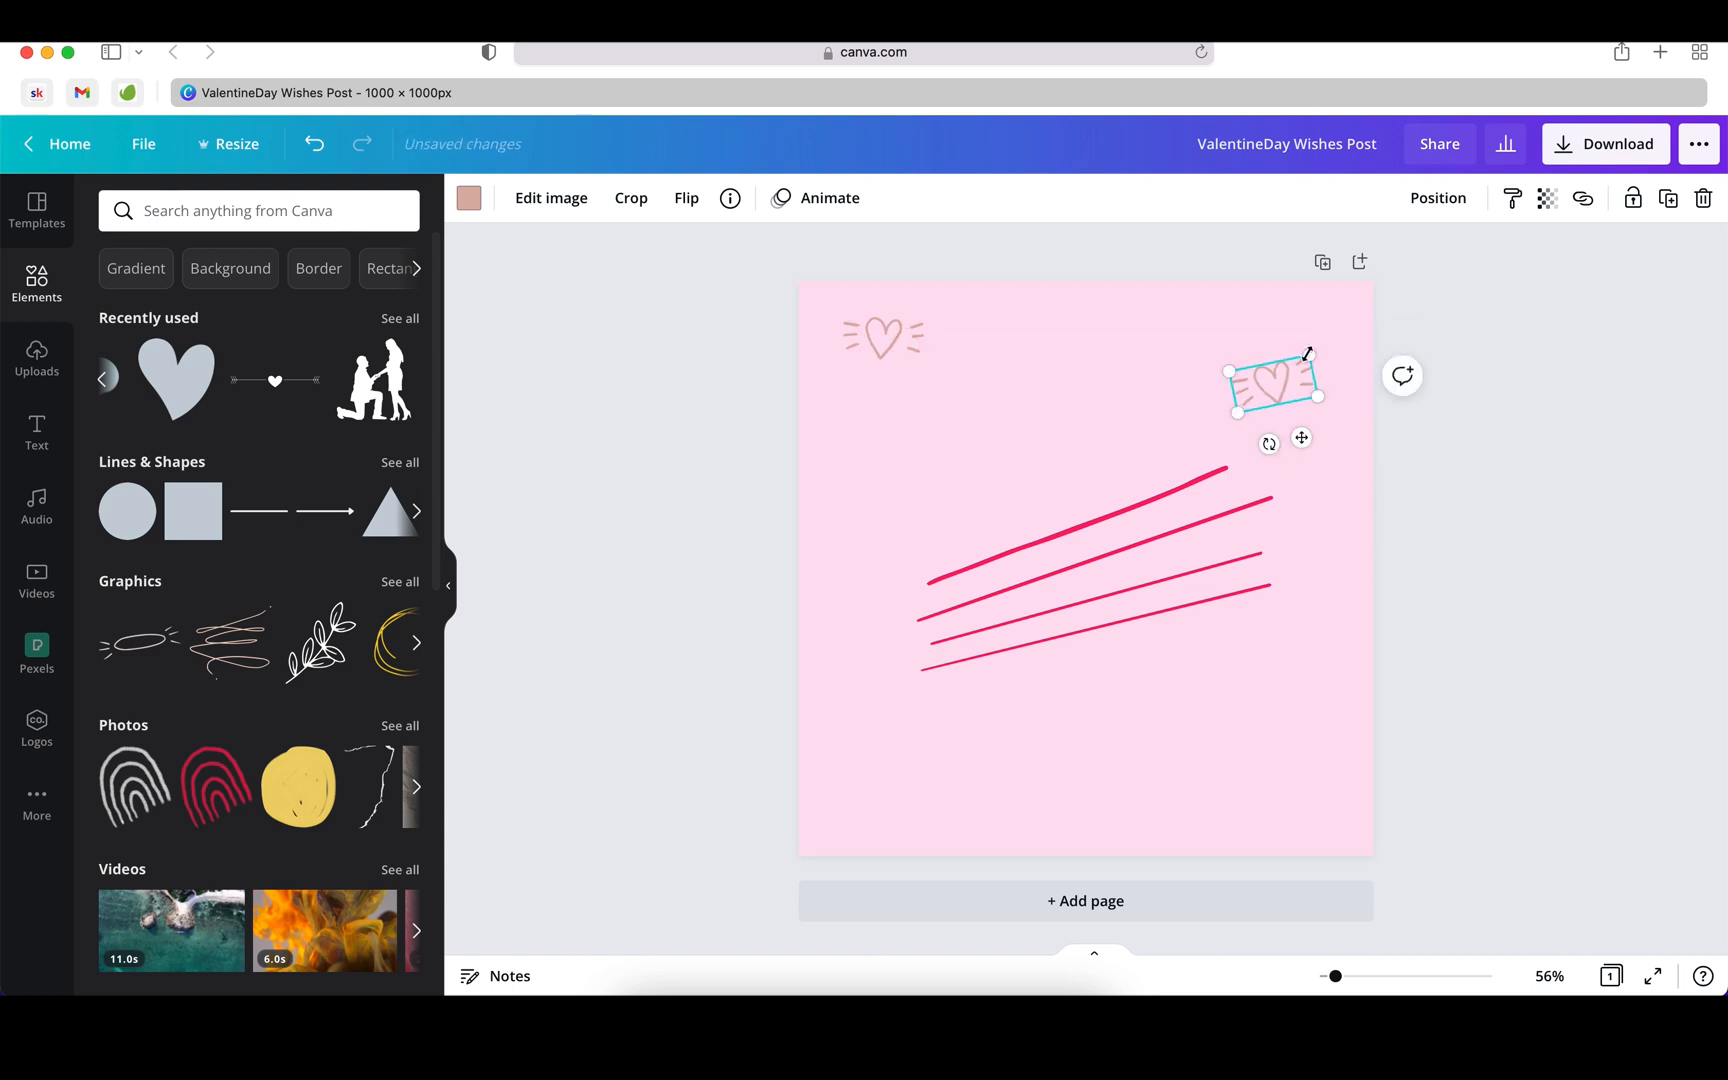
drag(1310, 350, 1280, 390)
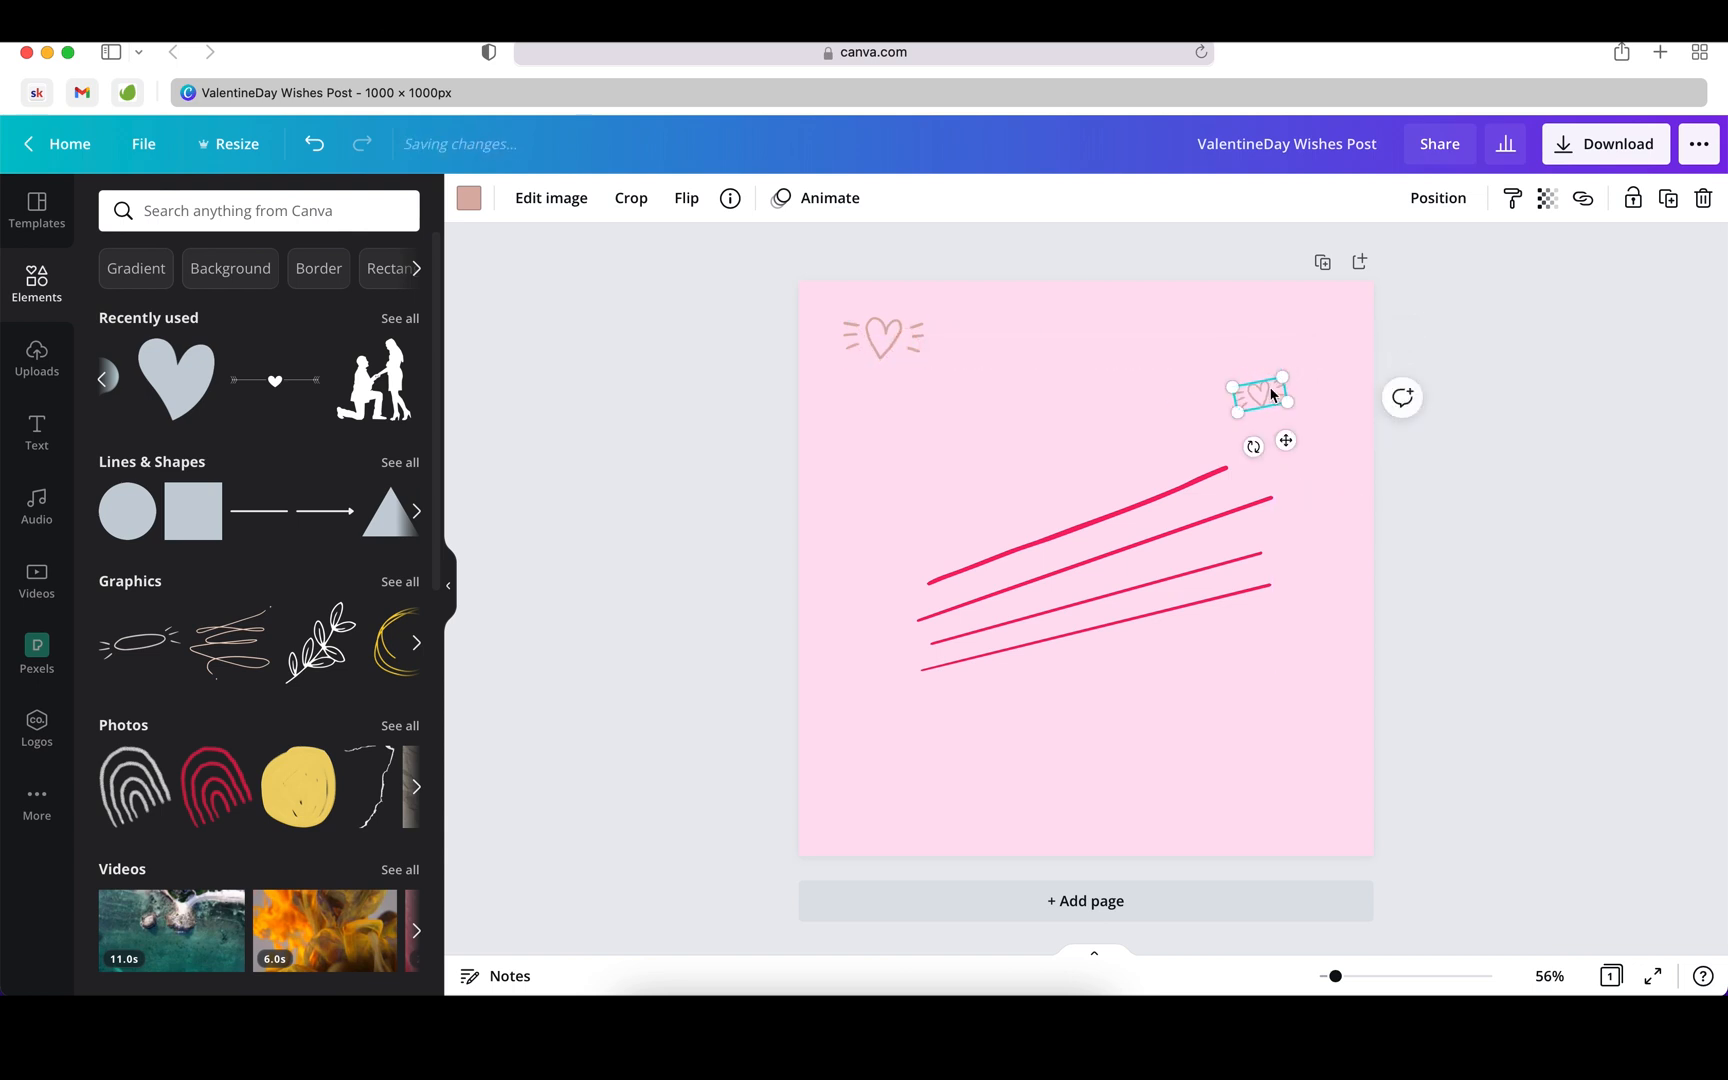
Step: Shrink the upper-left heart slightly
click(851, 340)
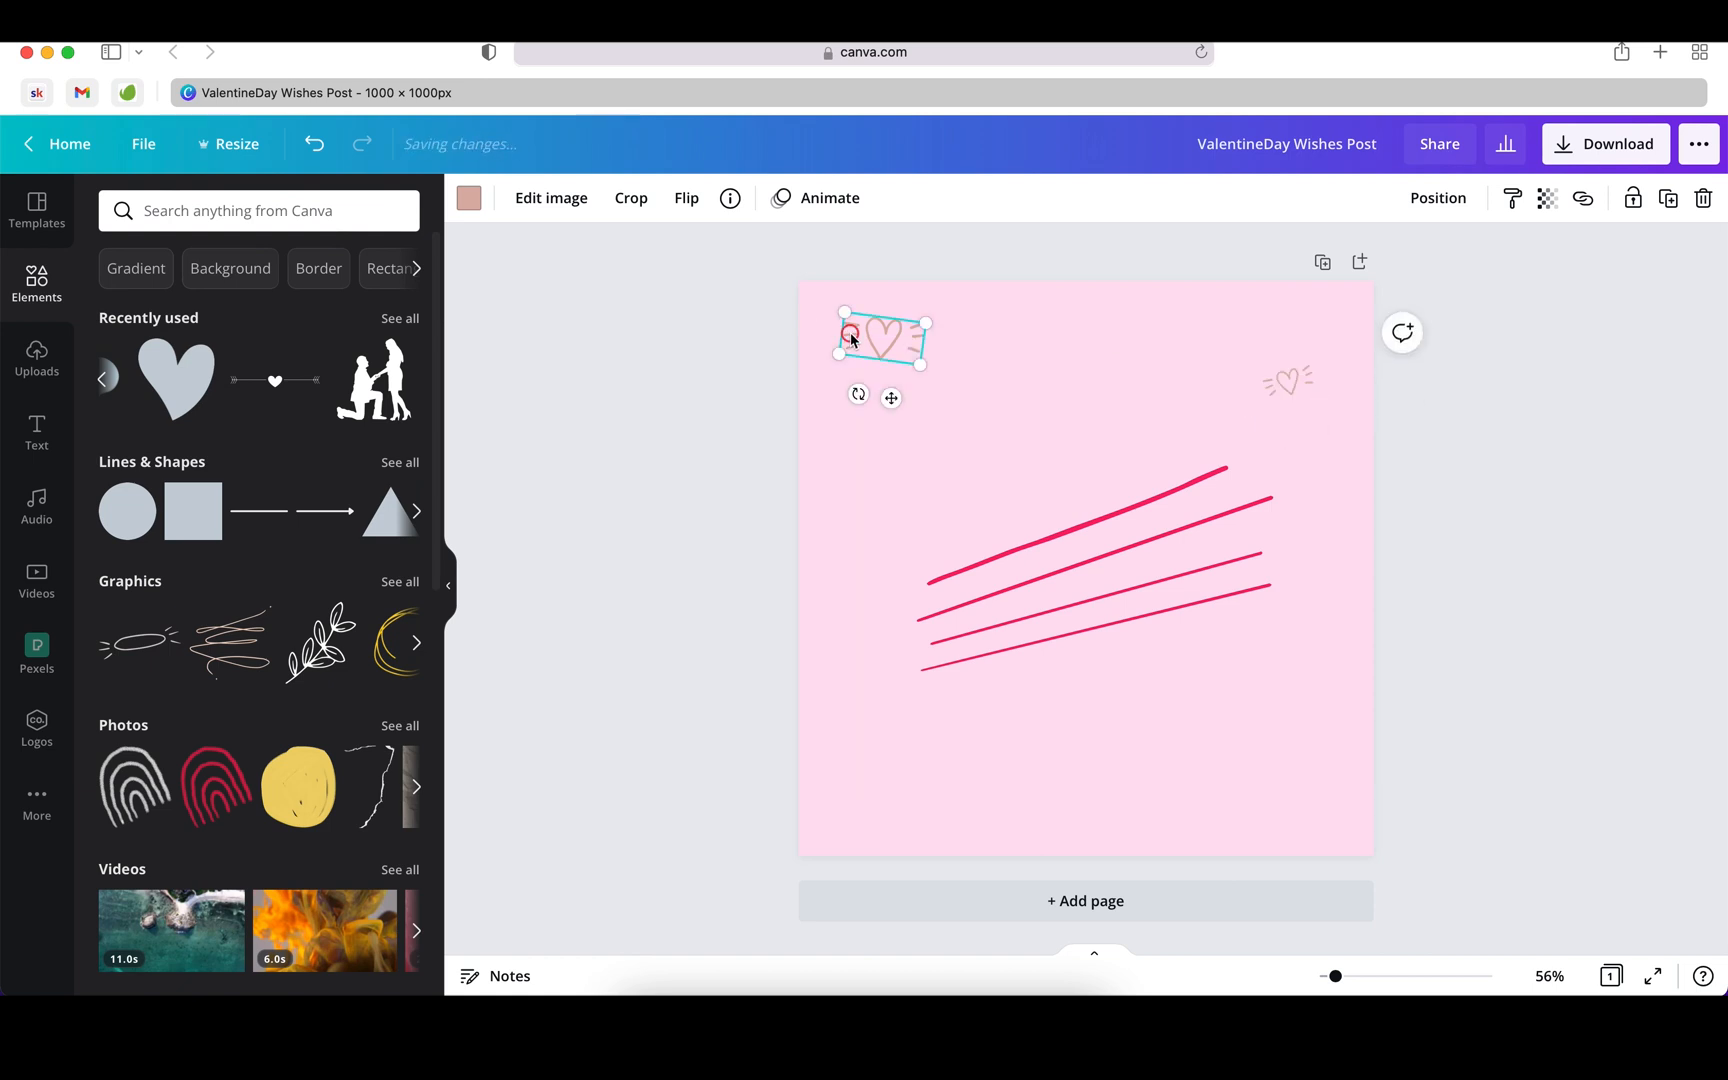
drag(930, 328, 914, 340)
click(1140, 550)
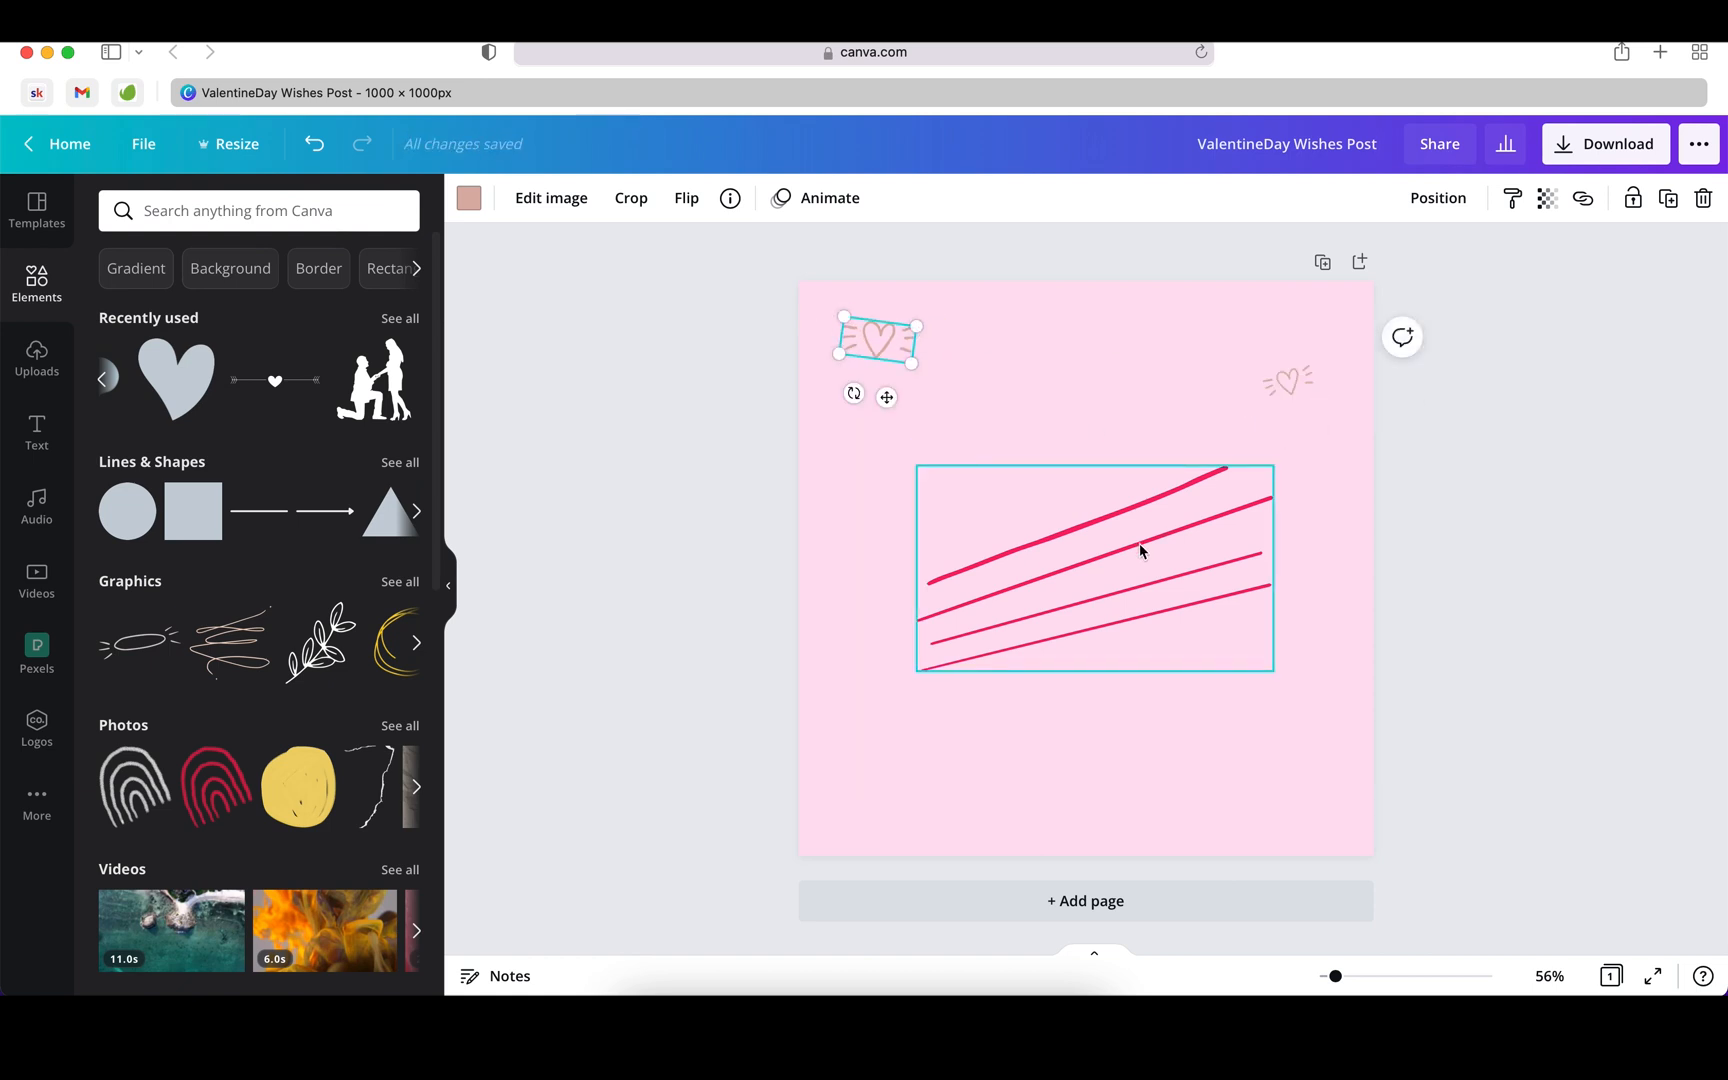
Step: Recolour the upper-left heart to a custom soft pink of about #FFBAE0
click(878, 335)
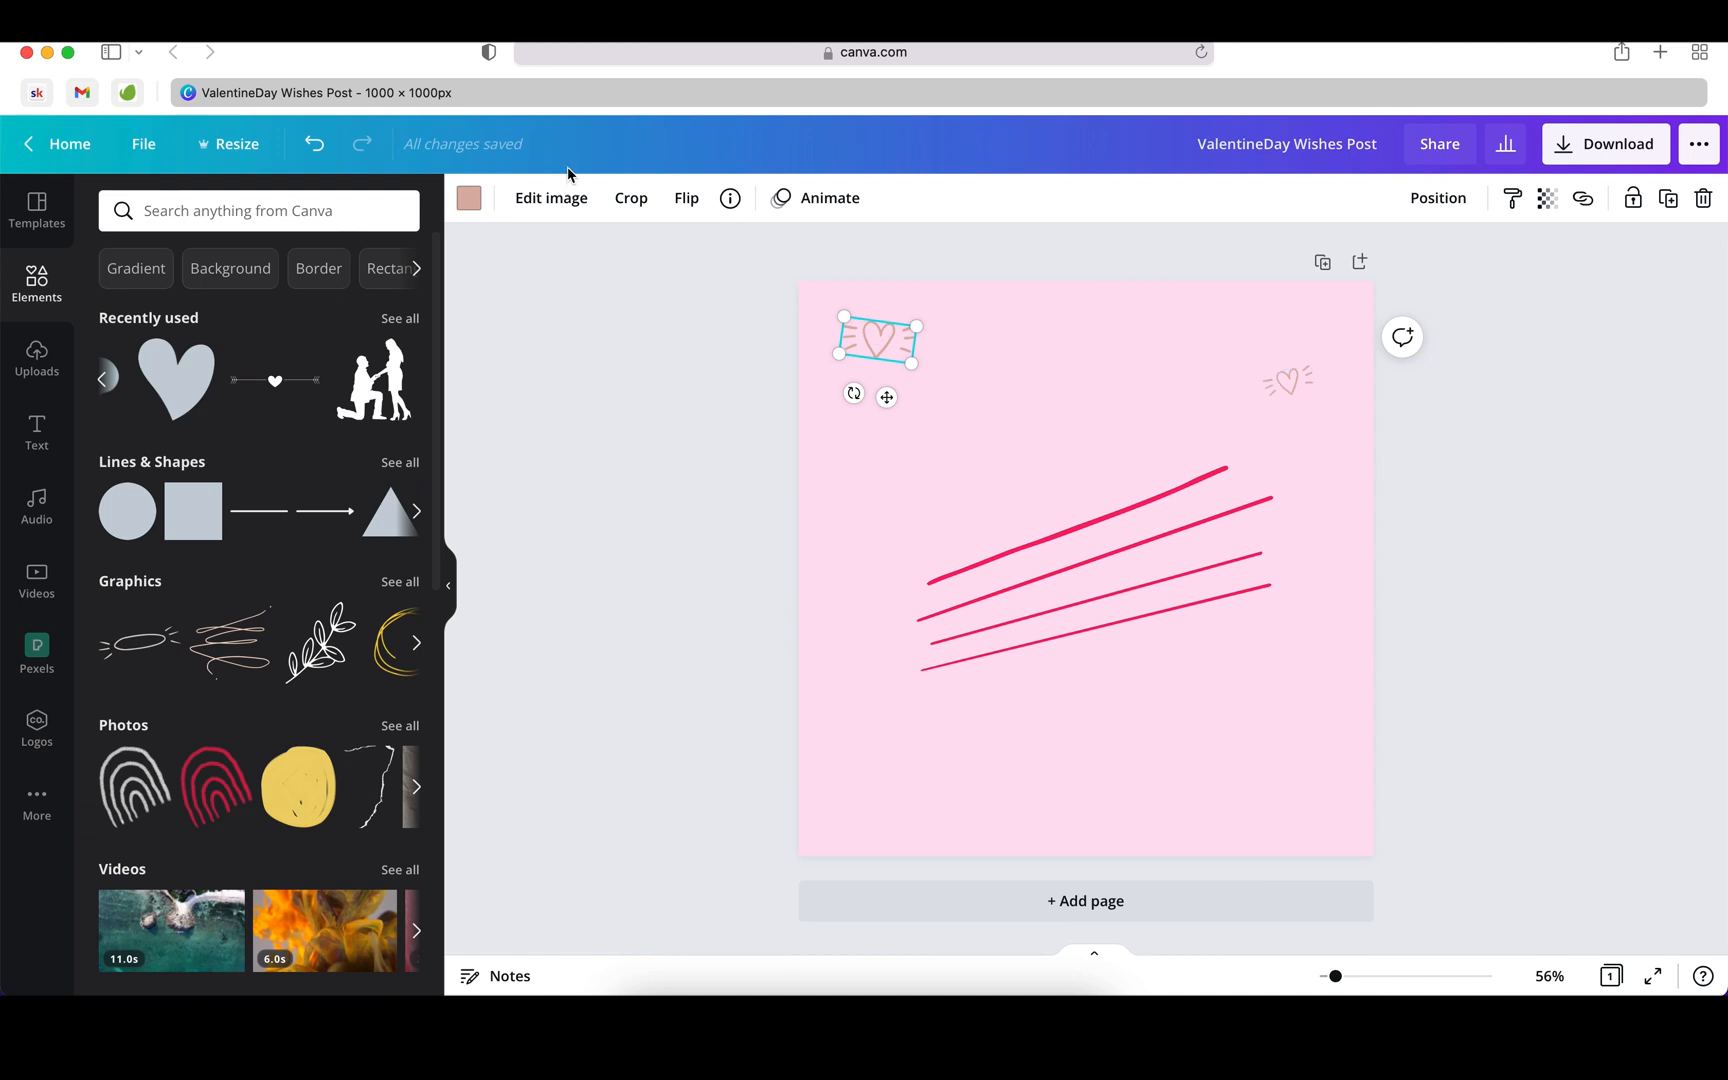
click(471, 206)
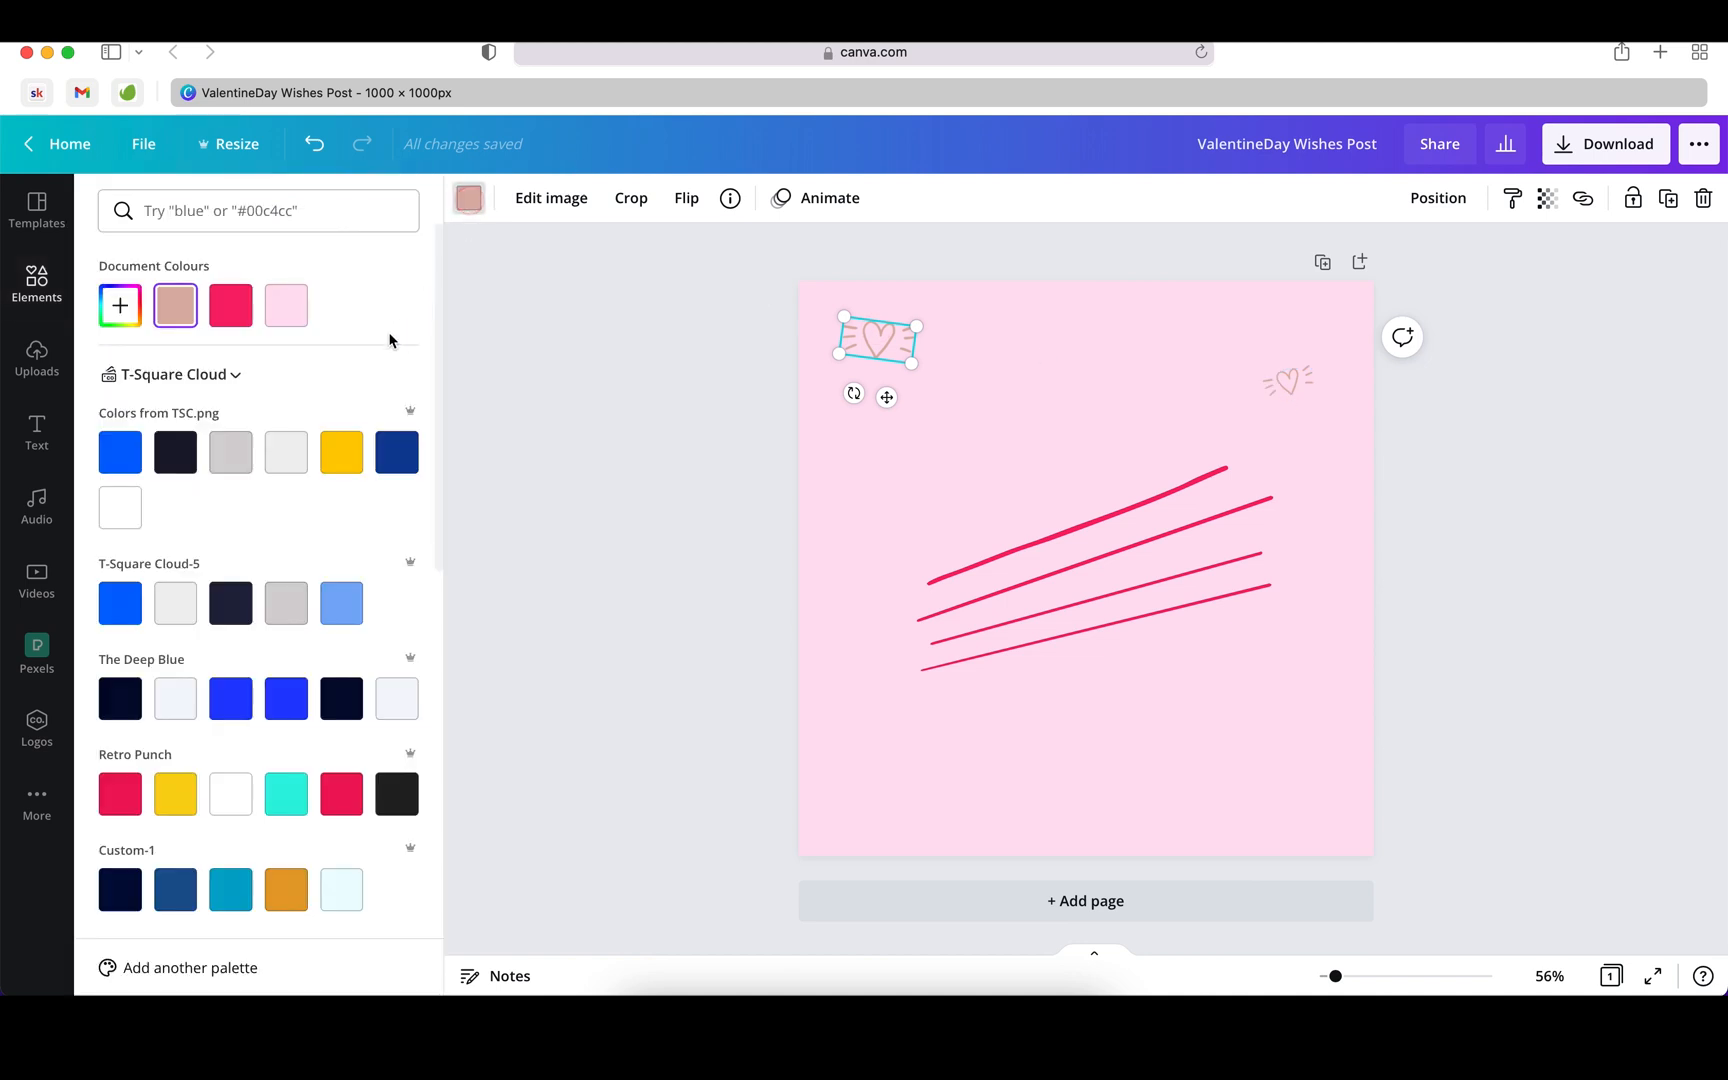
click(272, 309)
click(116, 308)
drag(145, 362, 171, 357)
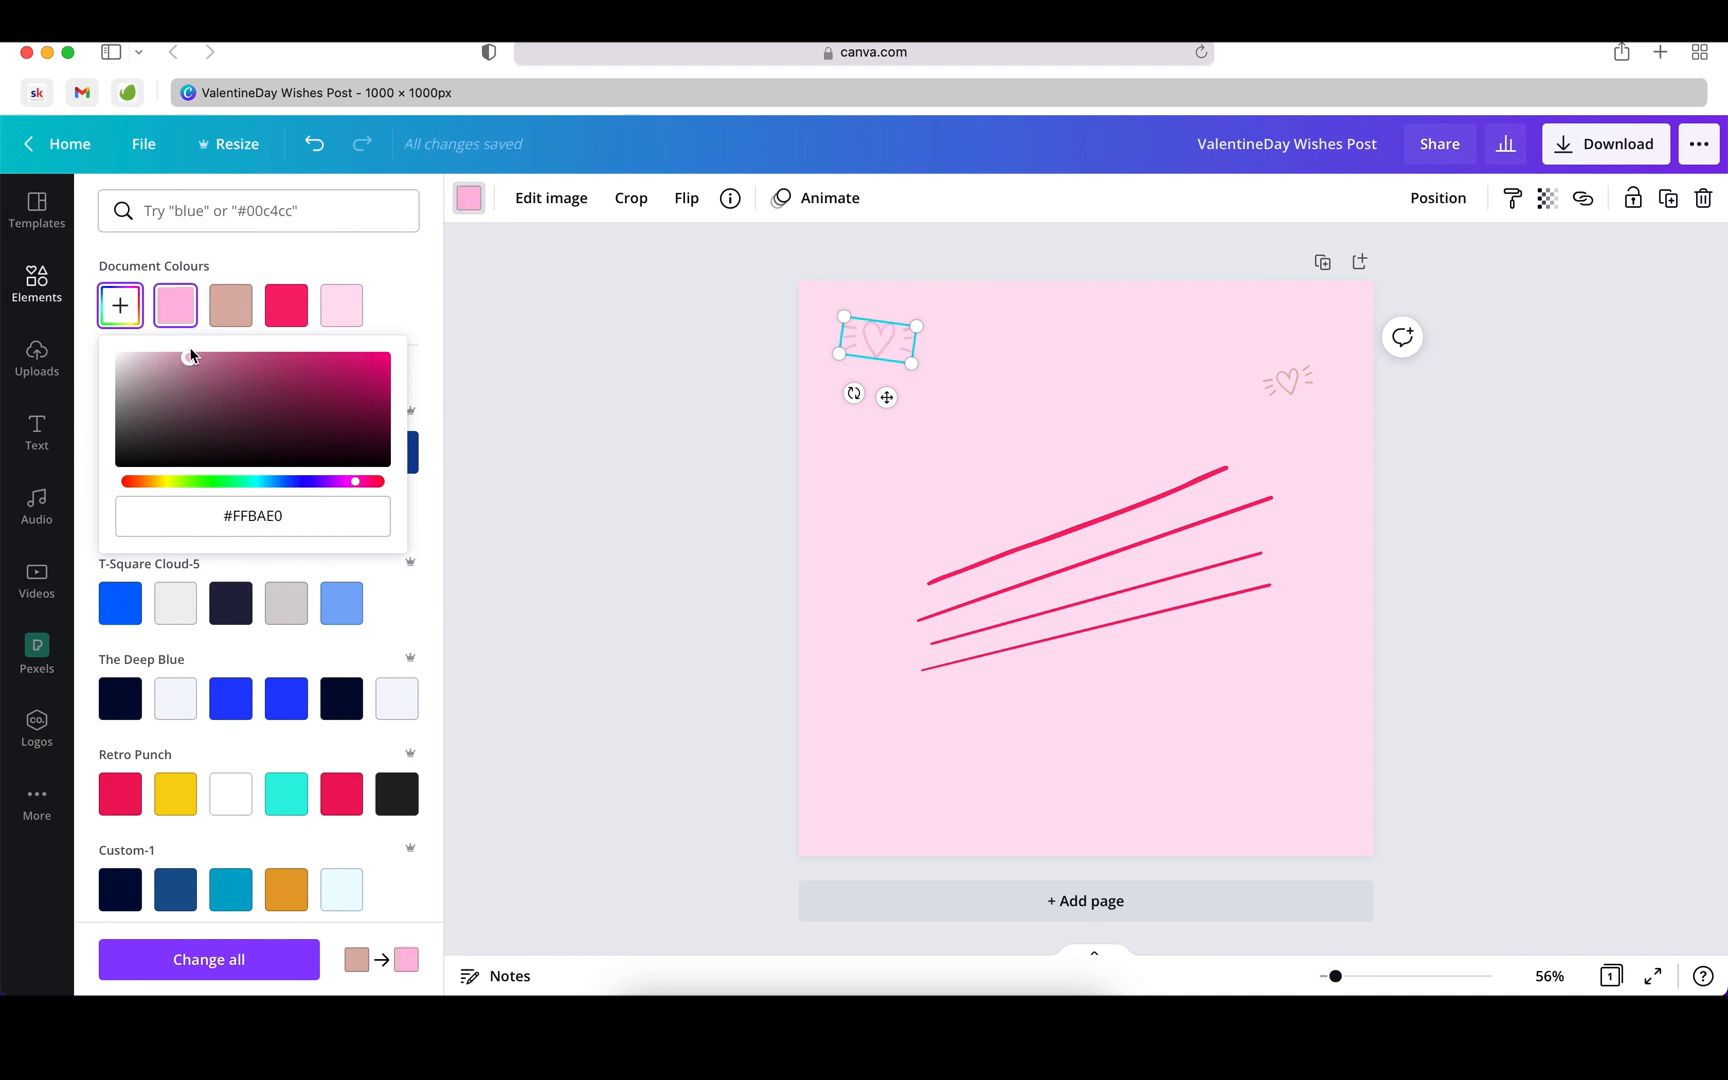
Step: Recolour the upper-right heart with the same soft pink document colour as the upper-left heart
click(1307, 385)
click(478, 198)
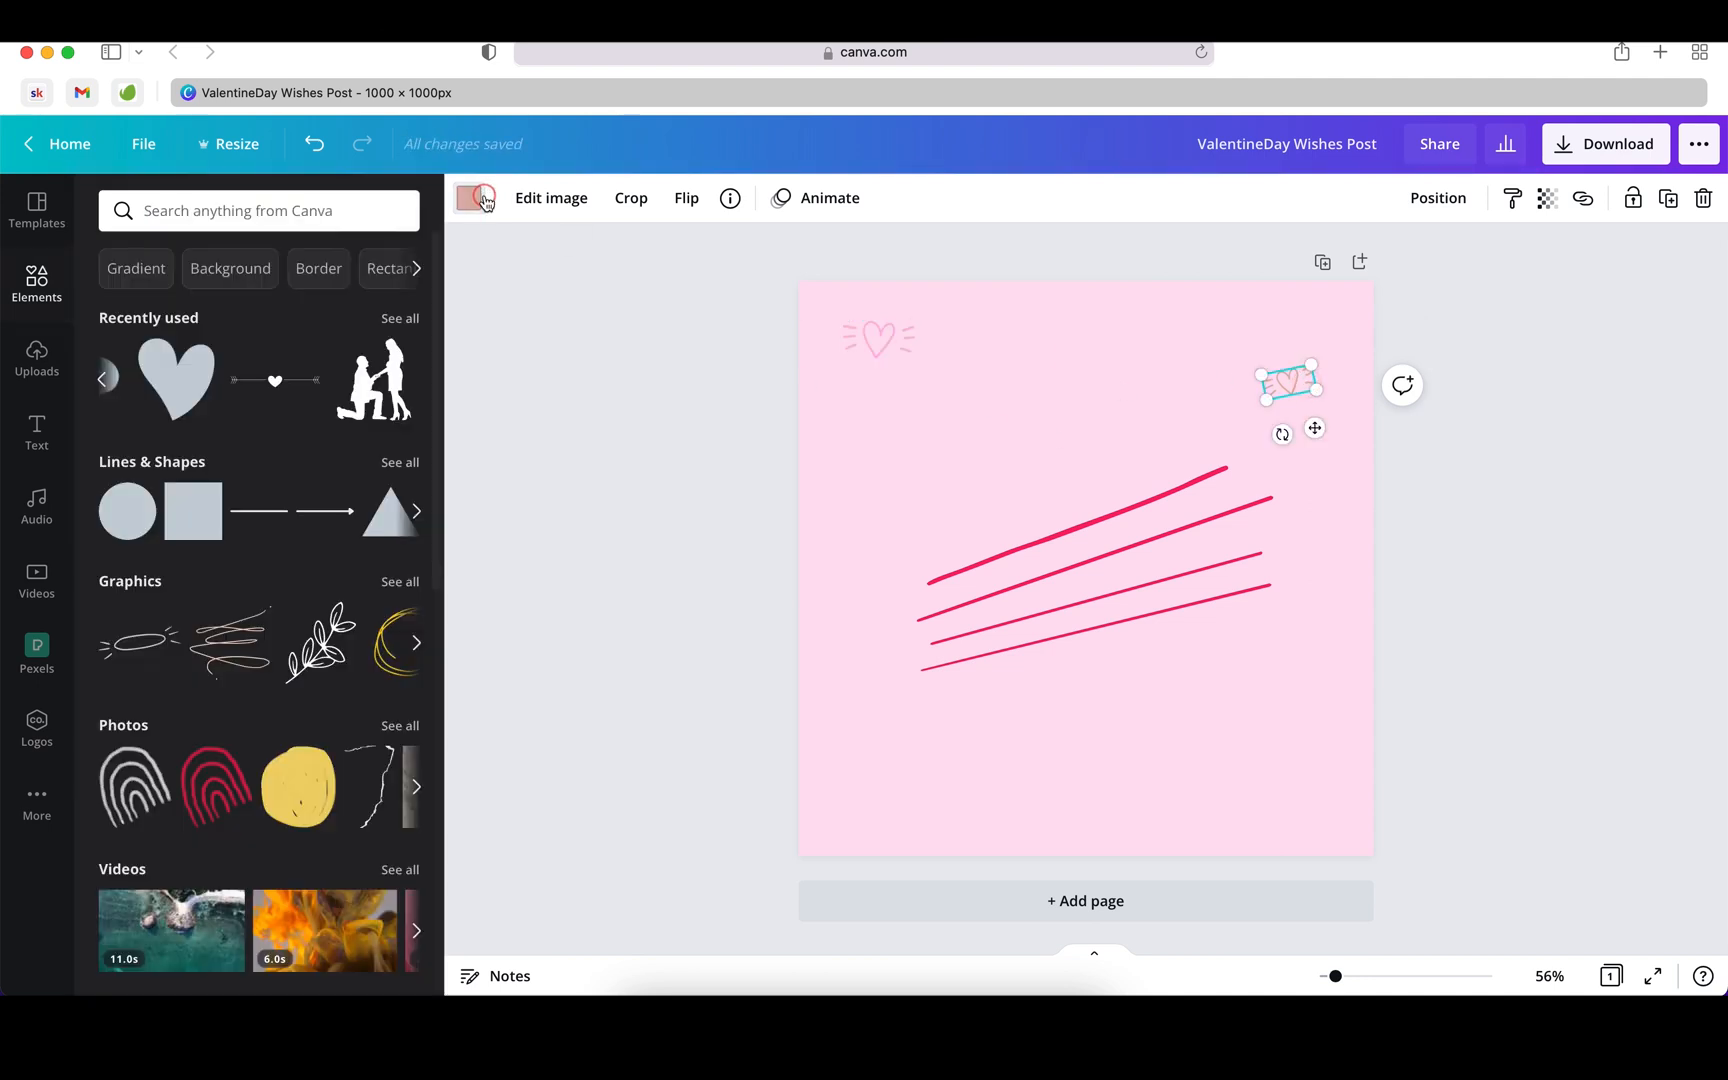
click(468, 198)
click(286, 303)
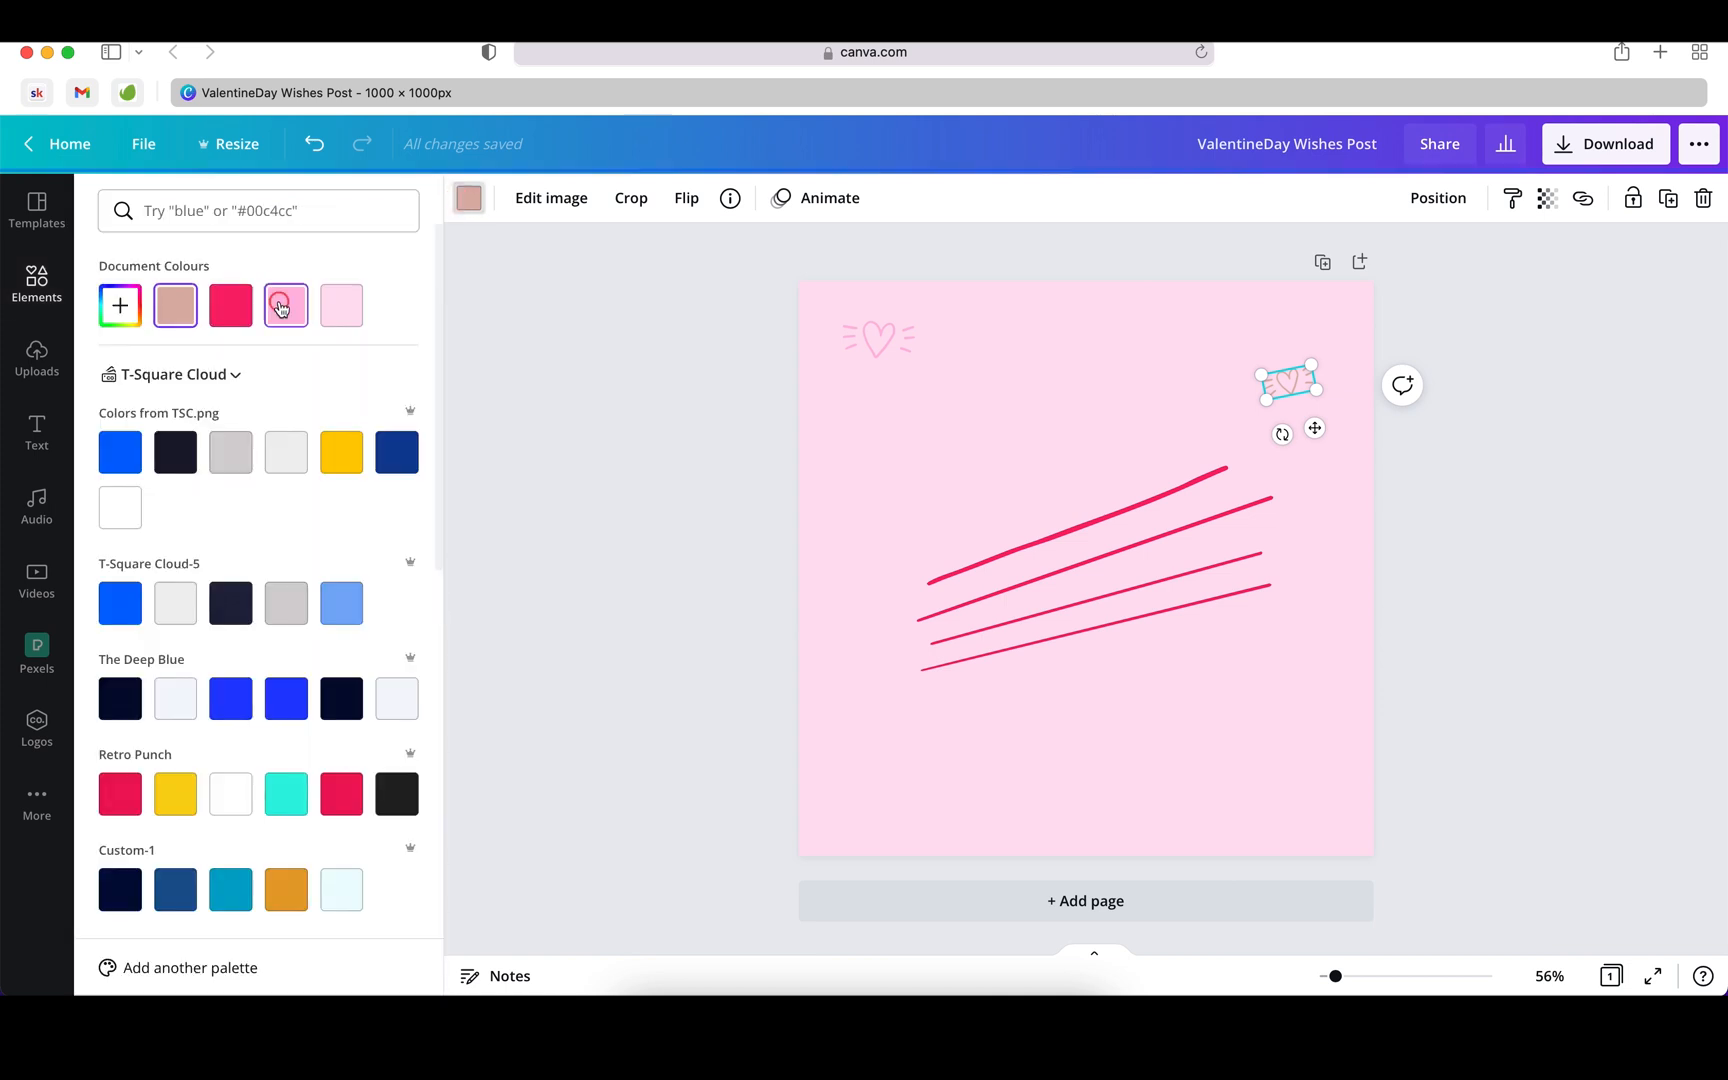
click(675, 340)
Step: Search the elements for "line" and browse the graphics results for a decorative line
click(1176, 620)
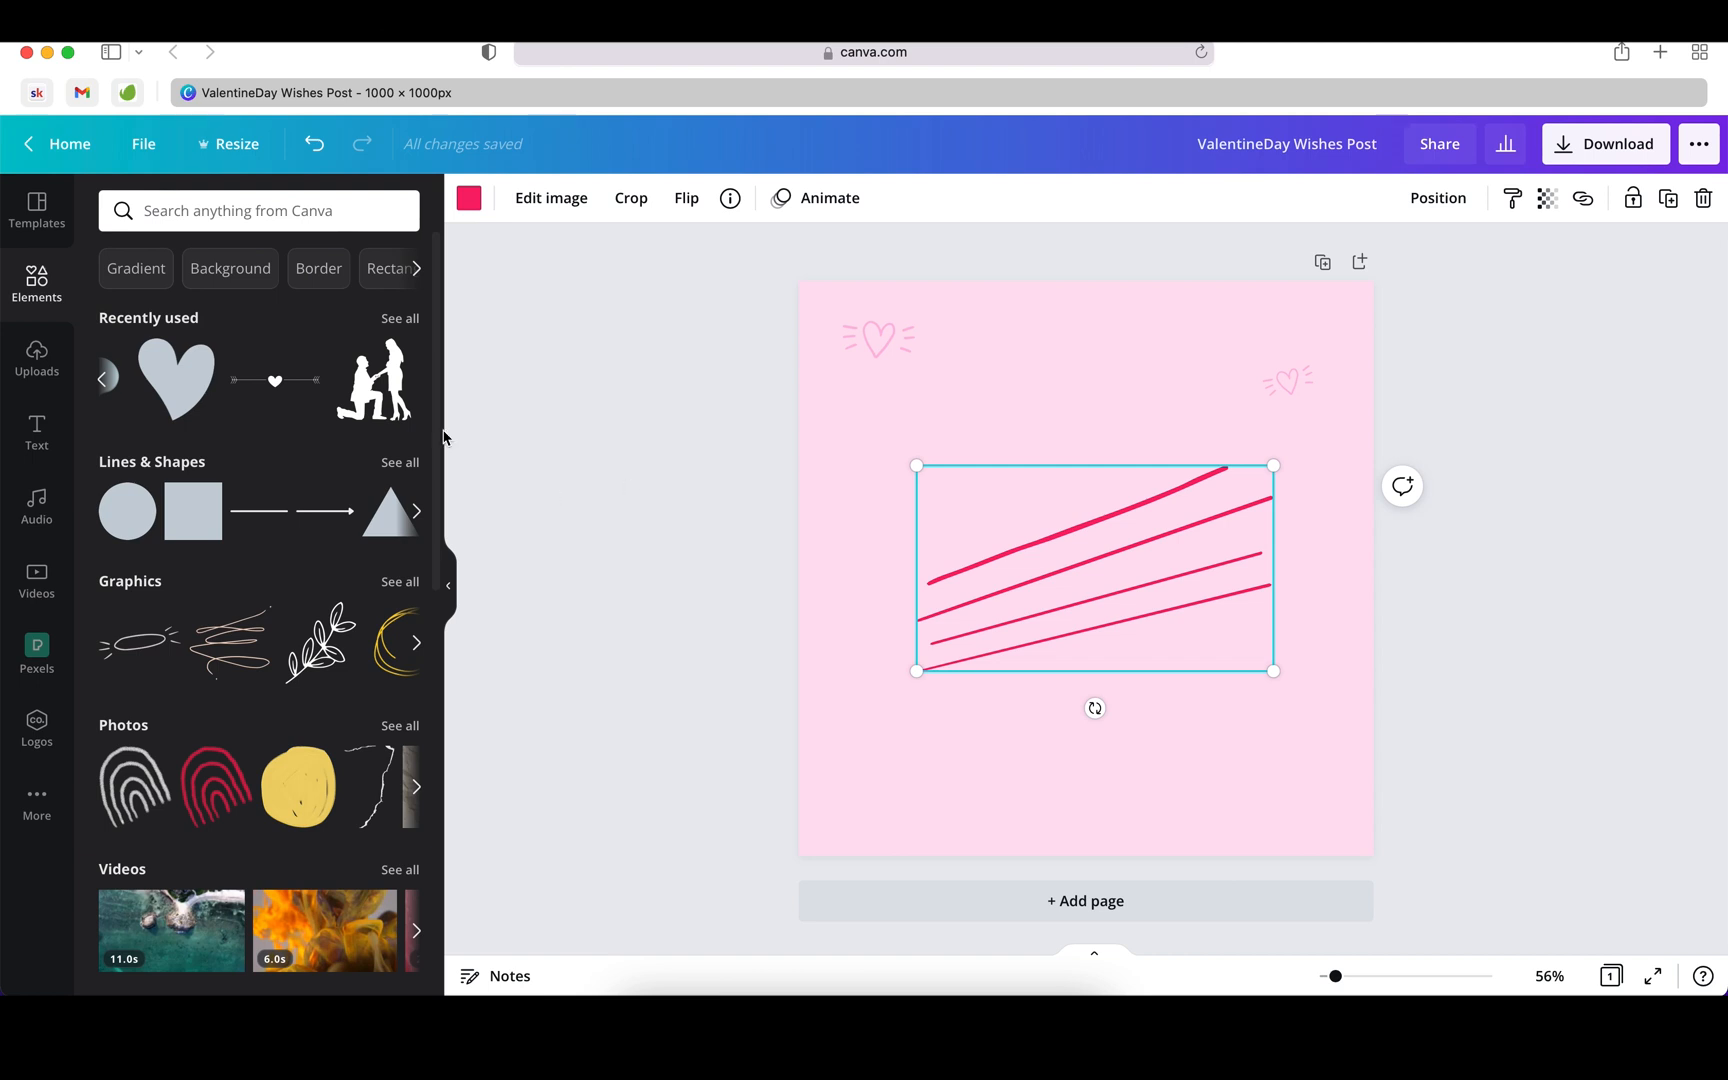
click(303, 212)
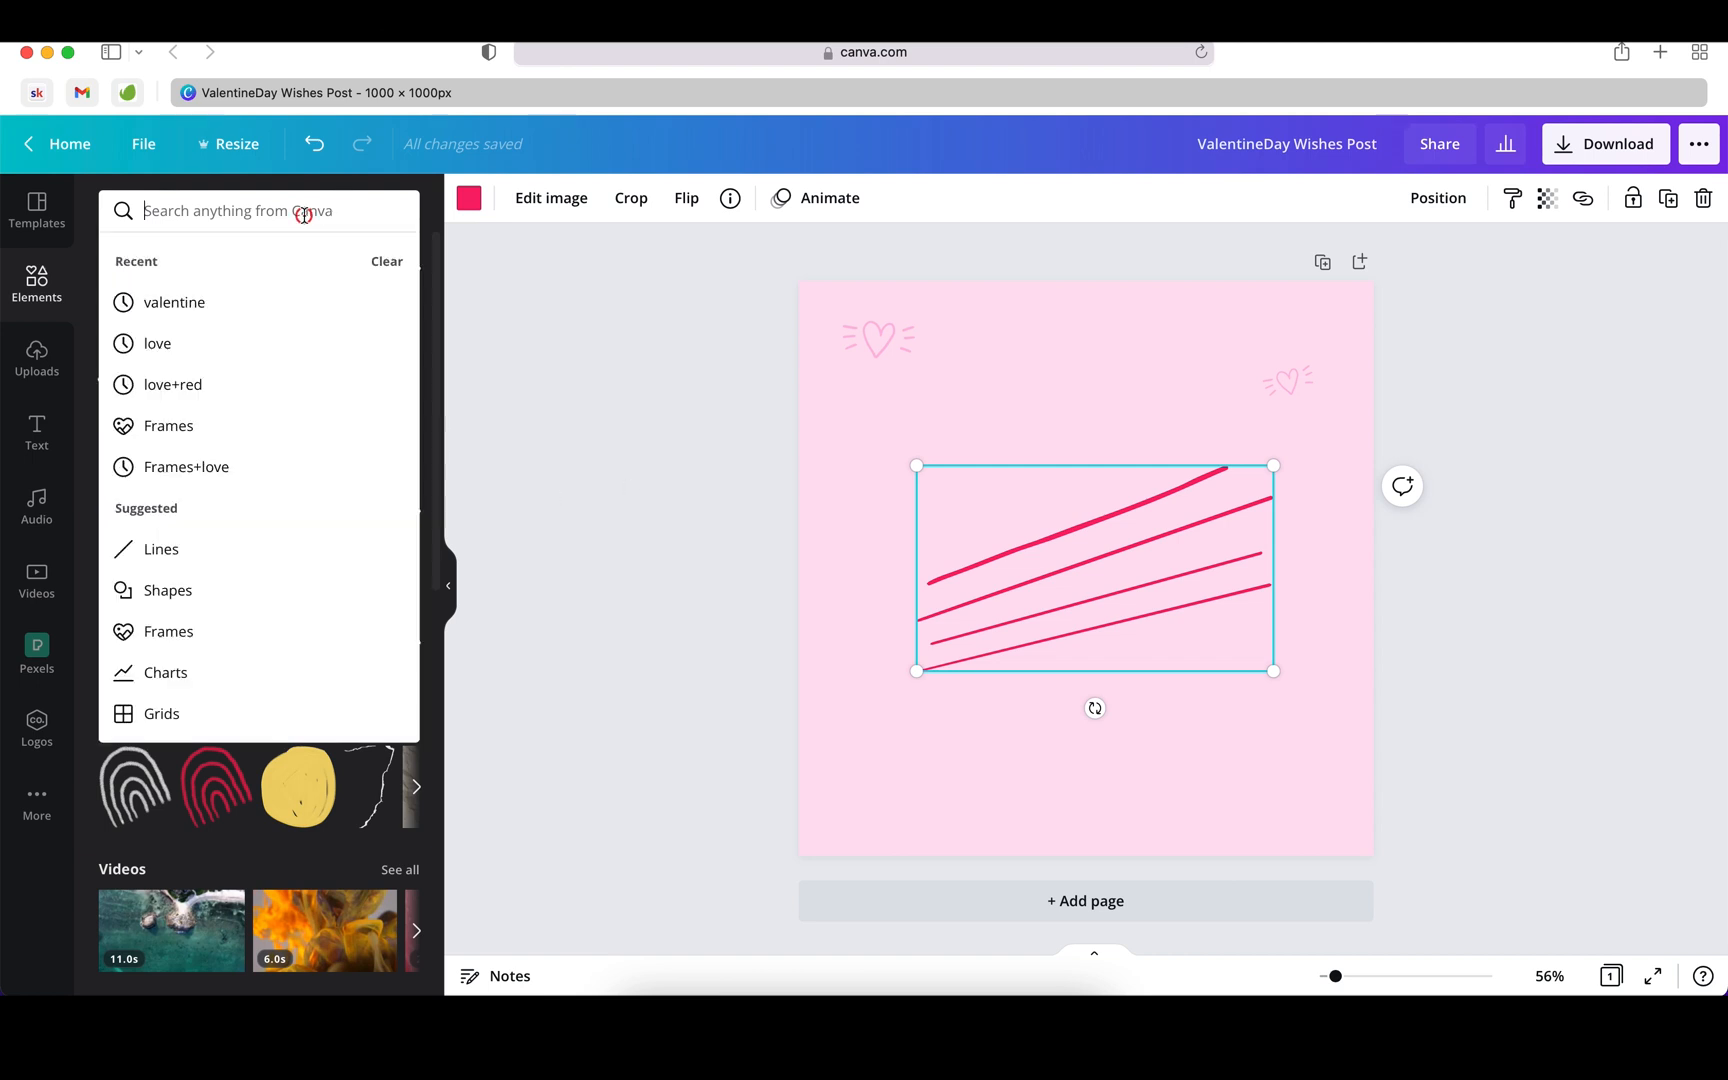
text(line)
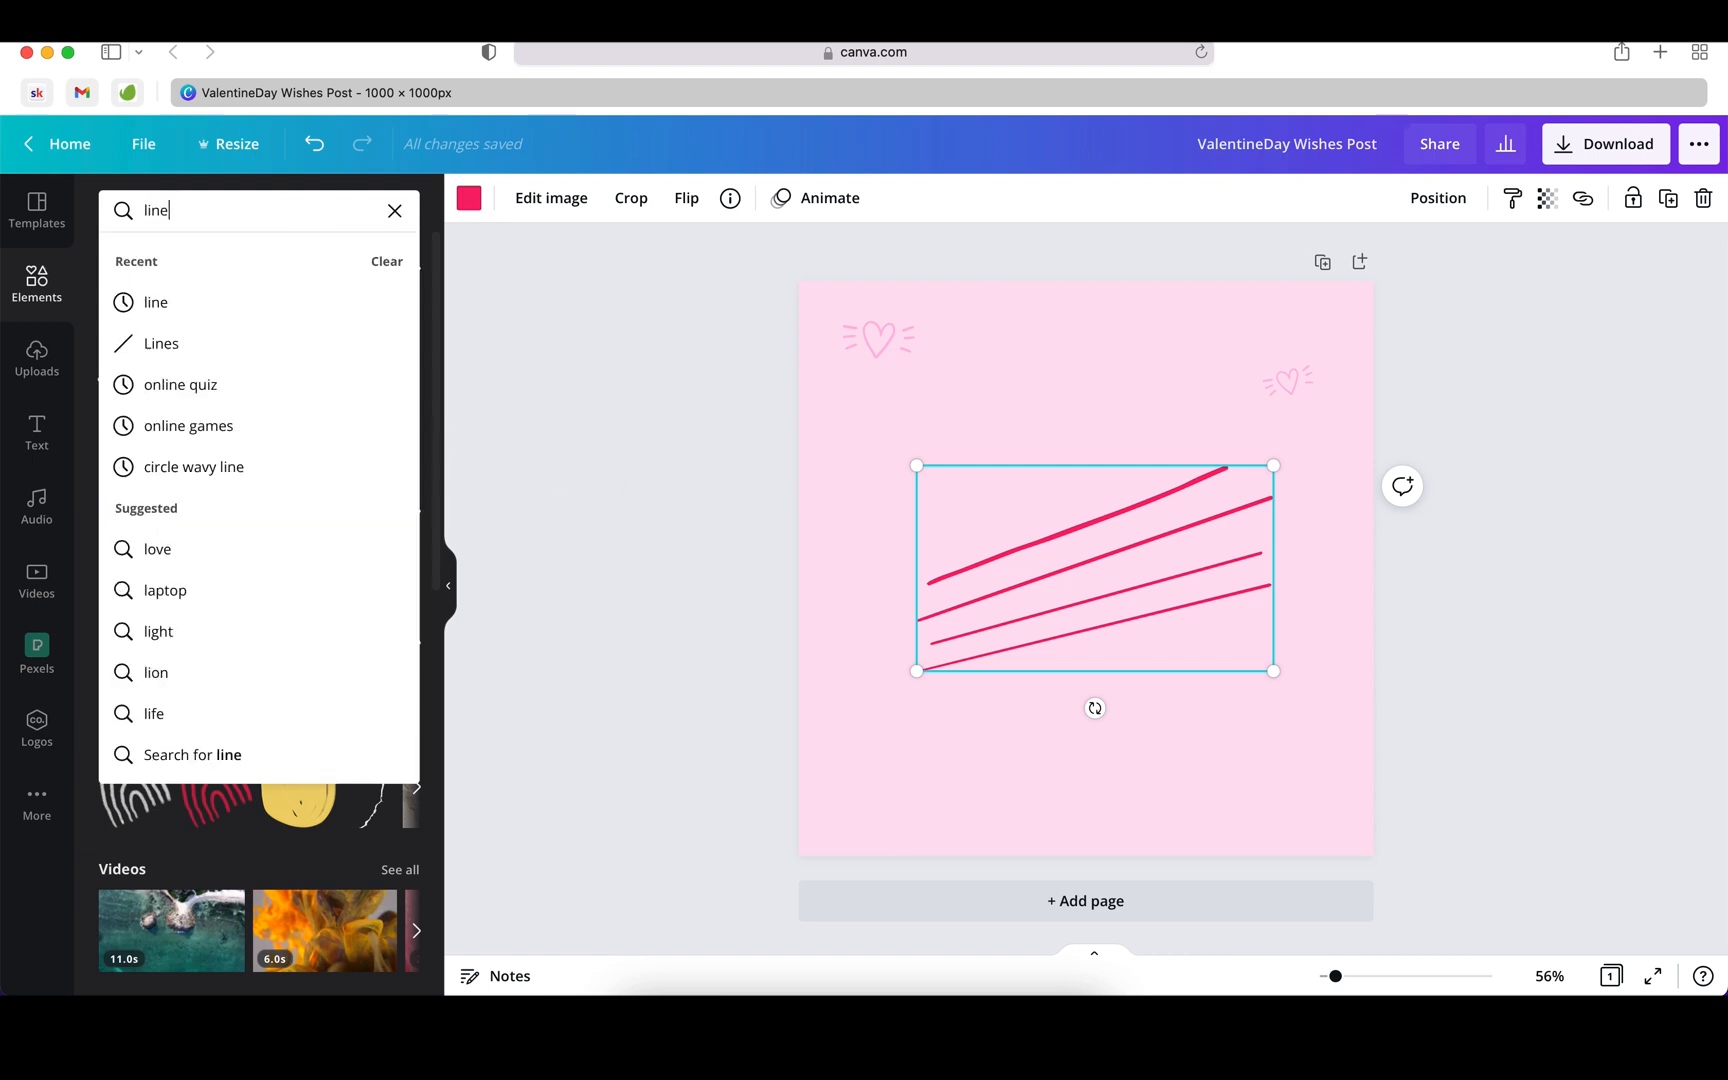
key(Return)
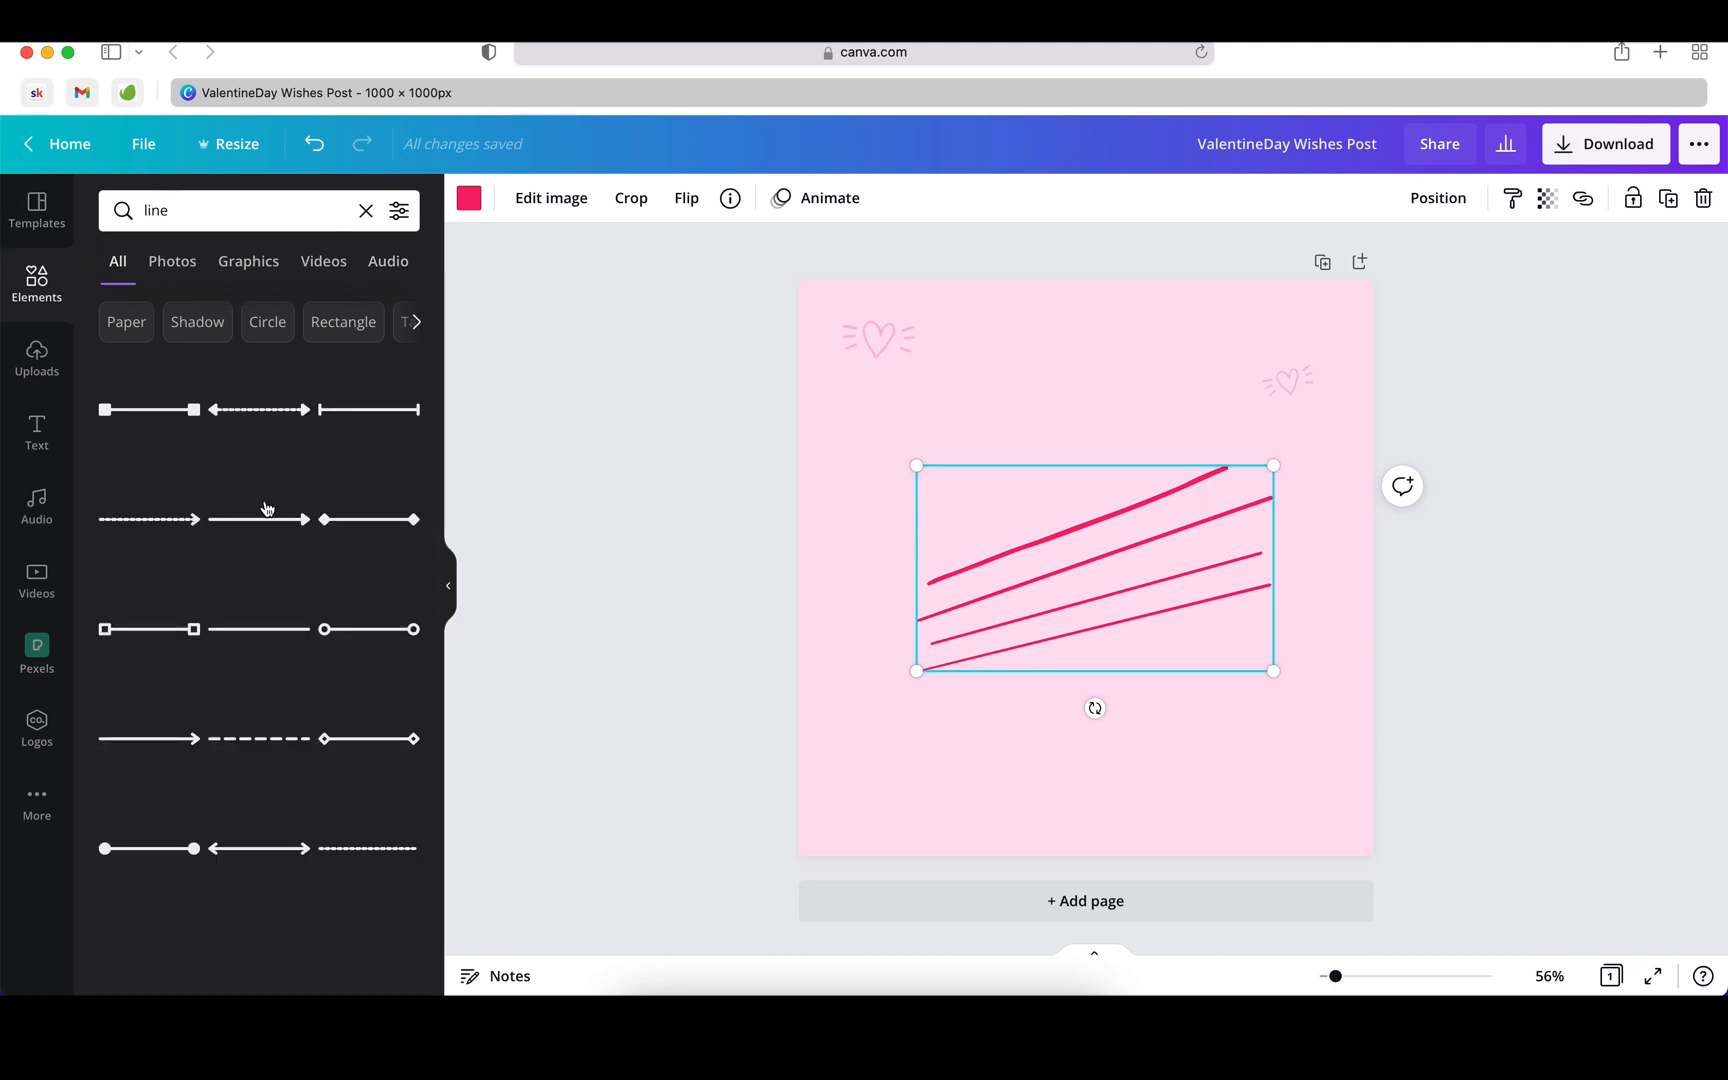
click(253, 263)
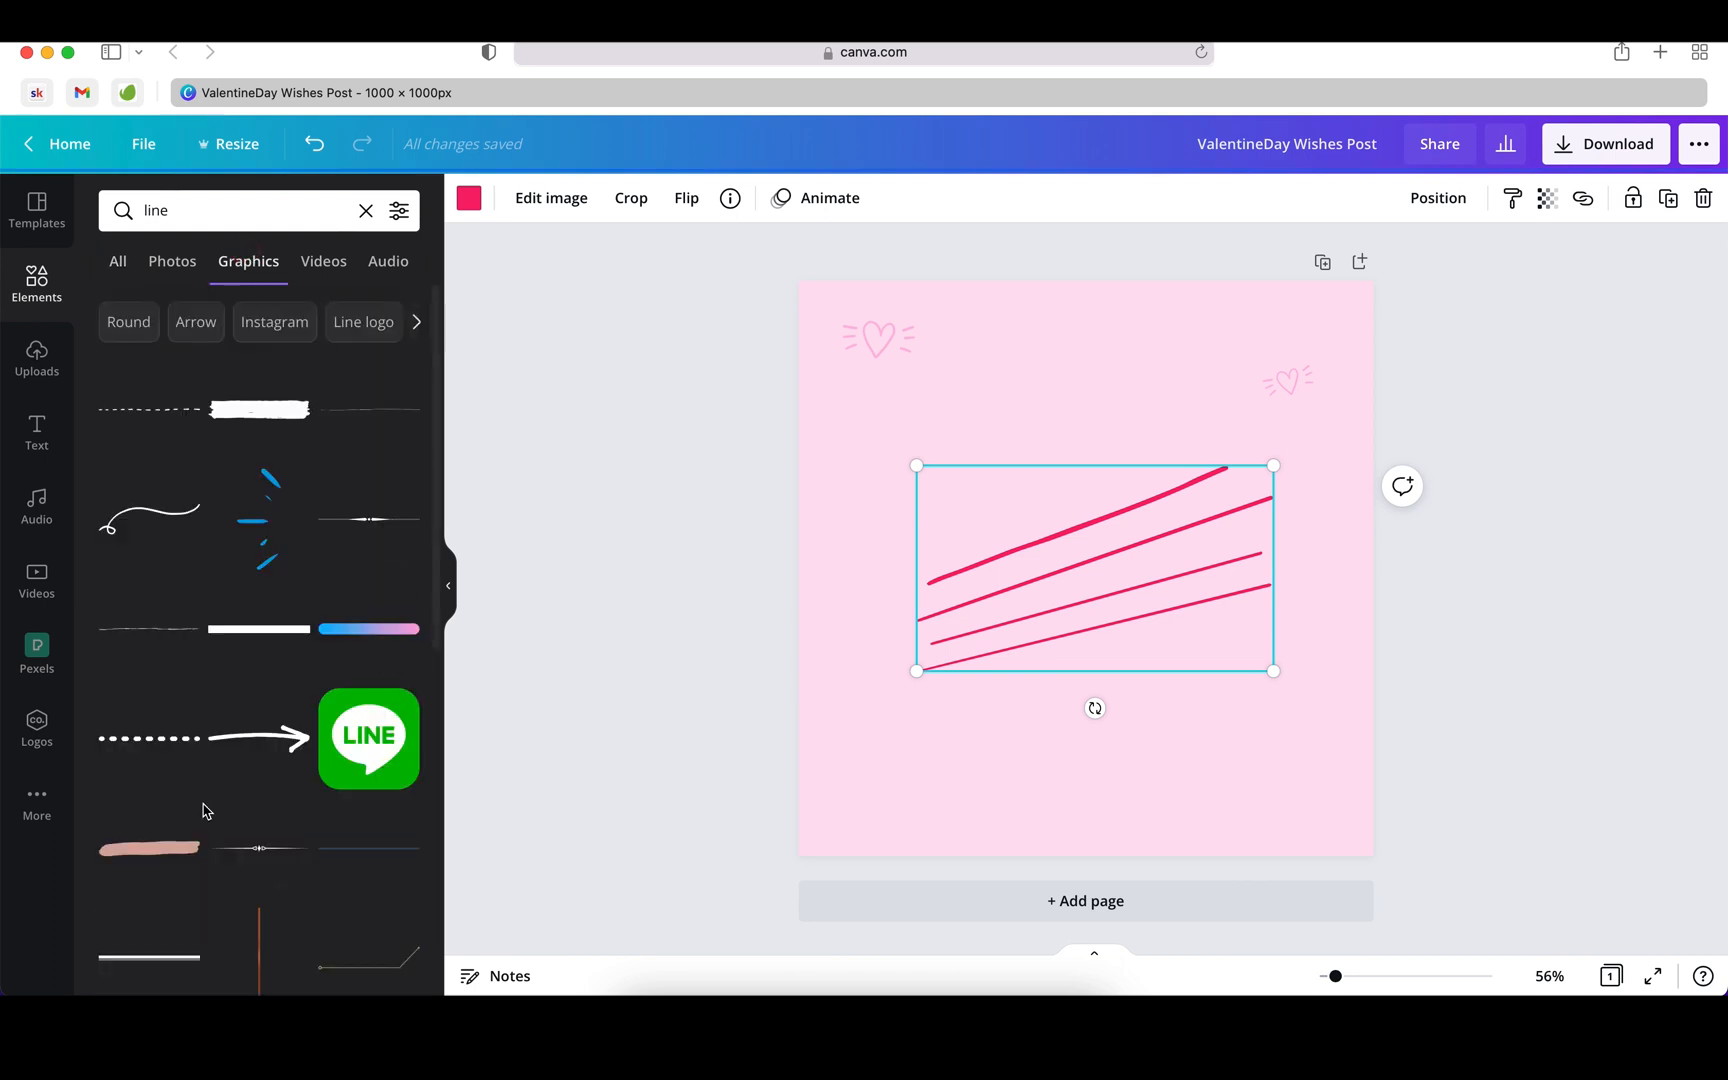
scroll(204, 810, down, 10)
scroll(204, 810, down, 10)
scroll(204, 810, down, 10)
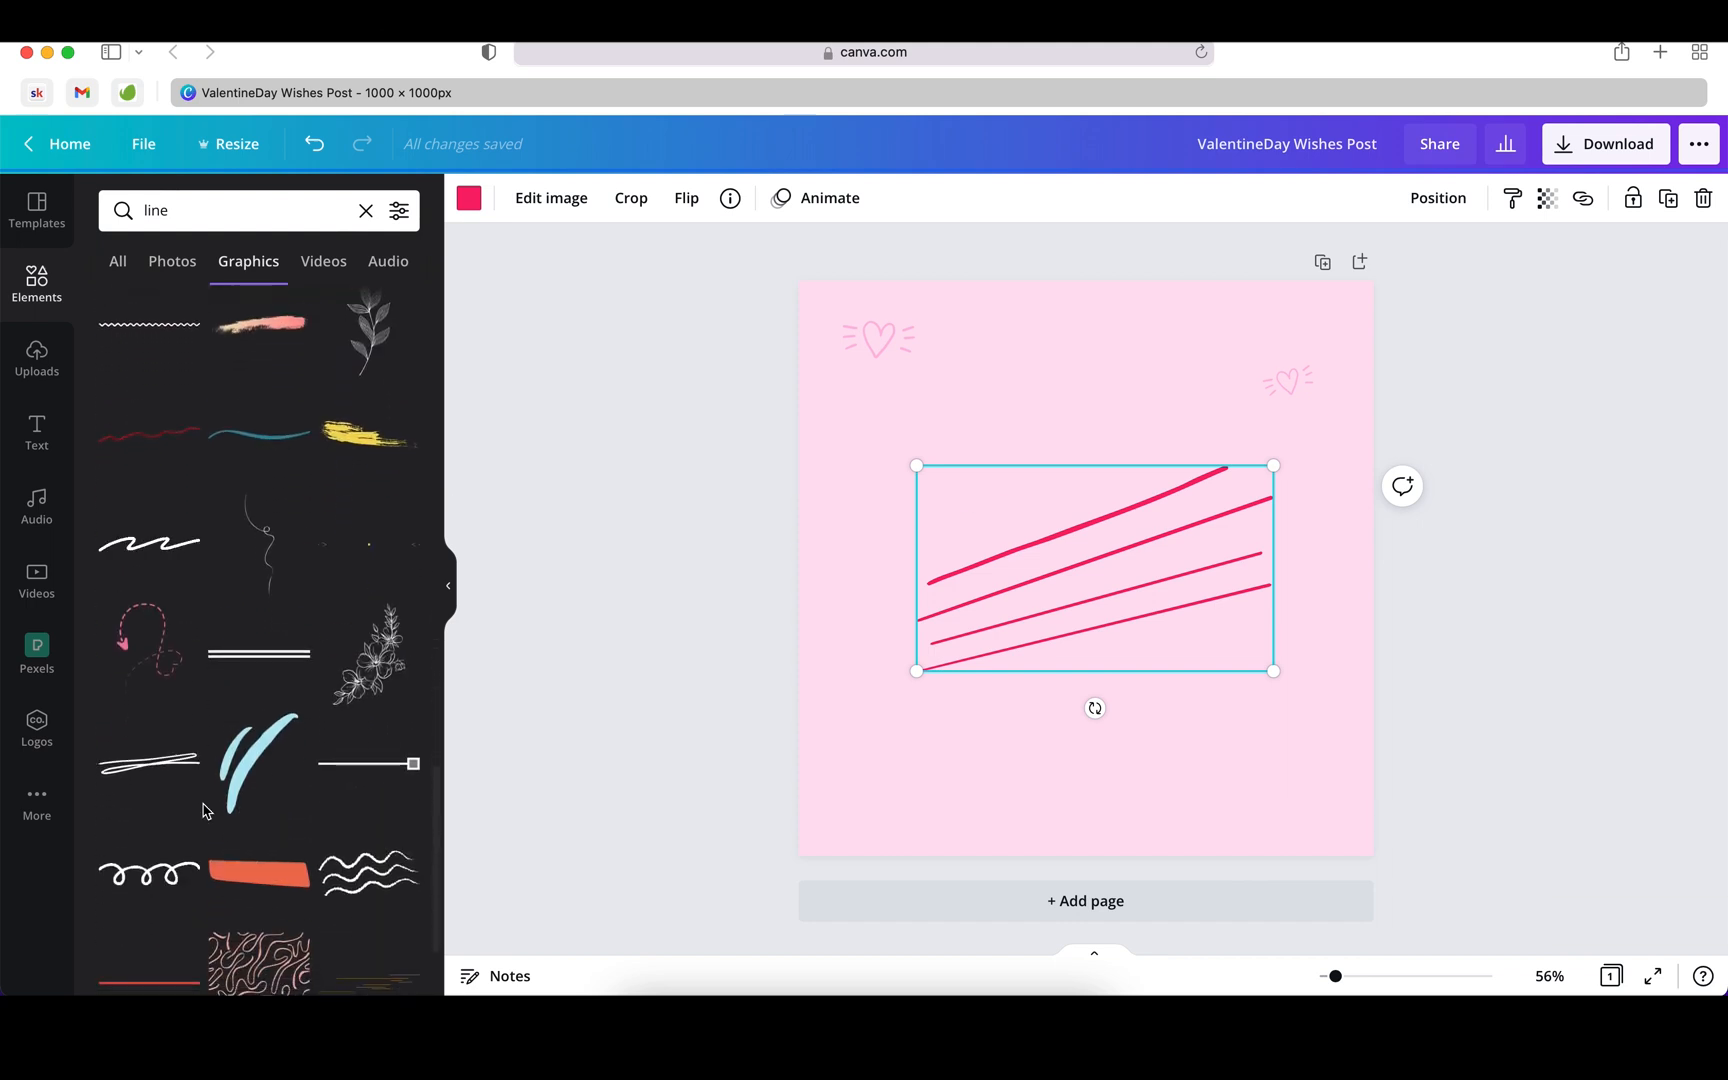
scroll(204, 810, down, 5)
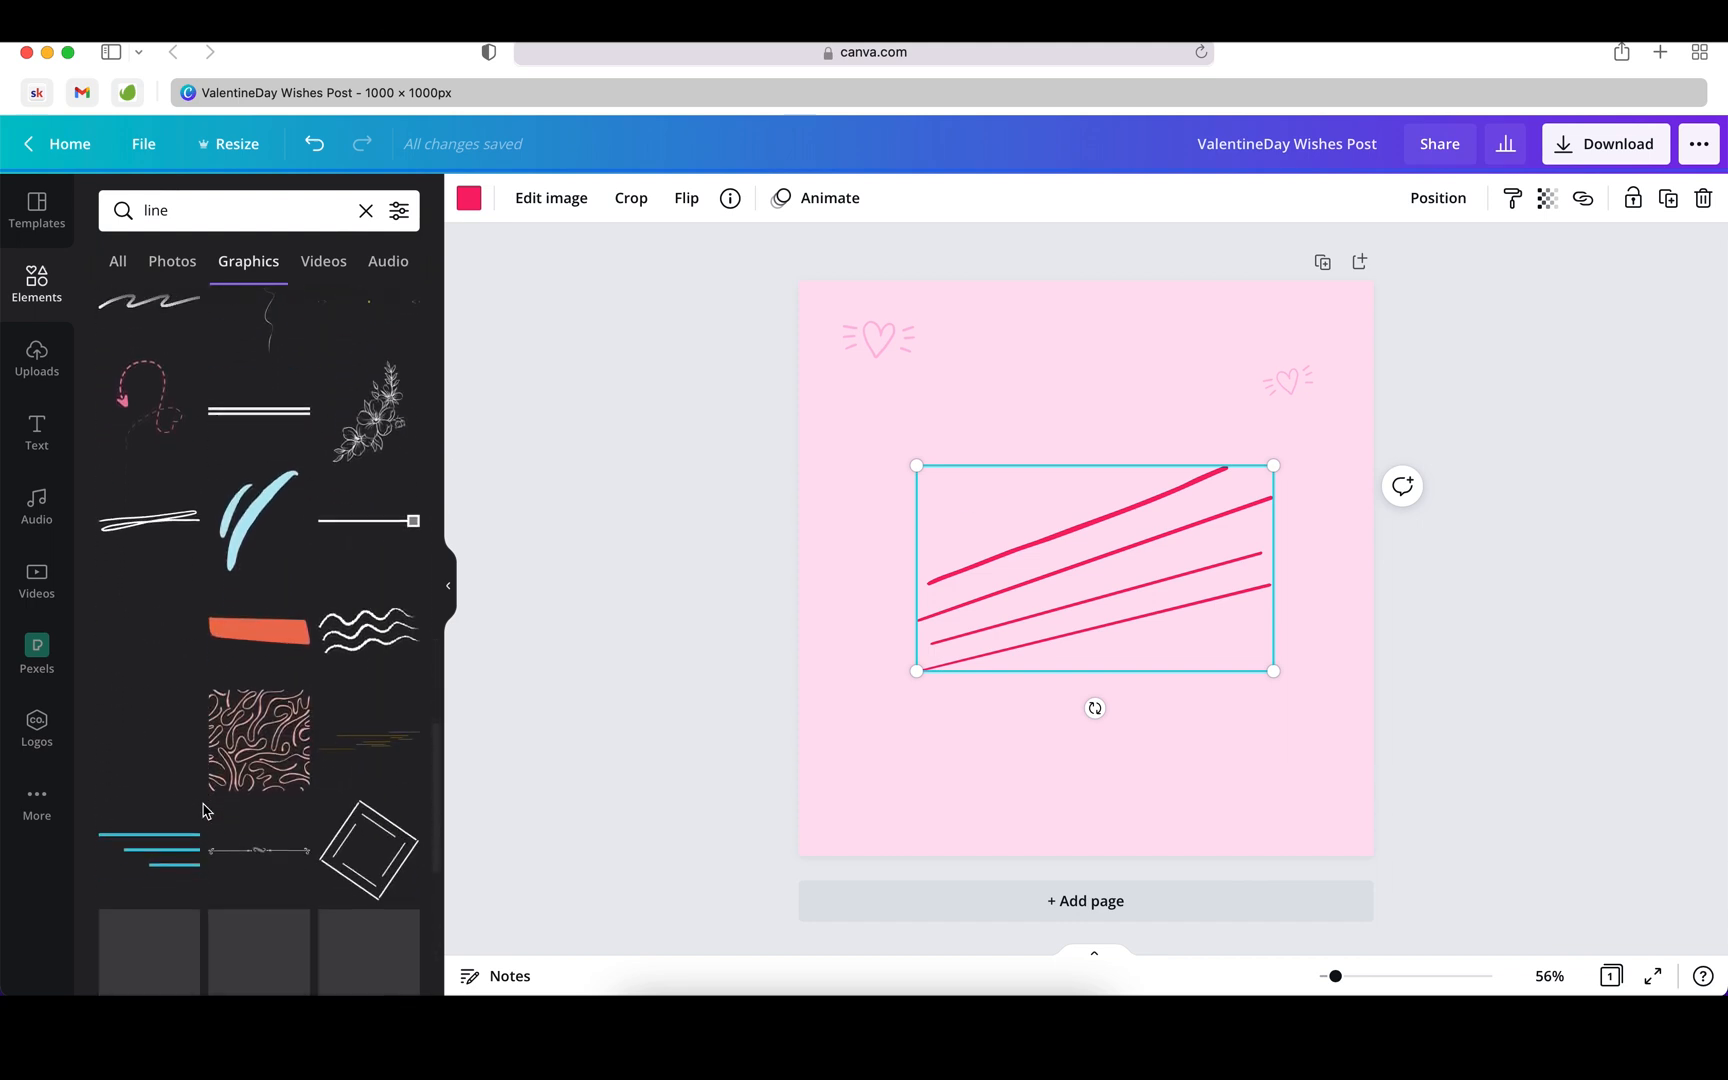
scroll(204, 810, down, 5)
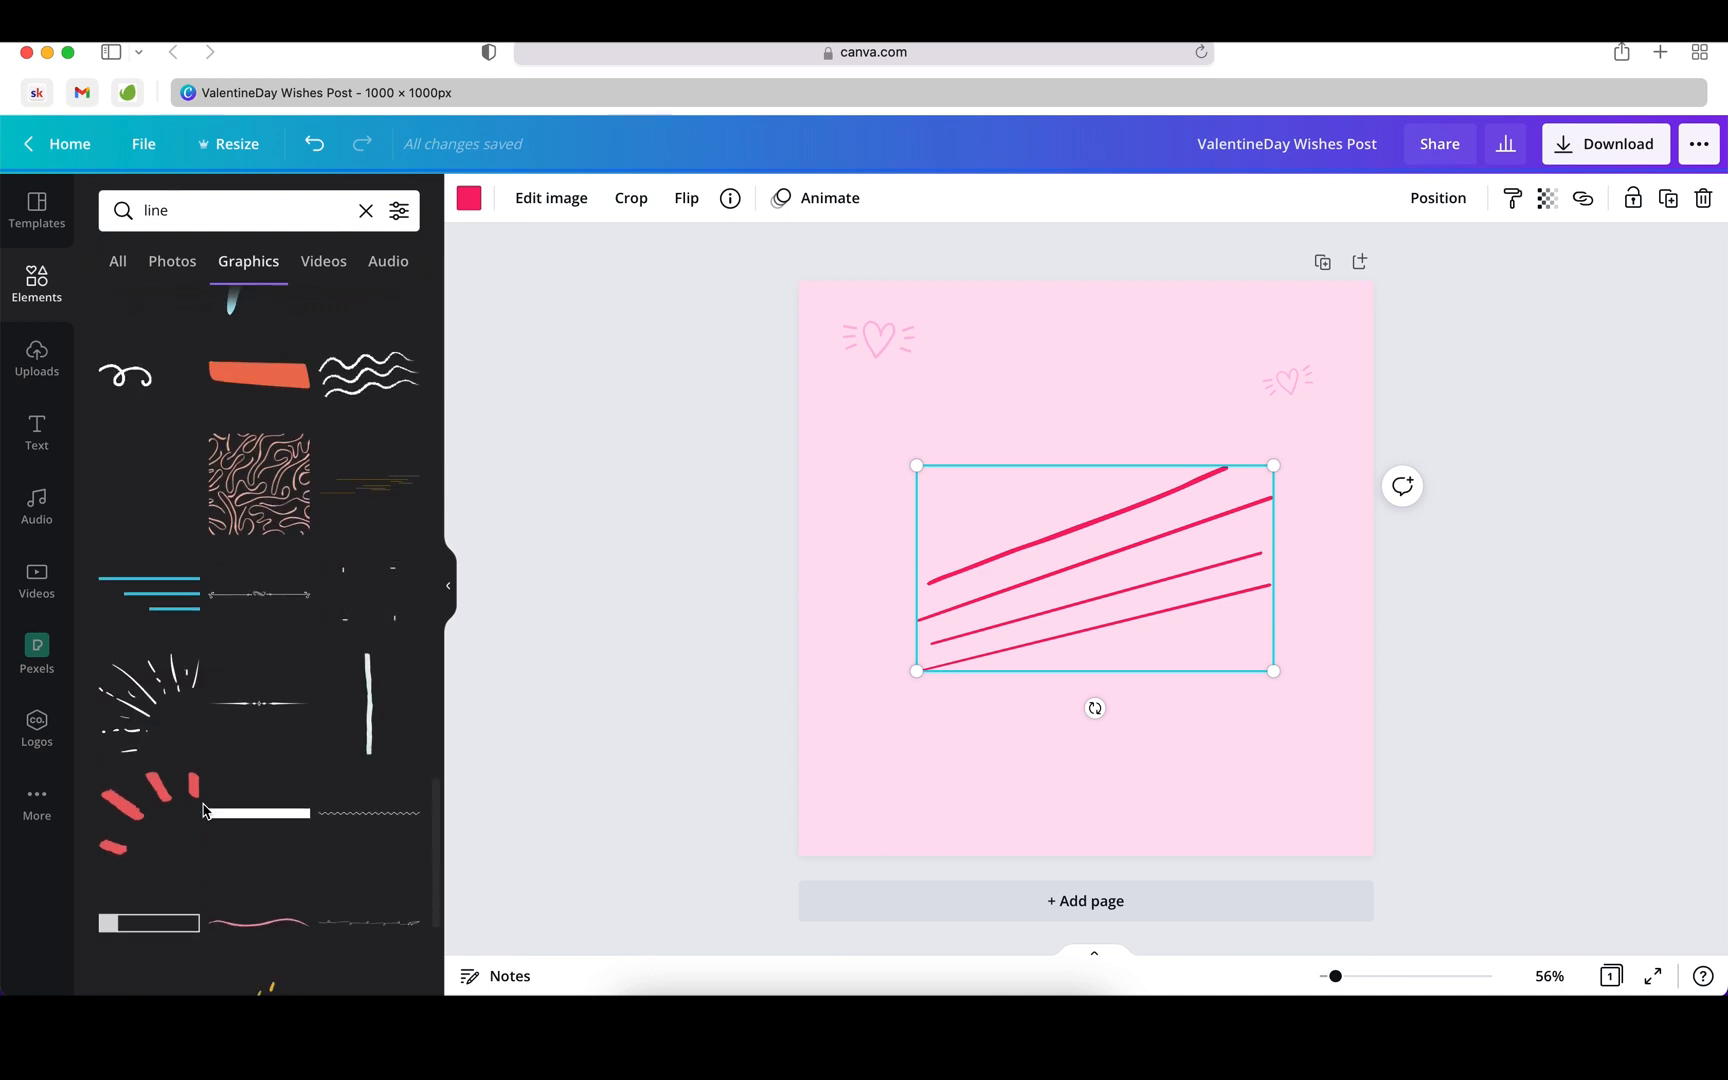
scroll(204, 810, down, 14)
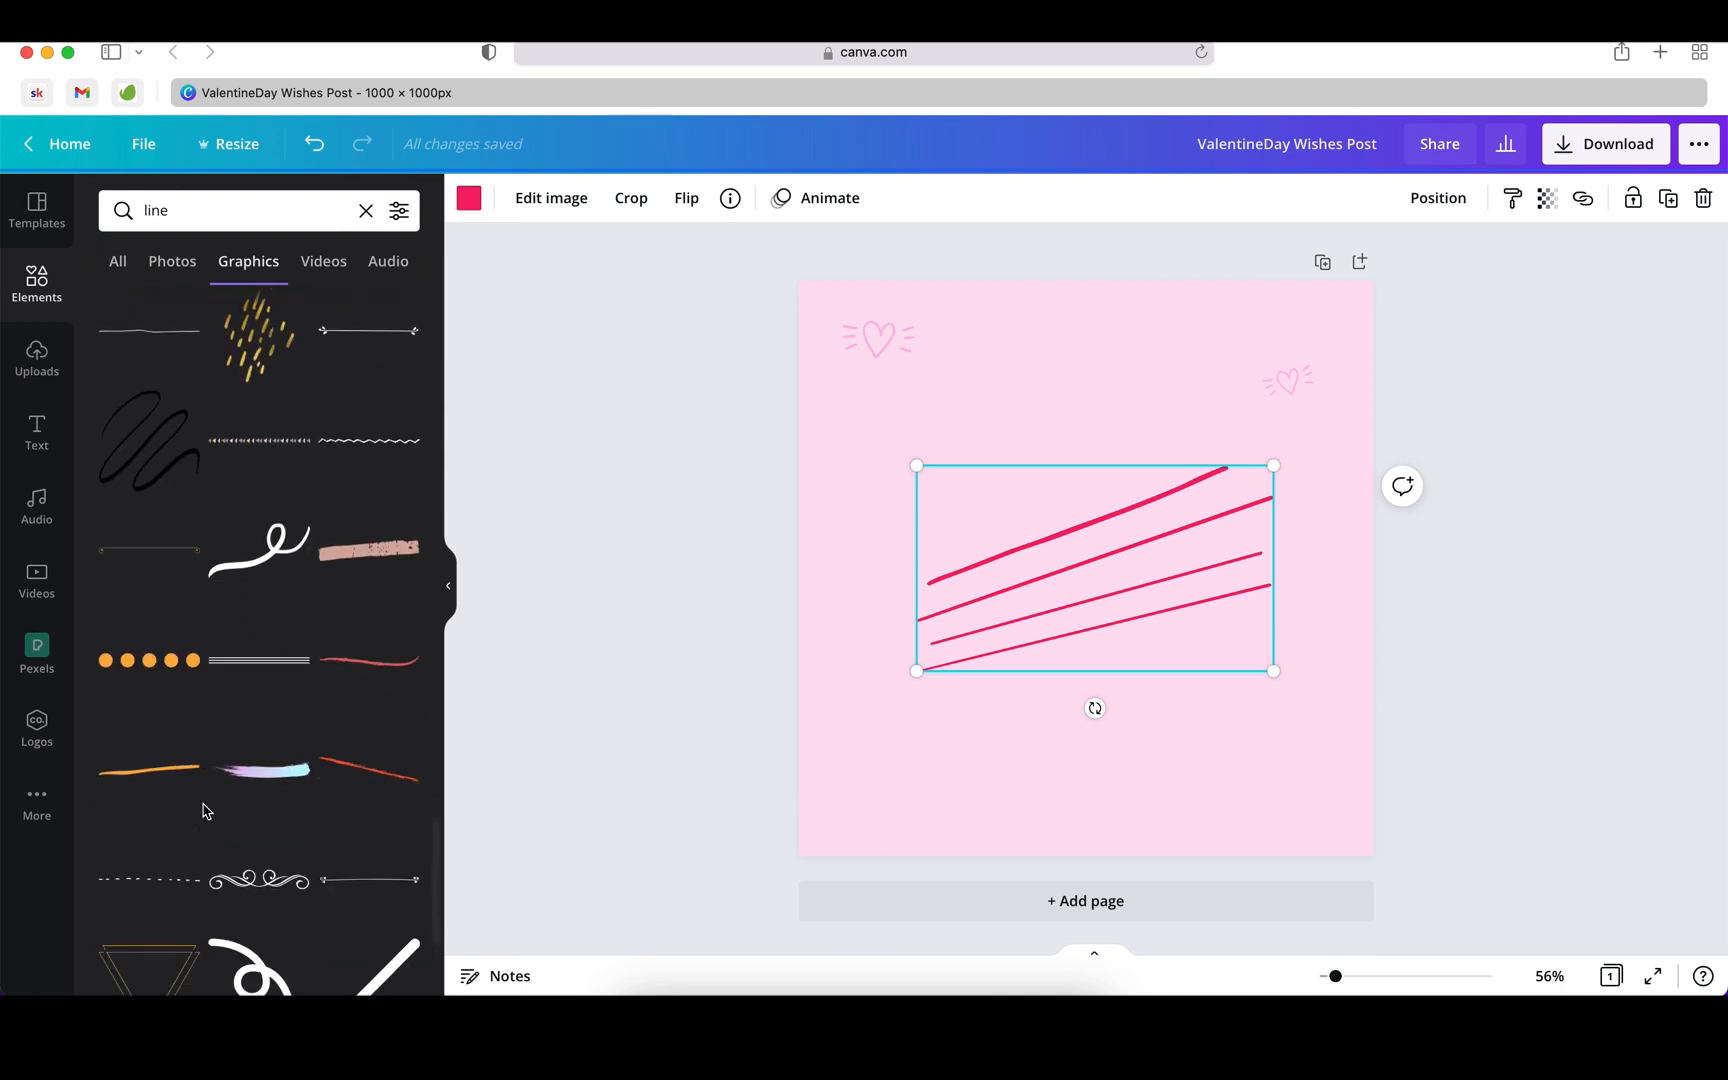
scroll(204, 810, down, 4)
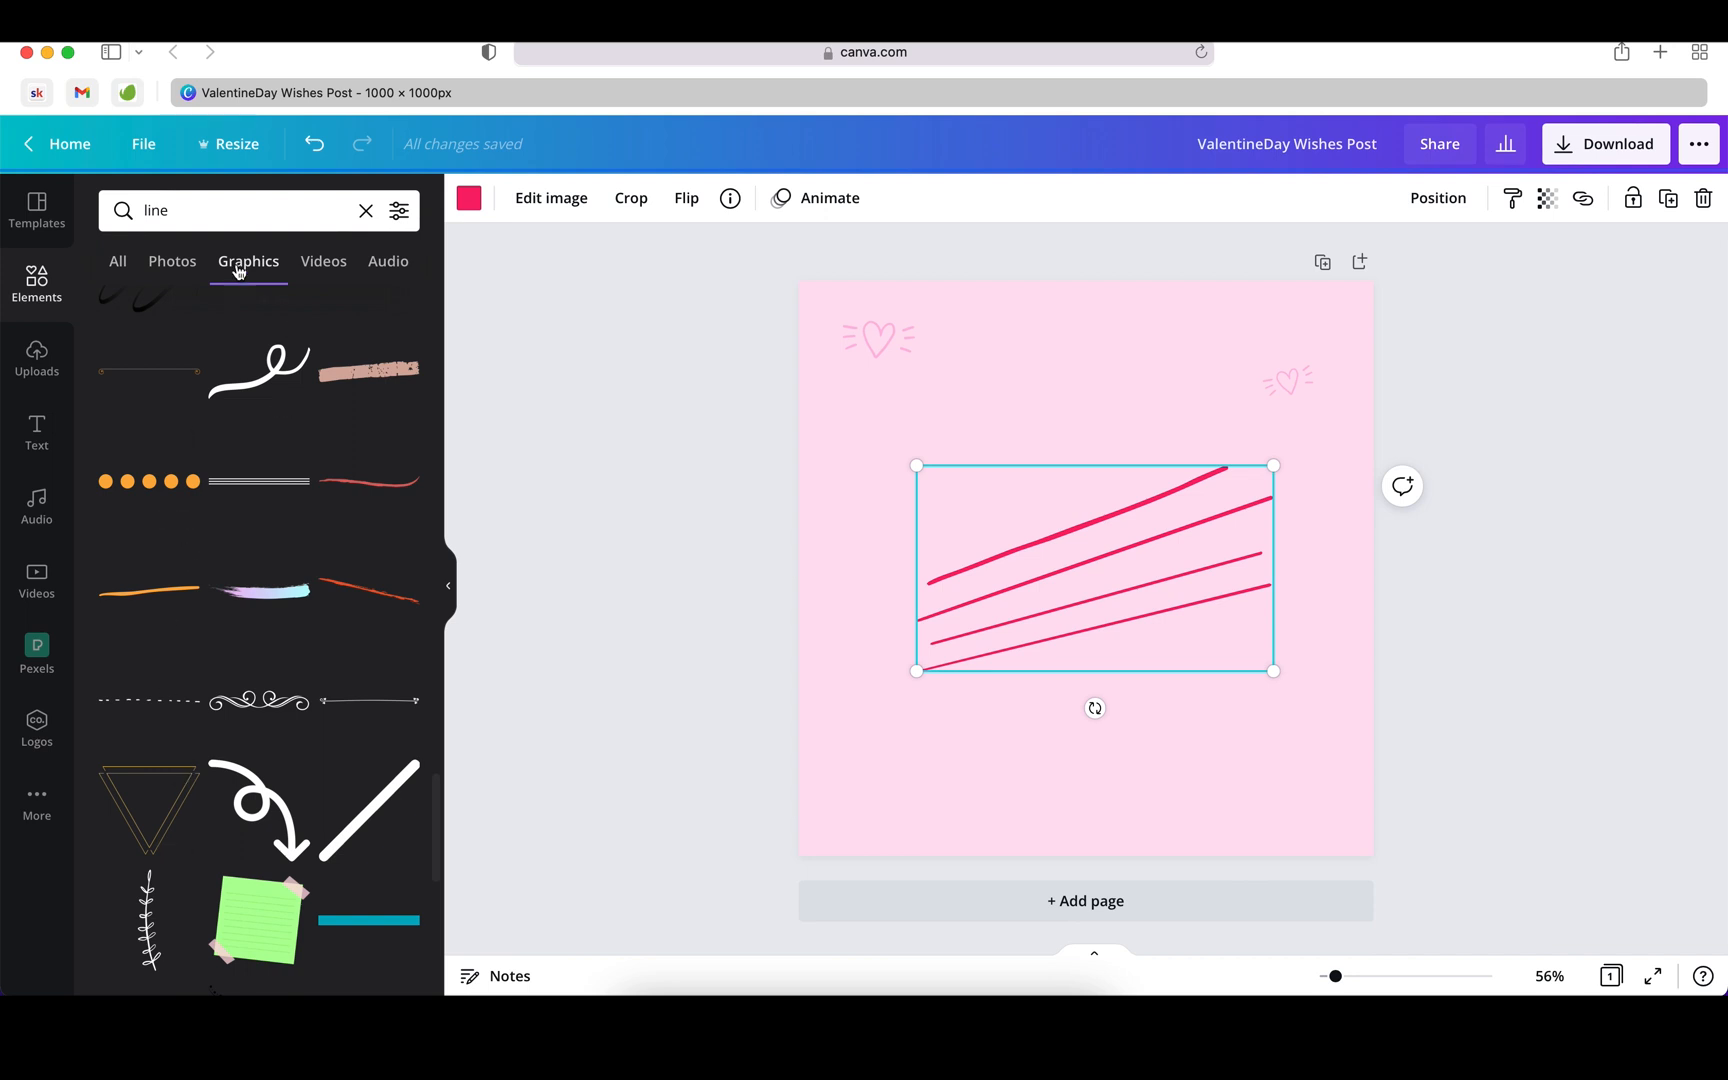
Step: Search the graphics for "line+heart", add the divider with diamond ends and a central heart, and place it near the page's bottom centre
click(236, 219)
text(+heart)
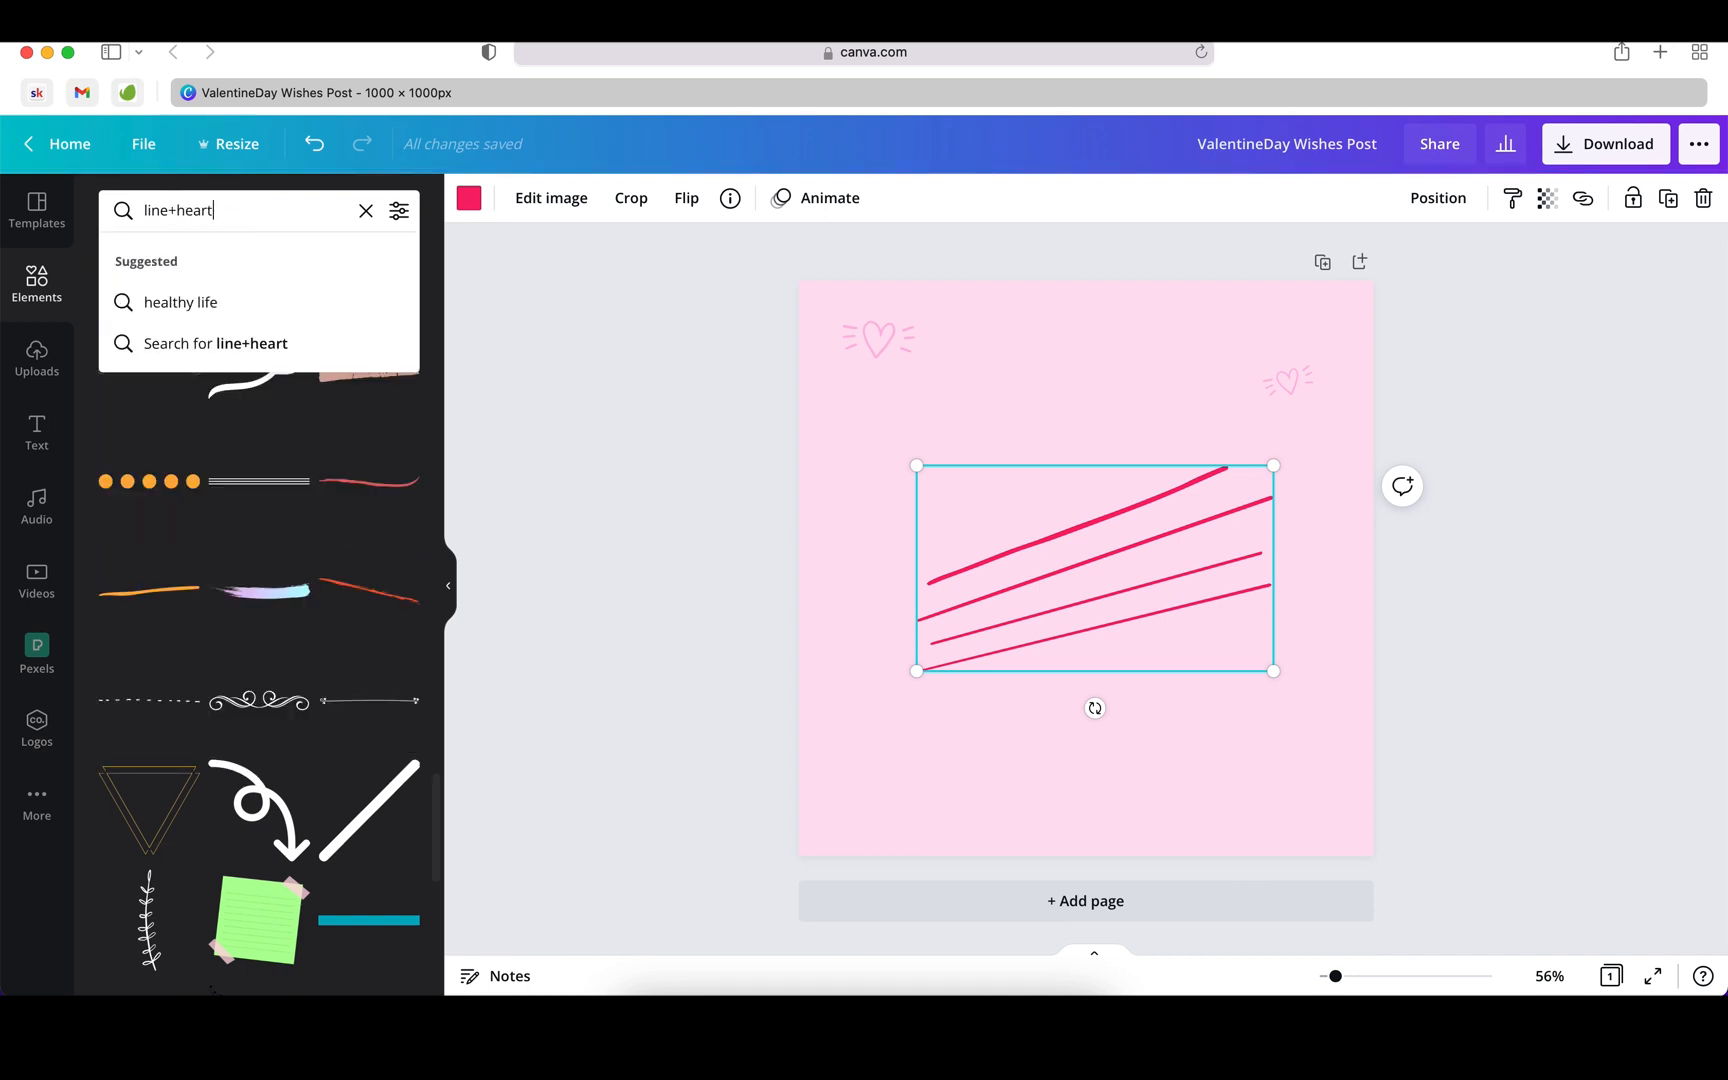
key(Return)
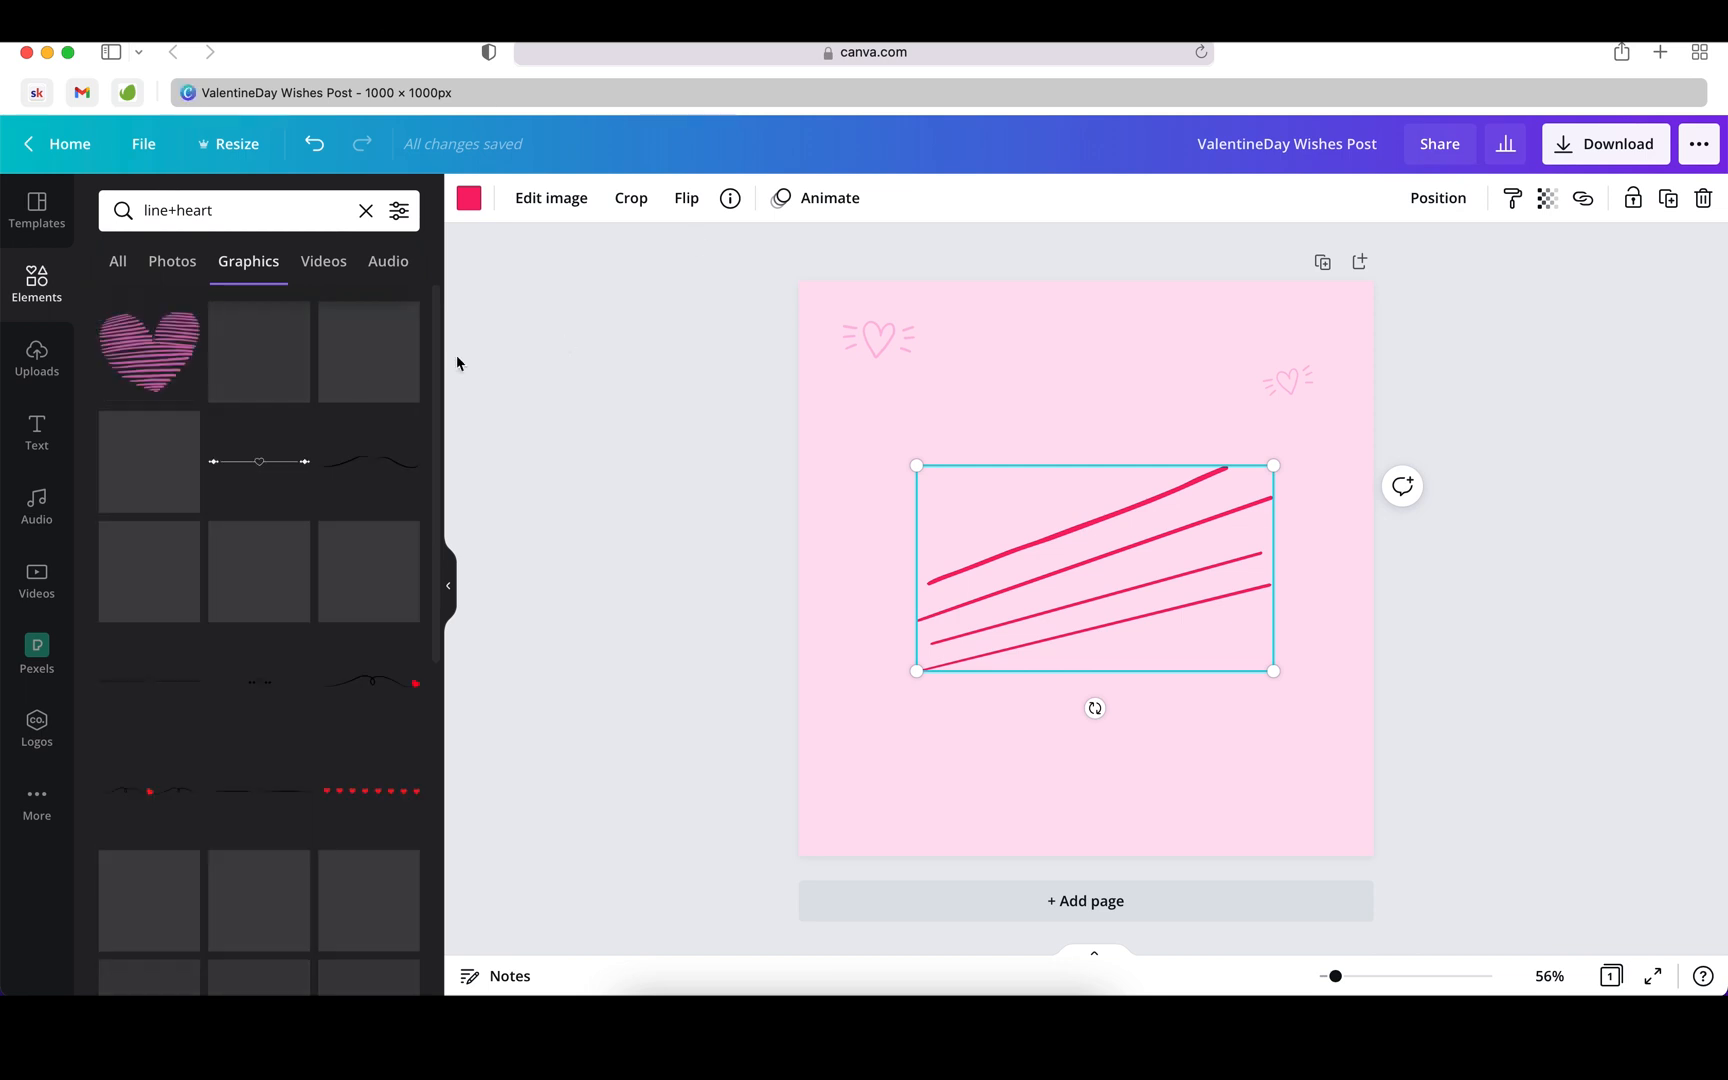
click(265, 476)
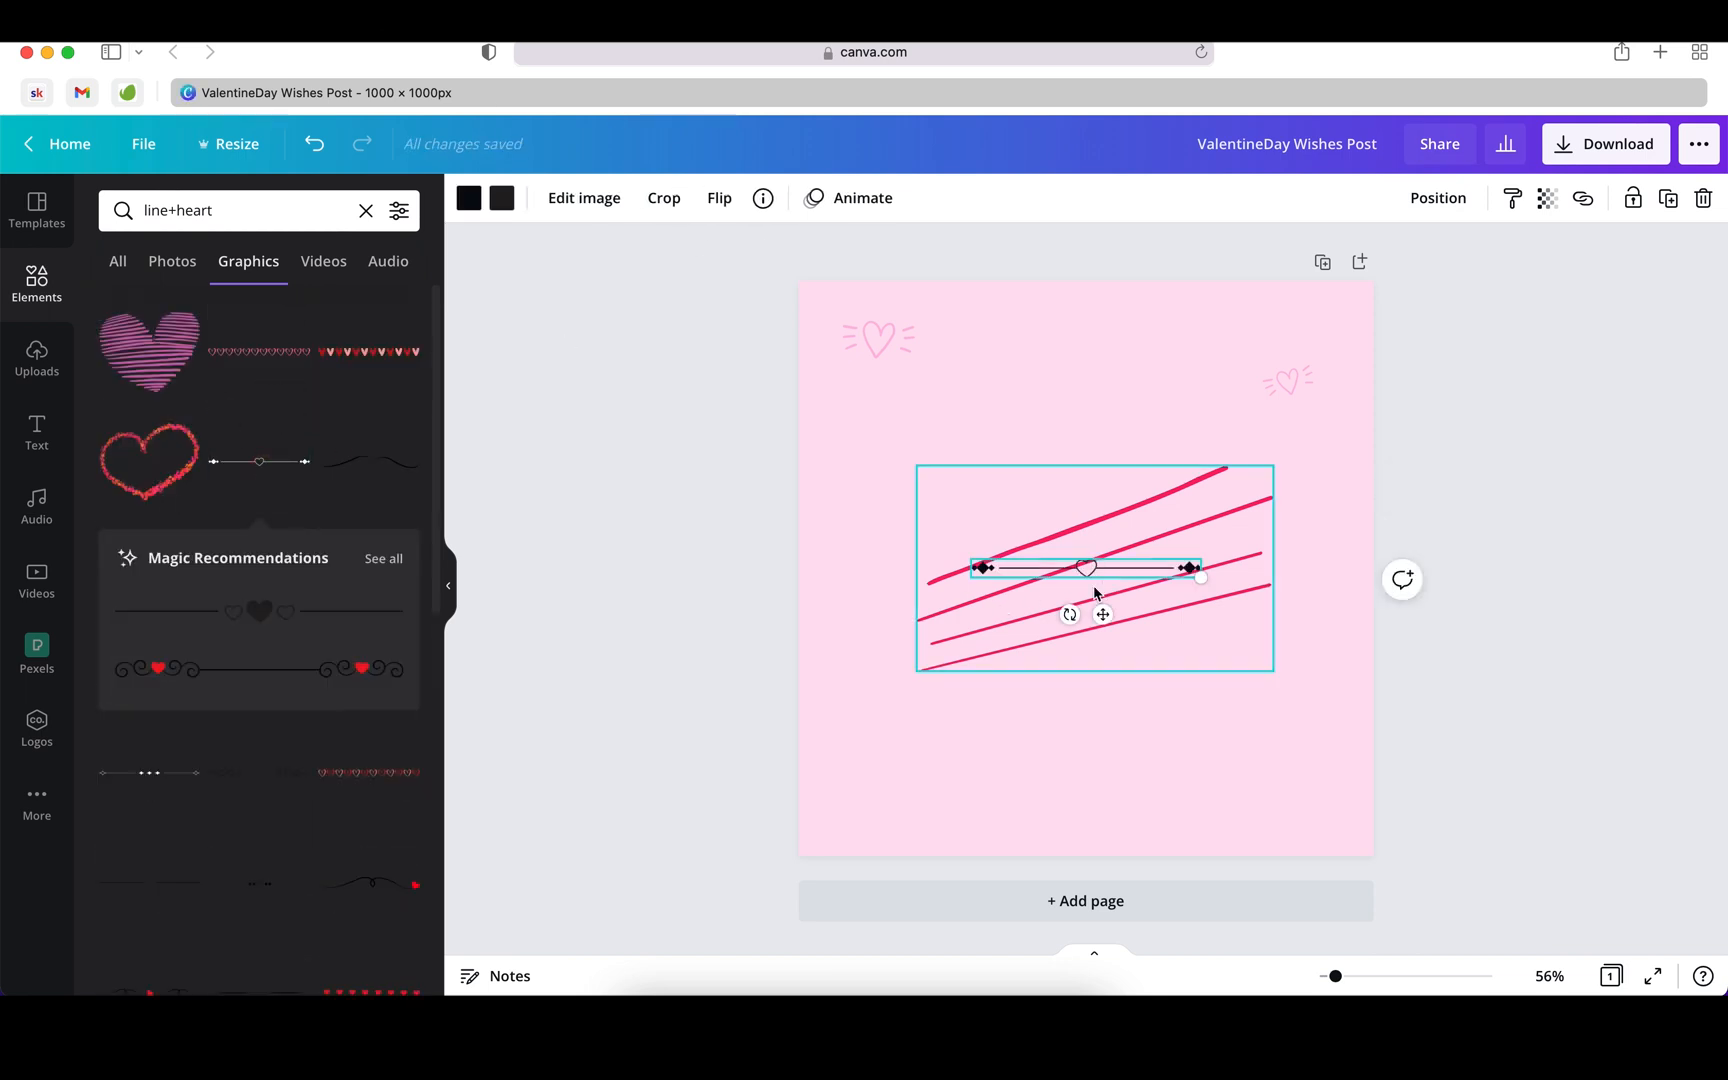
drag(1102, 614, 1114, 843)
Step: Recolour the divider's line, diamond ends and heart outline with the bright pink-red document colour
click(471, 203)
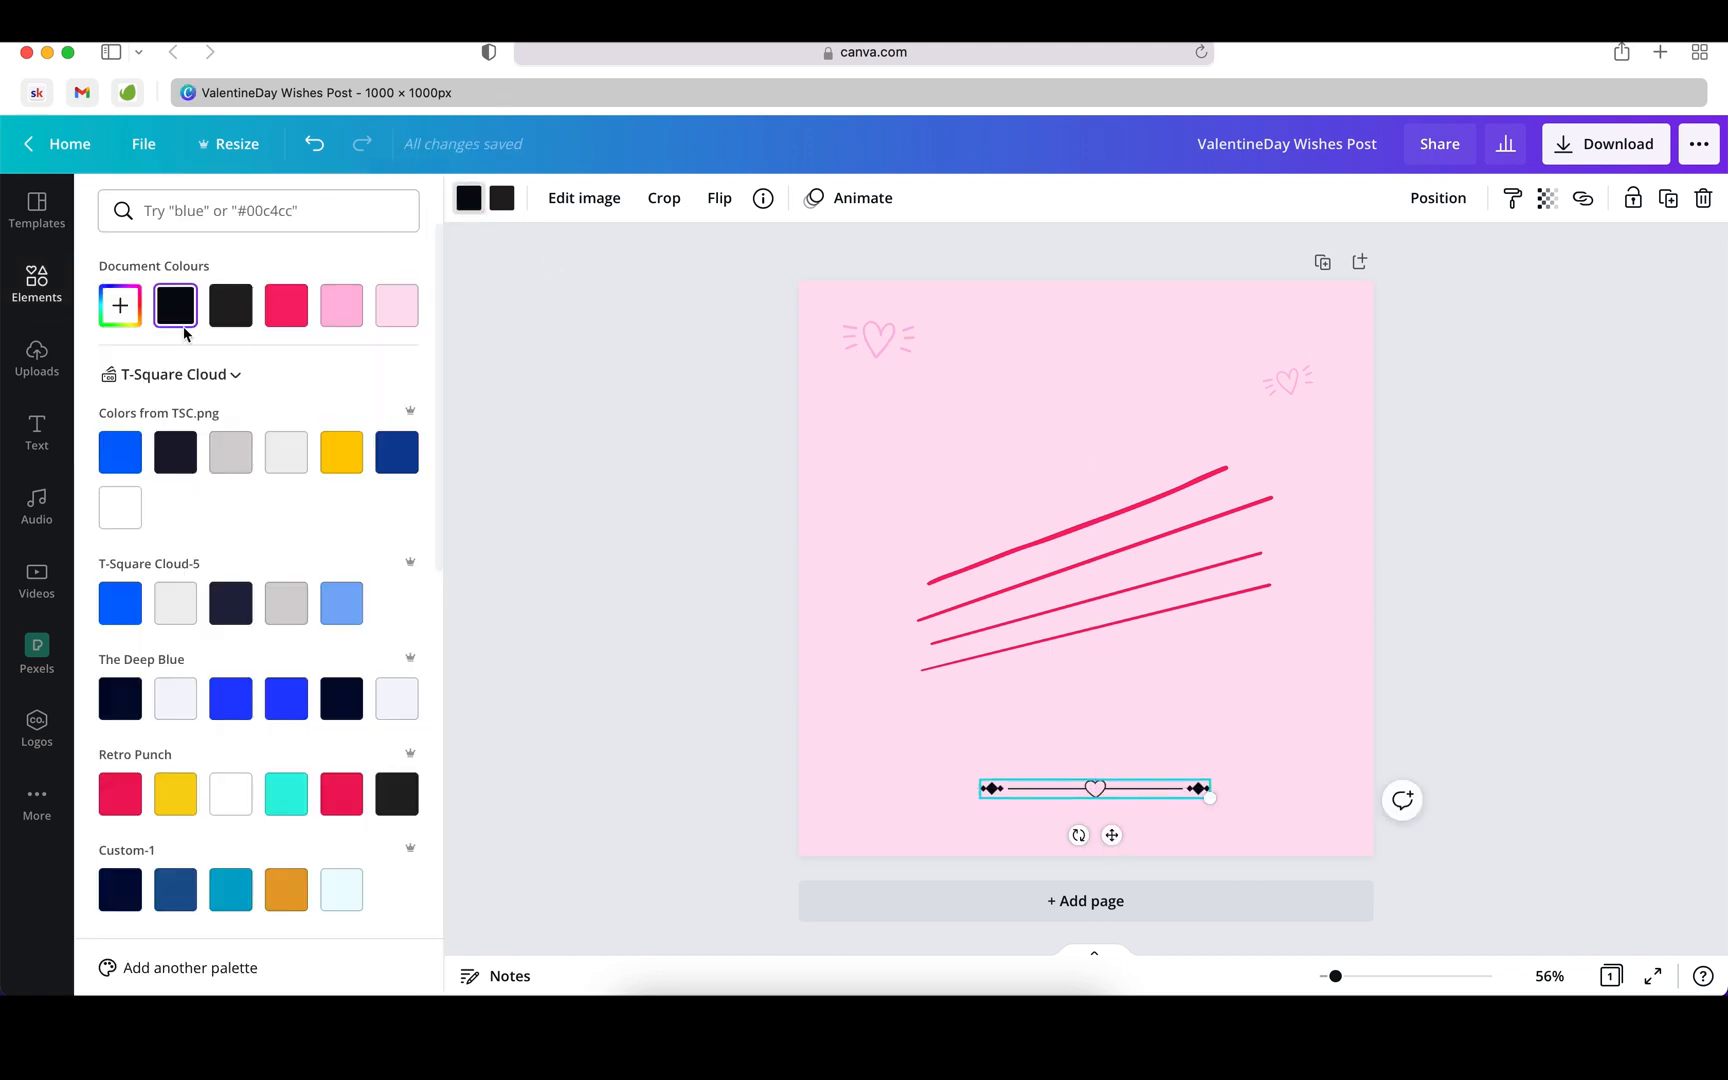
click(290, 305)
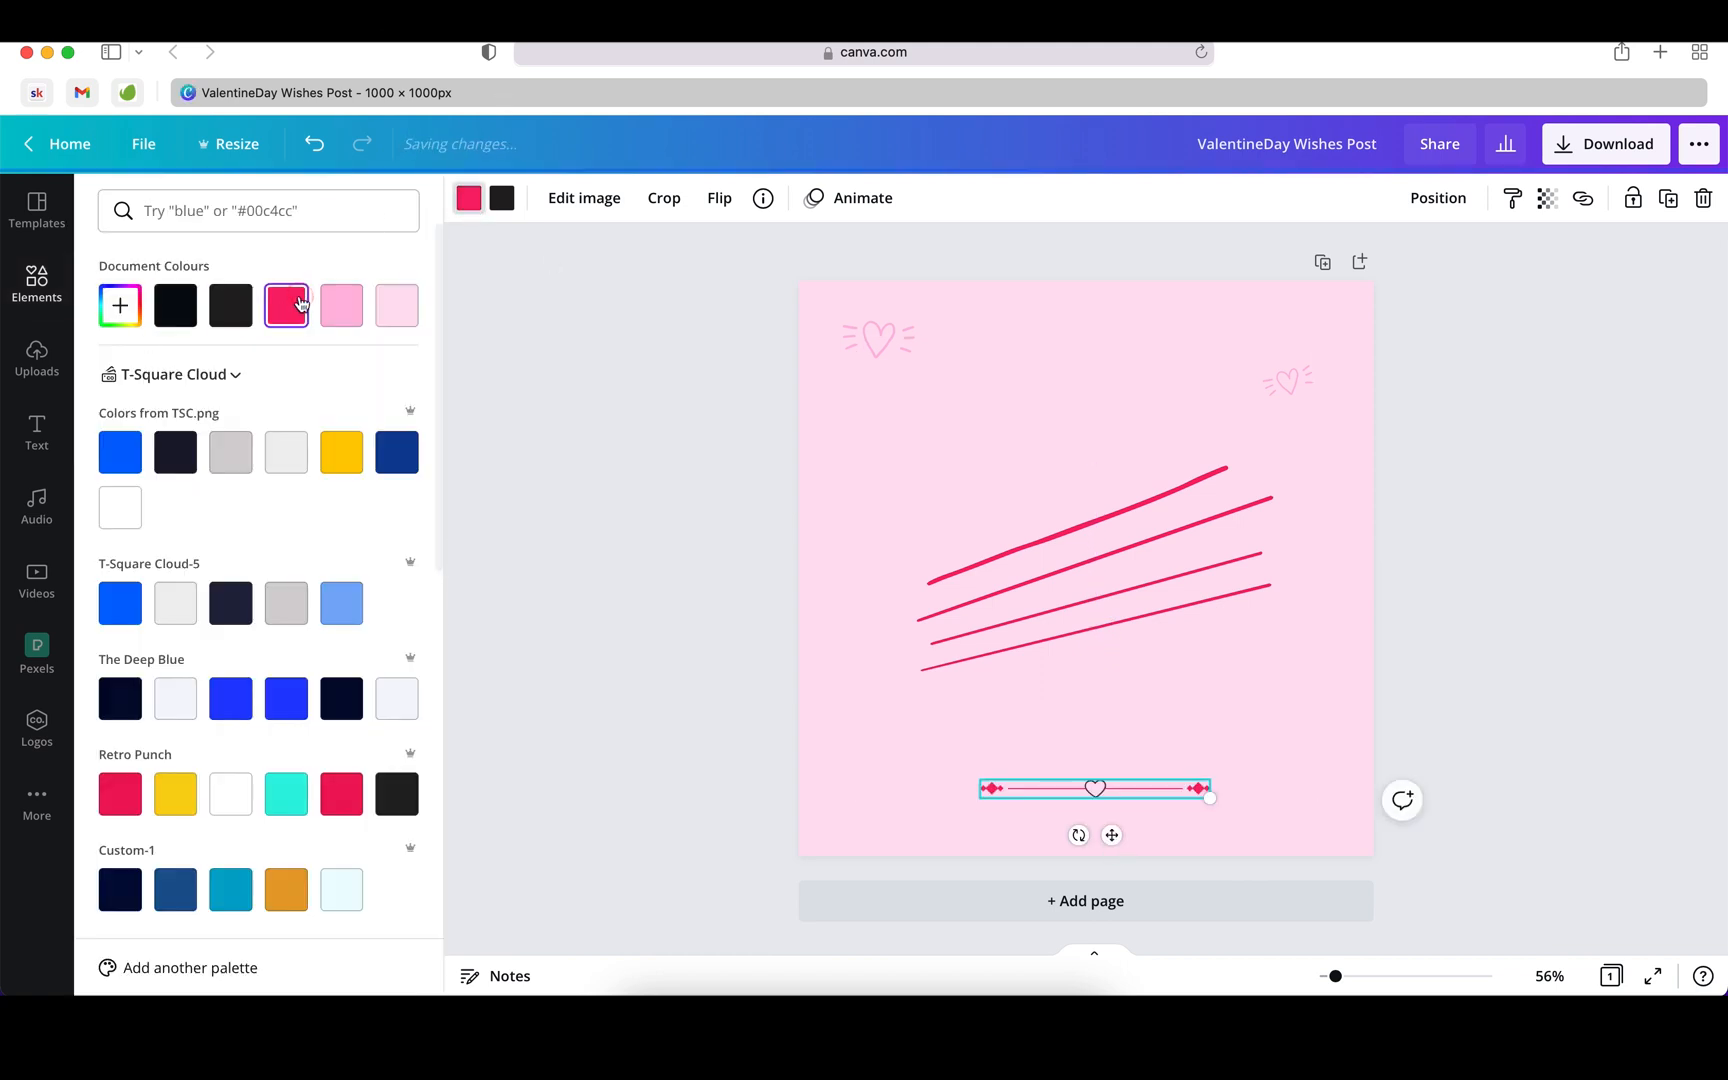
click(499, 199)
click(341, 305)
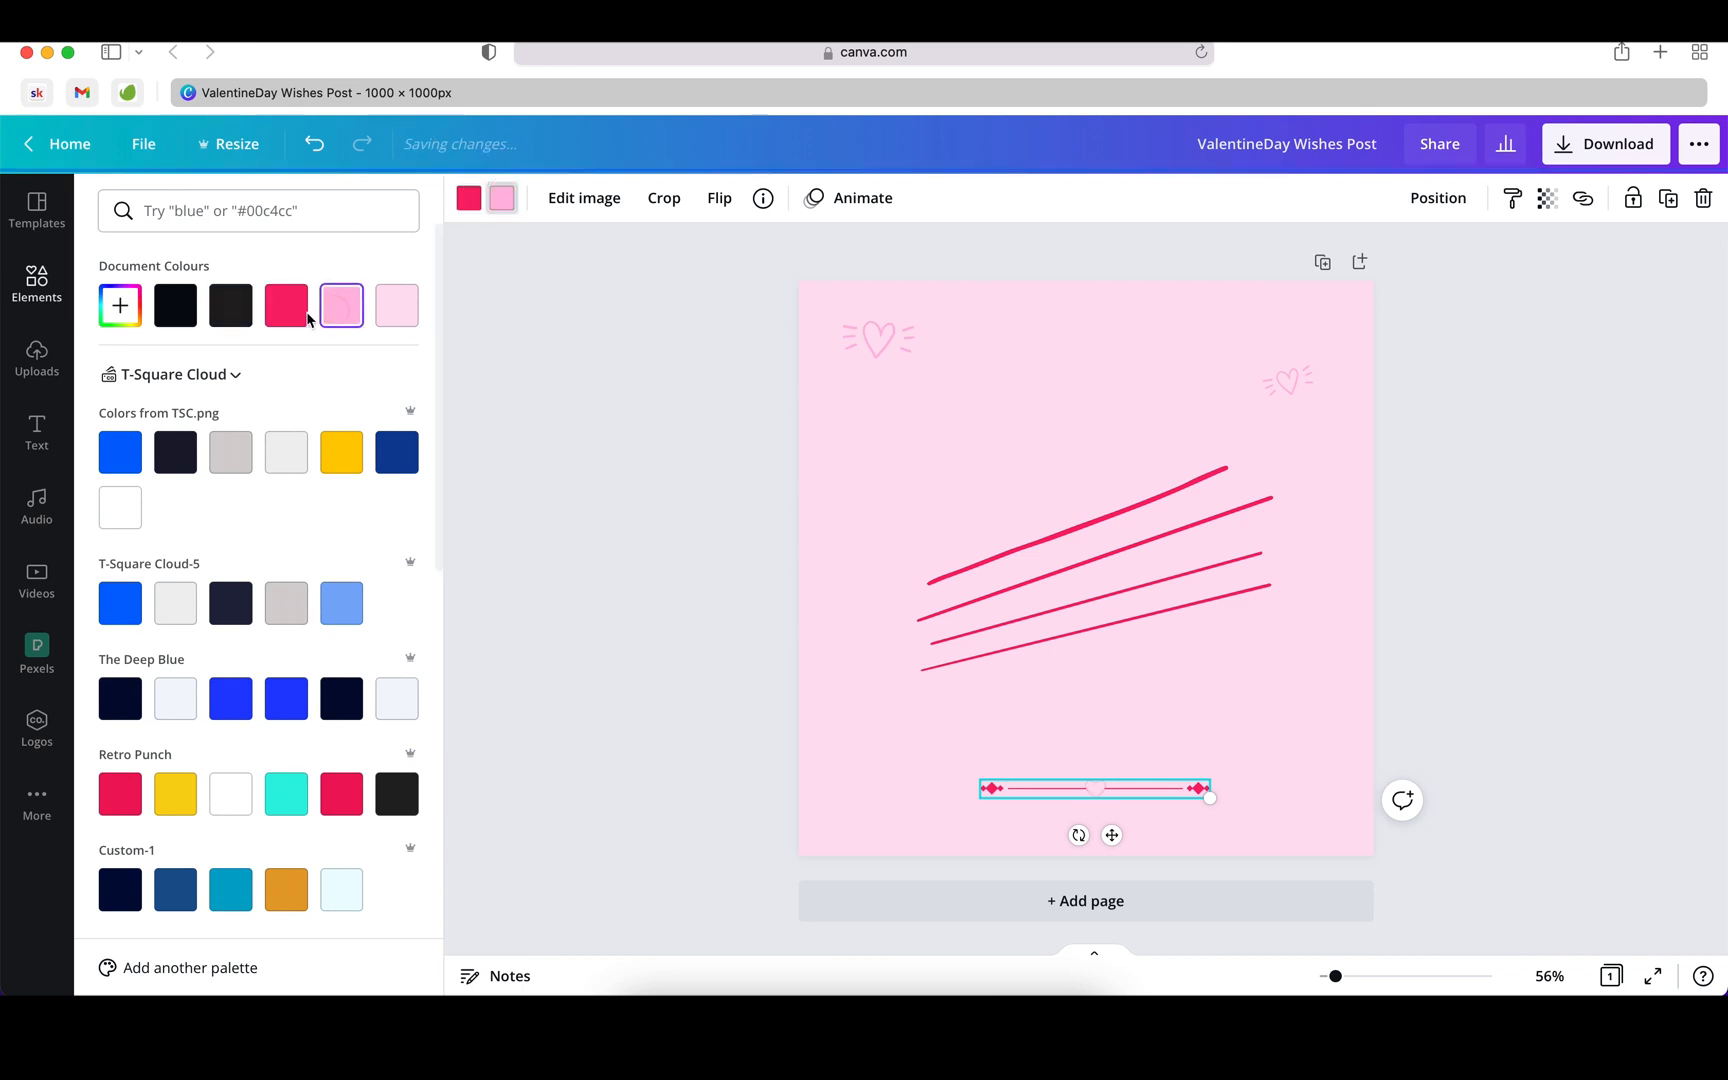
click(652, 510)
click(610, 604)
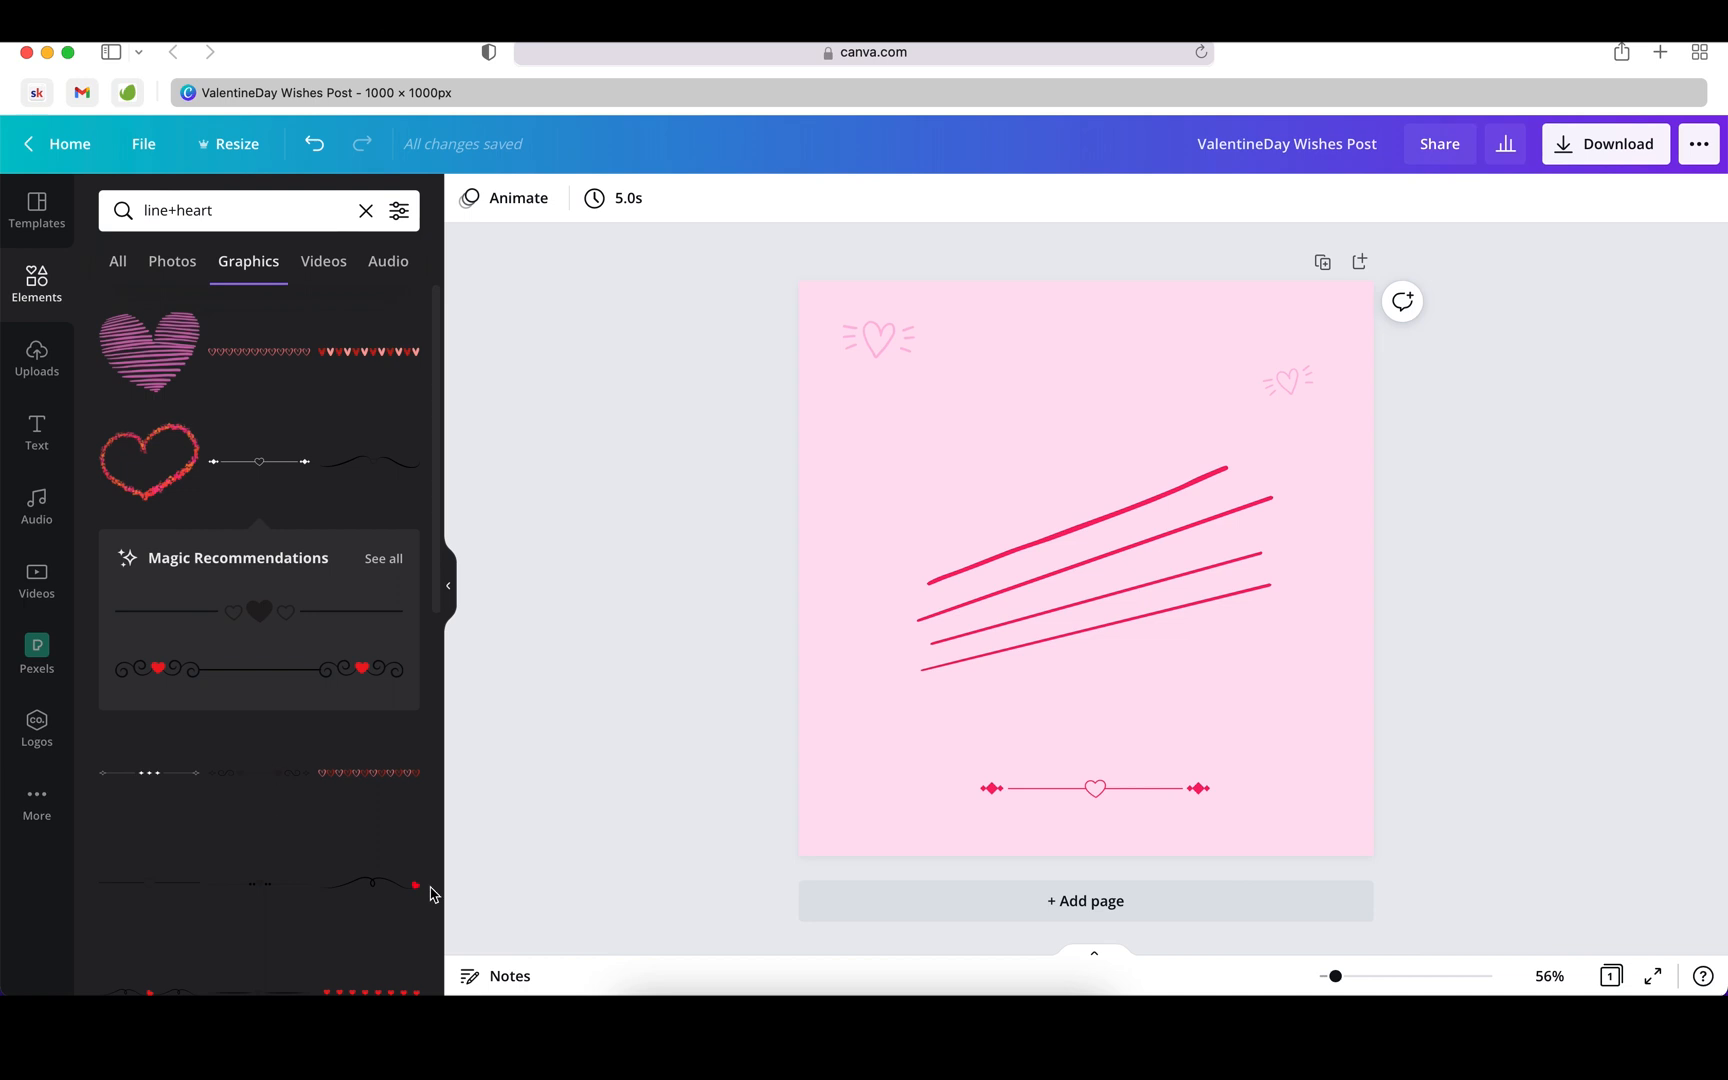
Step: Add the curly black line ending in a red heart at the page's upper-left edge, below the soft pink heart
scroll(432, 893, down, 5)
drag(365, 512, 859, 394)
Step: Move the upper-right soft pink heart to the page's lower-right corner and shift the upper-left one closer to its corner
click(1311, 383)
drag(1288, 382, 1338, 822)
click(865, 318)
drag(886, 341, 864, 312)
Step: Duplicate the curly heart line, flip the copy horizontally and place it against the page's upper-right edge
click(858, 385)
drag(858, 383, 1225, 326)
key(super+d)
click(736, 199)
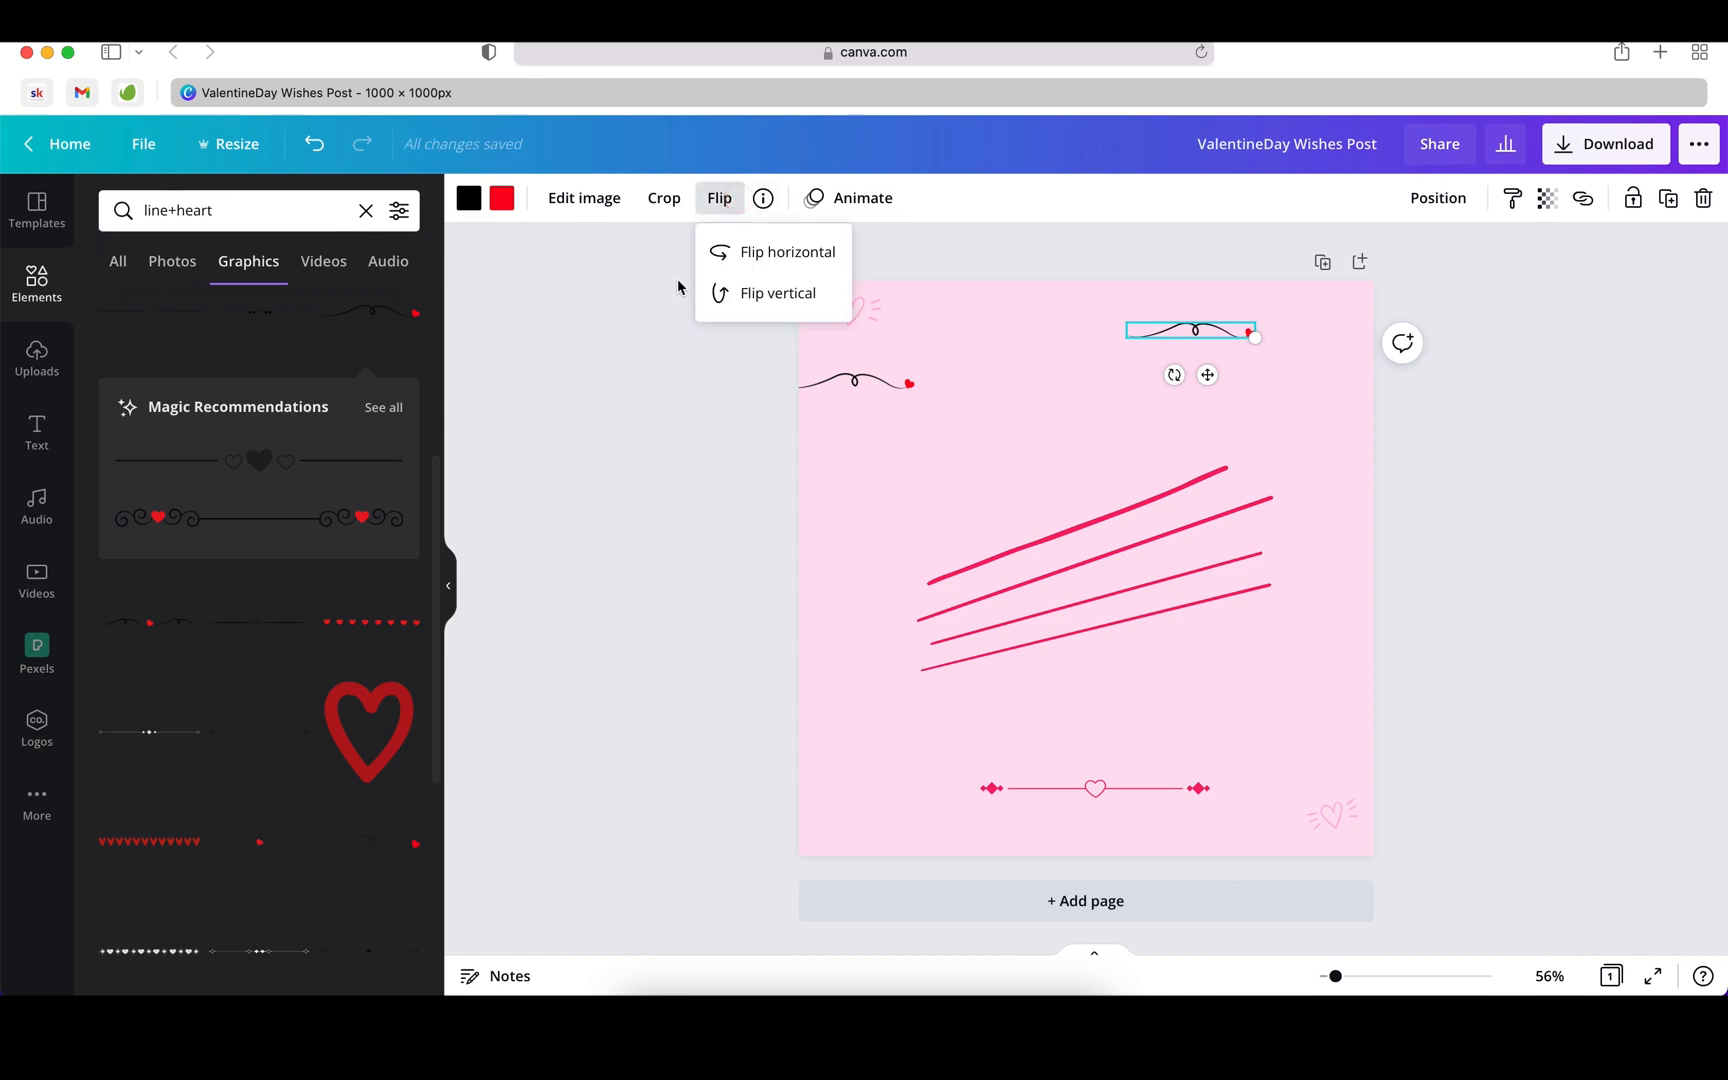
click(770, 252)
drag(1201, 330, 1325, 368)
click(1493, 471)
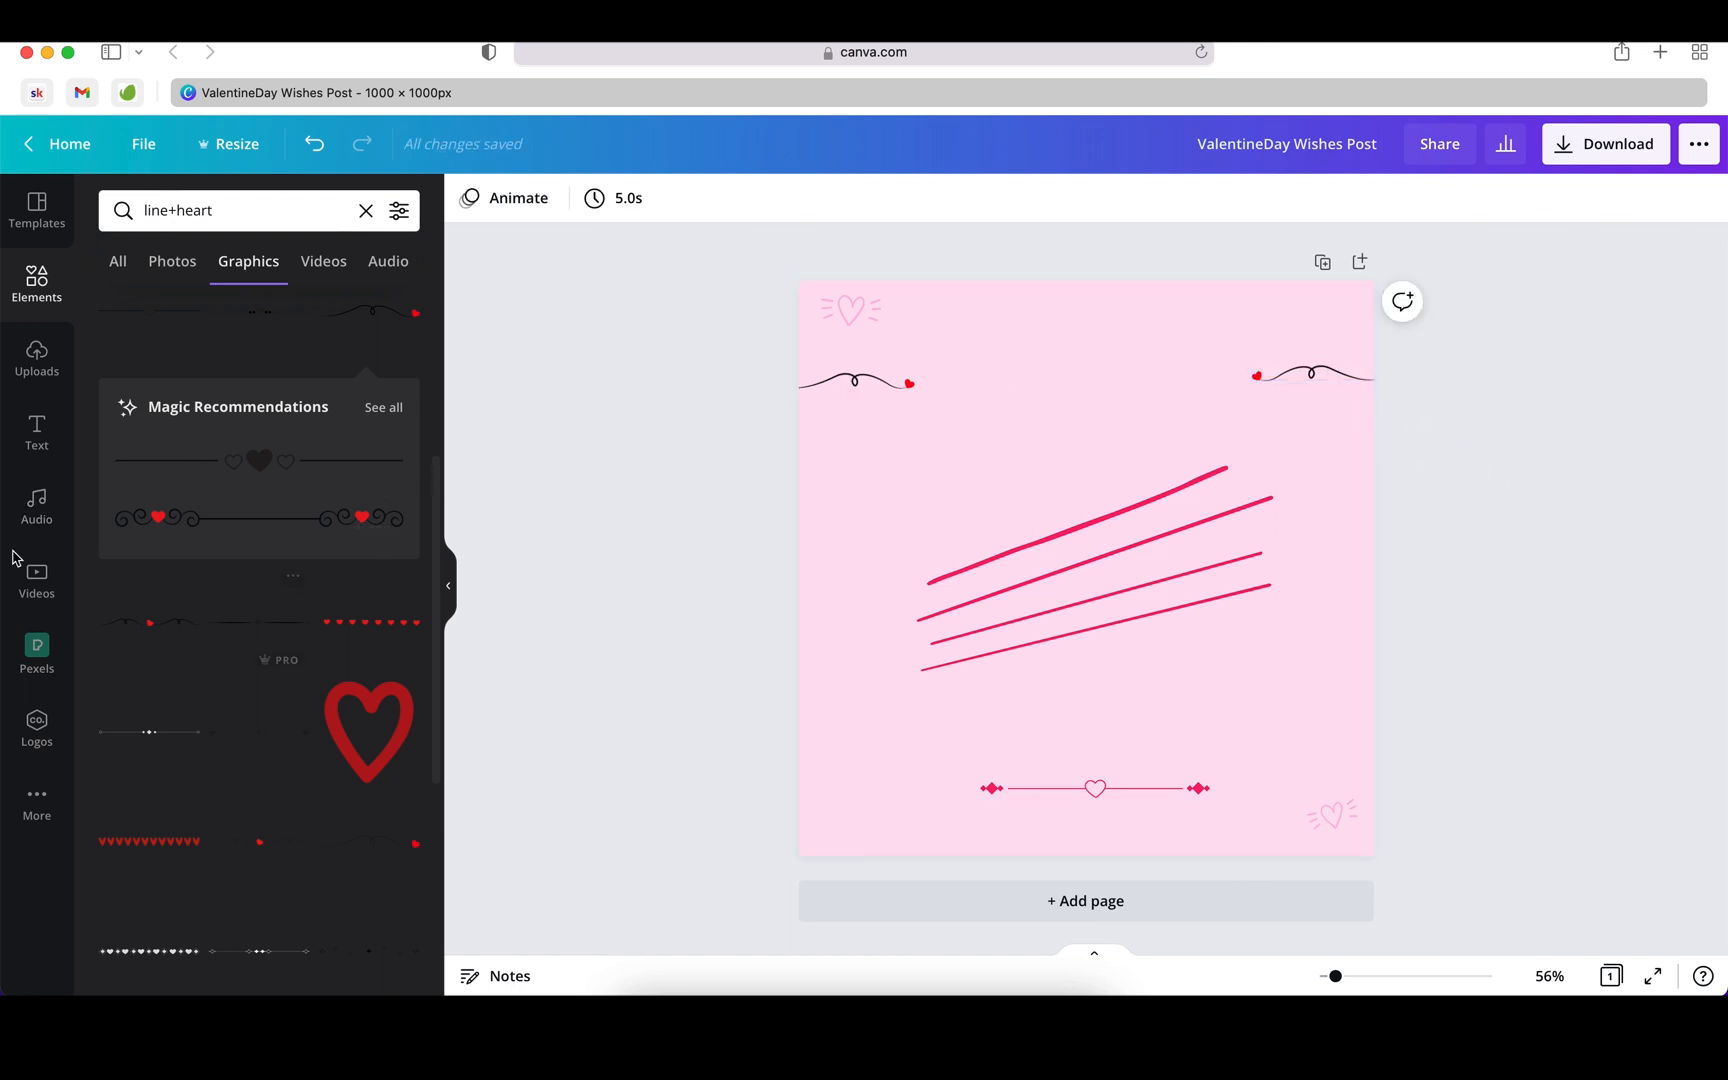
Step: Browse all available frames in Elements and add the heart-shaped photo frame with the pink outline to the page
click(49, 357)
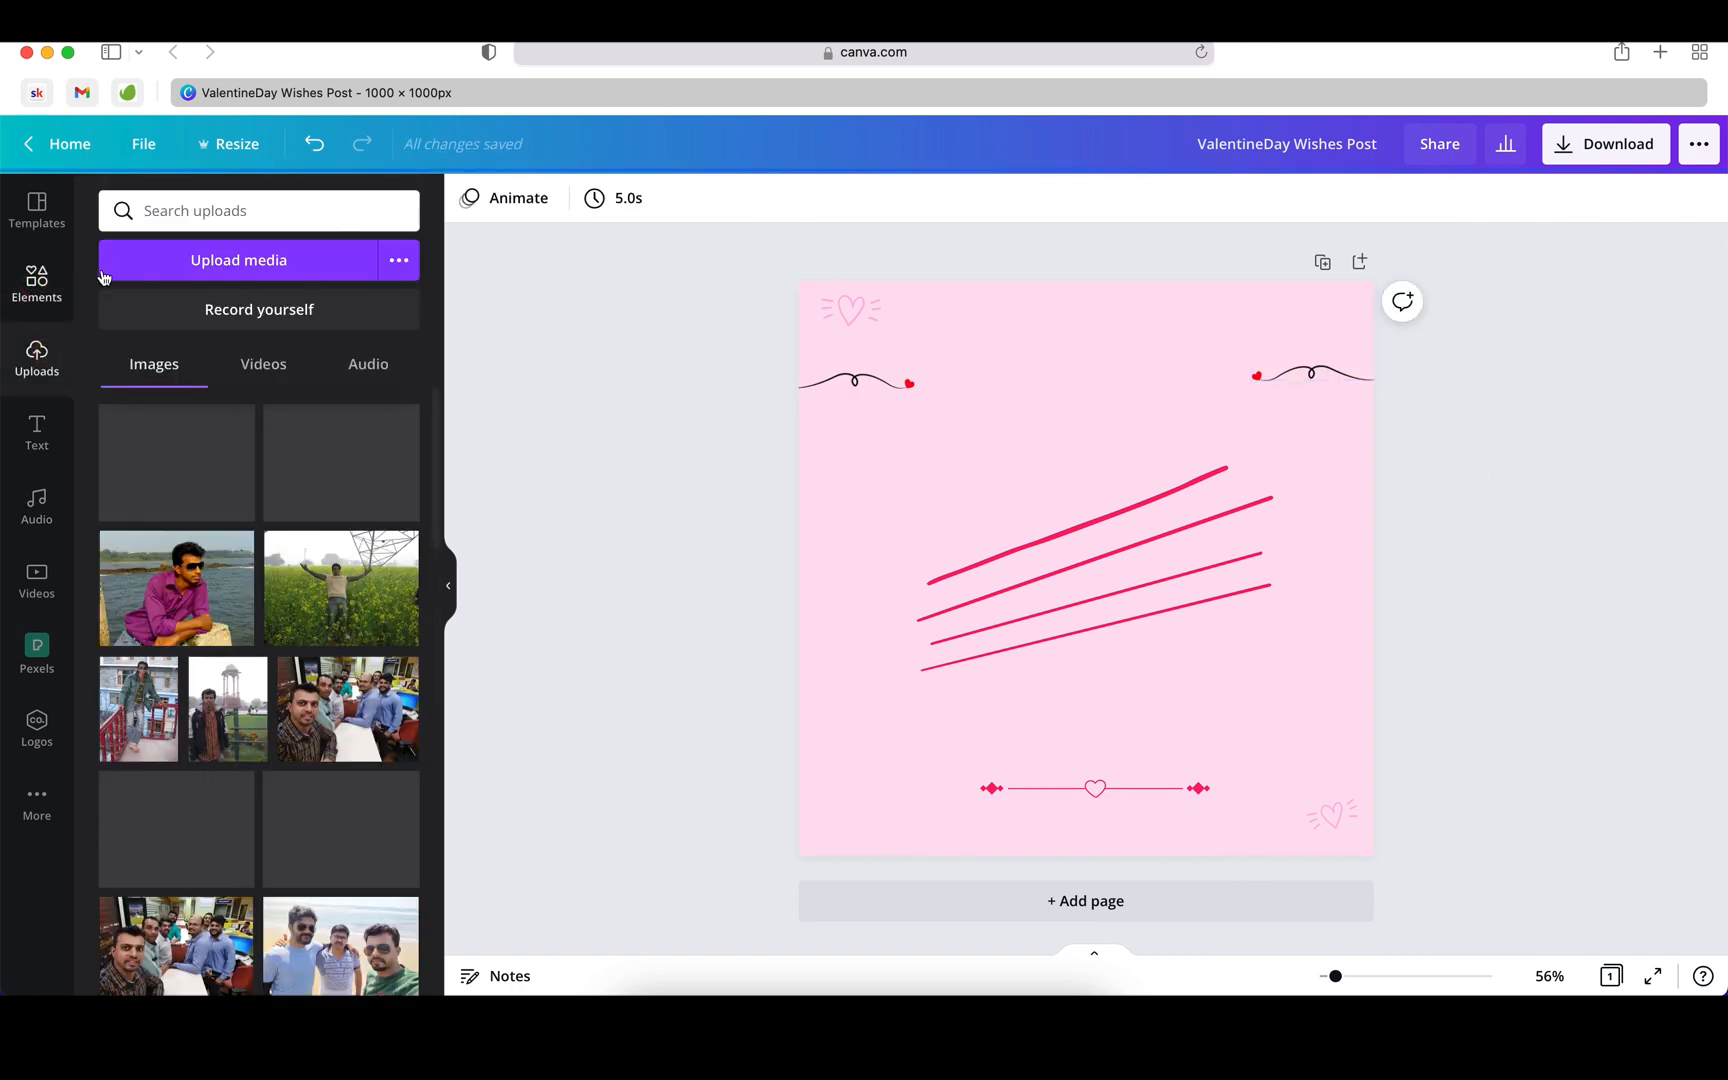
click(43, 293)
click(43, 293)
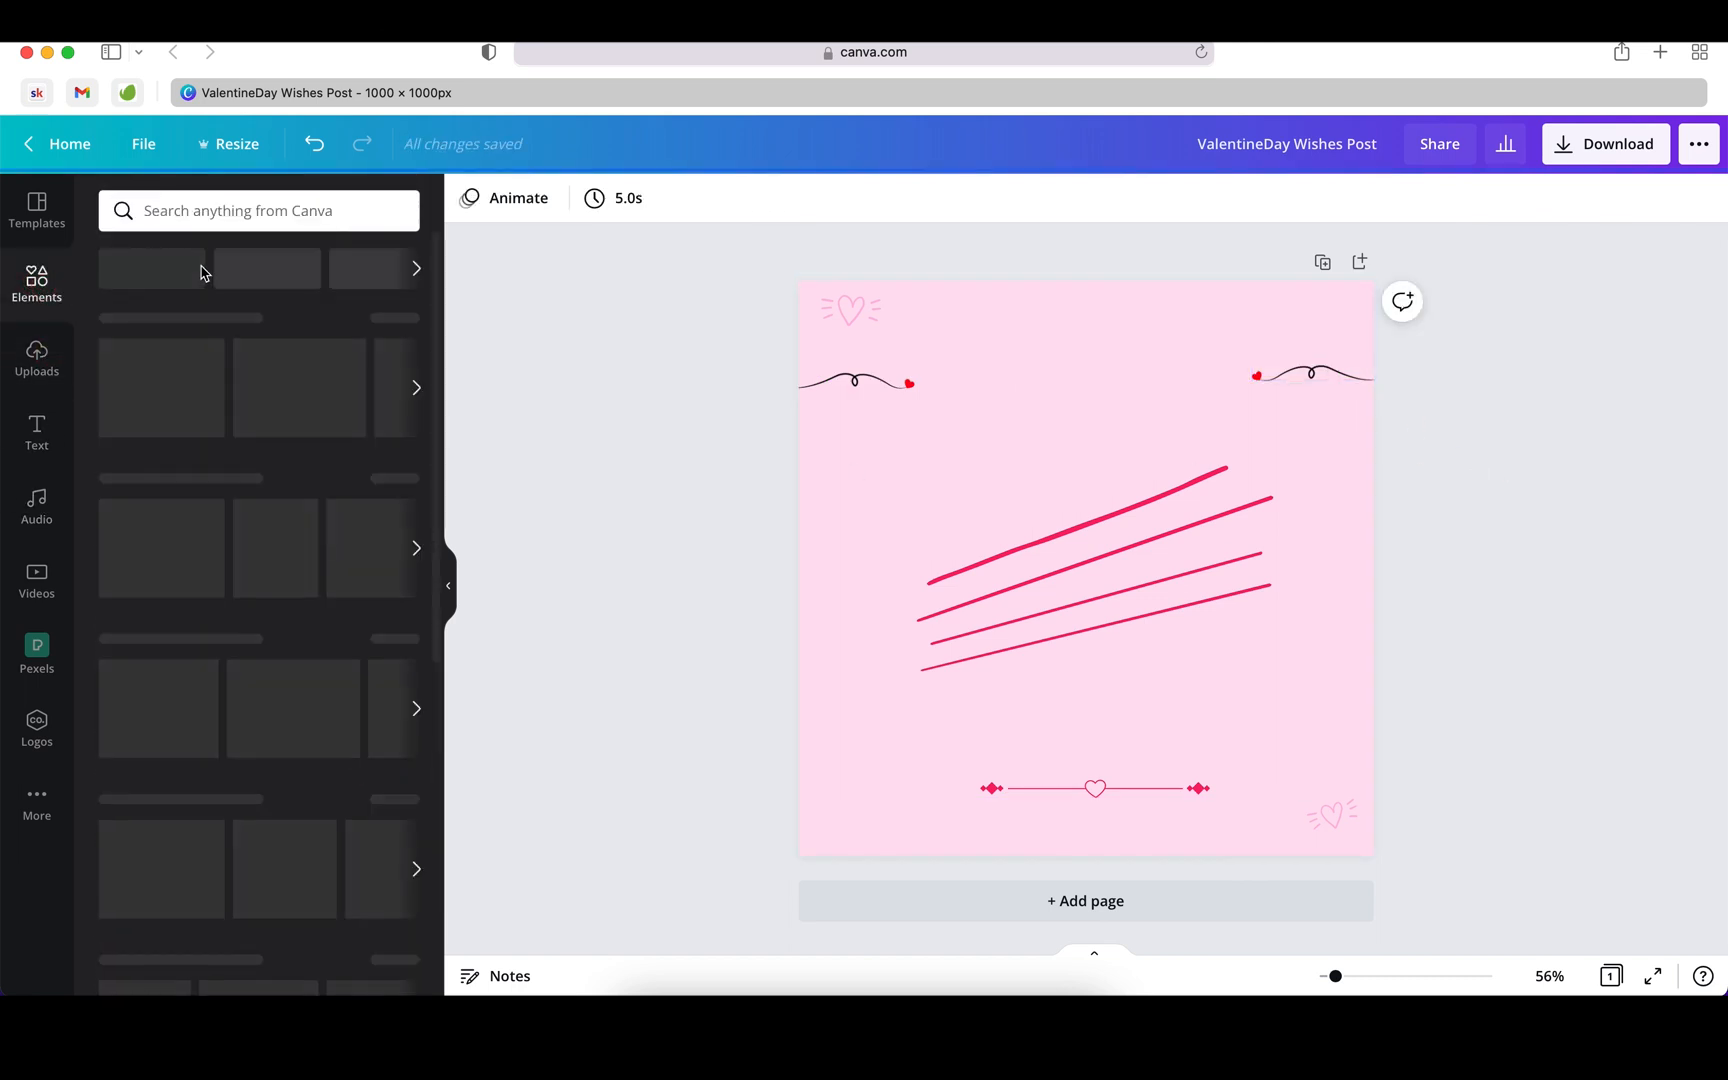
click(180, 215)
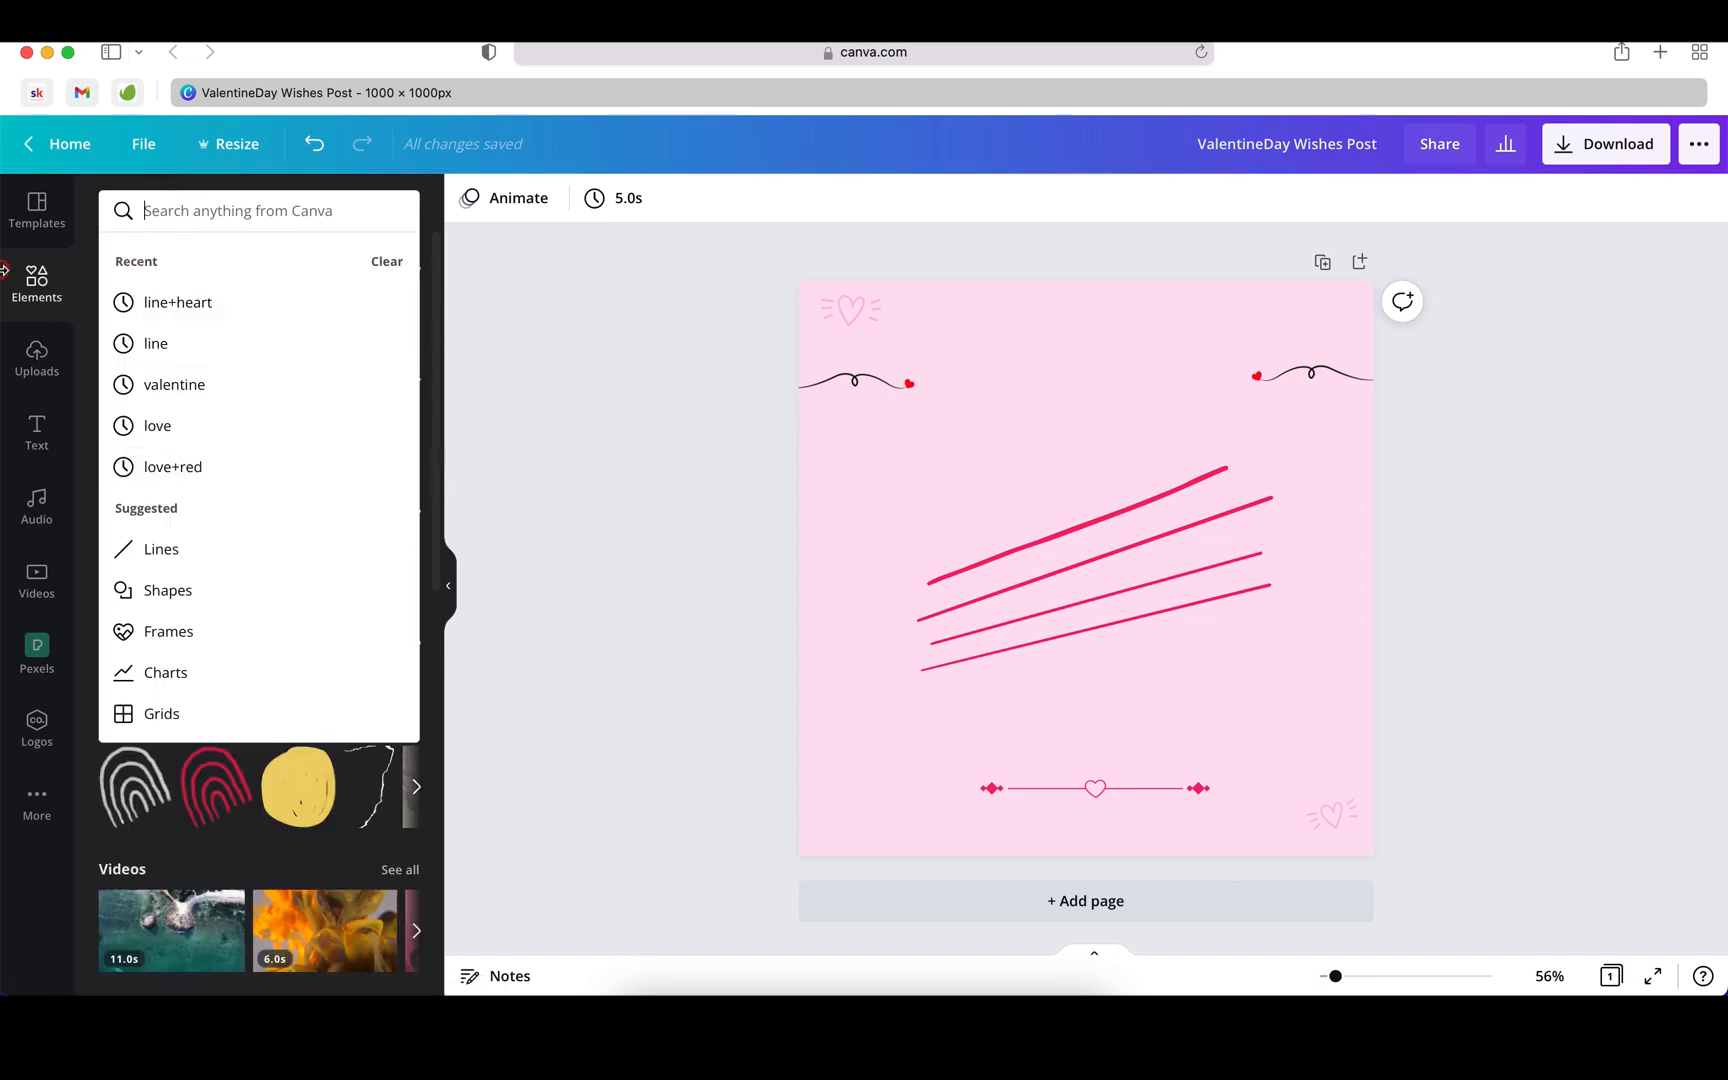
scroll(313, 762, down, 10)
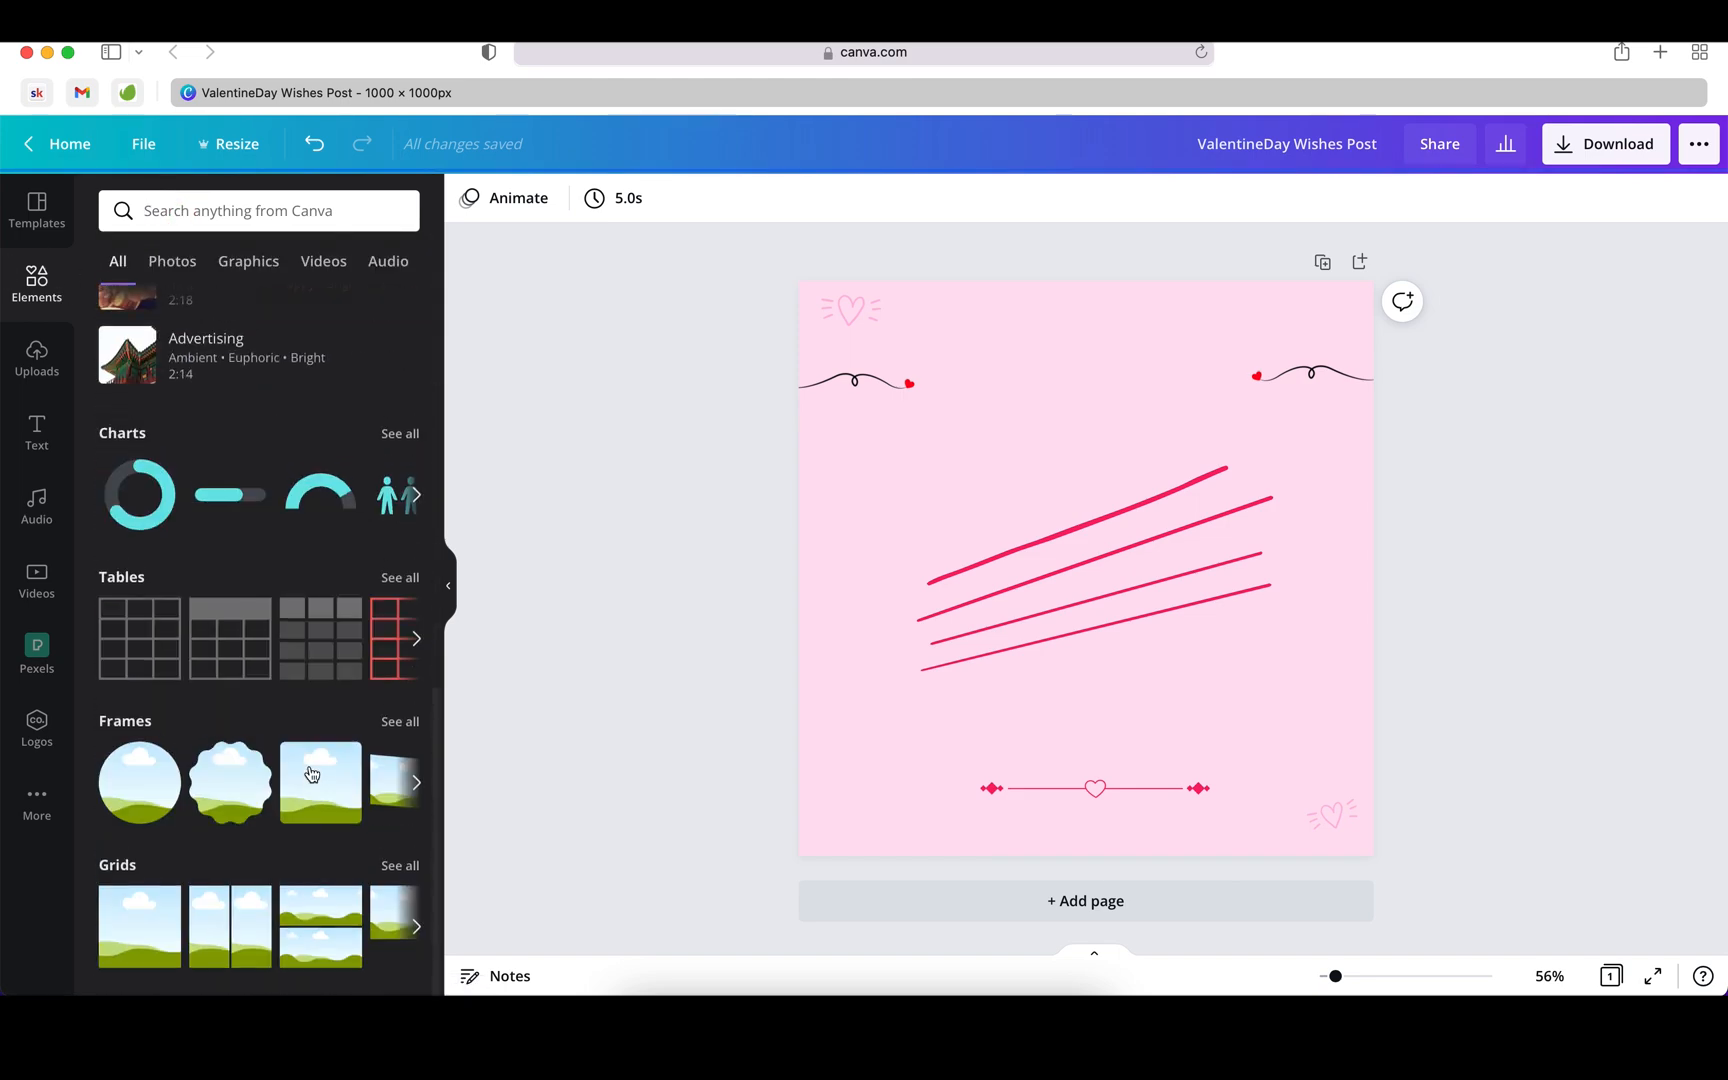
click(400, 721)
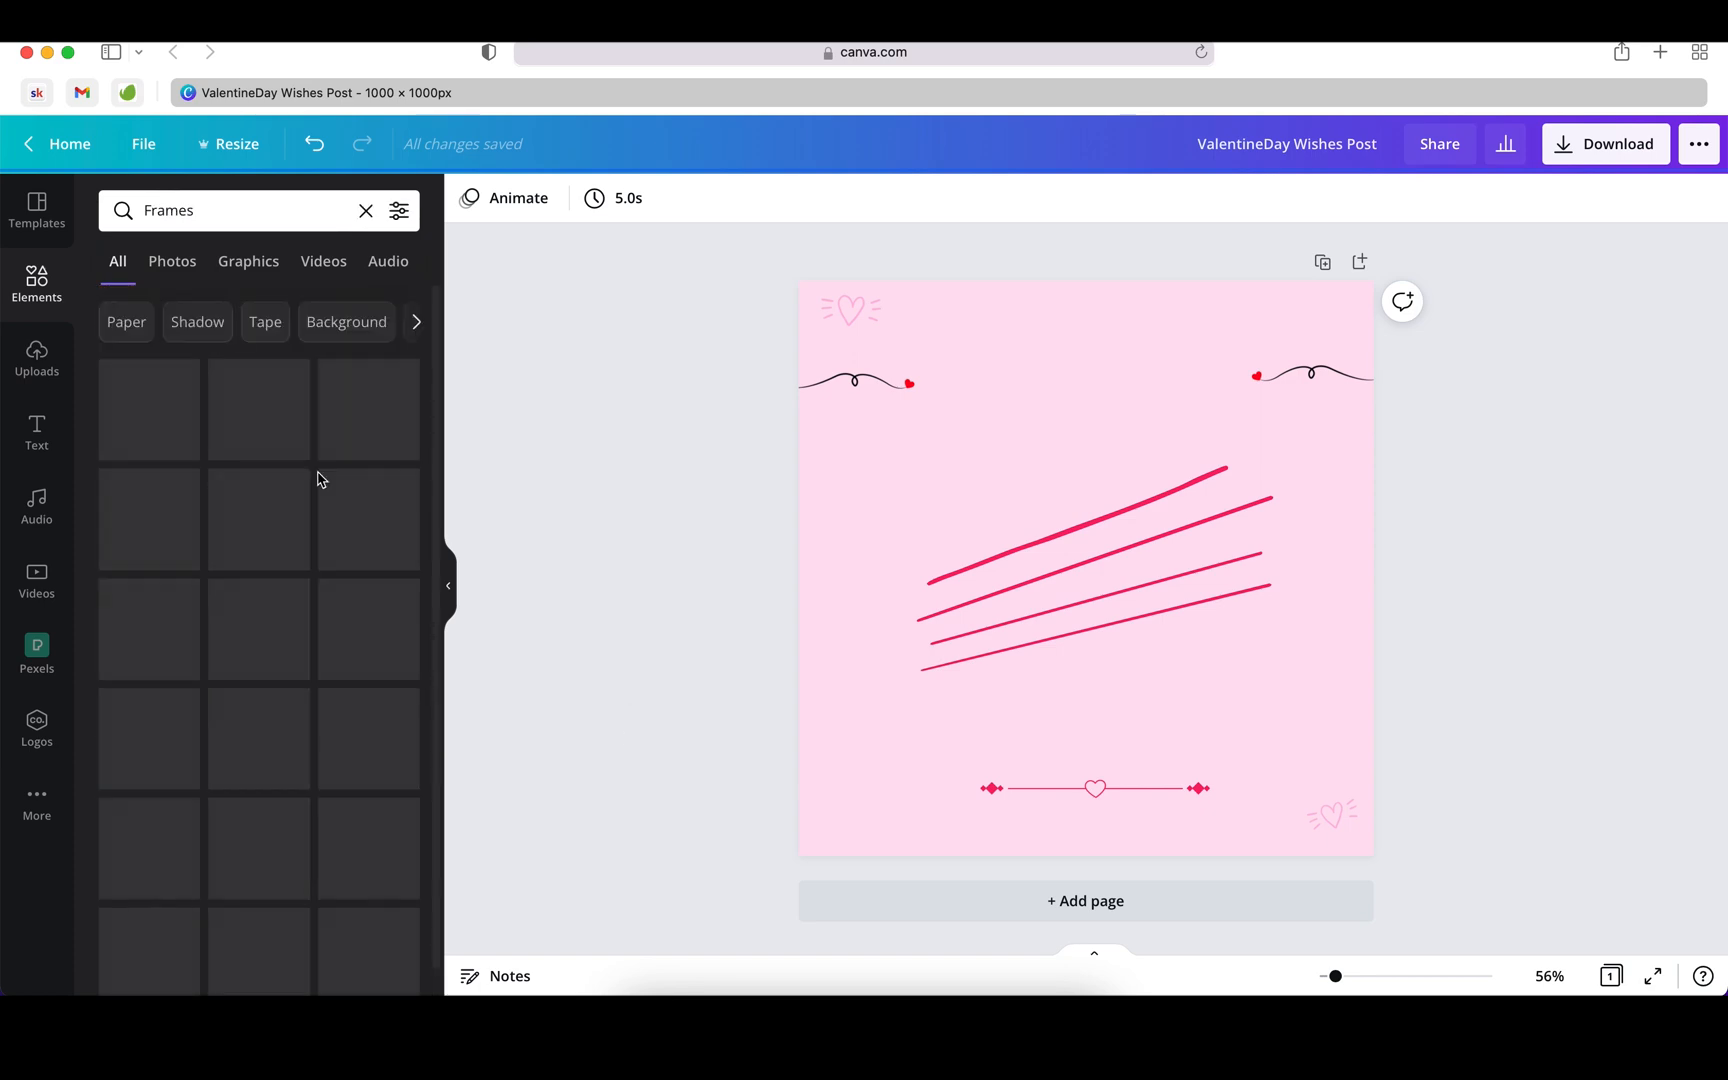
scroll(366, 835, down, 15)
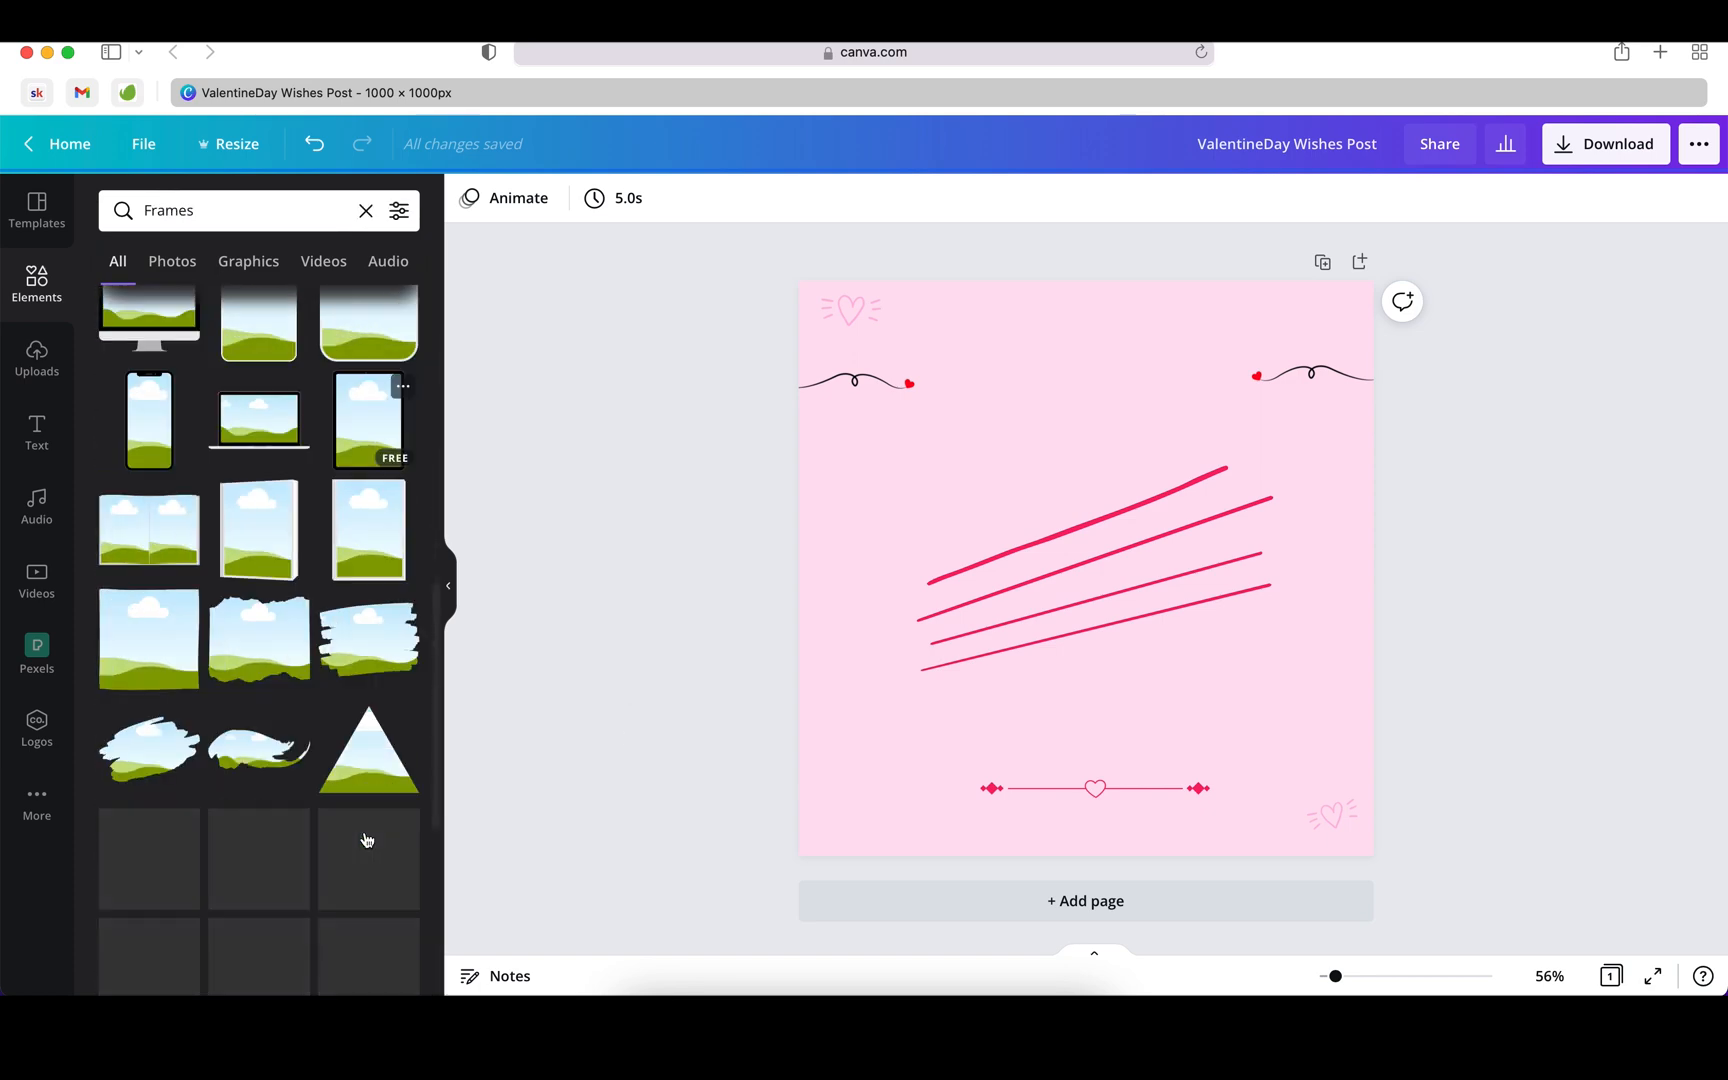
scroll(366, 840, down, 10)
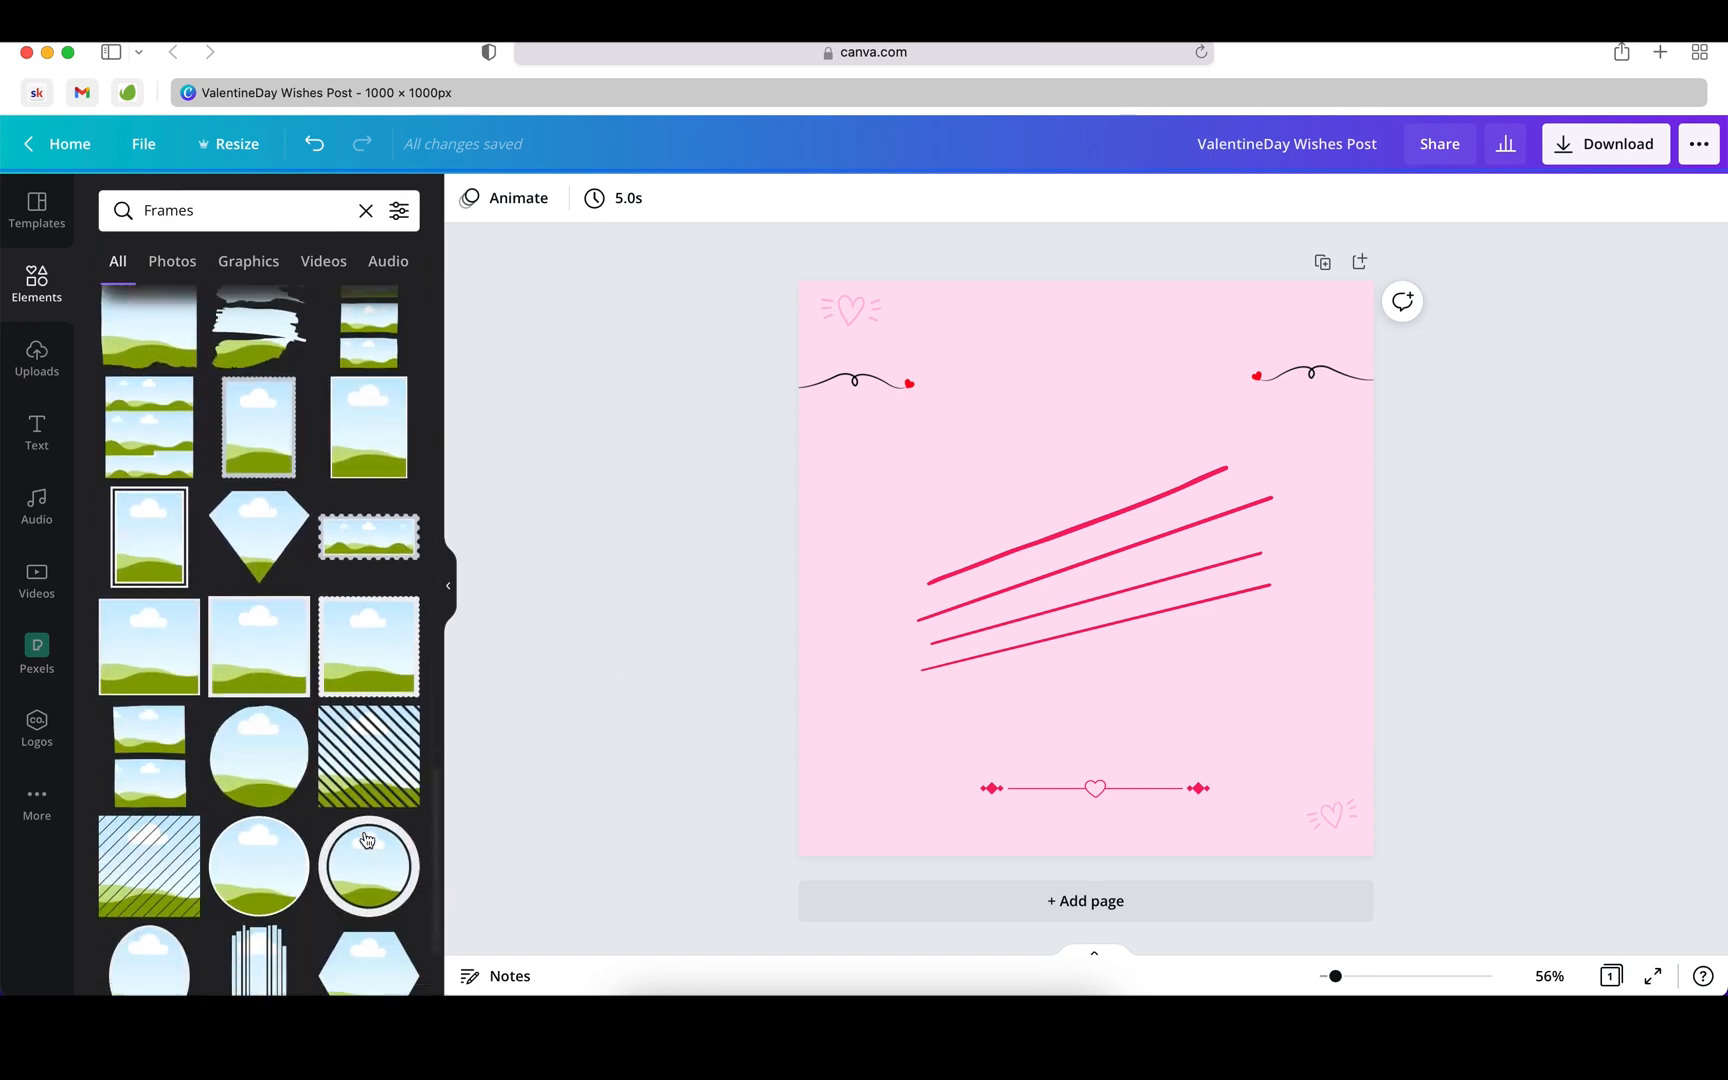
scroll(366, 840, down, 20)
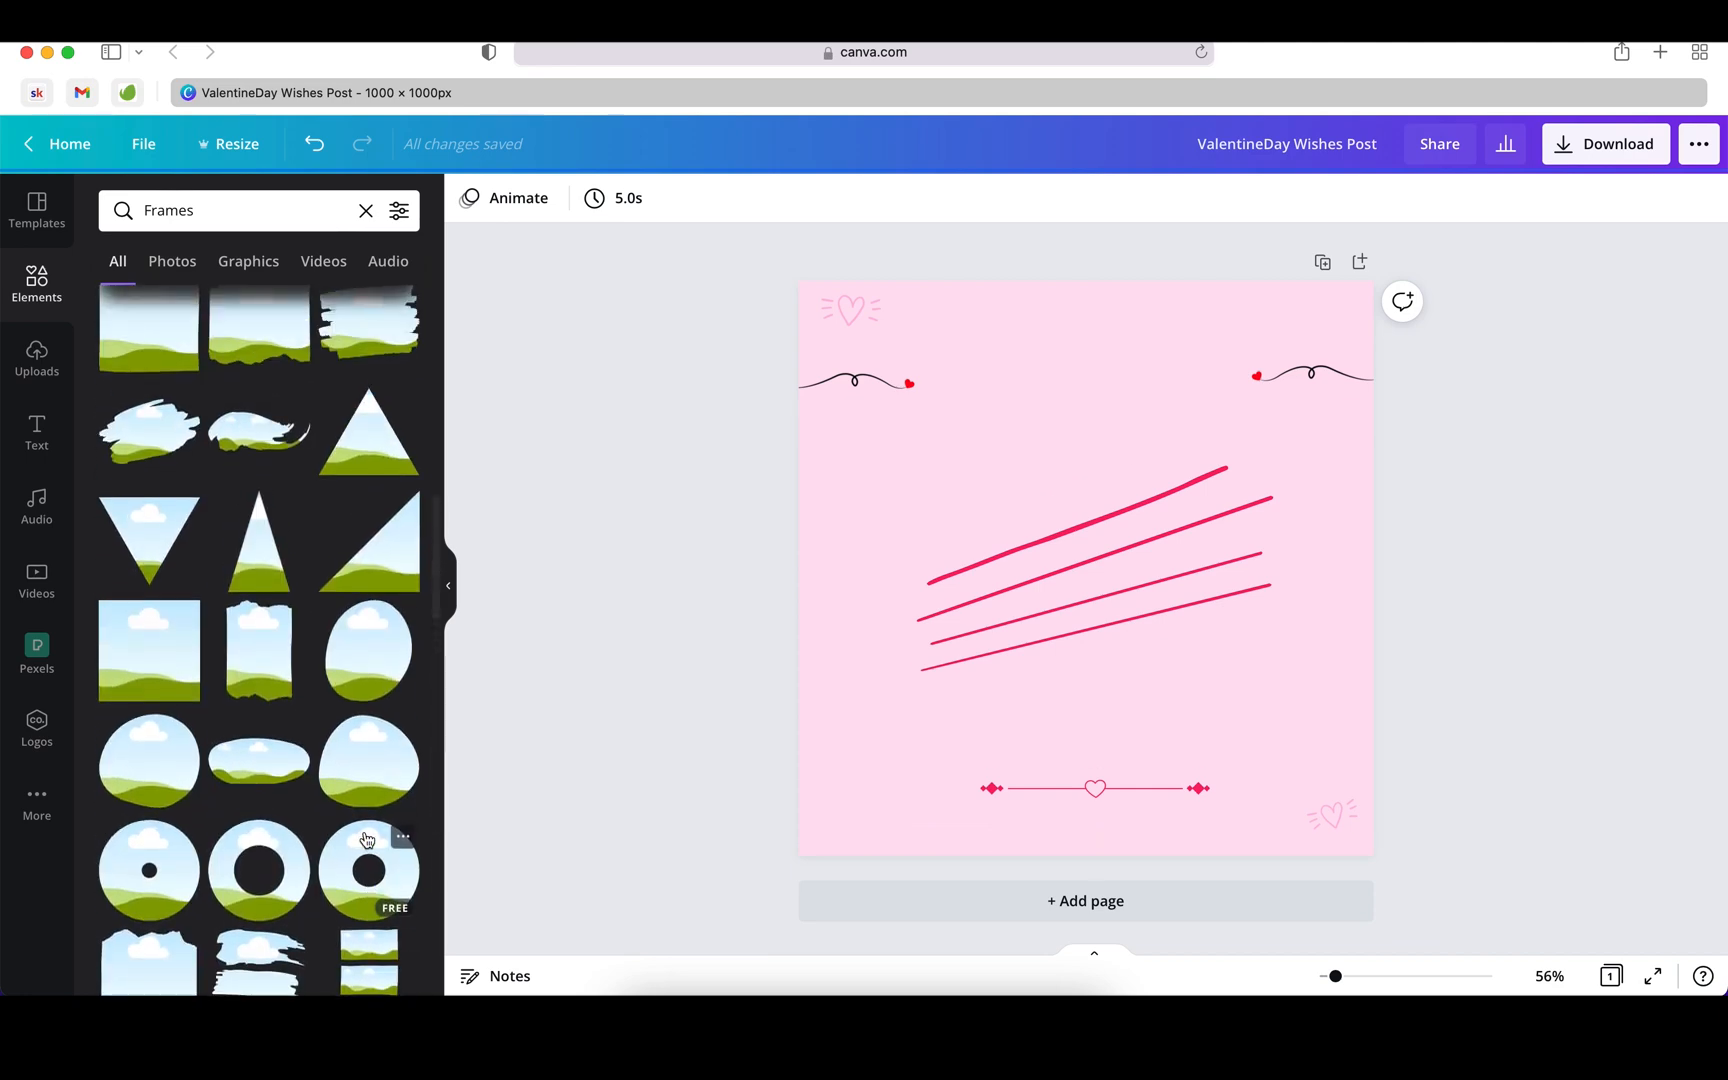
scroll(366, 840, up, 5)
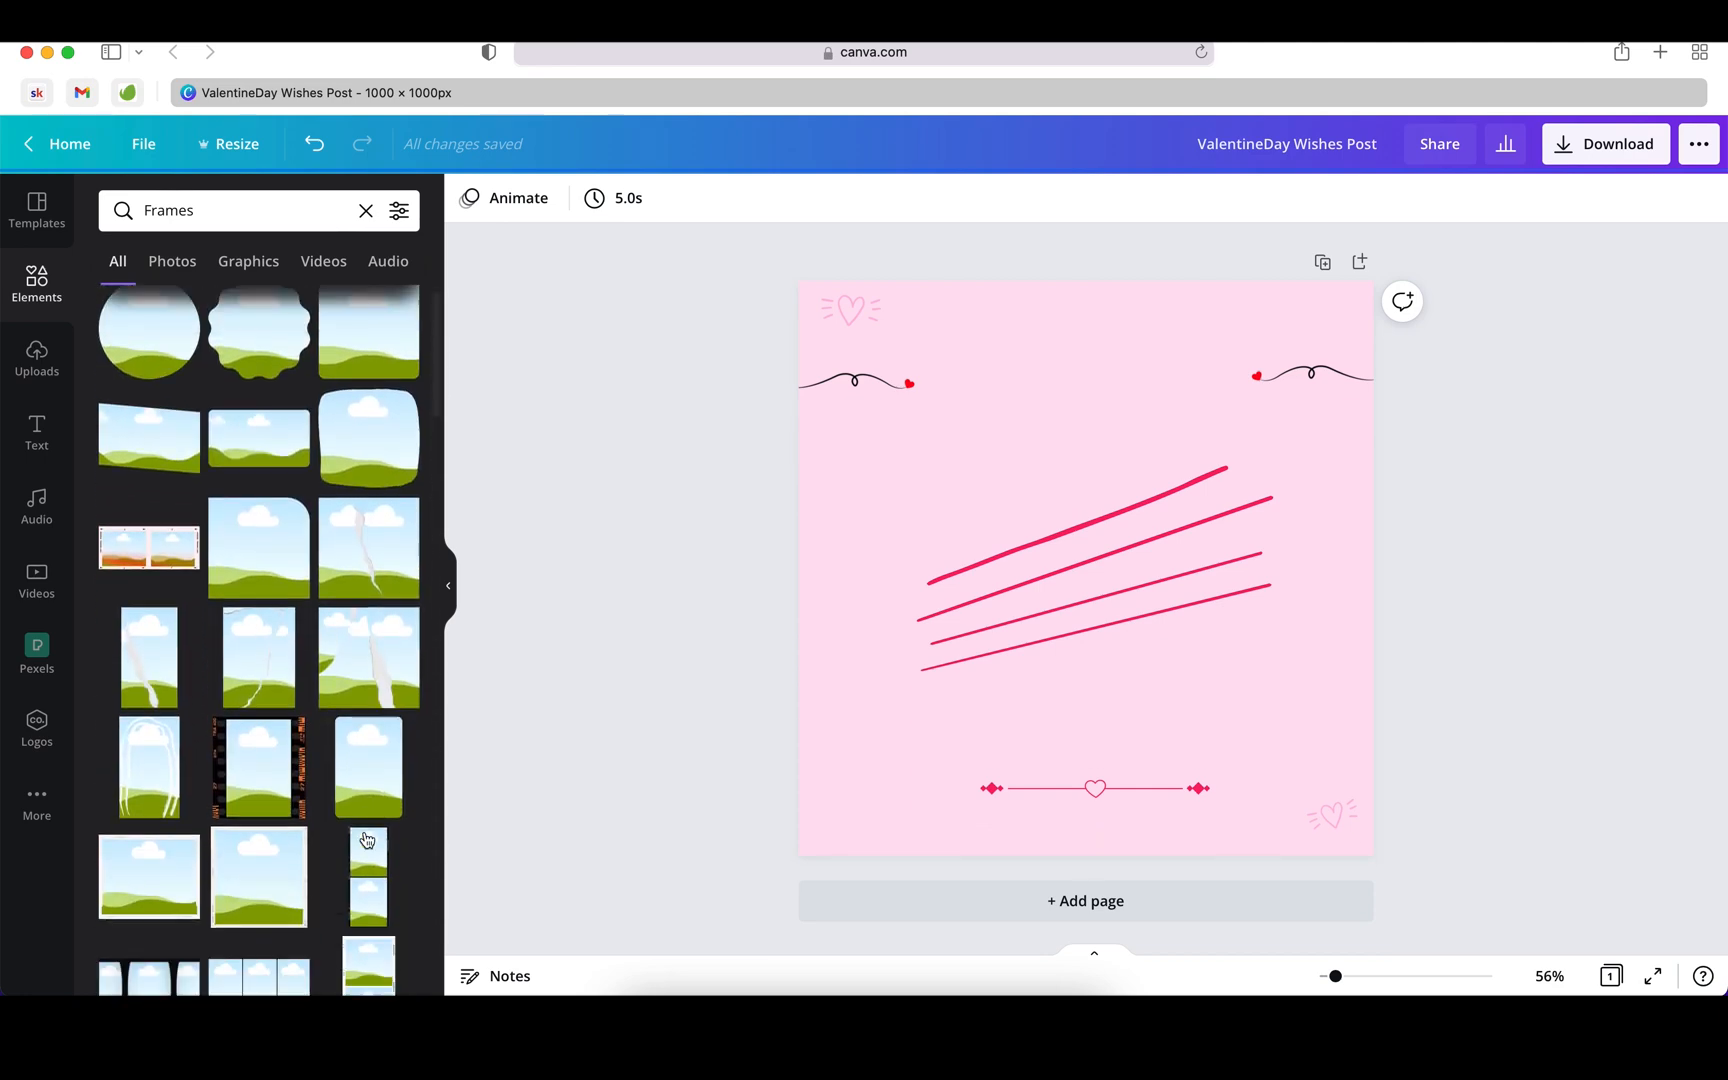
scroll(366, 840, down, 15)
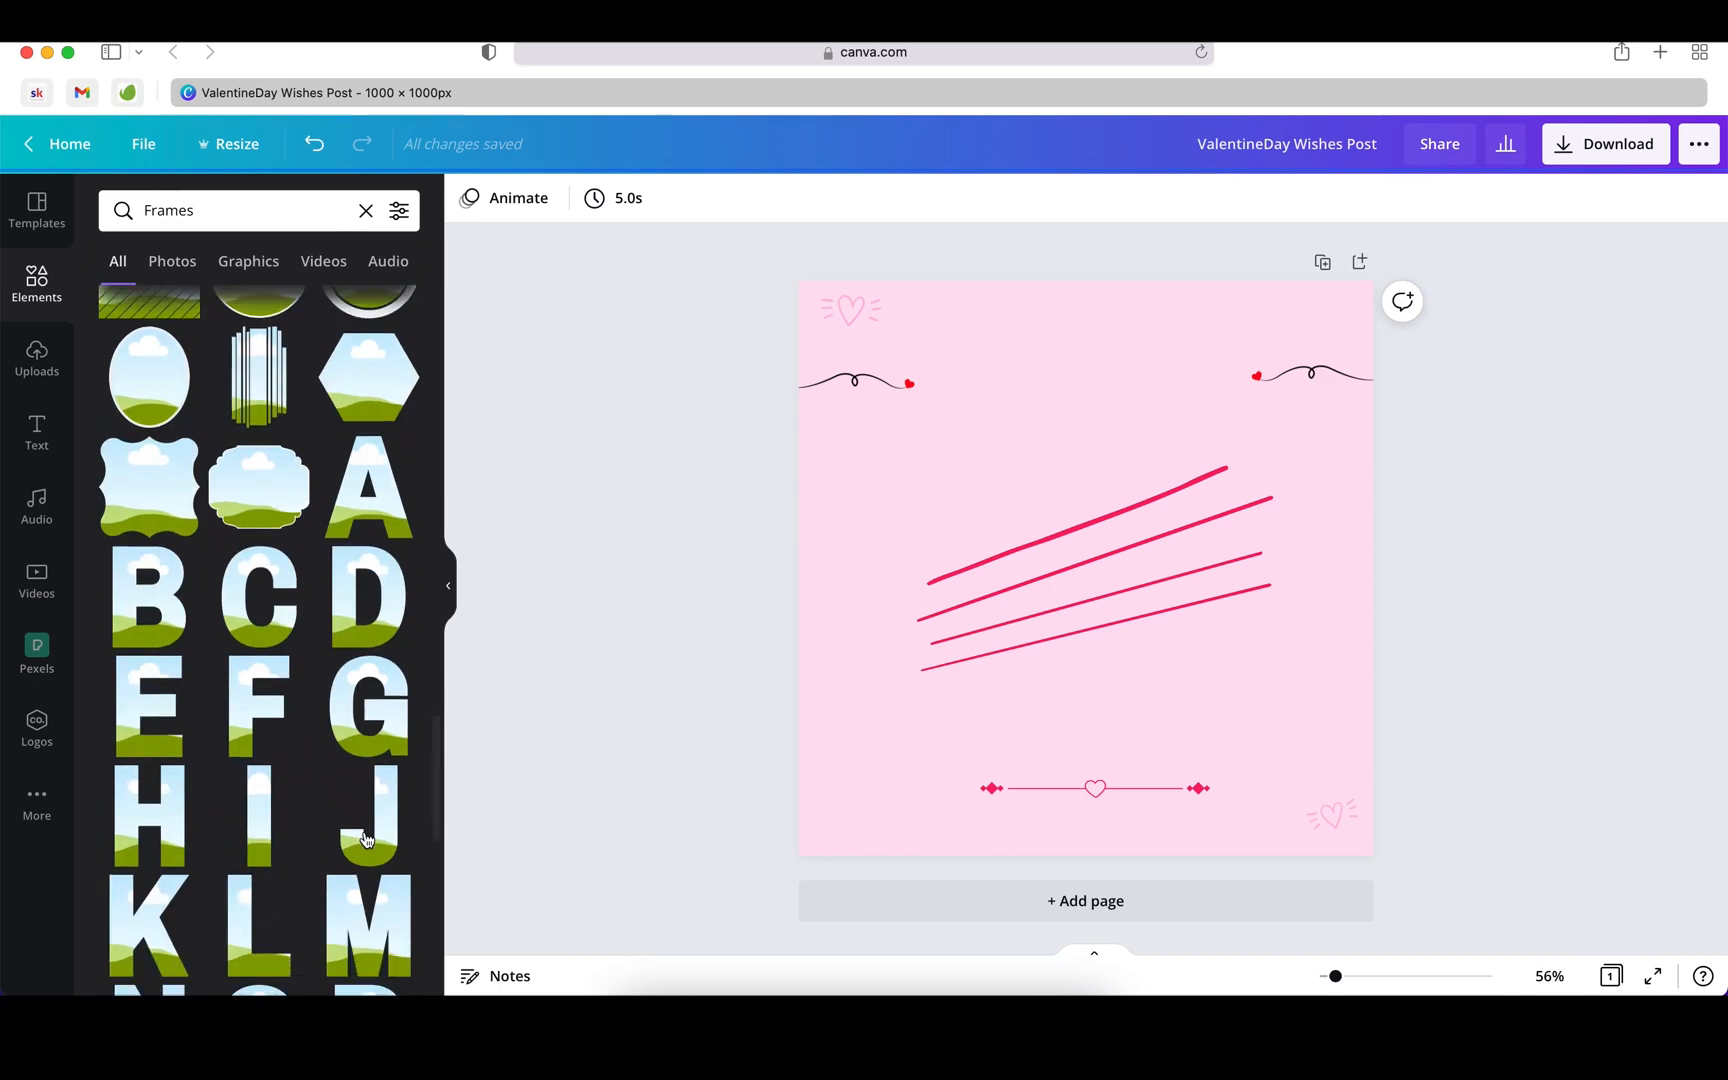
scroll(366, 840, down, 4)
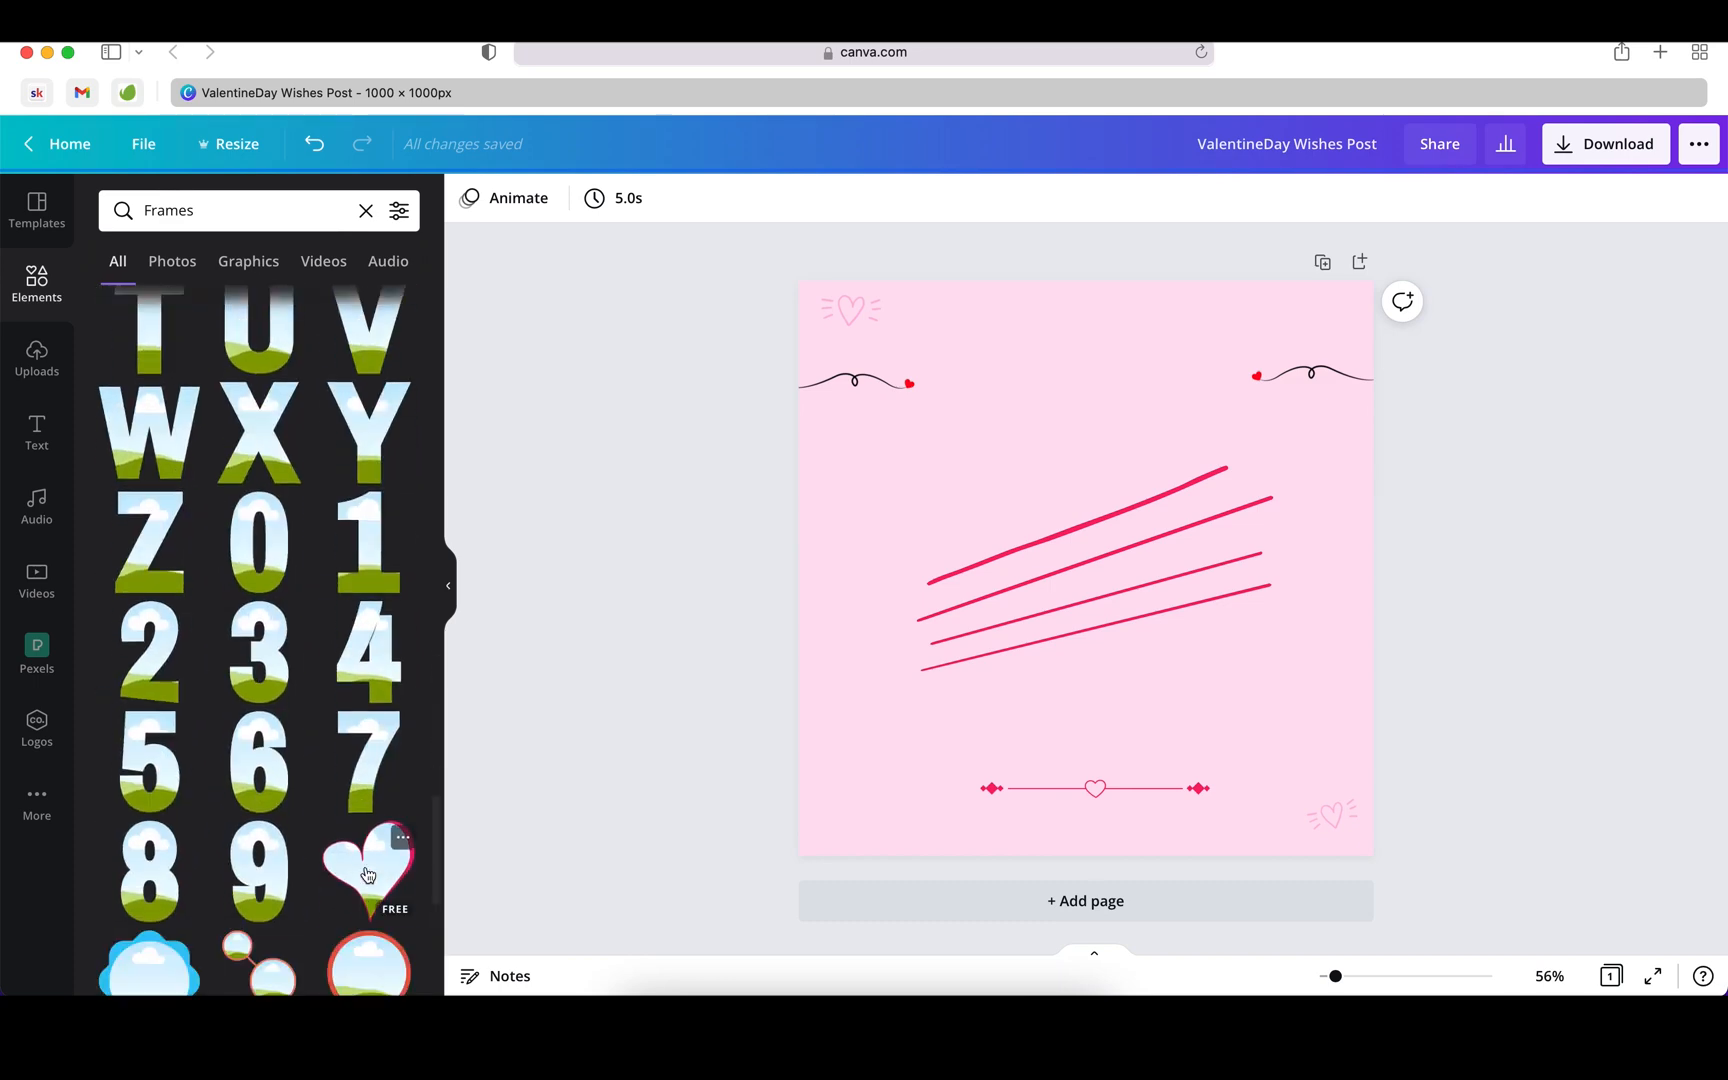
click(368, 875)
Step: Resize the heart frame, tilt it slightly anticlockwise and centre it over the pink diagonal lines
drag(1232, 413, 1226, 411)
drag(1133, 512, 1088, 547)
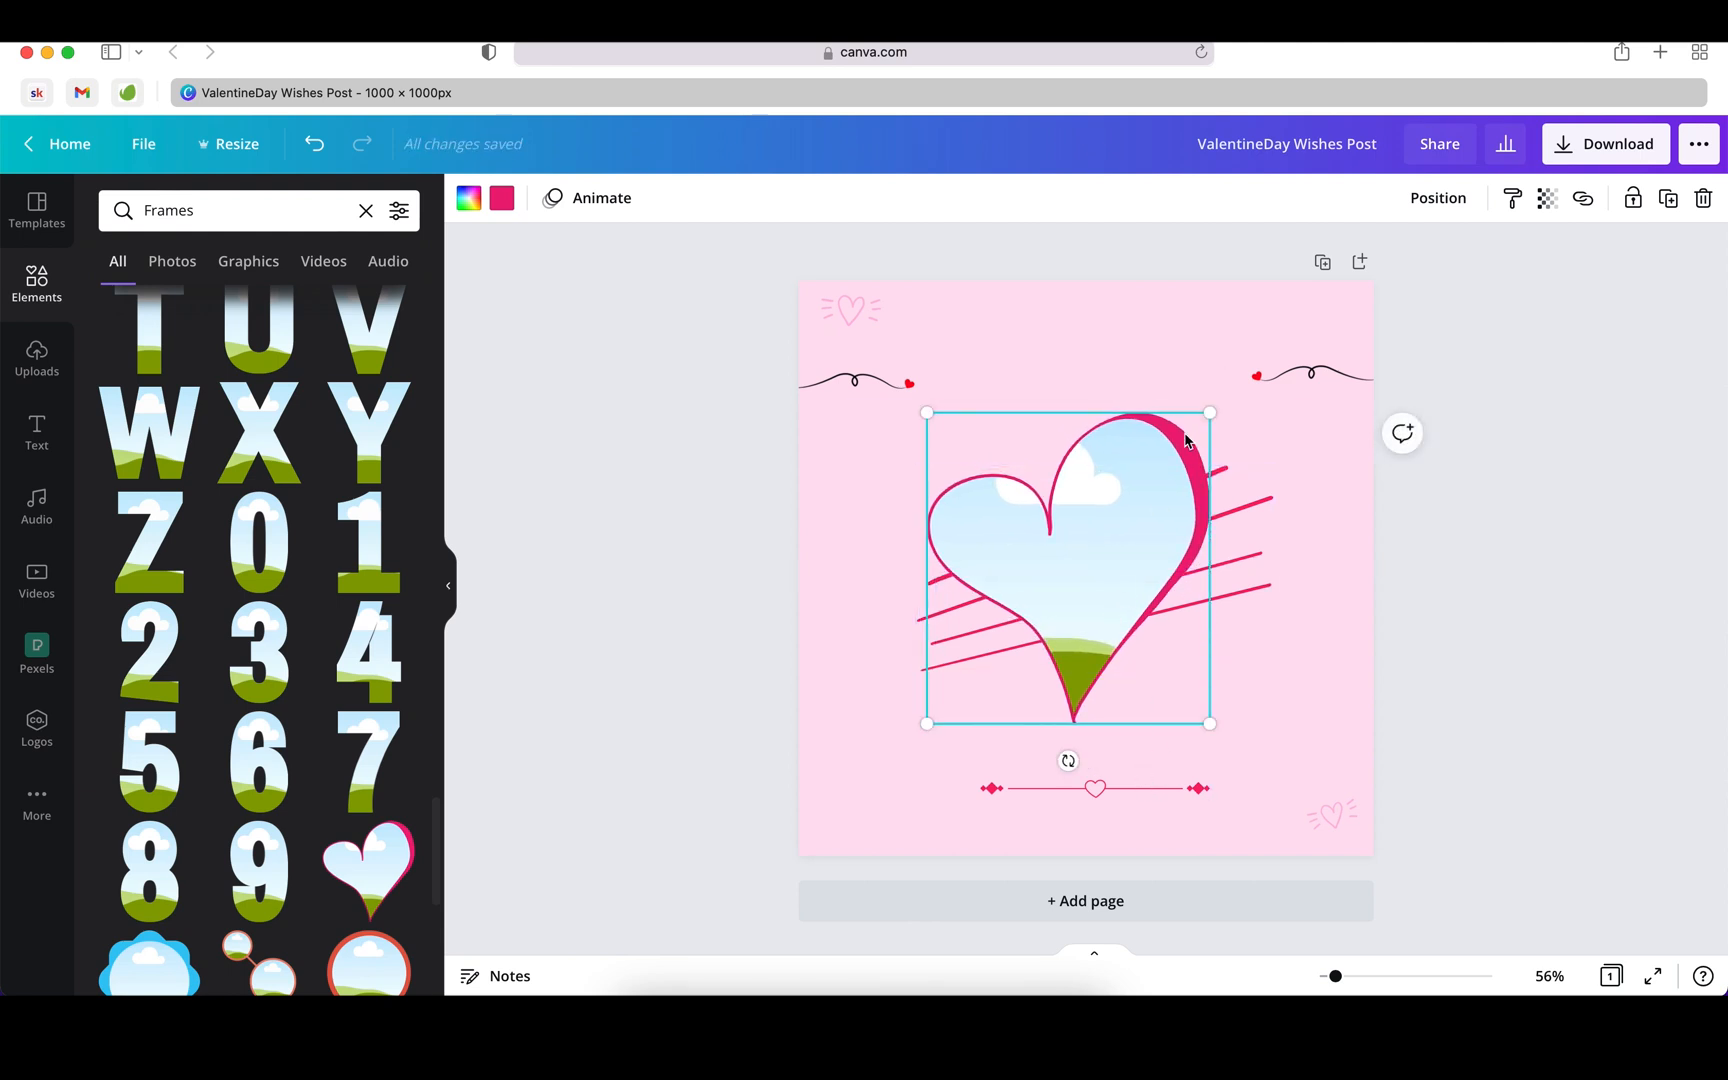
drag(1070, 769, 1088, 767)
drag(1082, 607, 1082, 596)
click(1355, 544)
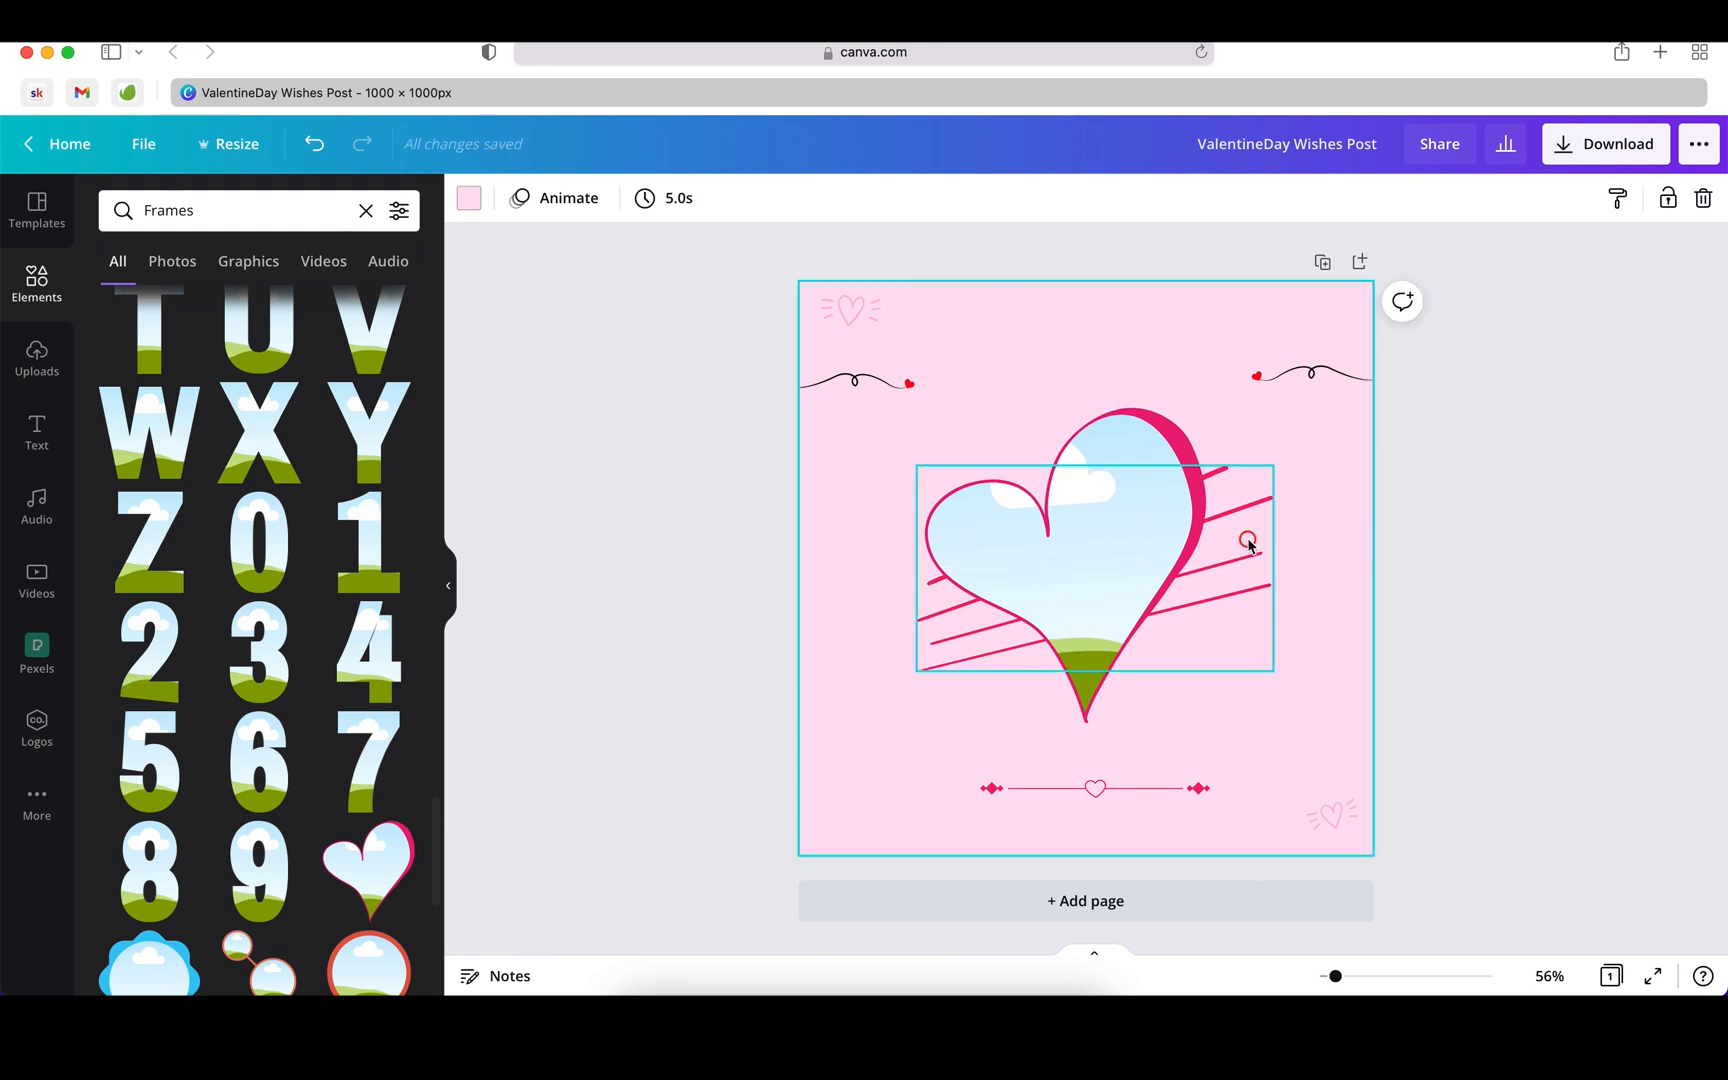
click(1116, 572)
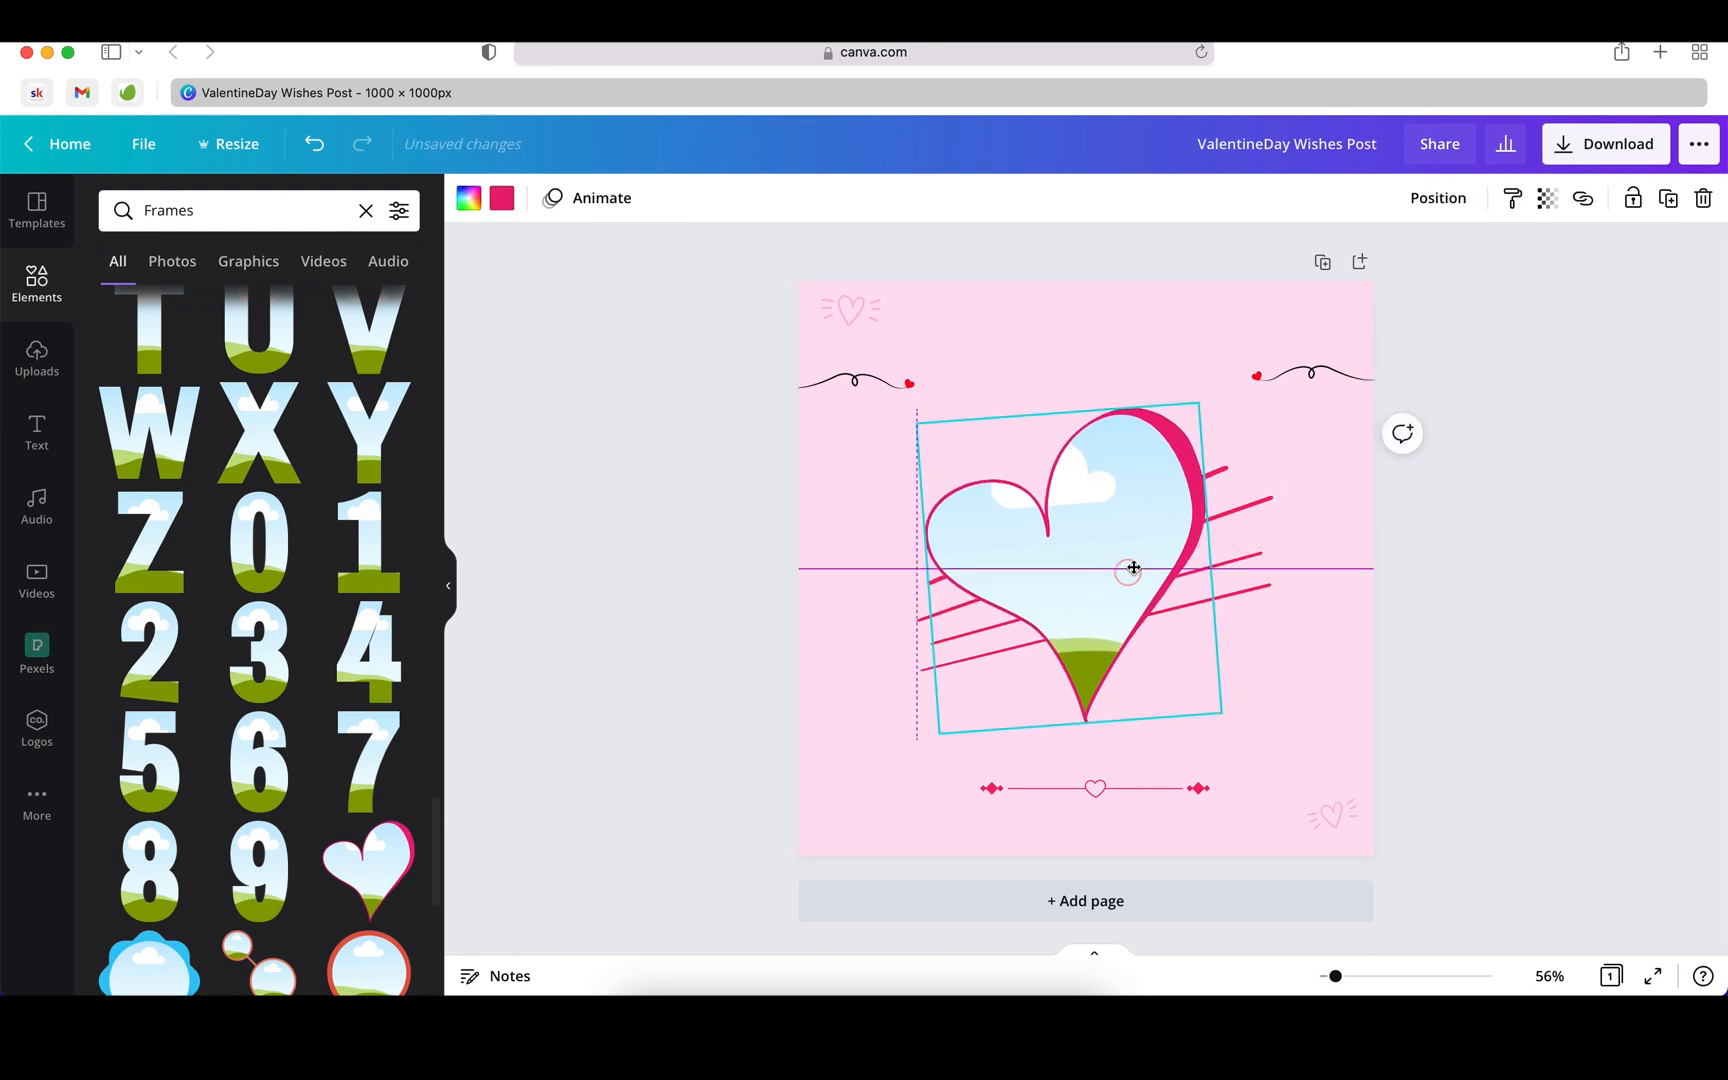
Step: Select the diagonal lines together with the heart frame and move both slightly down
click(930, 663)
click(919, 667)
shift+click(1087, 497)
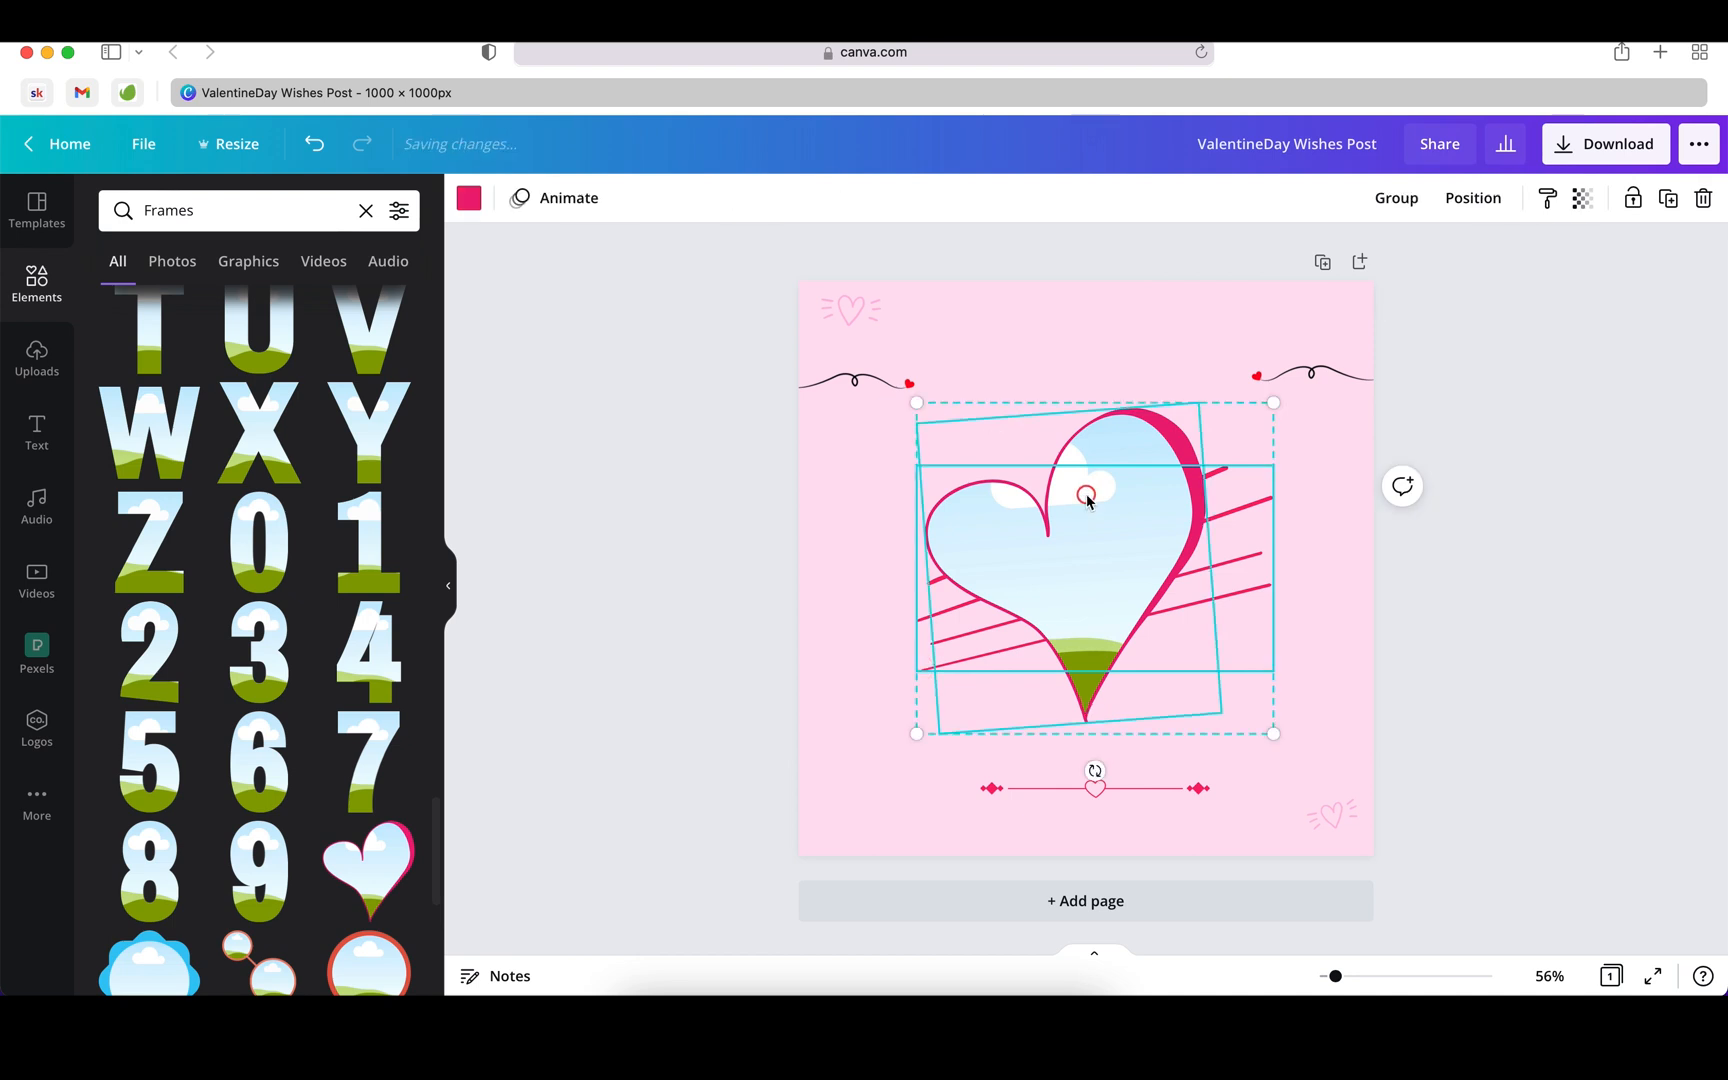
Step: Move the heart divider slightly lower and centre it horizontally beneath the heart frame
click(1142, 784)
drag(1122, 789, 1121, 806)
click(1281, 748)
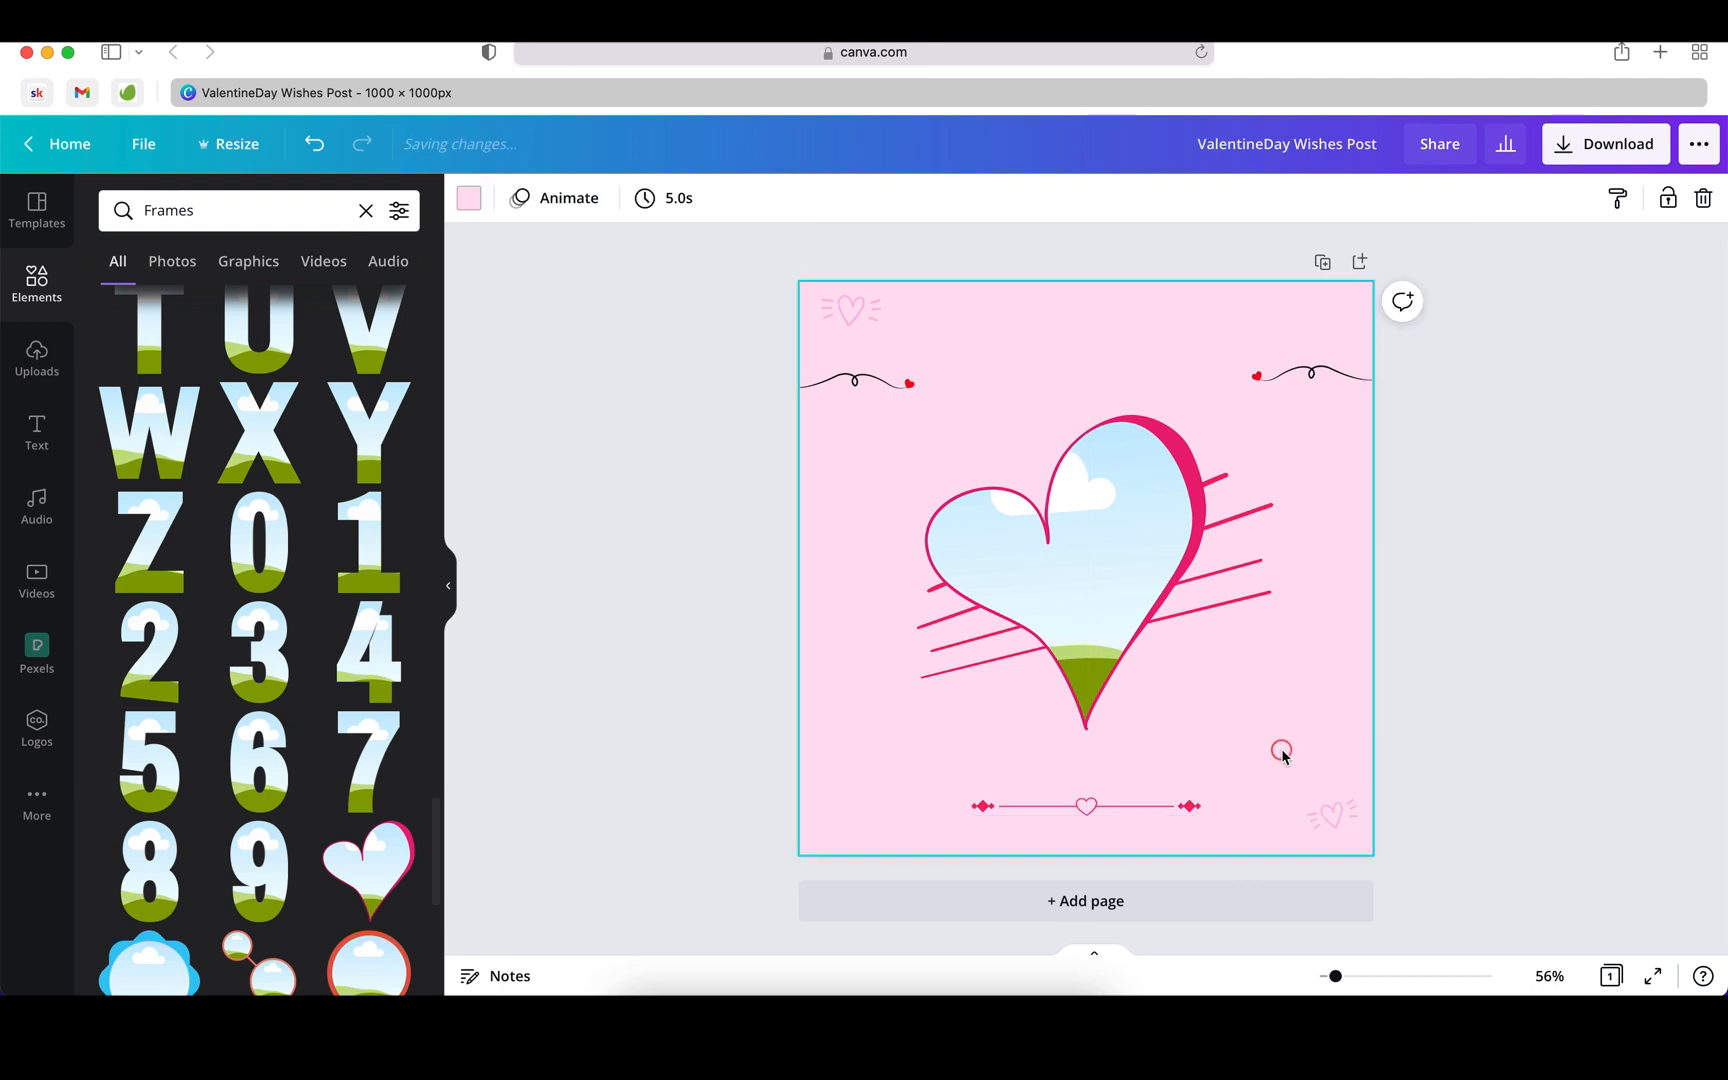
Step: Select the heart frame, diagonal lines and heart divider together and shift them slightly to the right
click(1170, 465)
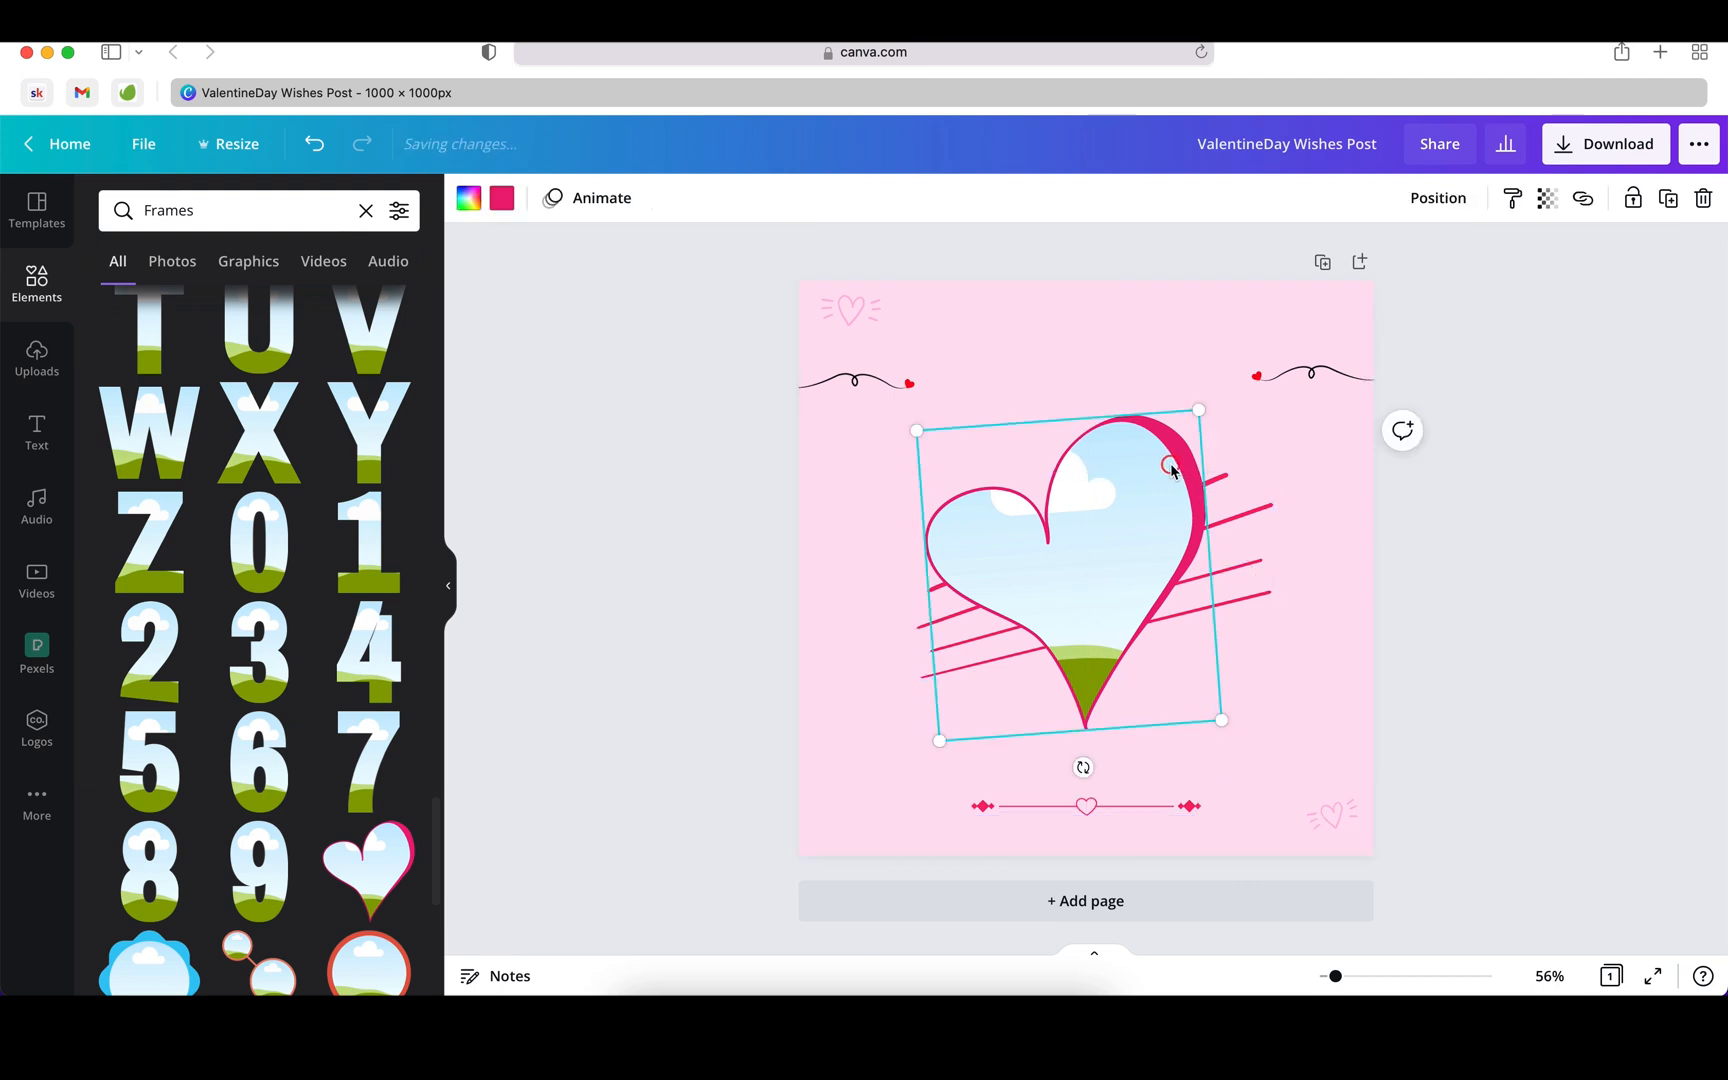
shift+click(1246, 482)
shift+click(1072, 805)
drag(1130, 808, 1135, 808)
click(1502, 620)
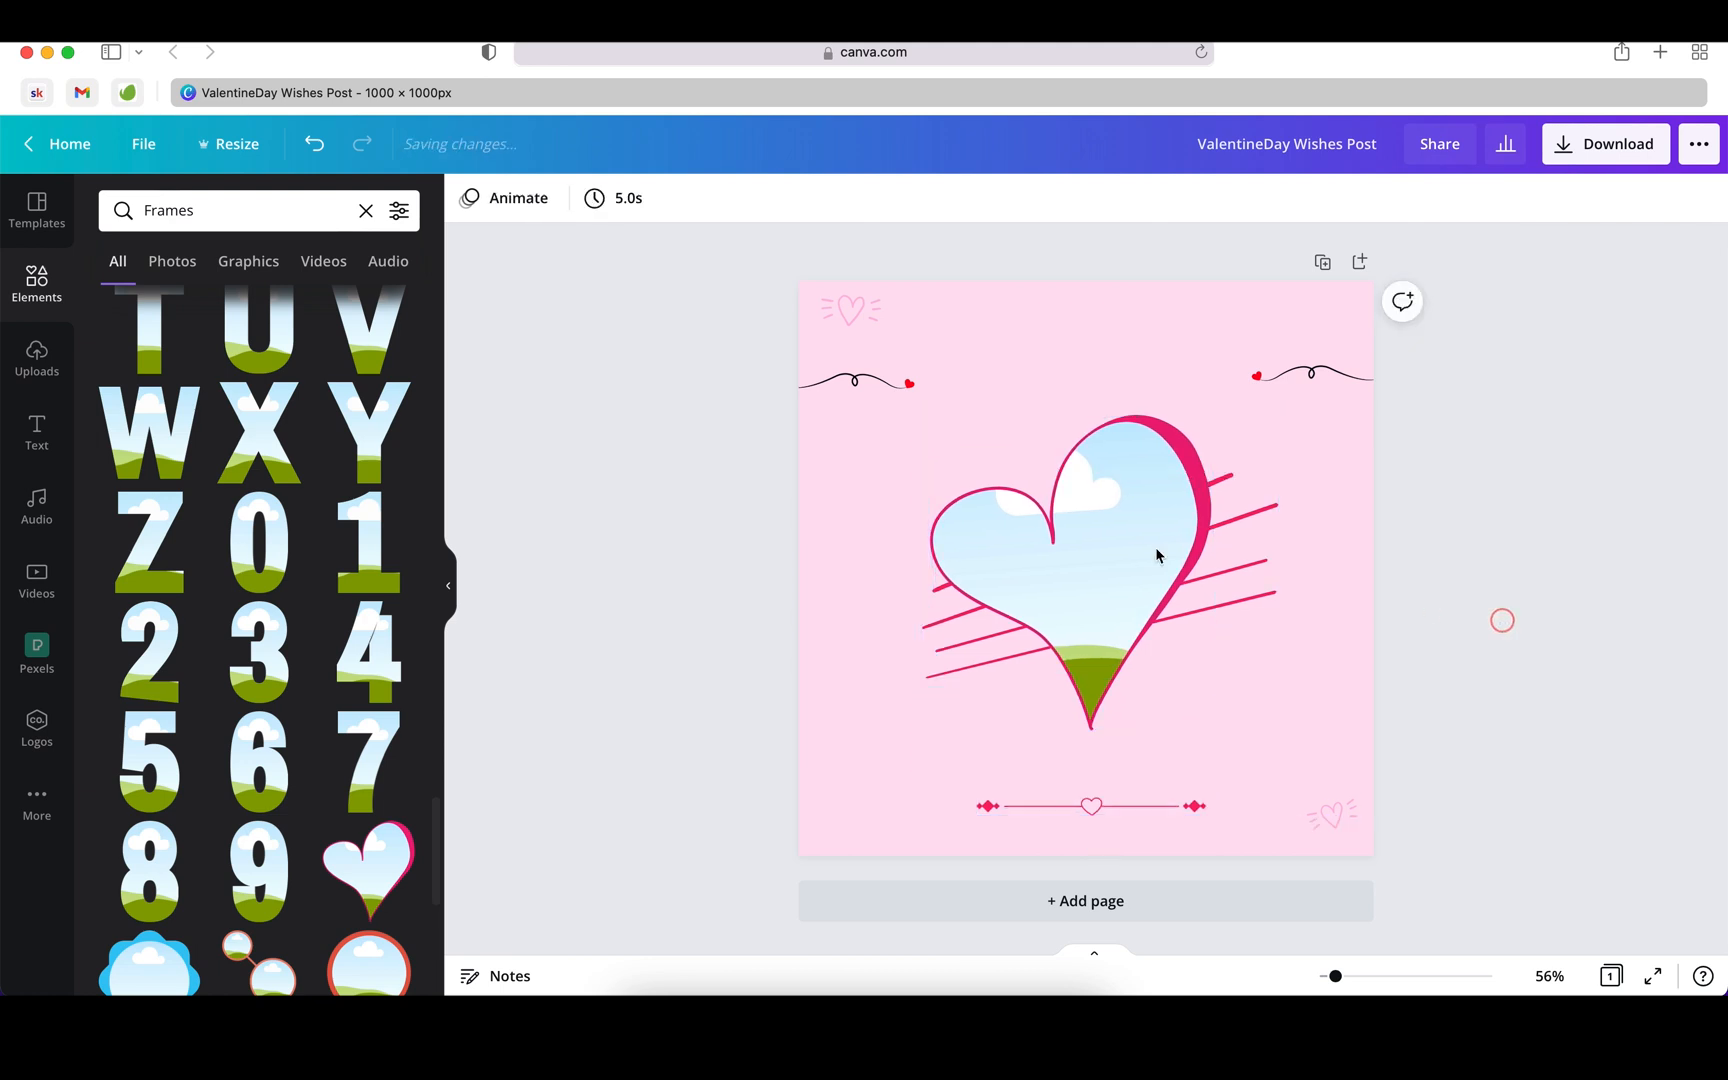
Step: Add the text "#HappyValentineDay" at size 16.3 and centre it beneath the heart divider
key(t)
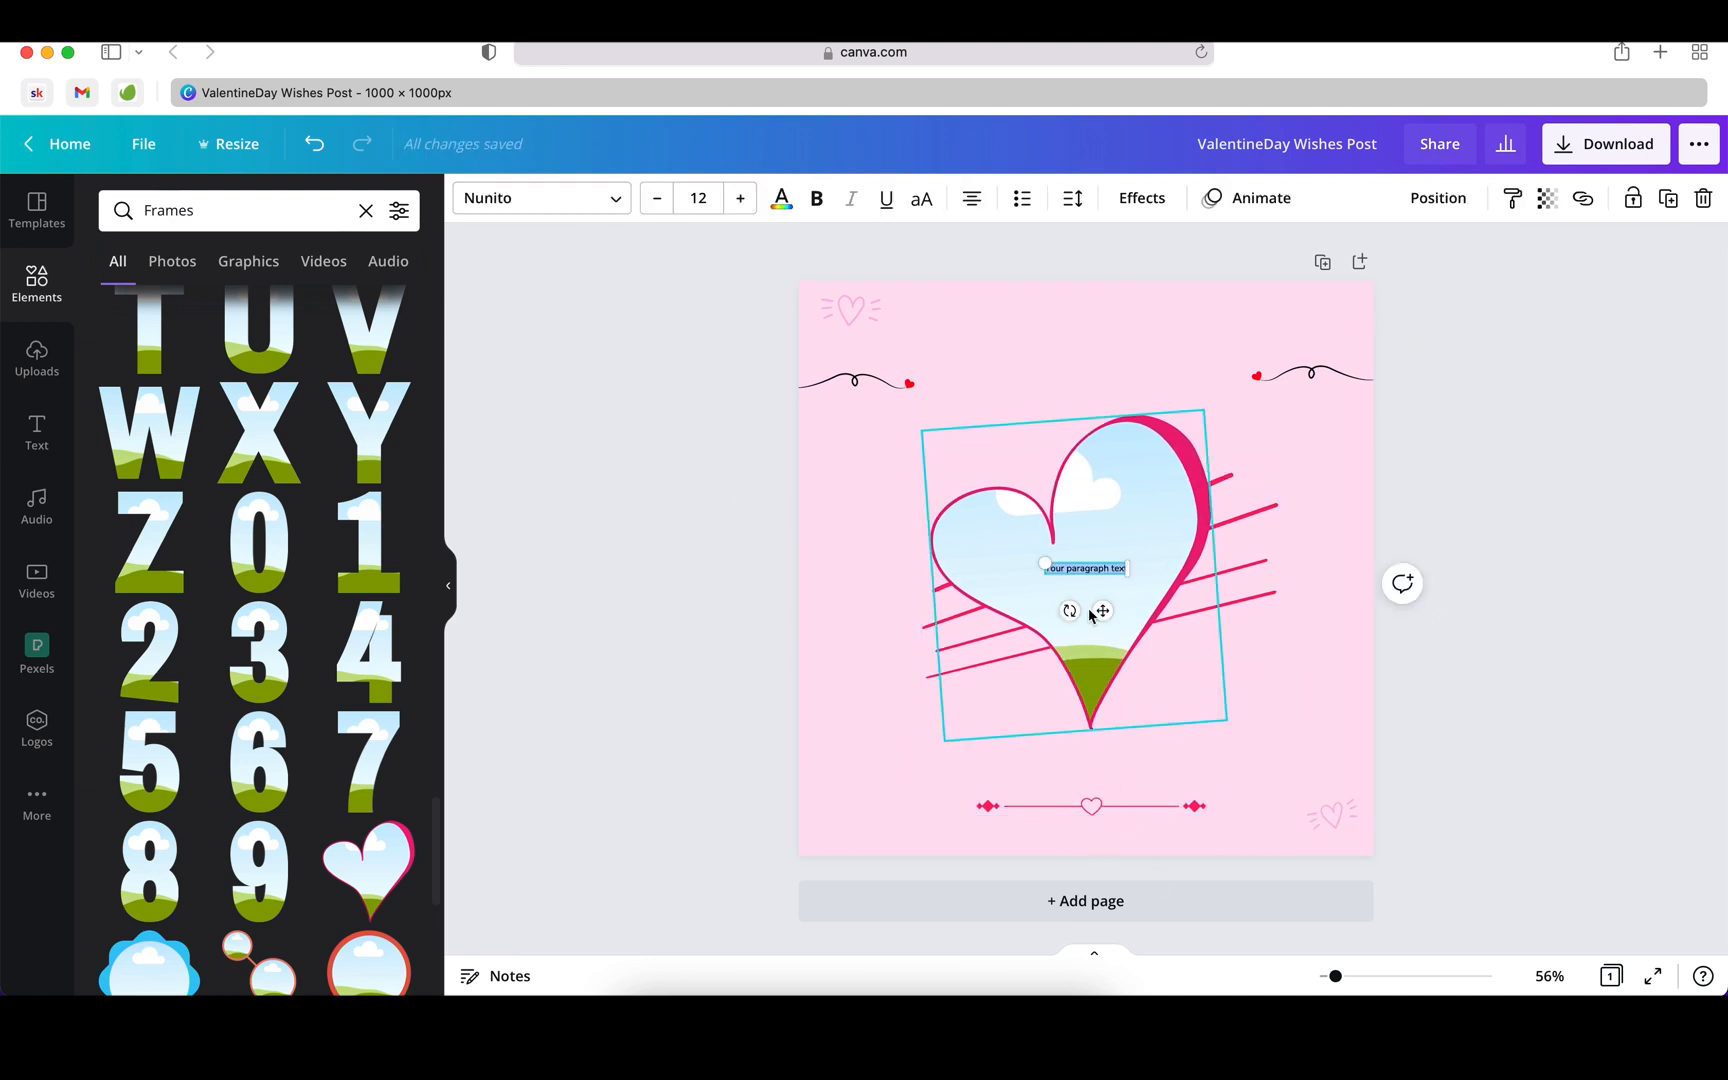
text(Happy)
drag(1105, 610, 1113, 825)
click(1141, 757)
click(1080, 781)
click(1092, 781)
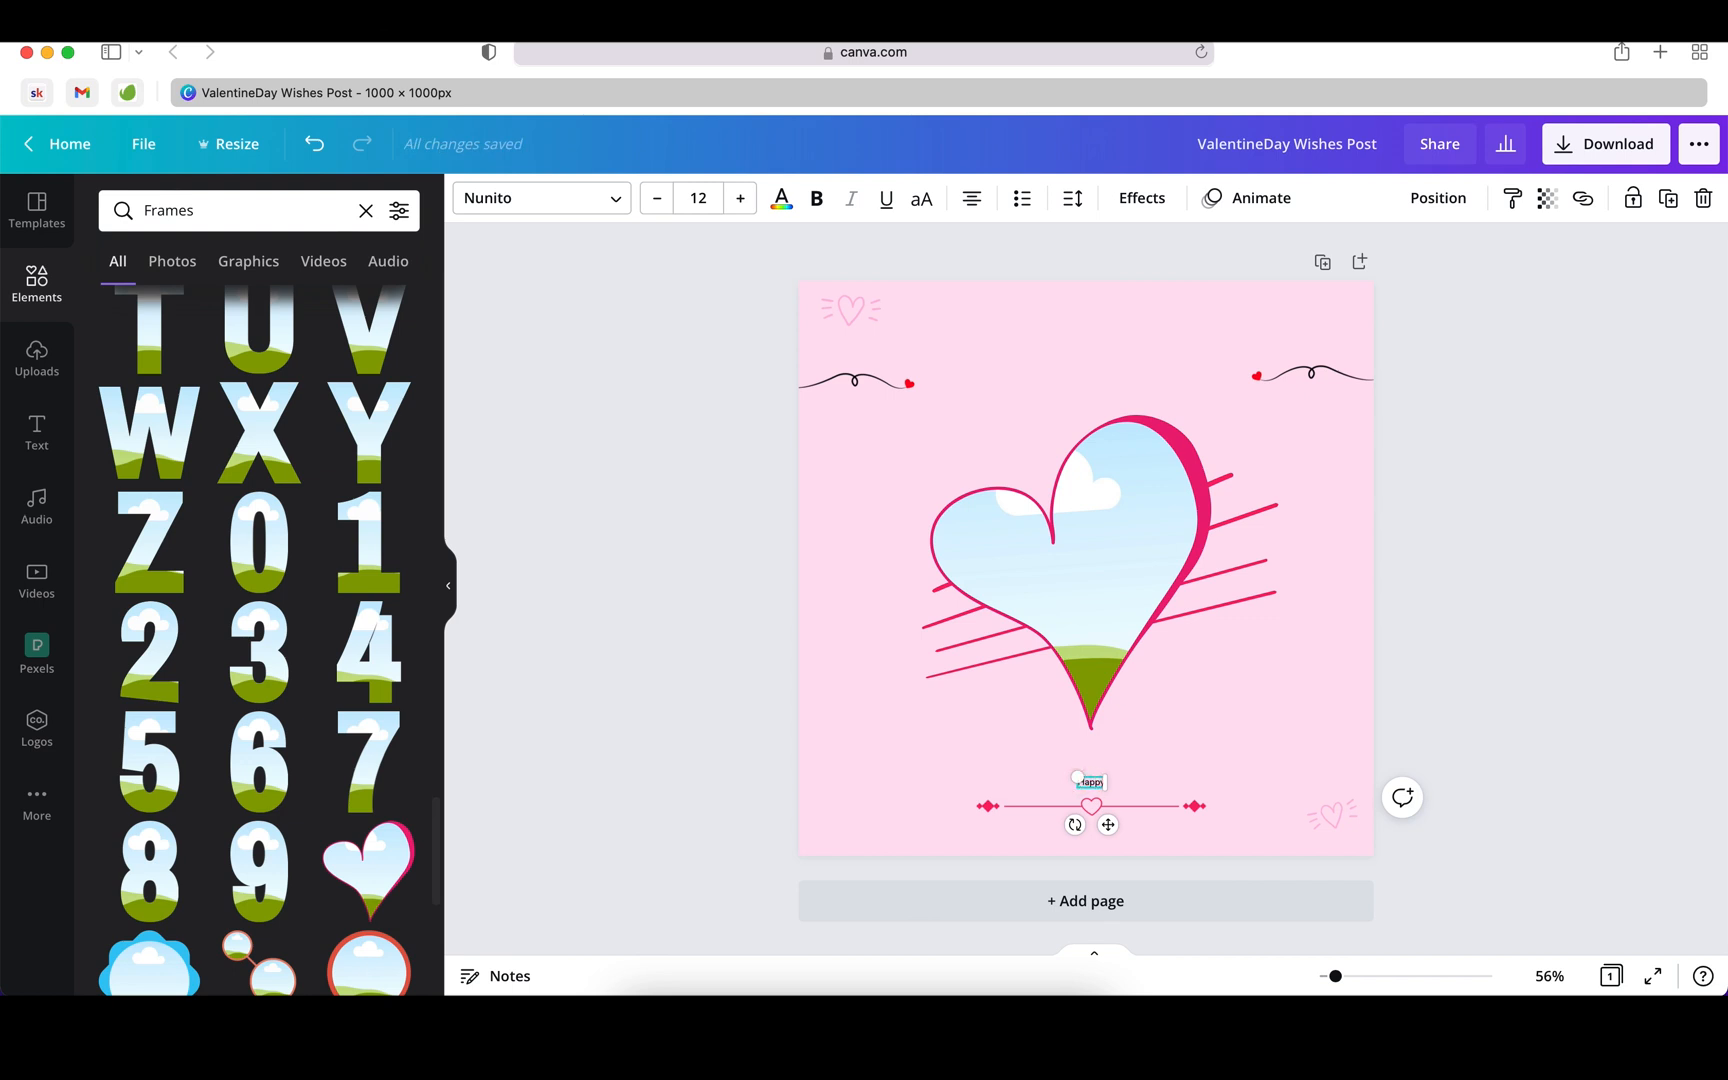
click(1396, 726)
click(1097, 781)
text(#HappyValentineDay)
drag(1048, 779, 1015, 774)
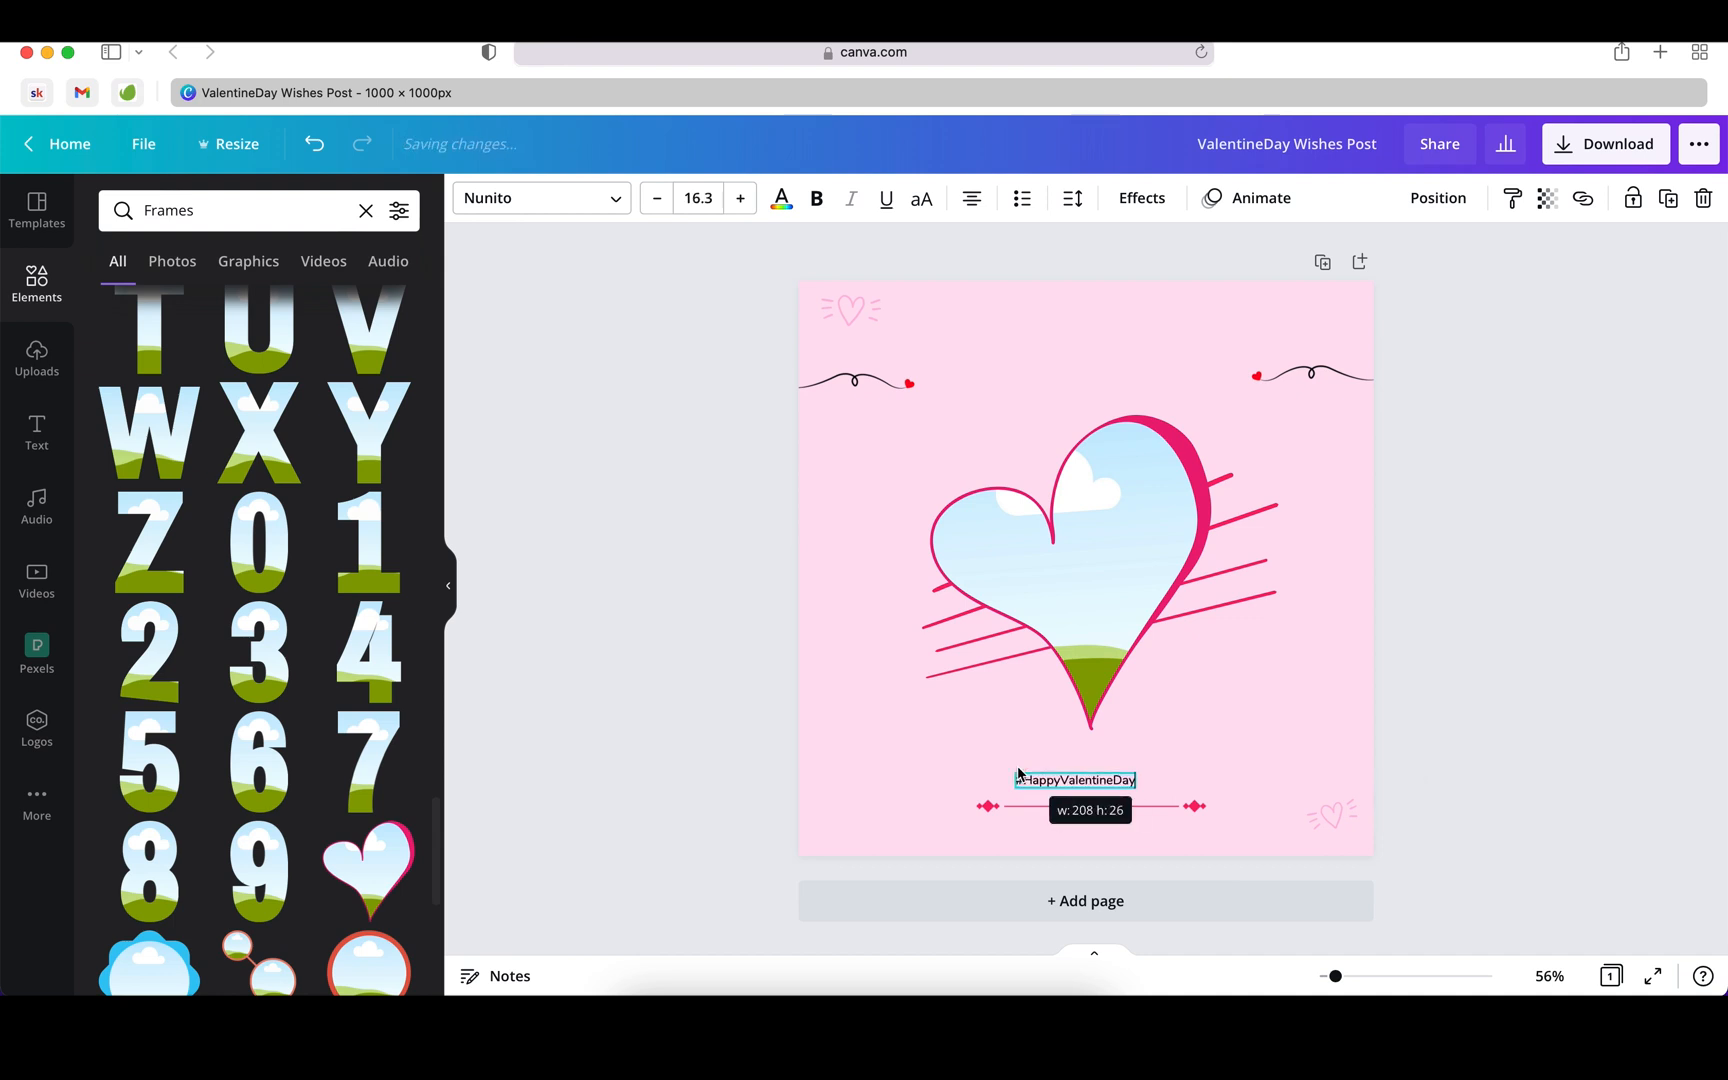
drag(1097, 831, 1111, 873)
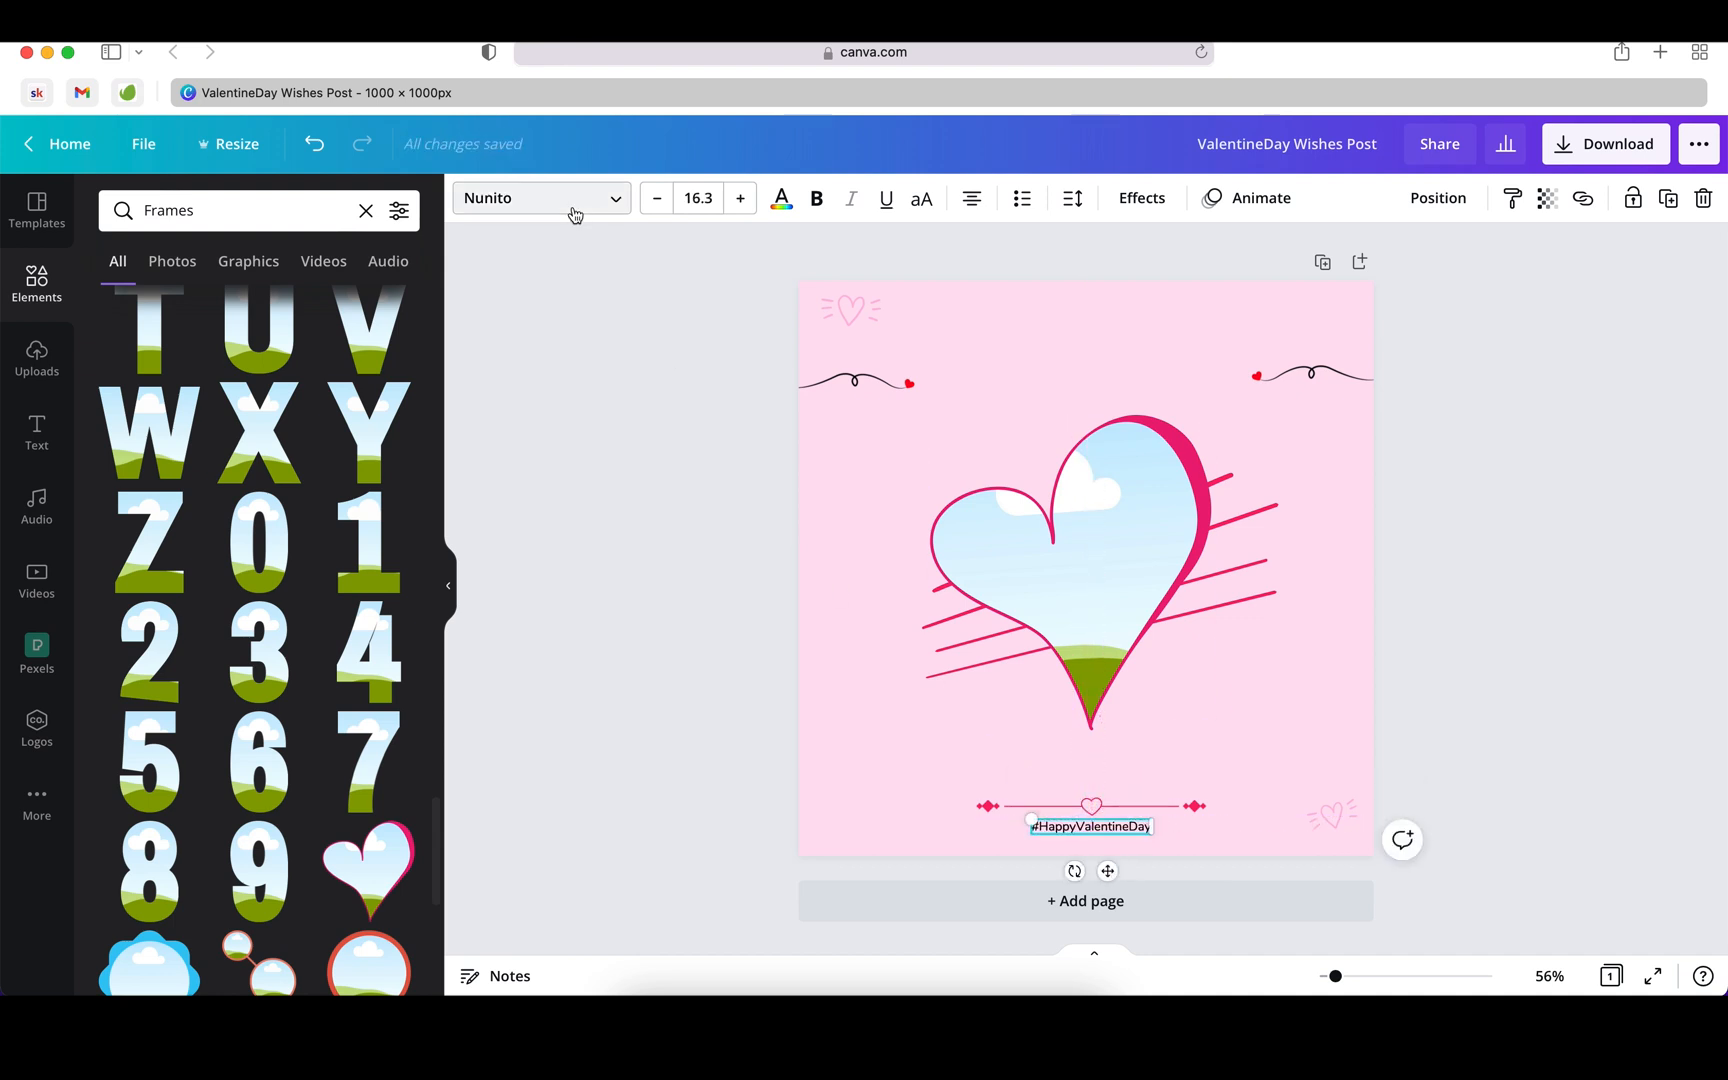
Step: Try the red and pink document colours on the hashtag text and recolour it with a custom dark magenta
click(782, 197)
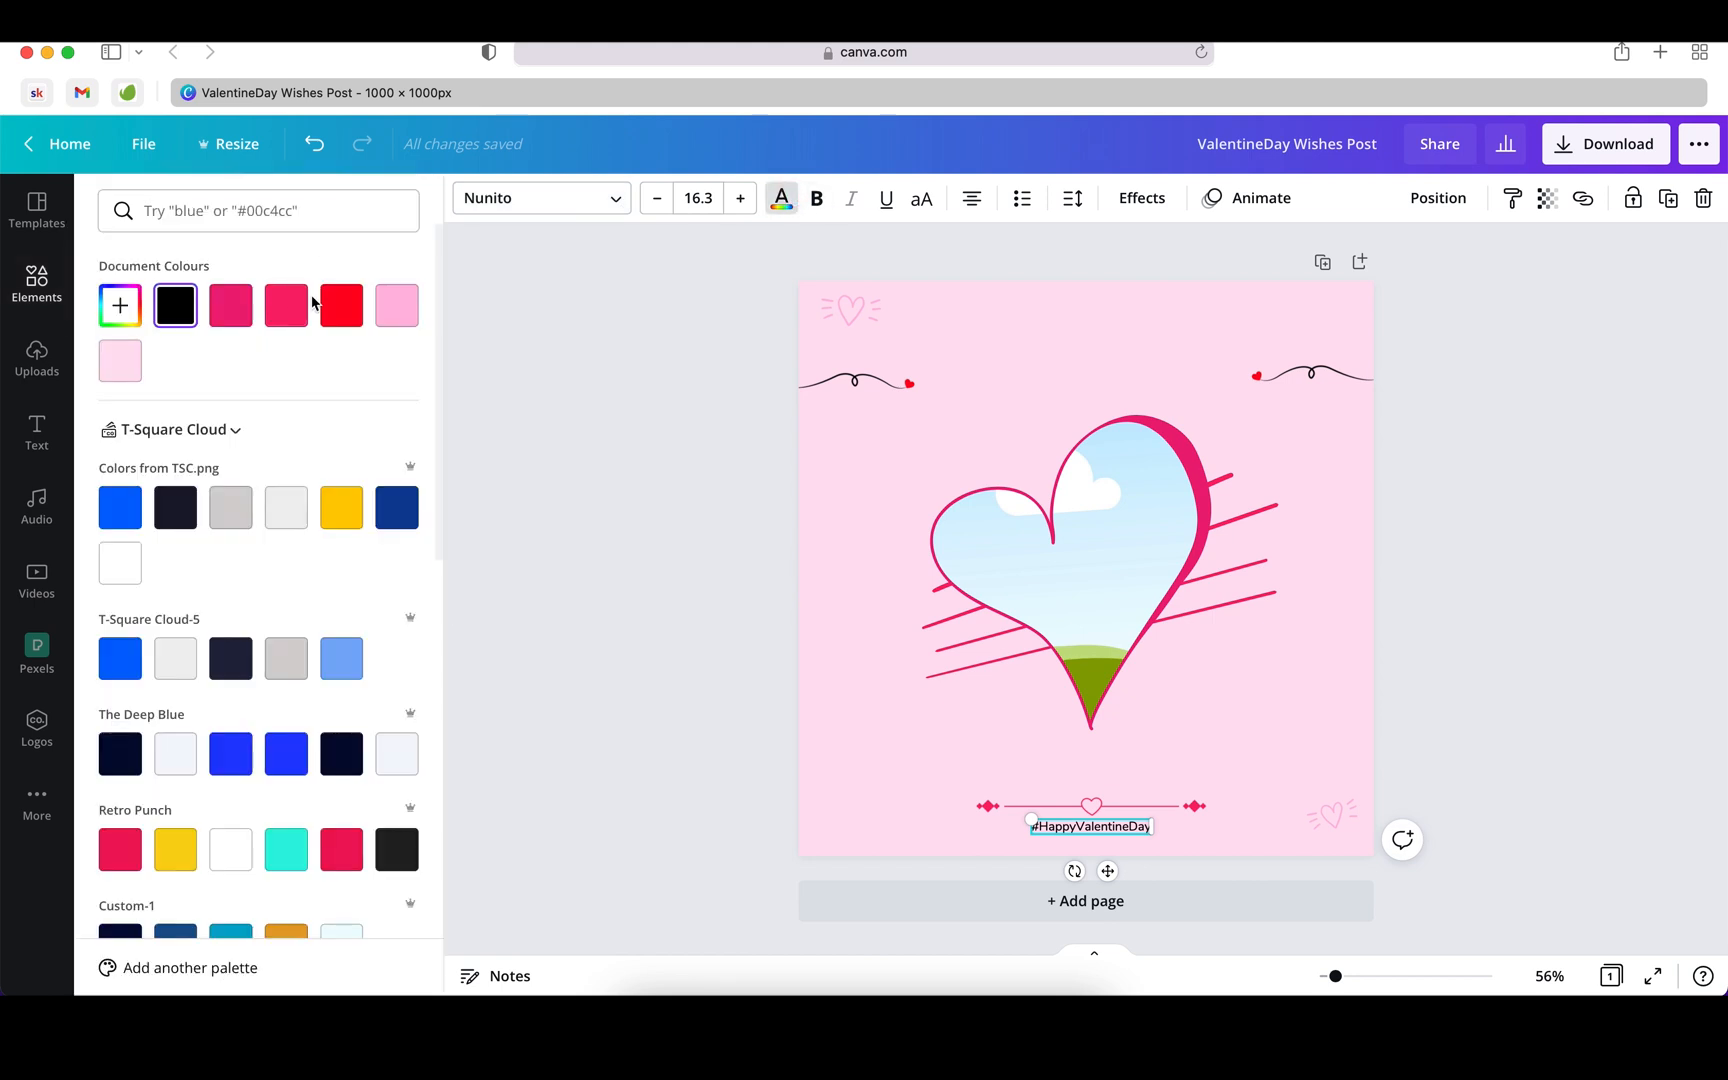
click(341, 305)
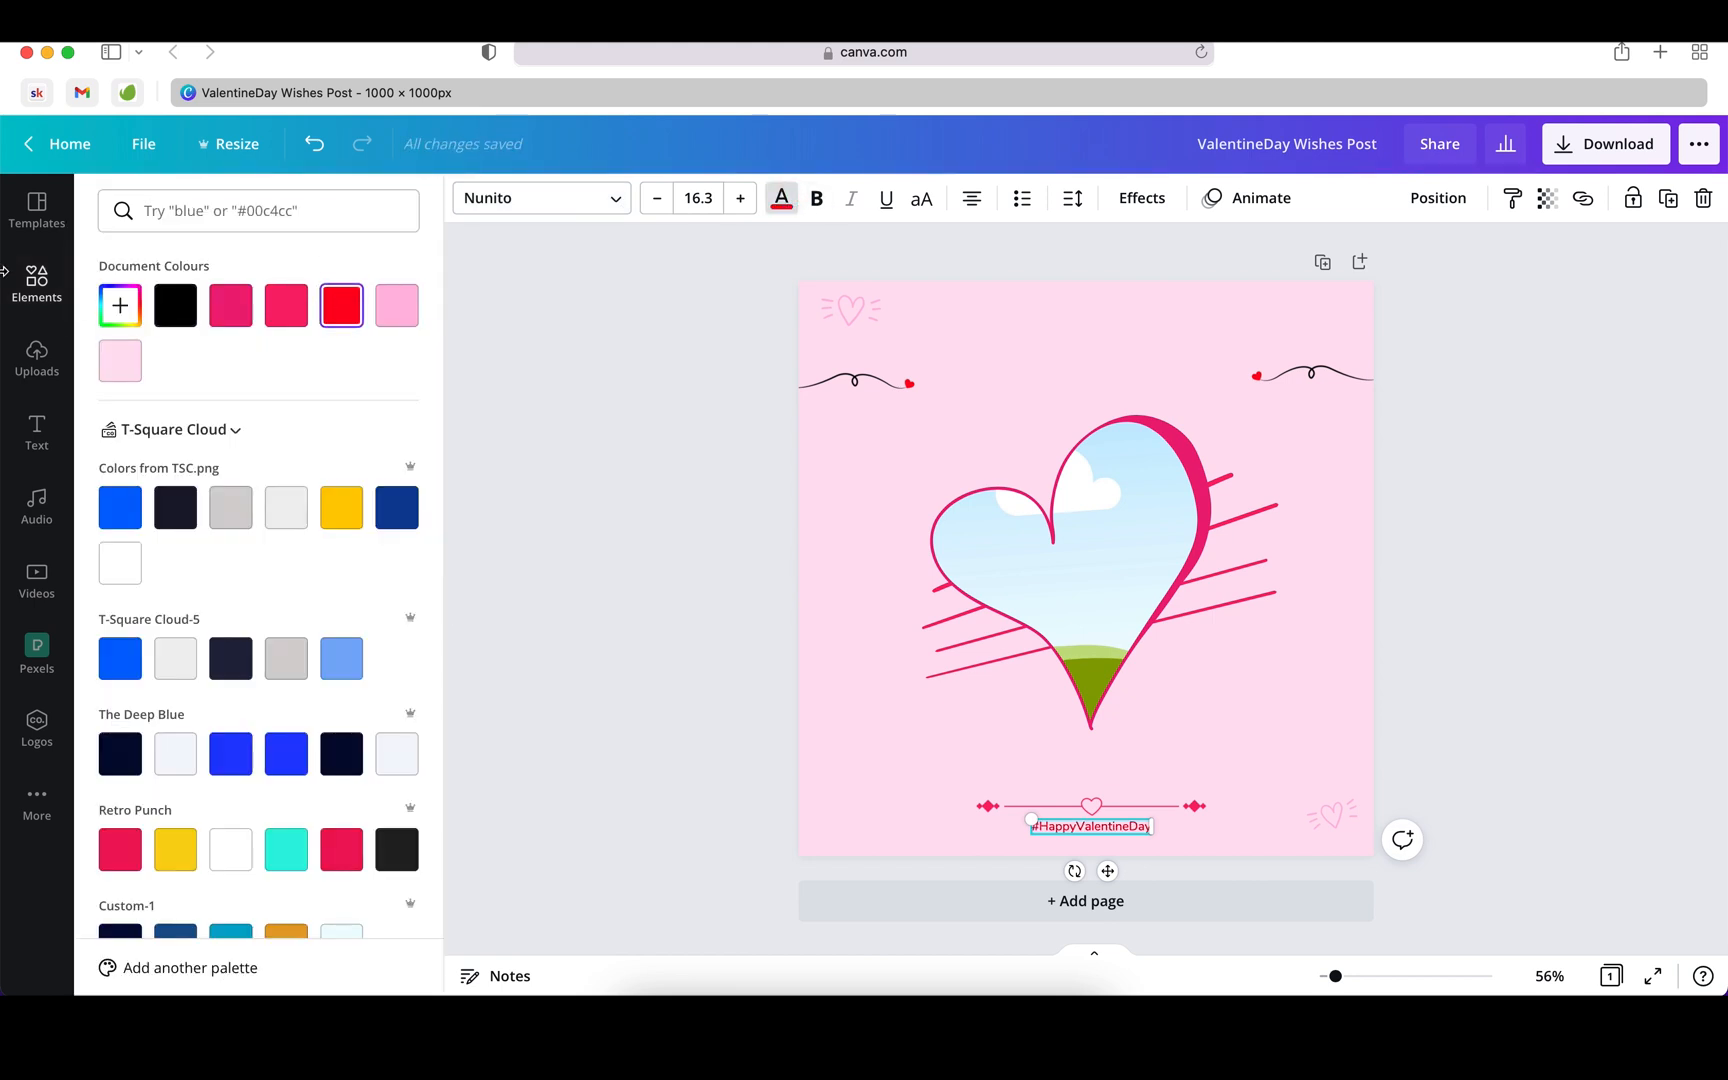
click(303, 303)
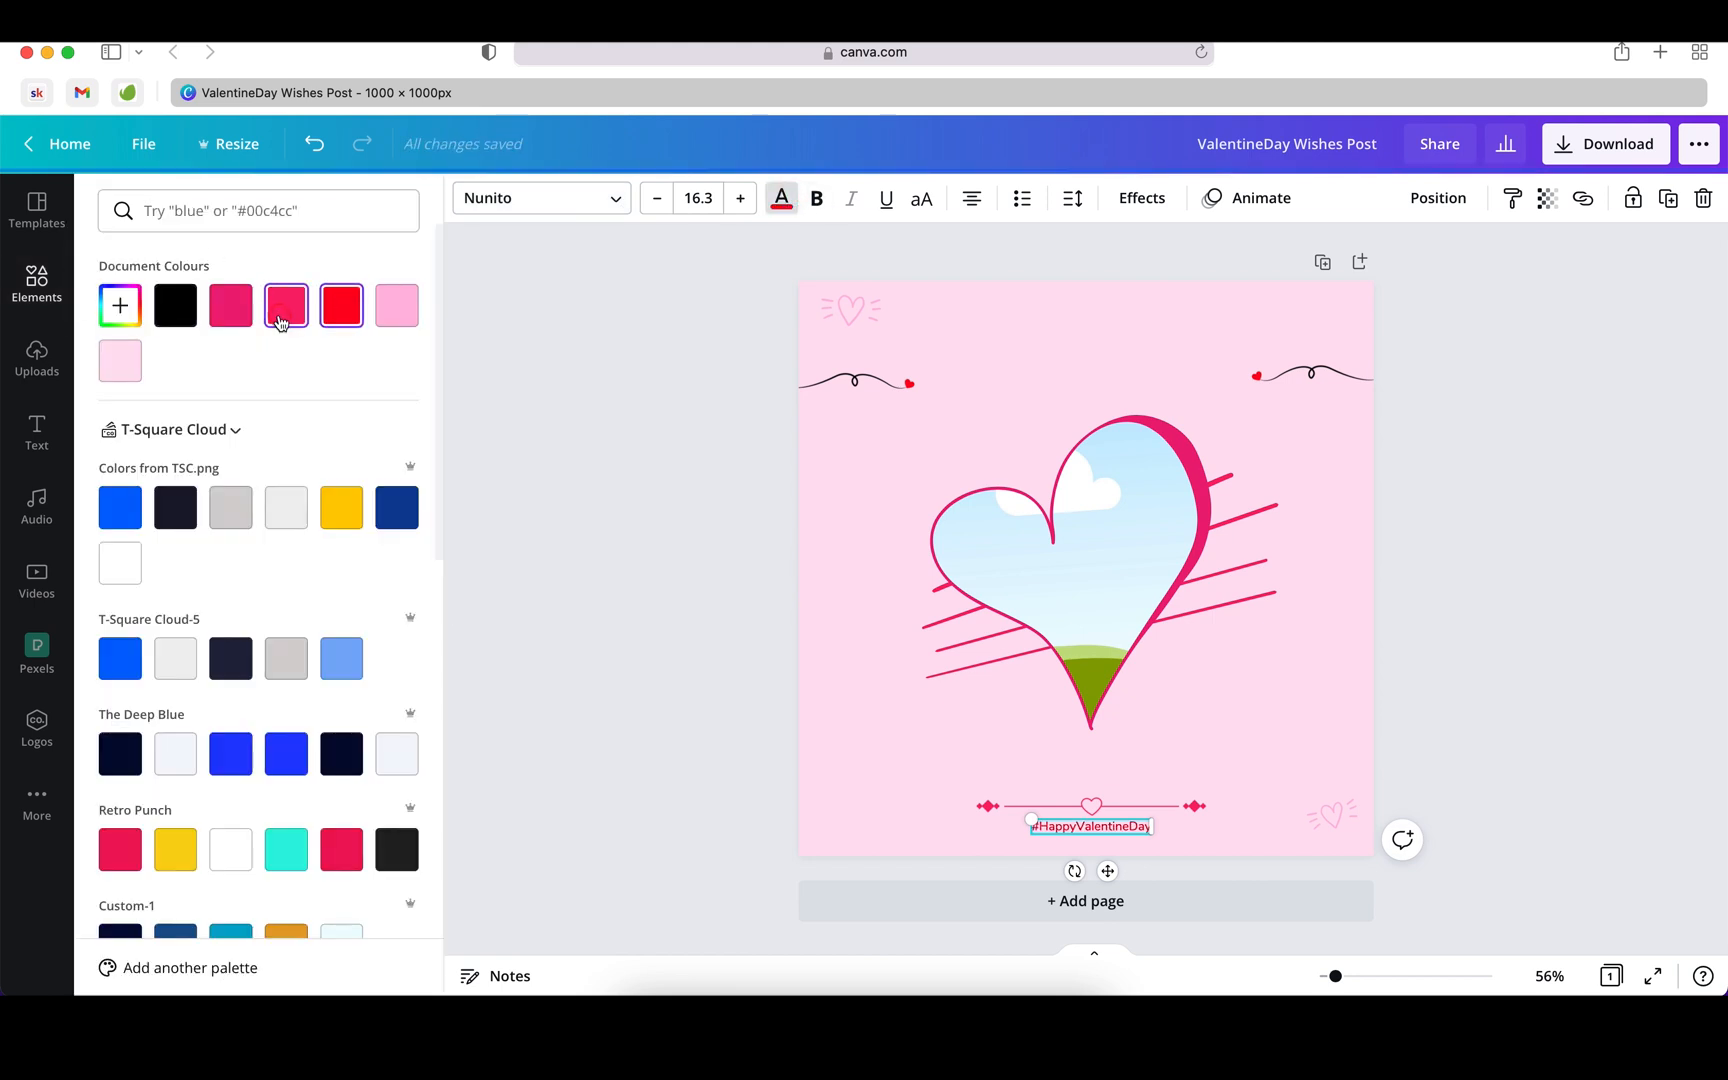
click(120, 305)
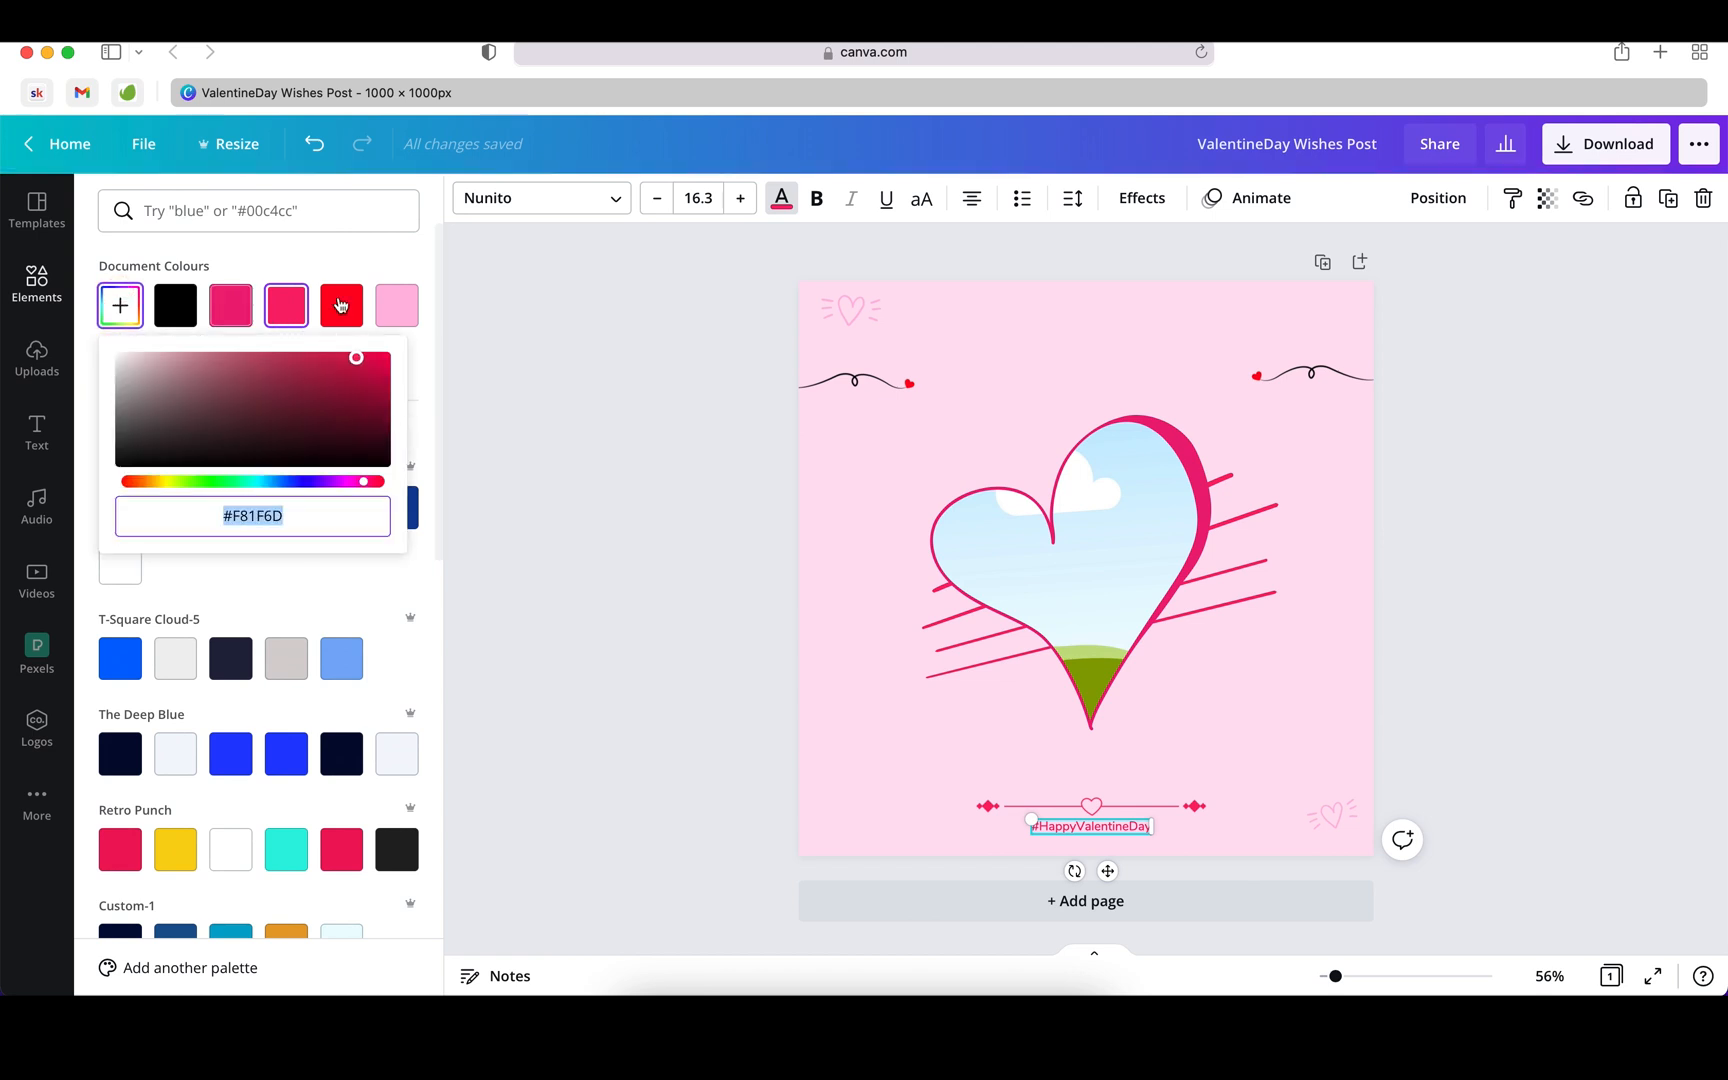
click(230, 305)
click(397, 305)
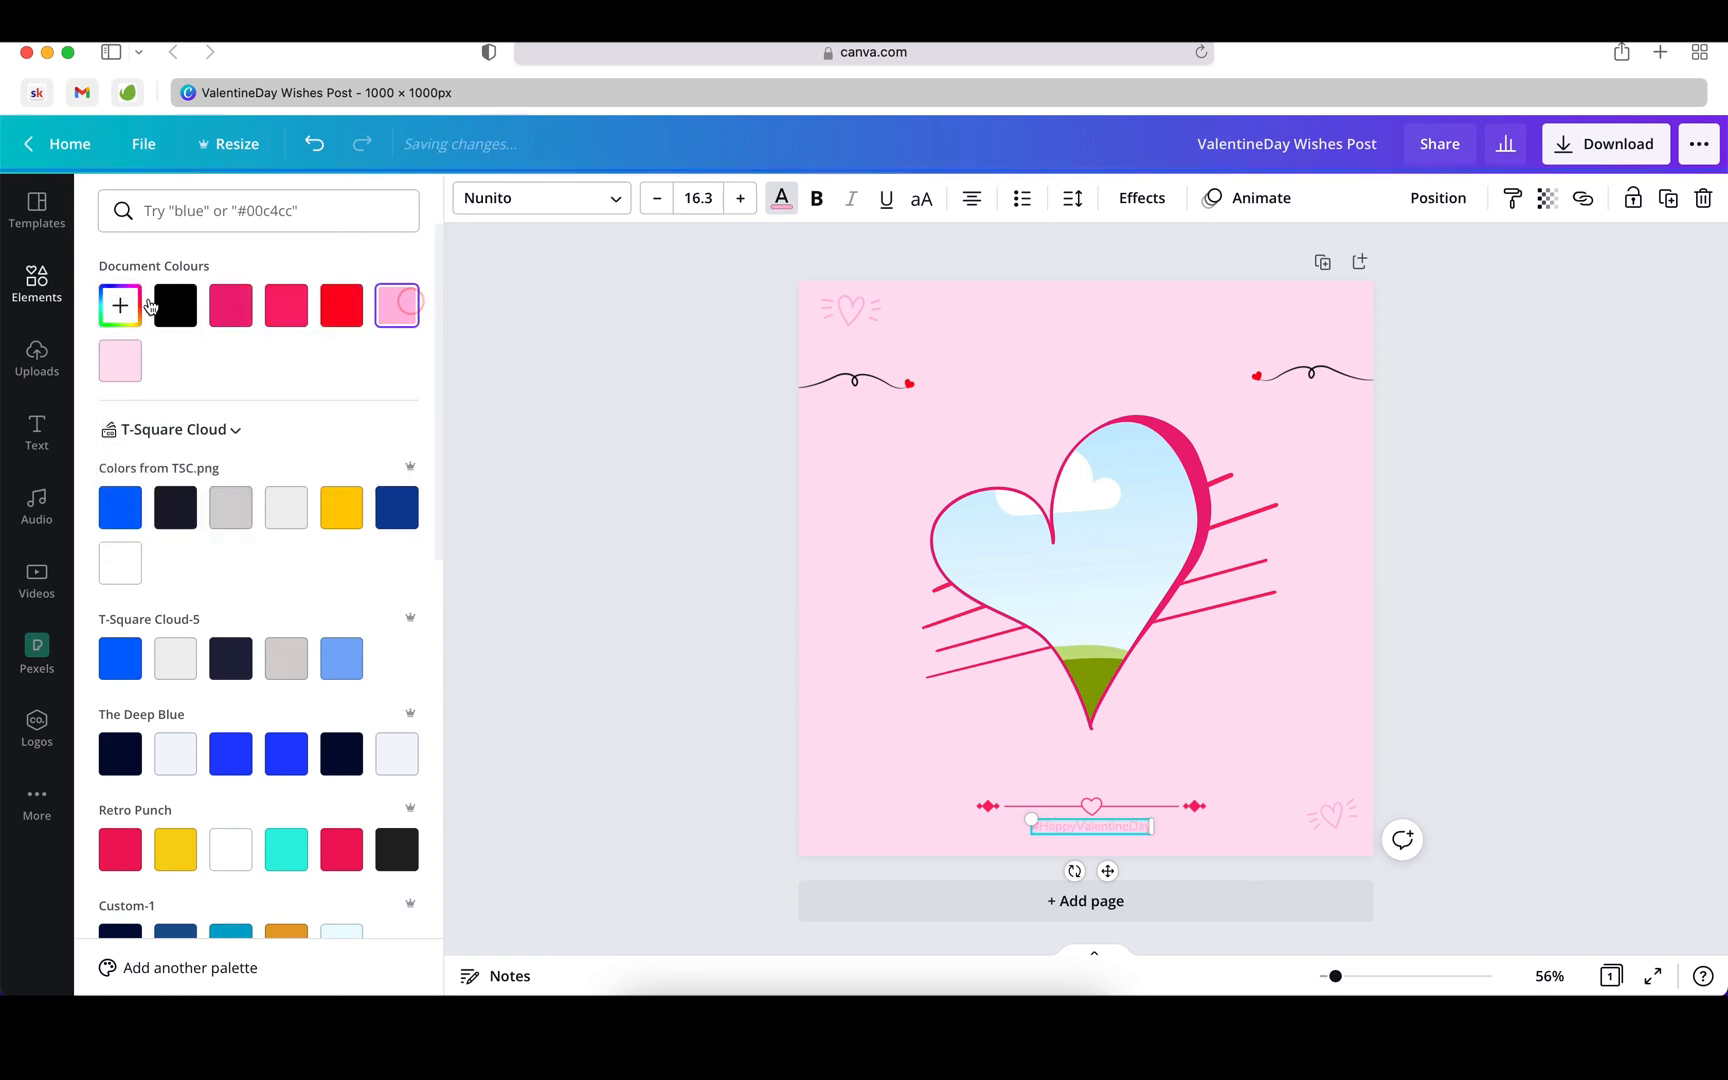
click(120, 305)
click(384, 374)
drag(394, 388, 405, 396)
click(1461, 678)
click(1516, 695)
Step: Duplicate the hashtag text above the heart divider and change the copy to "Together Forever"
click(1118, 831)
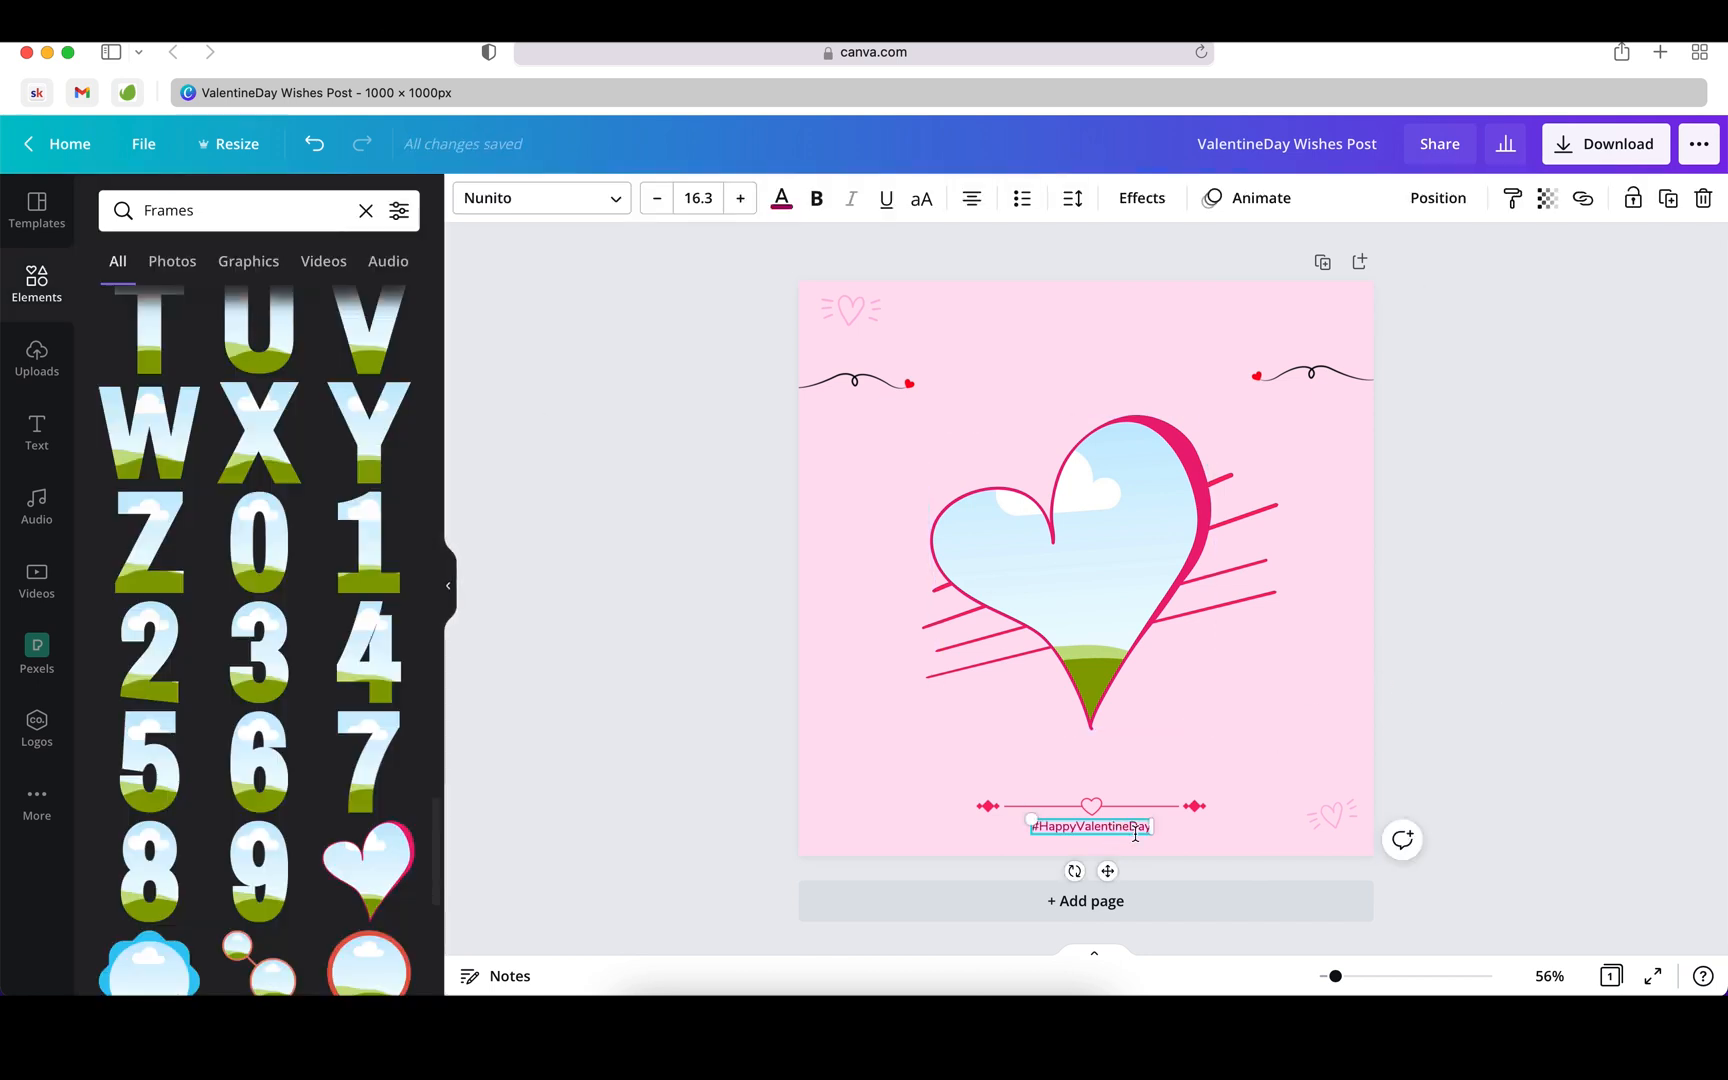
drag(1108, 870, 1111, 822)
double_click(1118, 781)
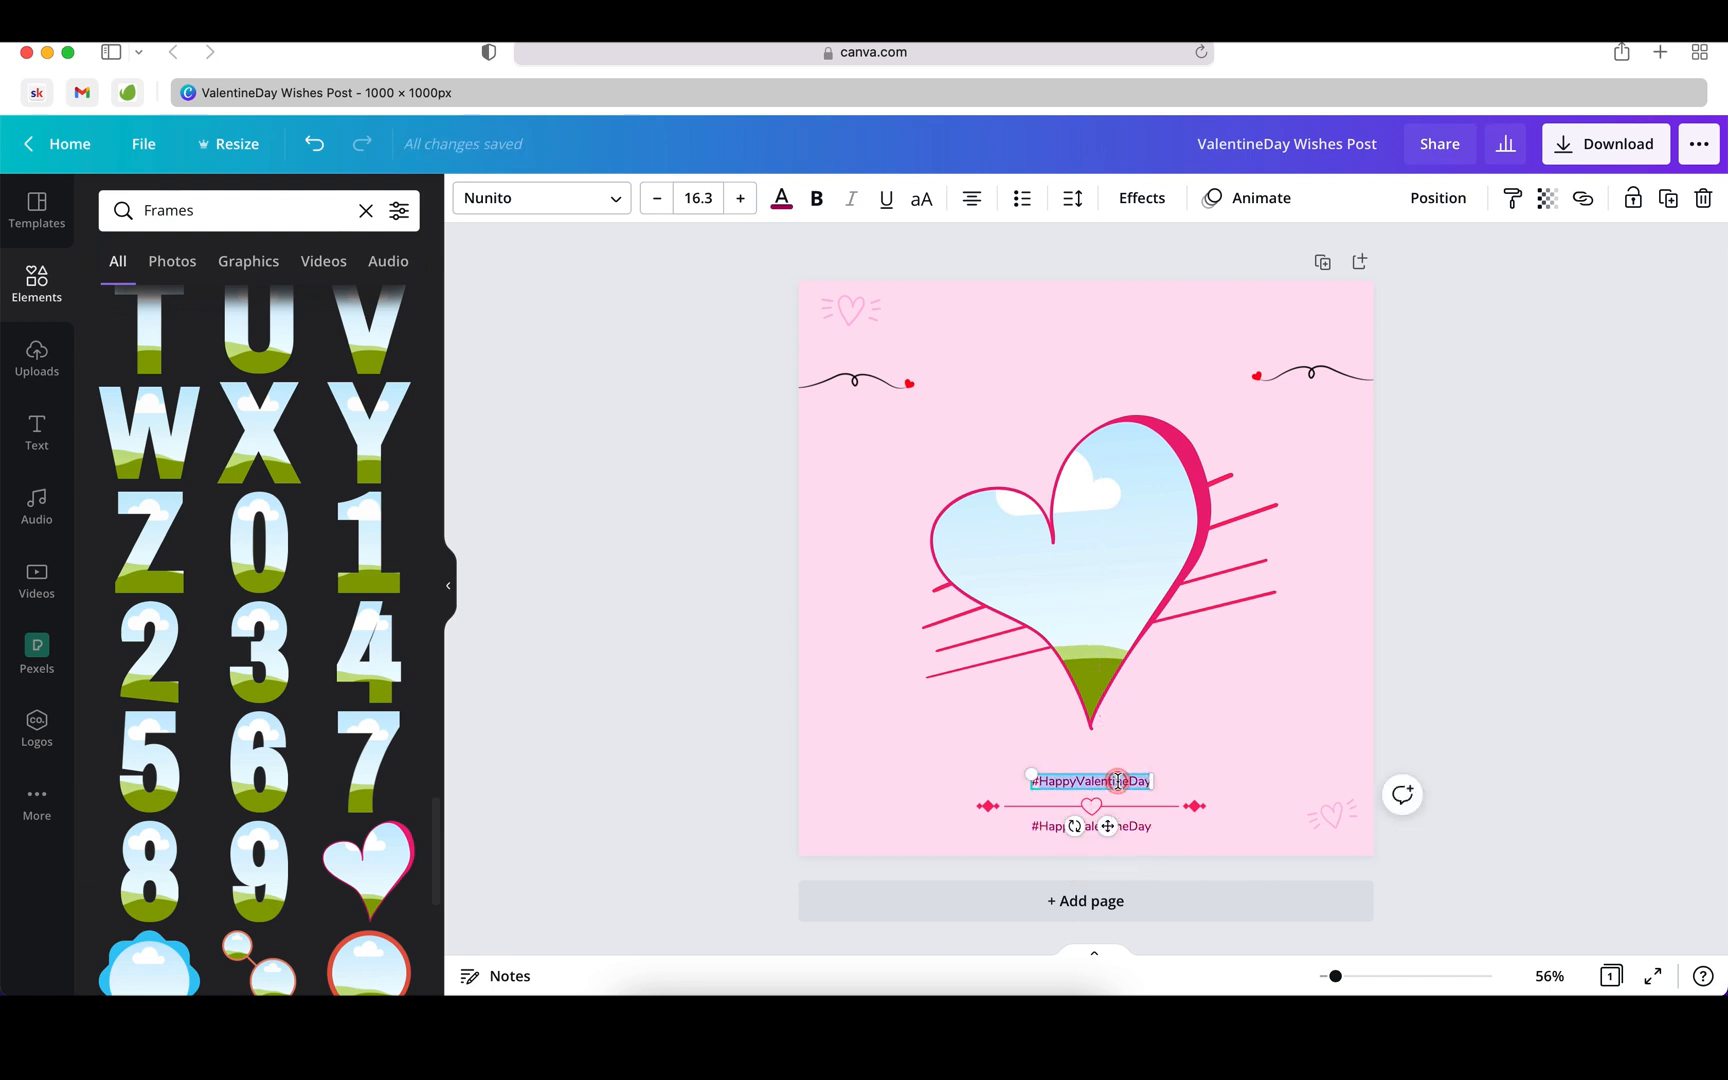
text(#@)
key(BackSpace)
text(Together Forever)
Step: Enlarge the "Together Forever" text to size 24.4 and centre it between the heart frame and the divider
click(1037, 772)
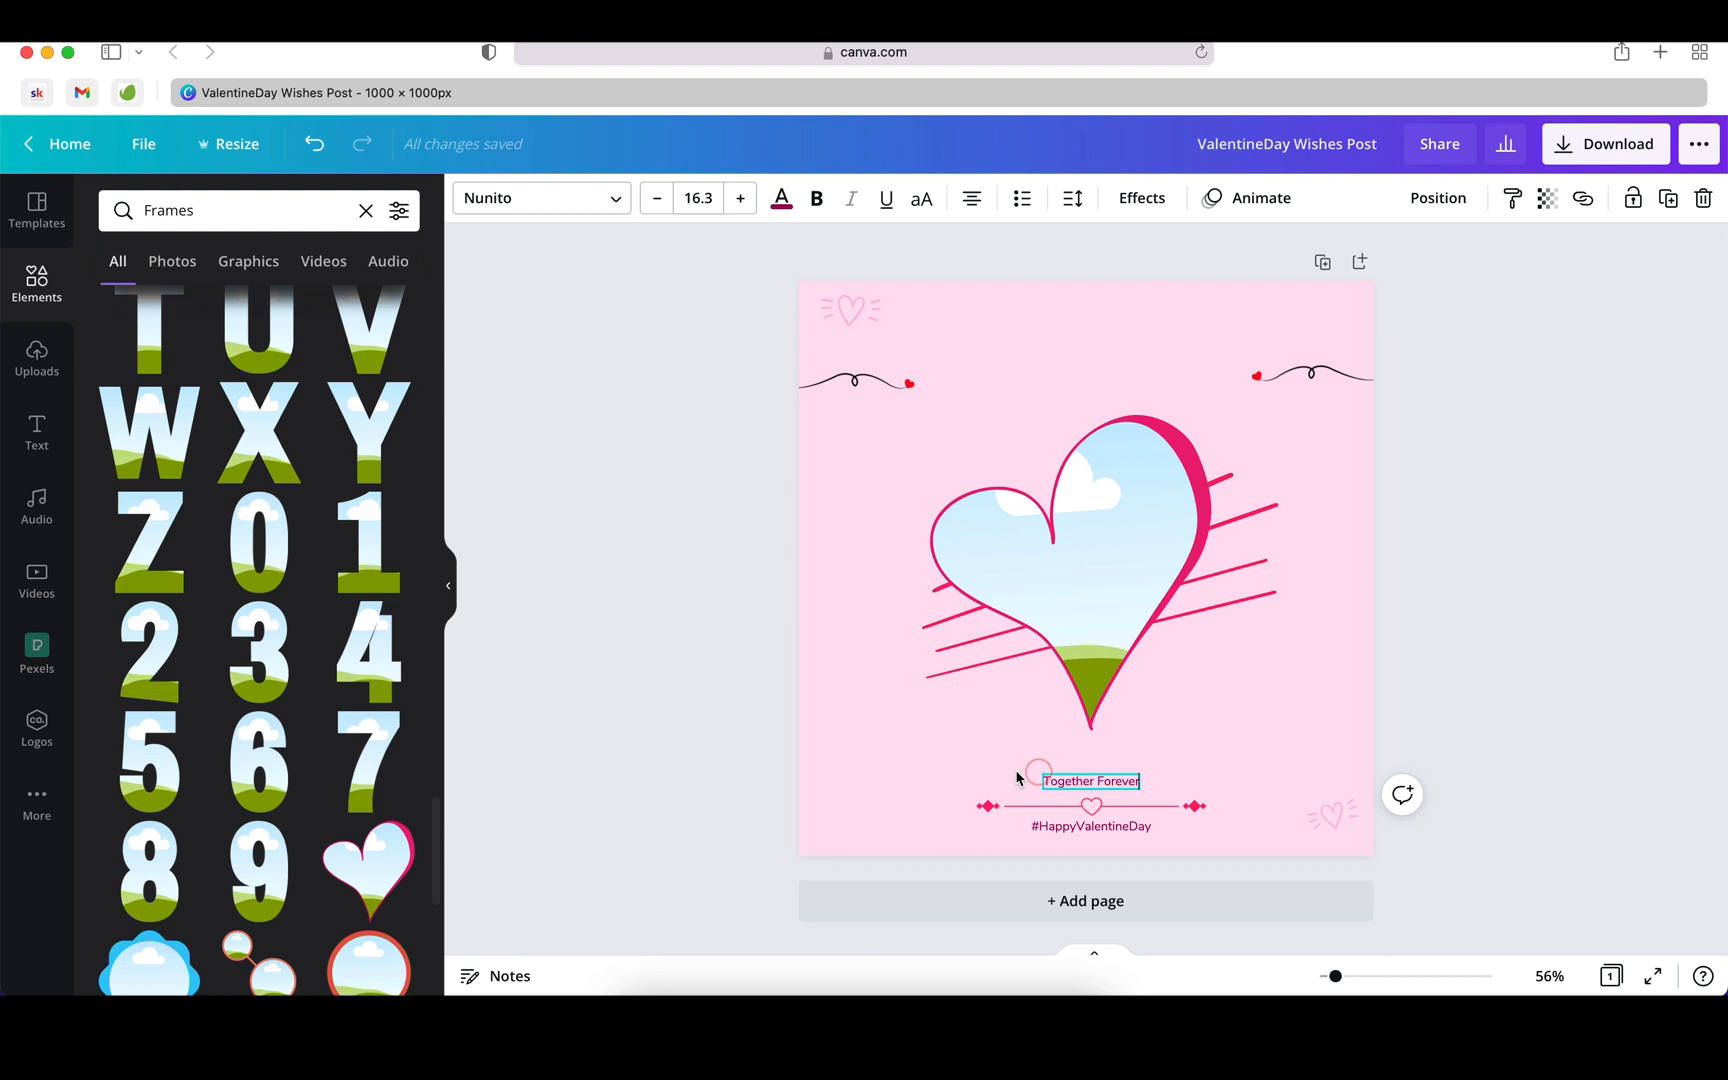
click(1096, 772)
click(1062, 776)
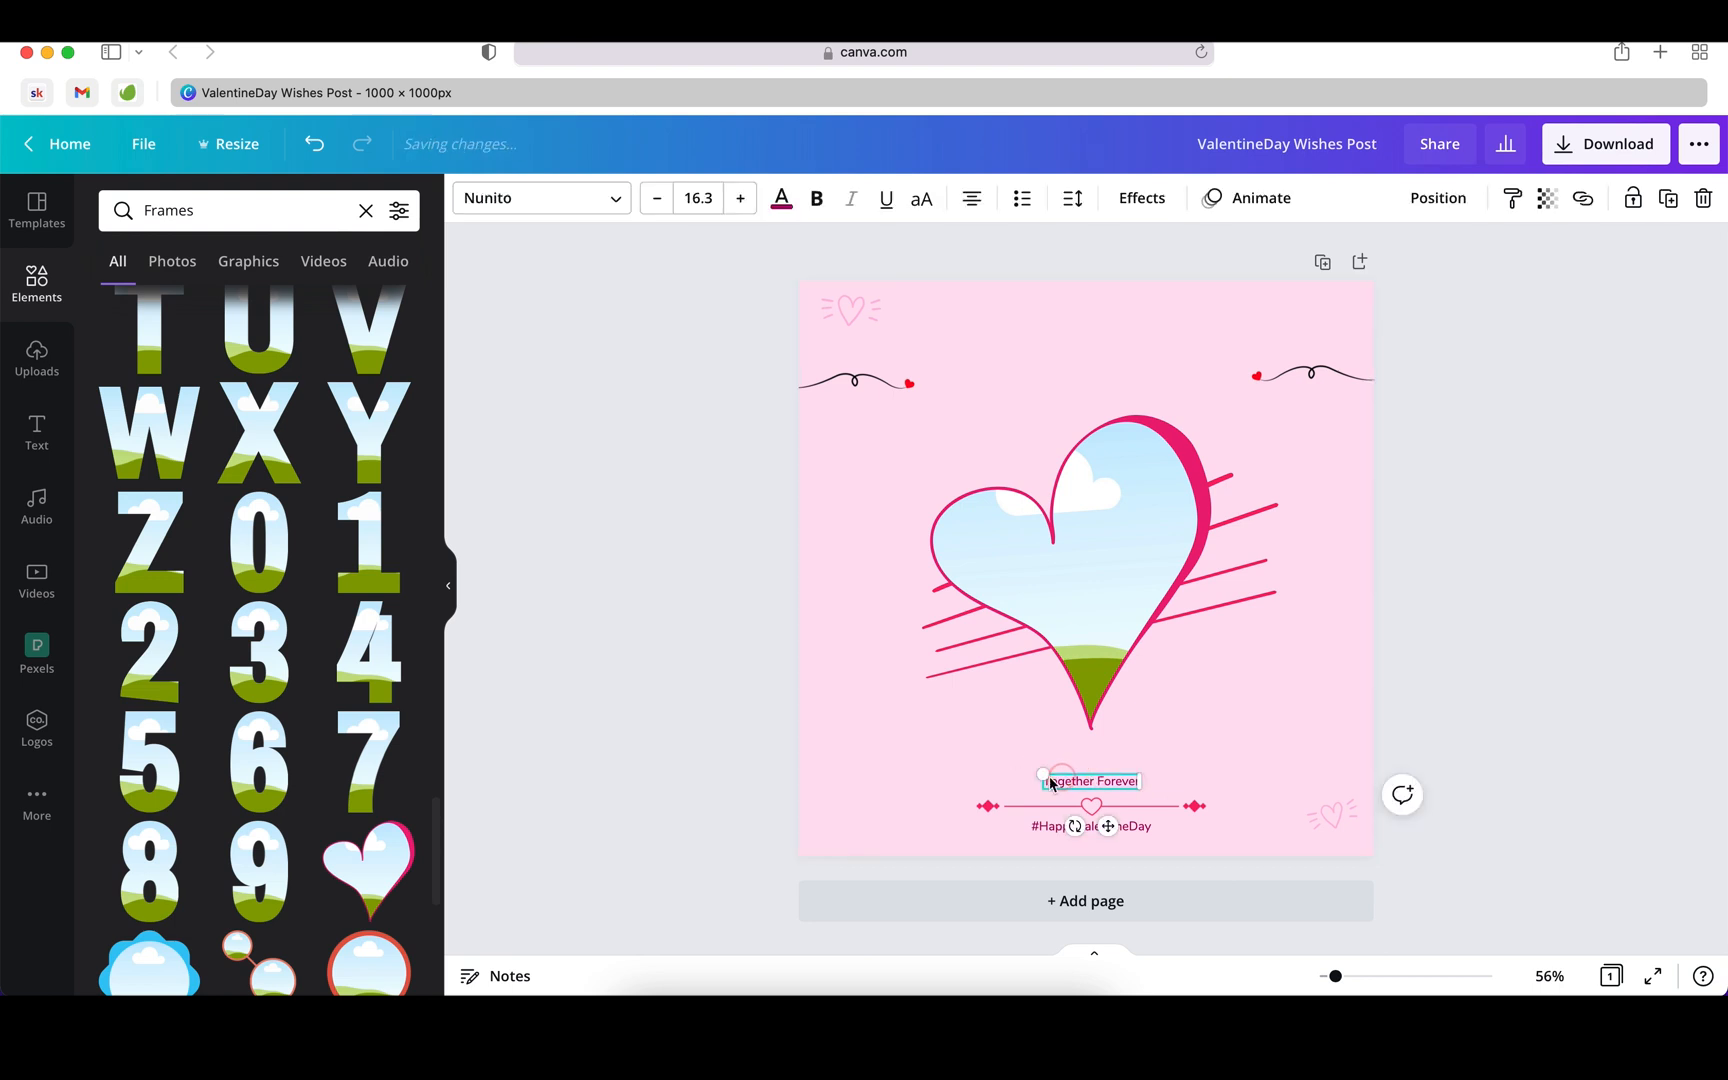
drag(1043, 774, 995, 767)
drag(1084, 826, 1107, 838)
click(1462, 750)
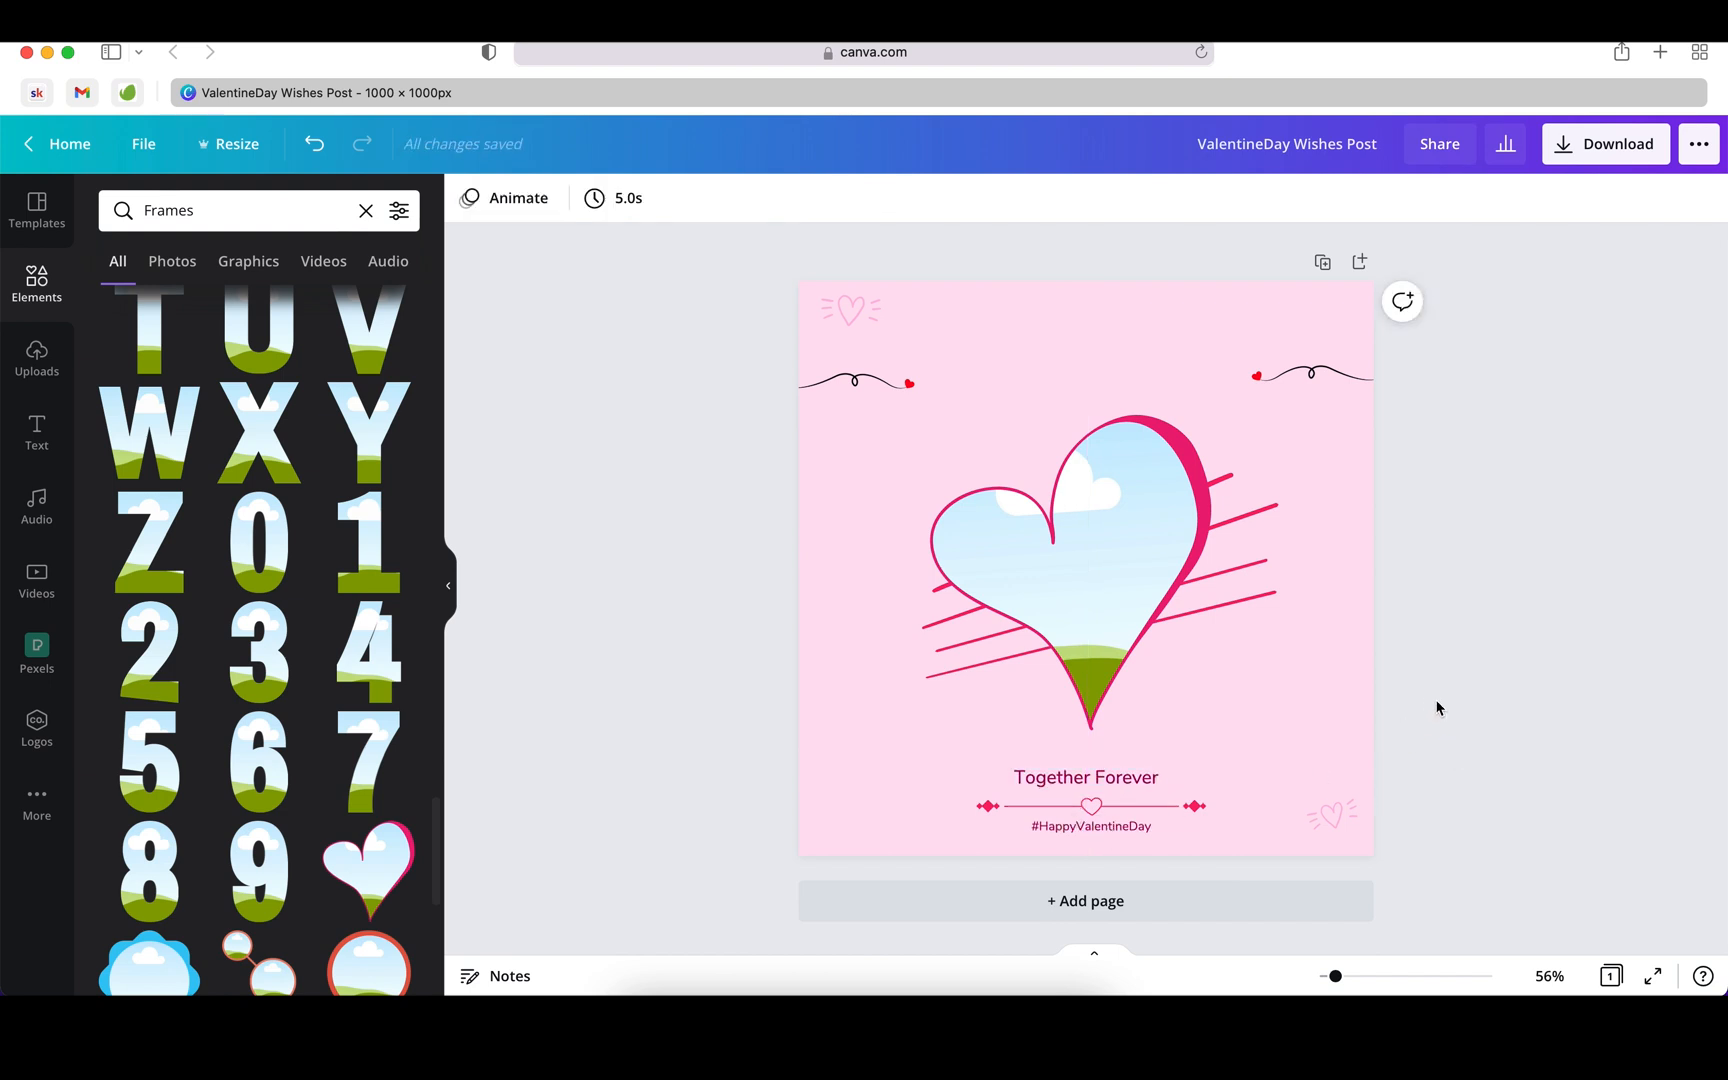
Step: Nudge the heart divider slightly up between the two text lines
click(1150, 803)
key(Up)
key(Up)
key(Up)
key(Up)
key(Up)
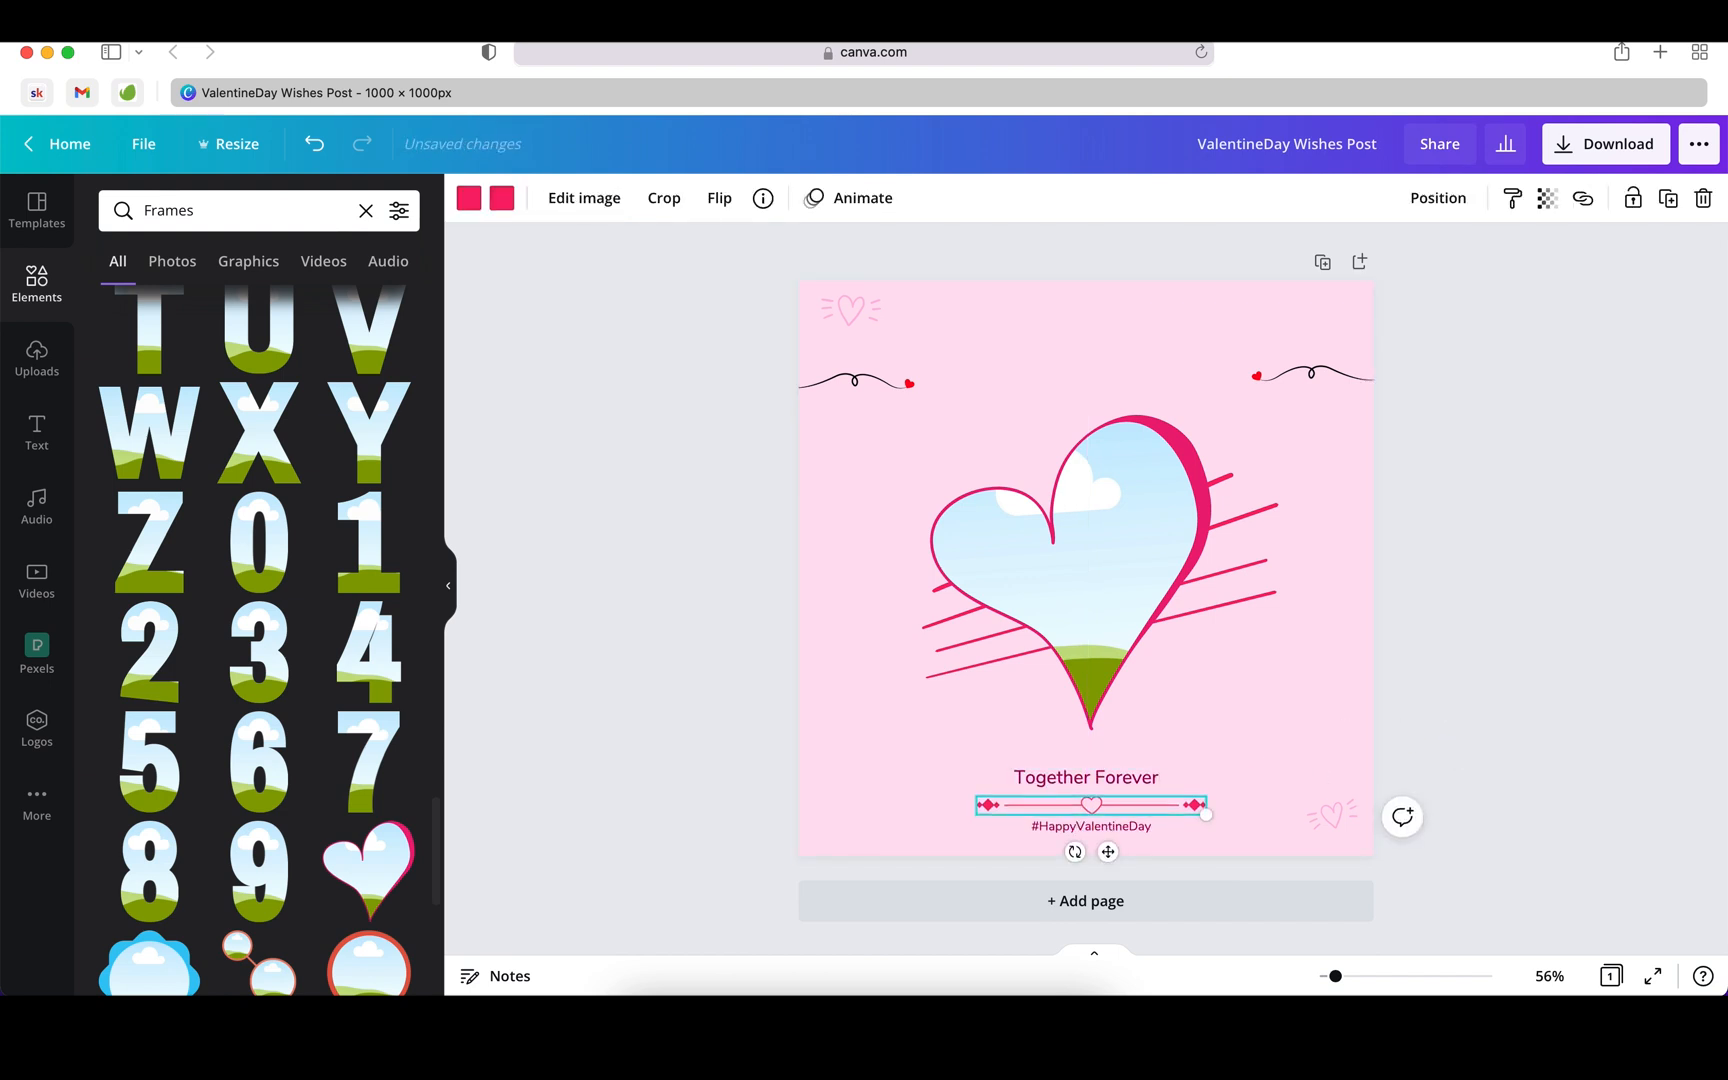
click(1333, 807)
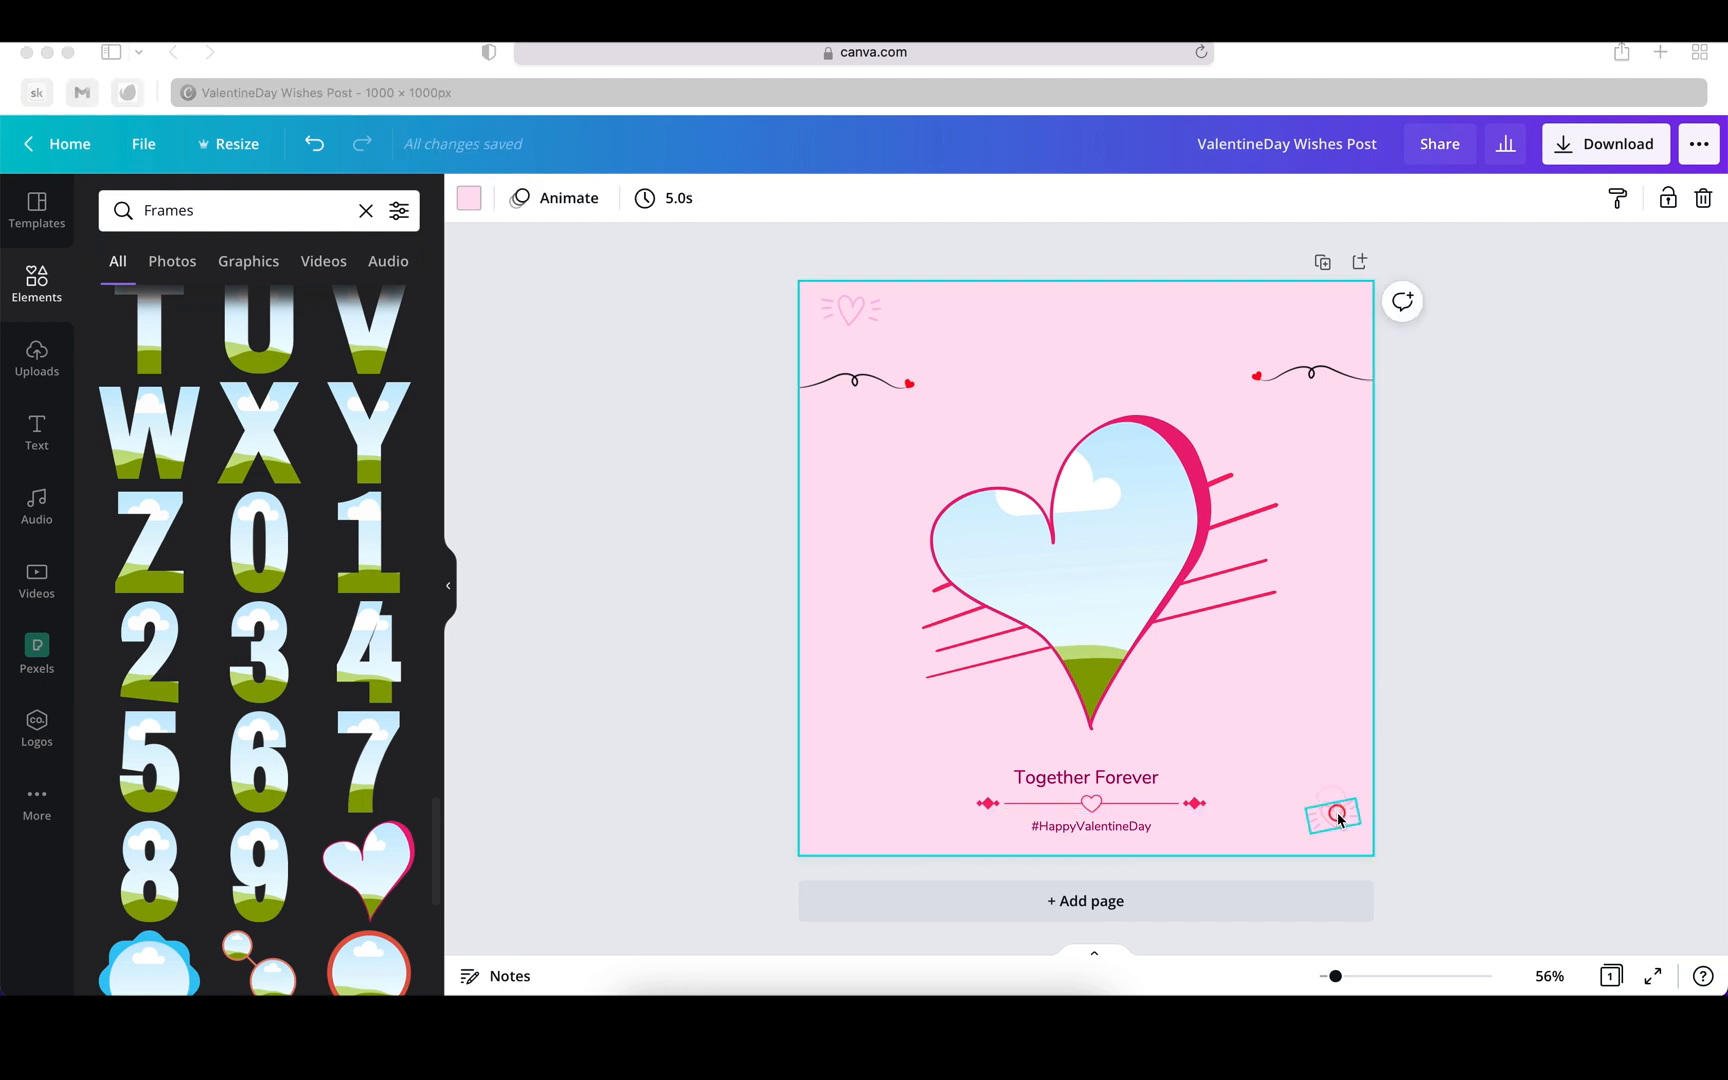
click(1519, 714)
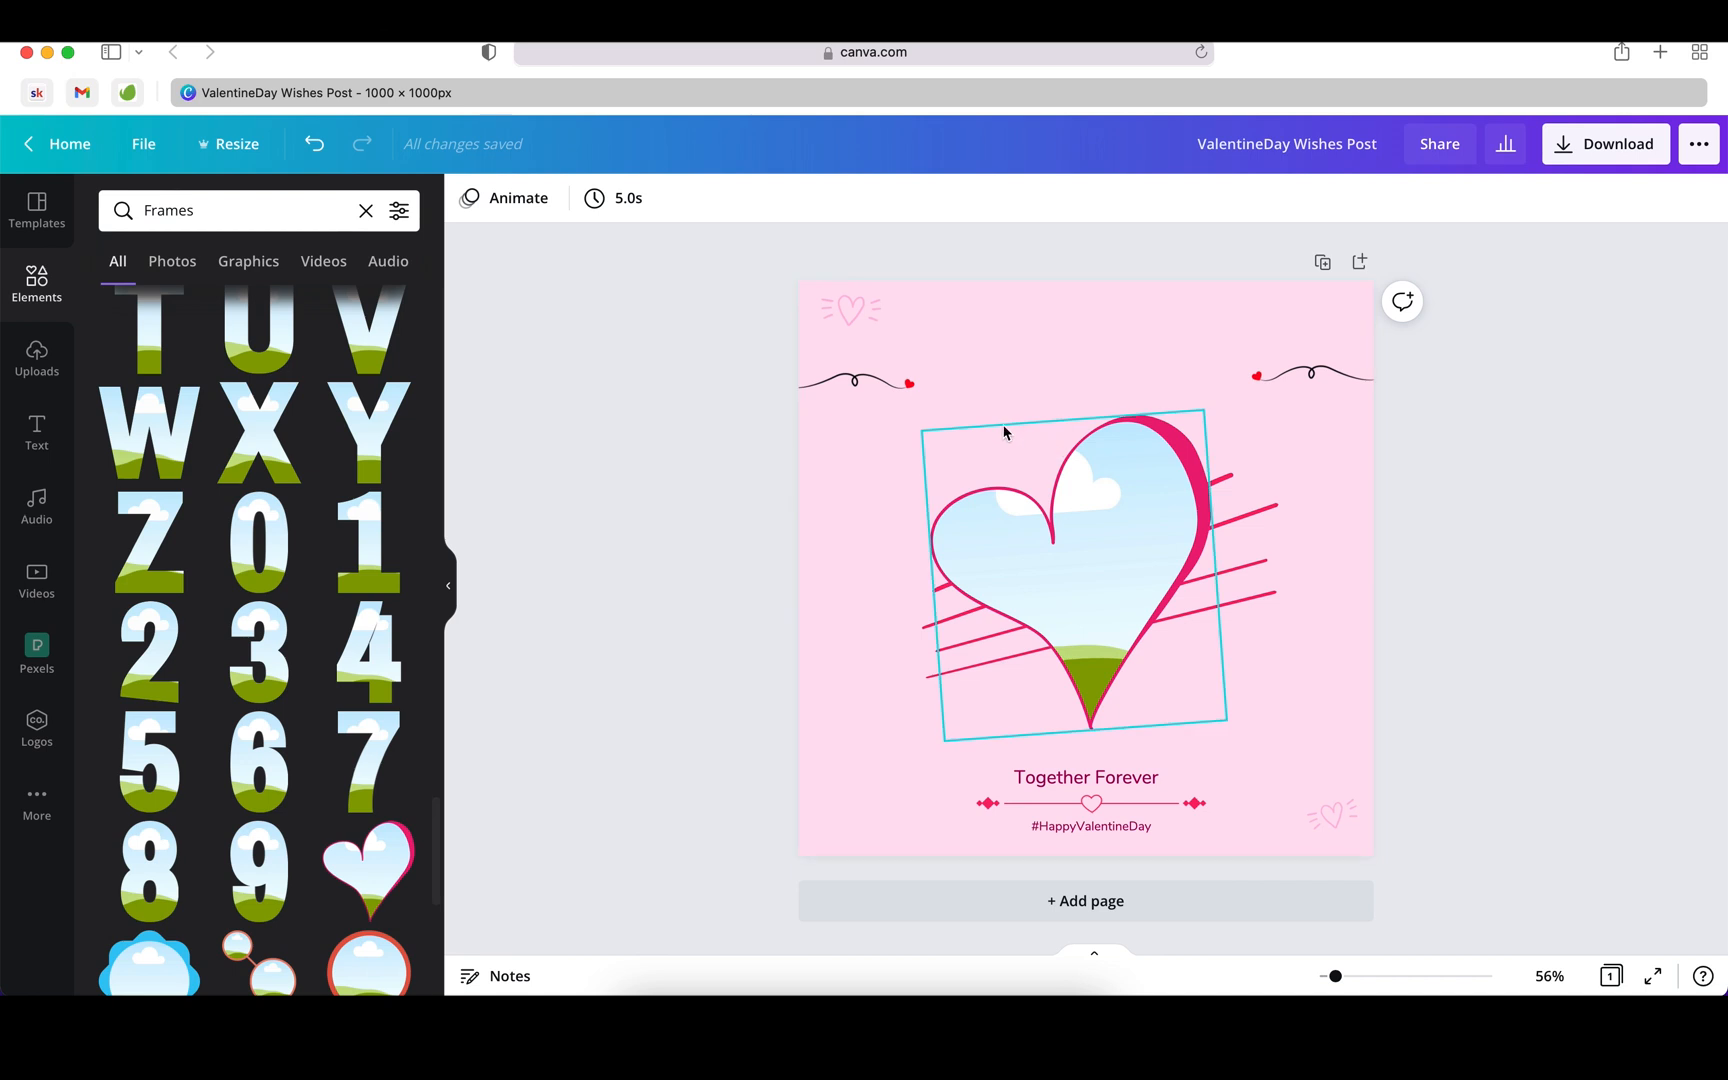
Step: Duplicate the "Together Forever" text above the heart frame and change the copy to "Hundred HEART is not enough"
click(1076, 777)
key(super+d)
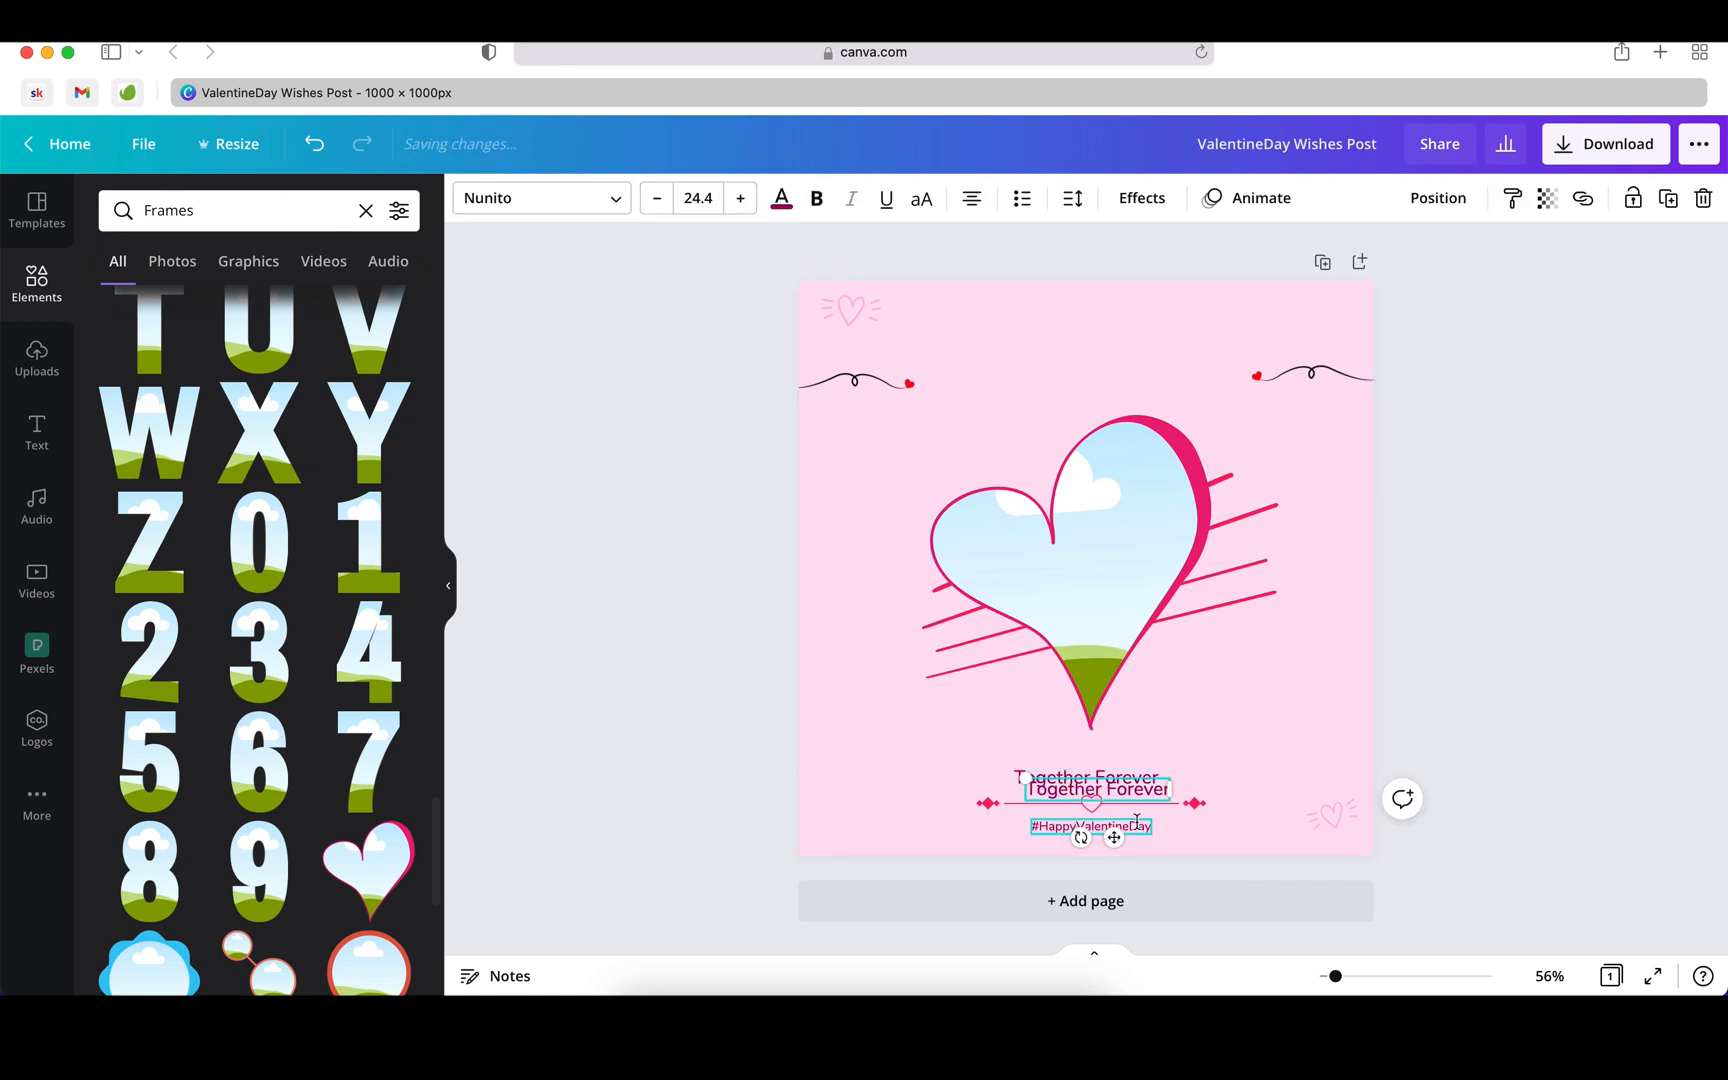
drag(1112, 838, 1091, 409)
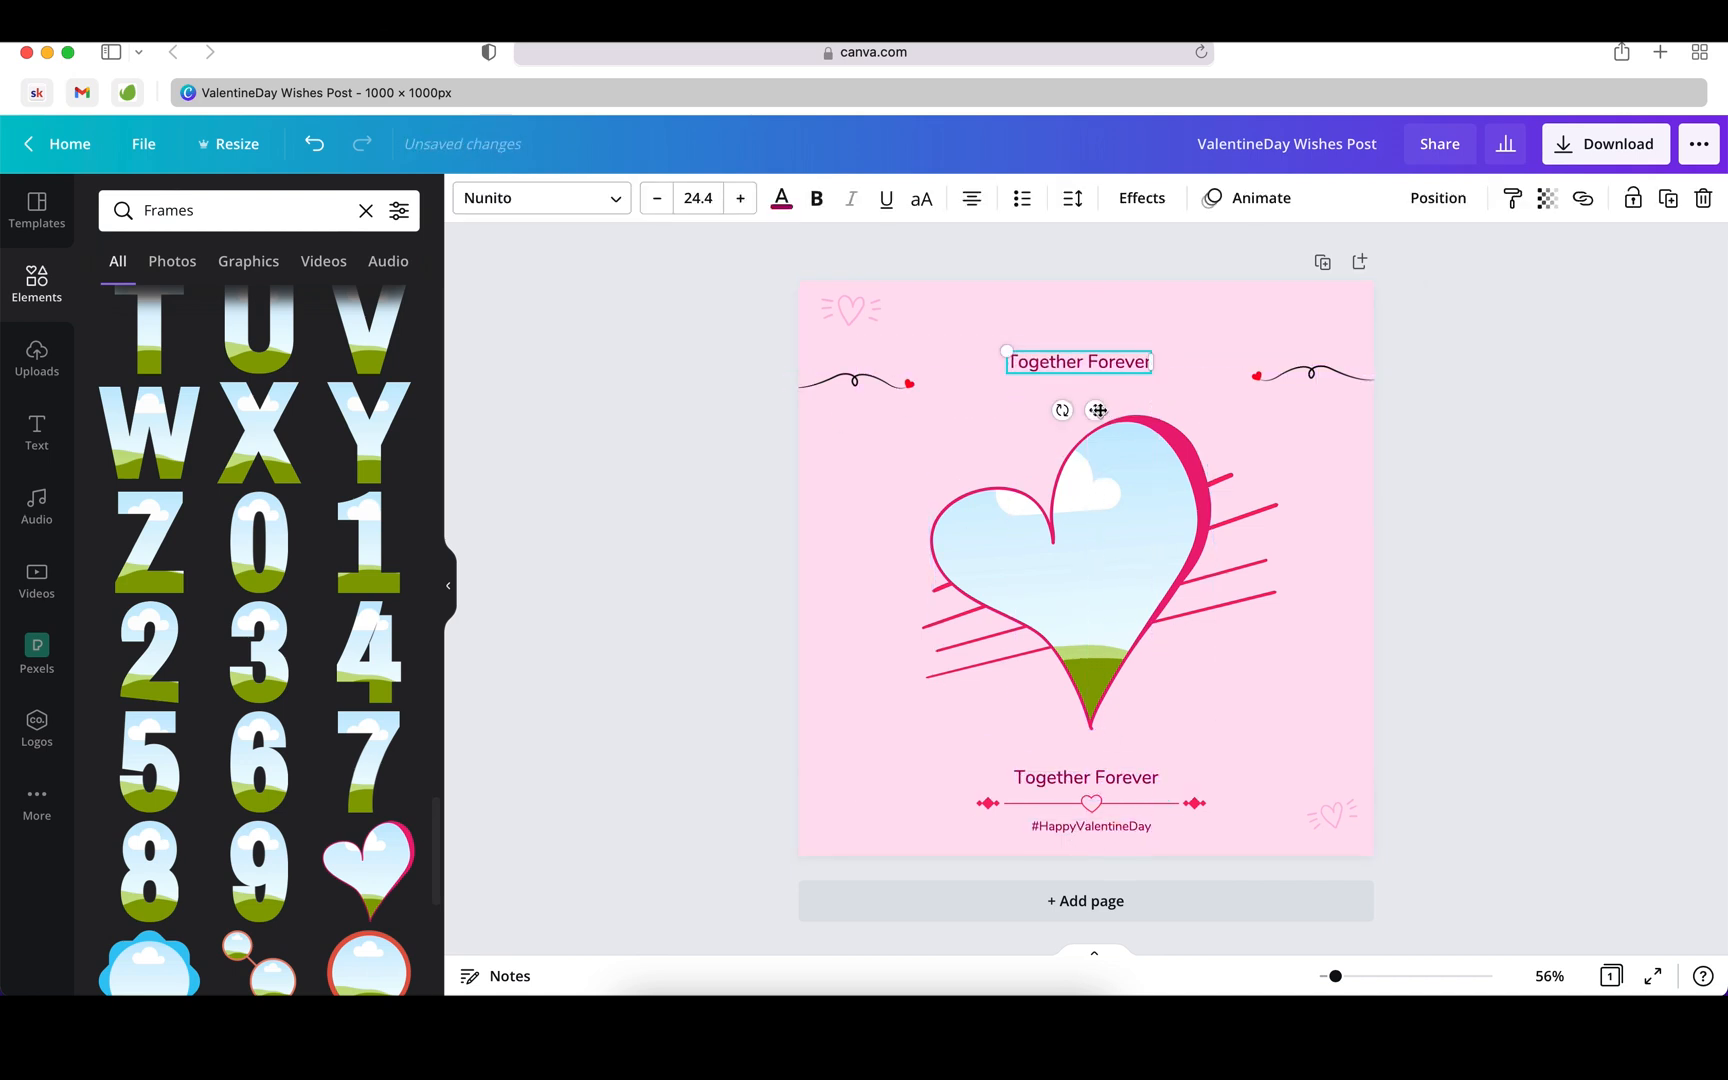
double_click(1081, 358)
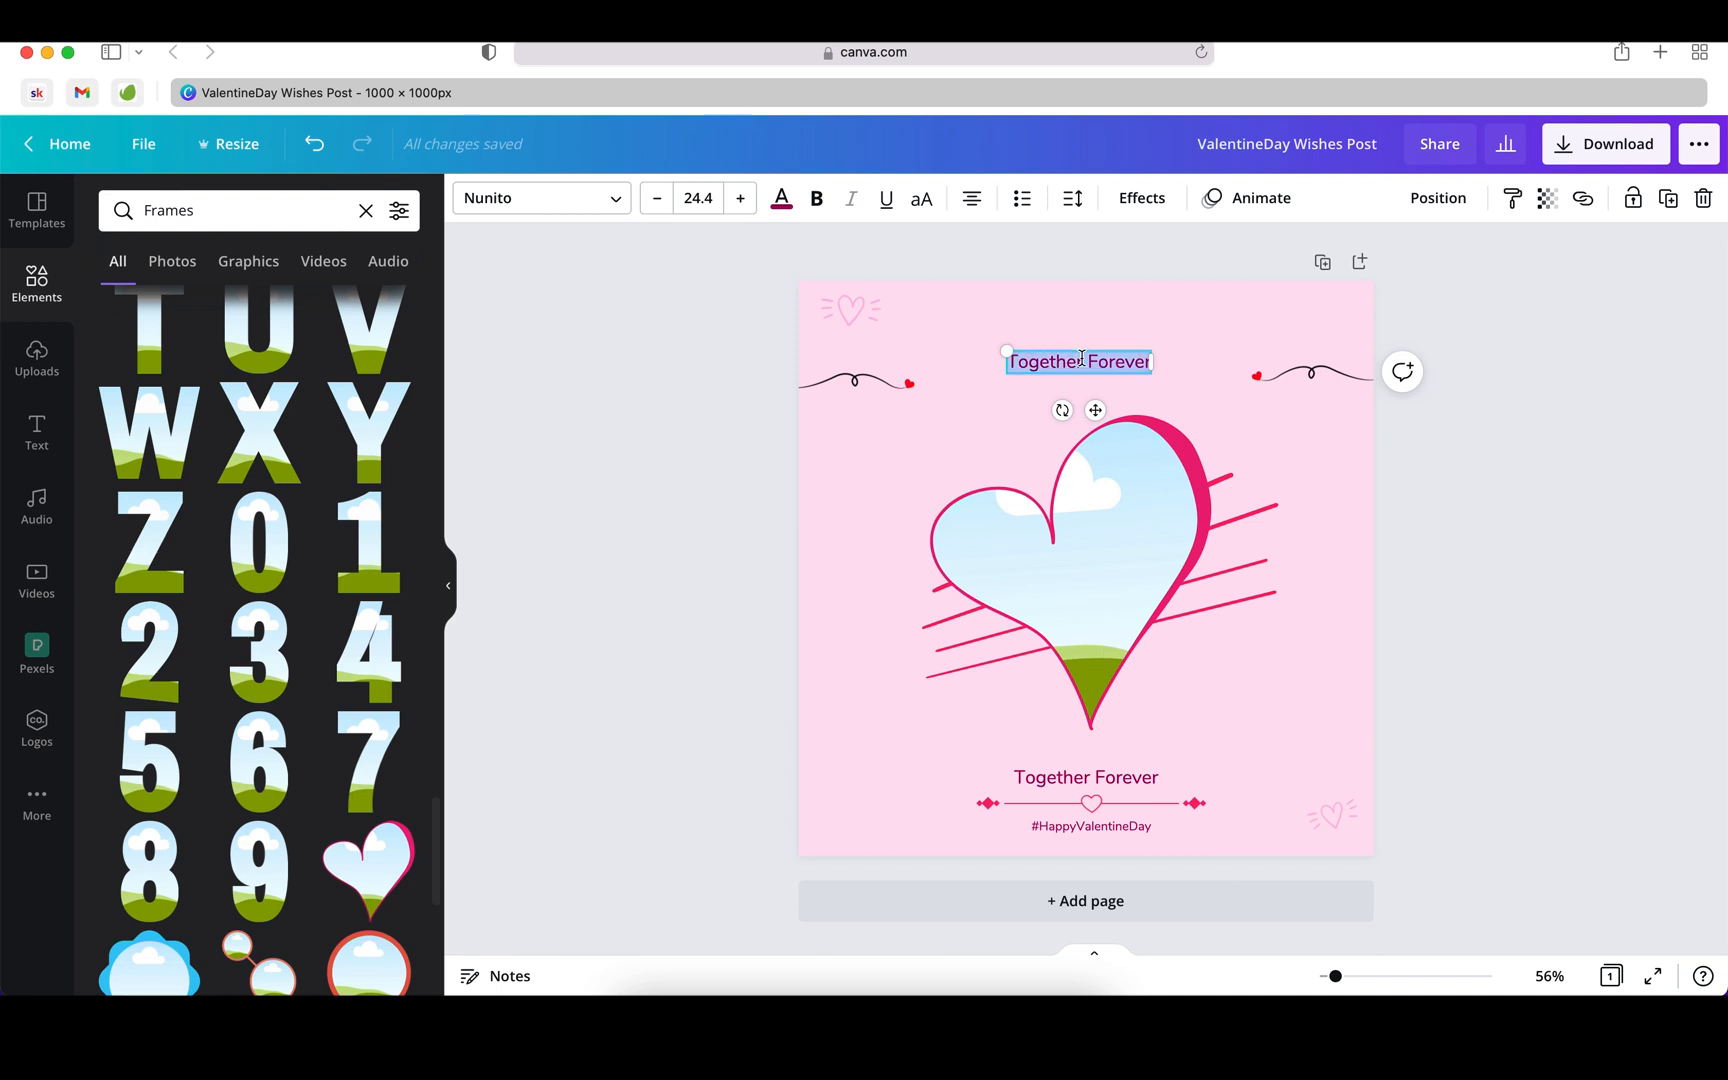
text(Hund)
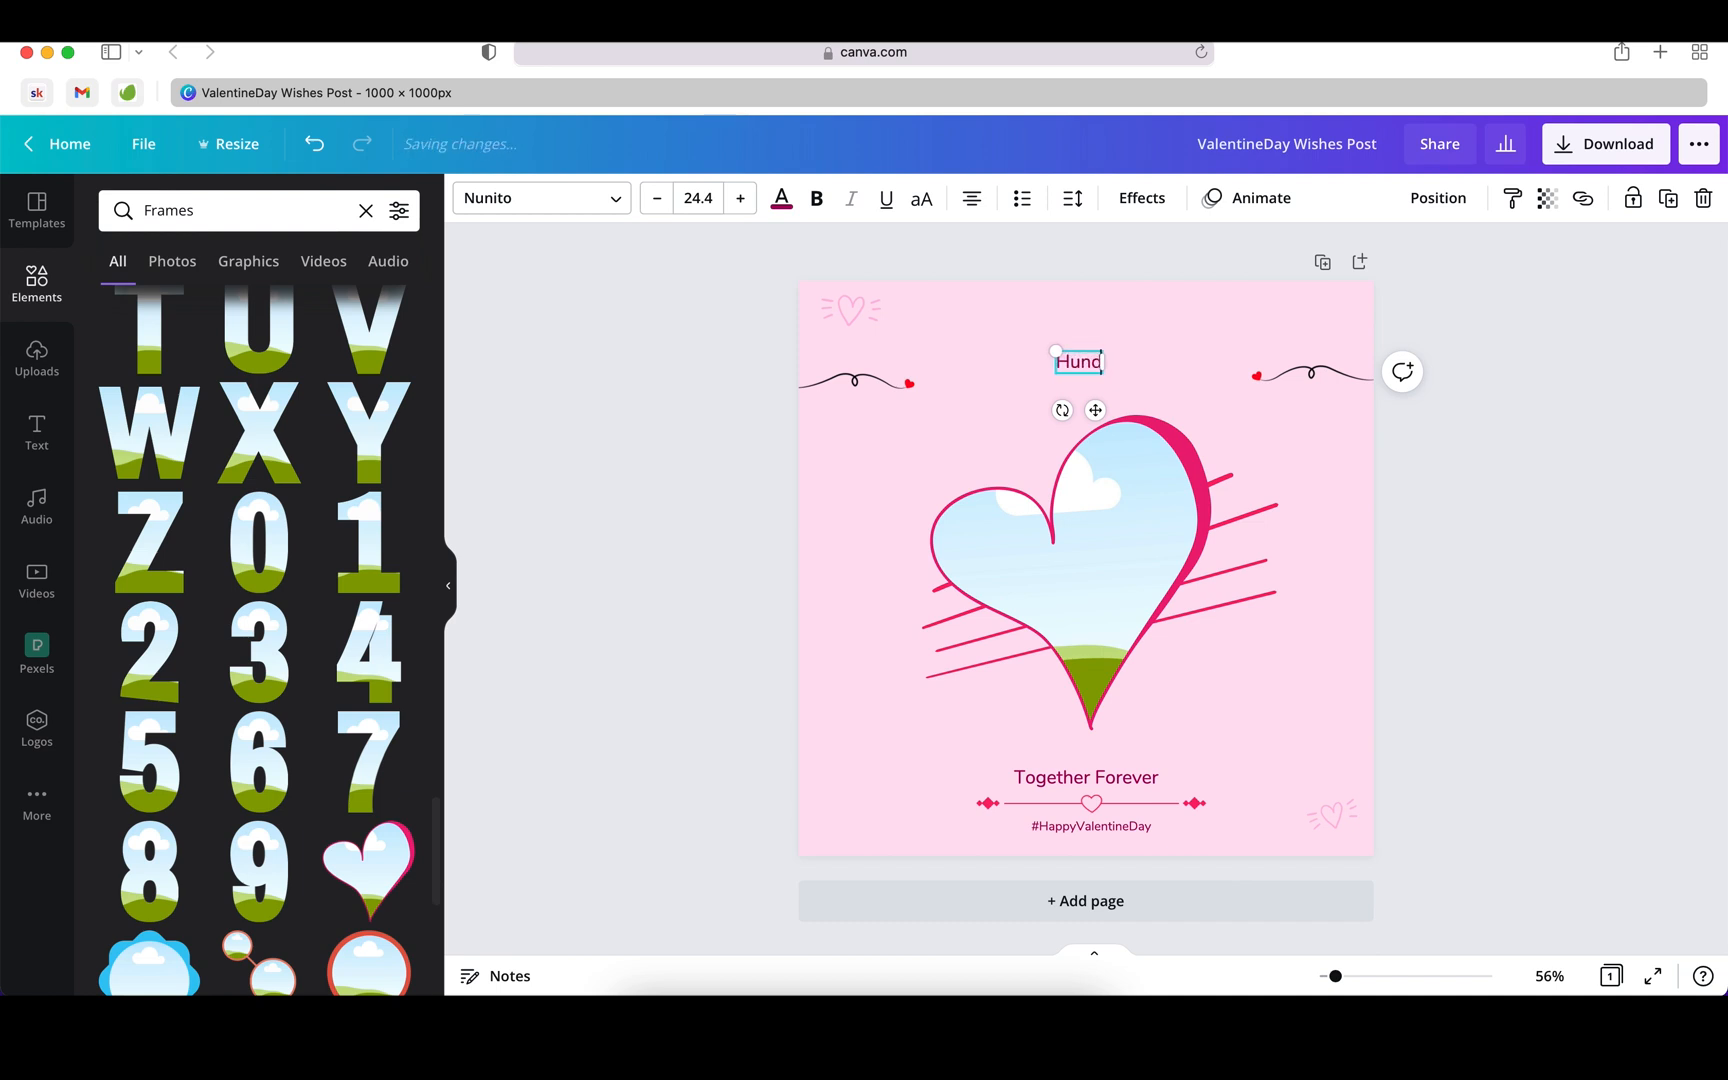
text(red HEART is not)
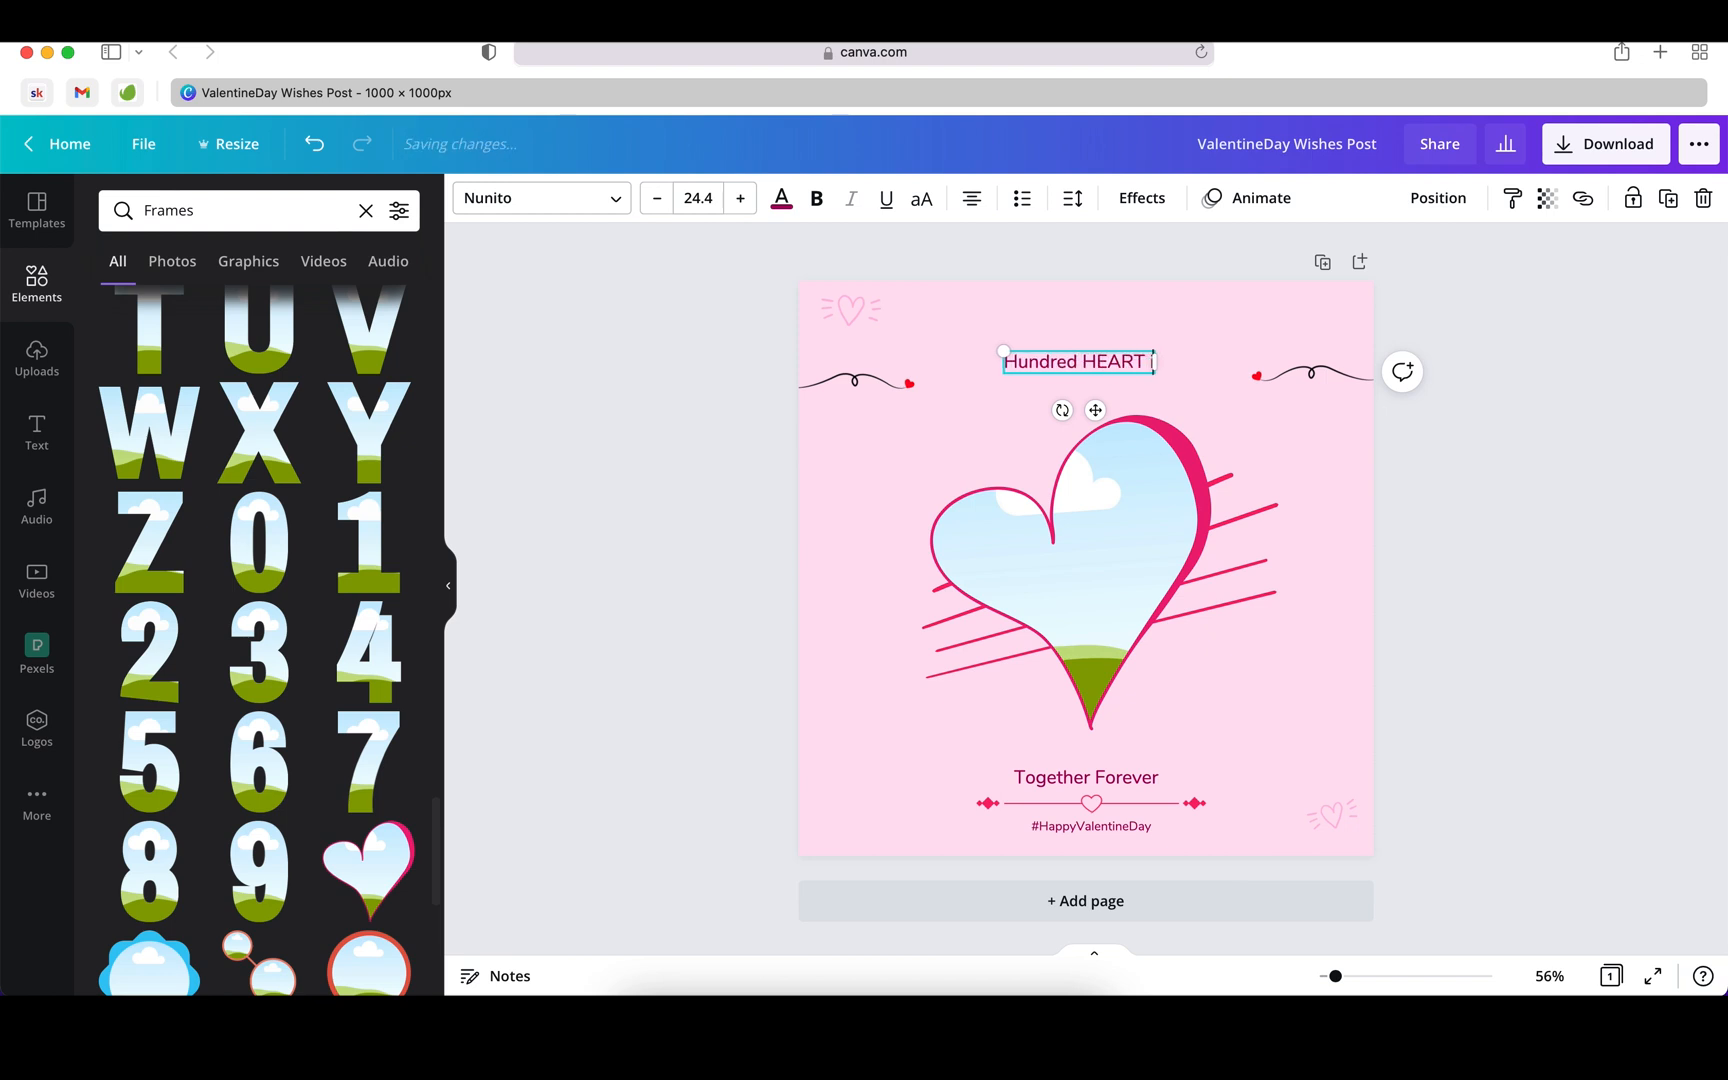
text( enou)
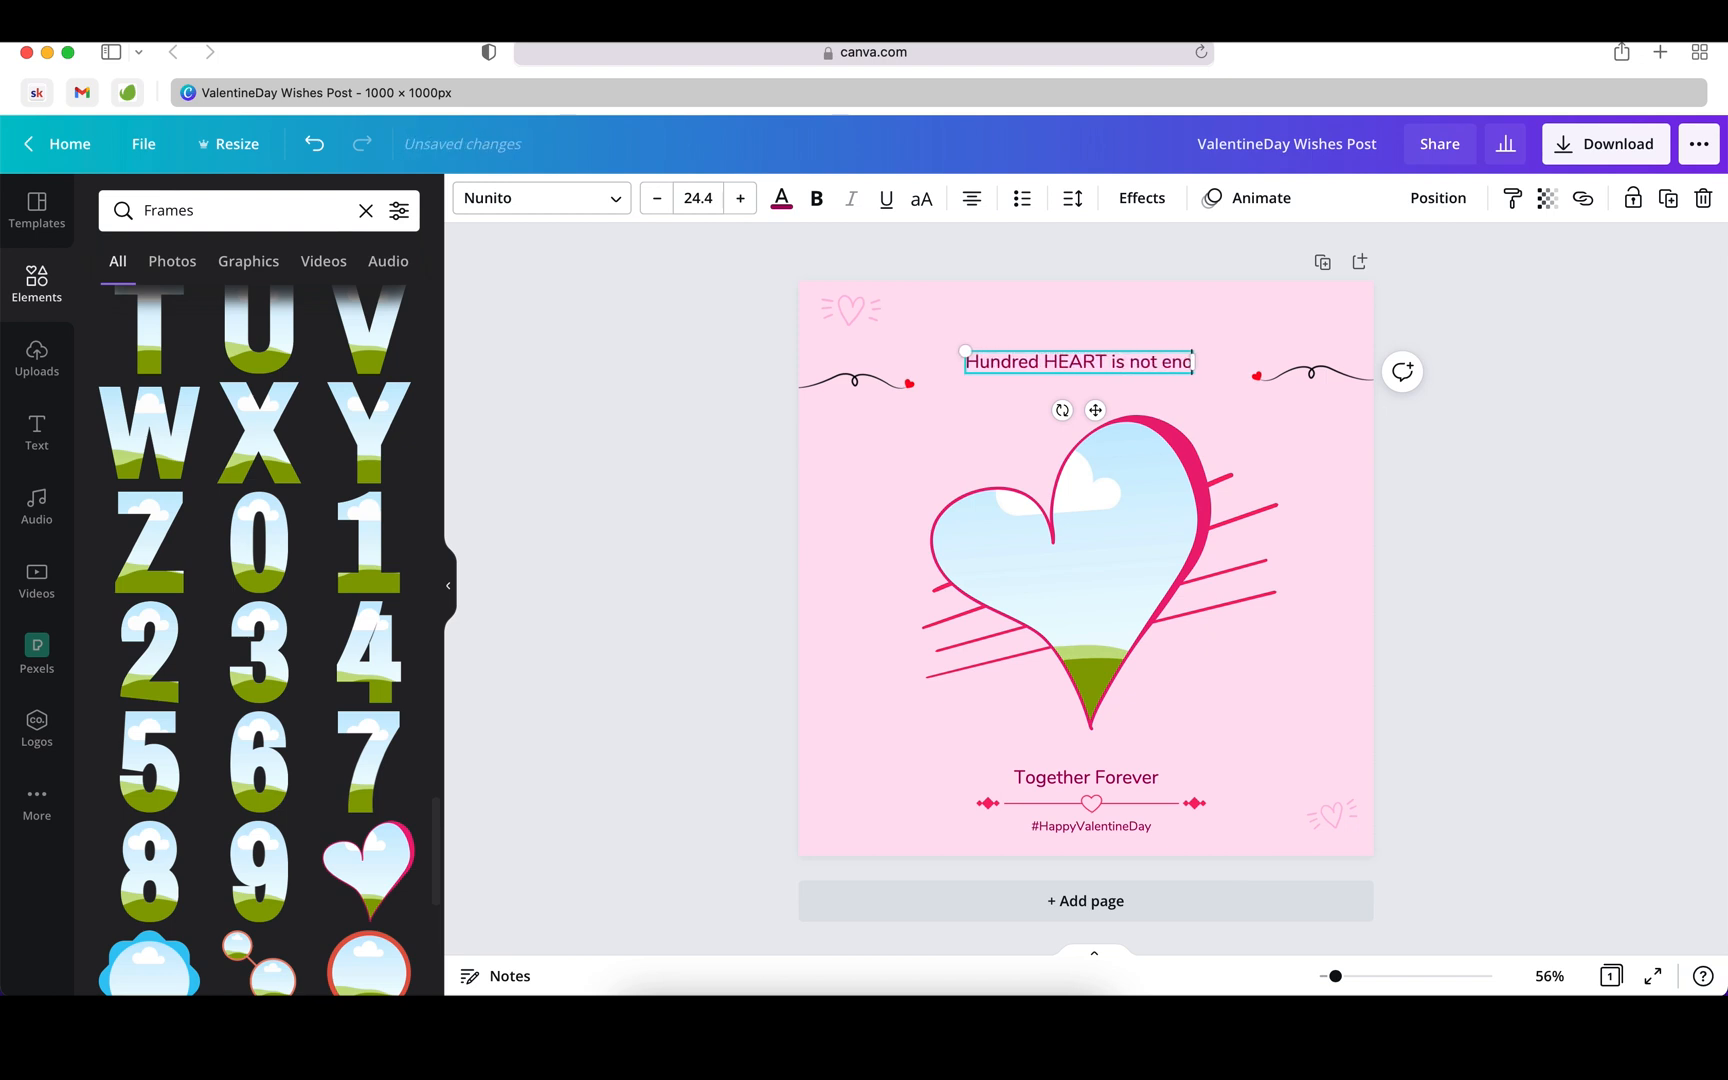
text(ght)
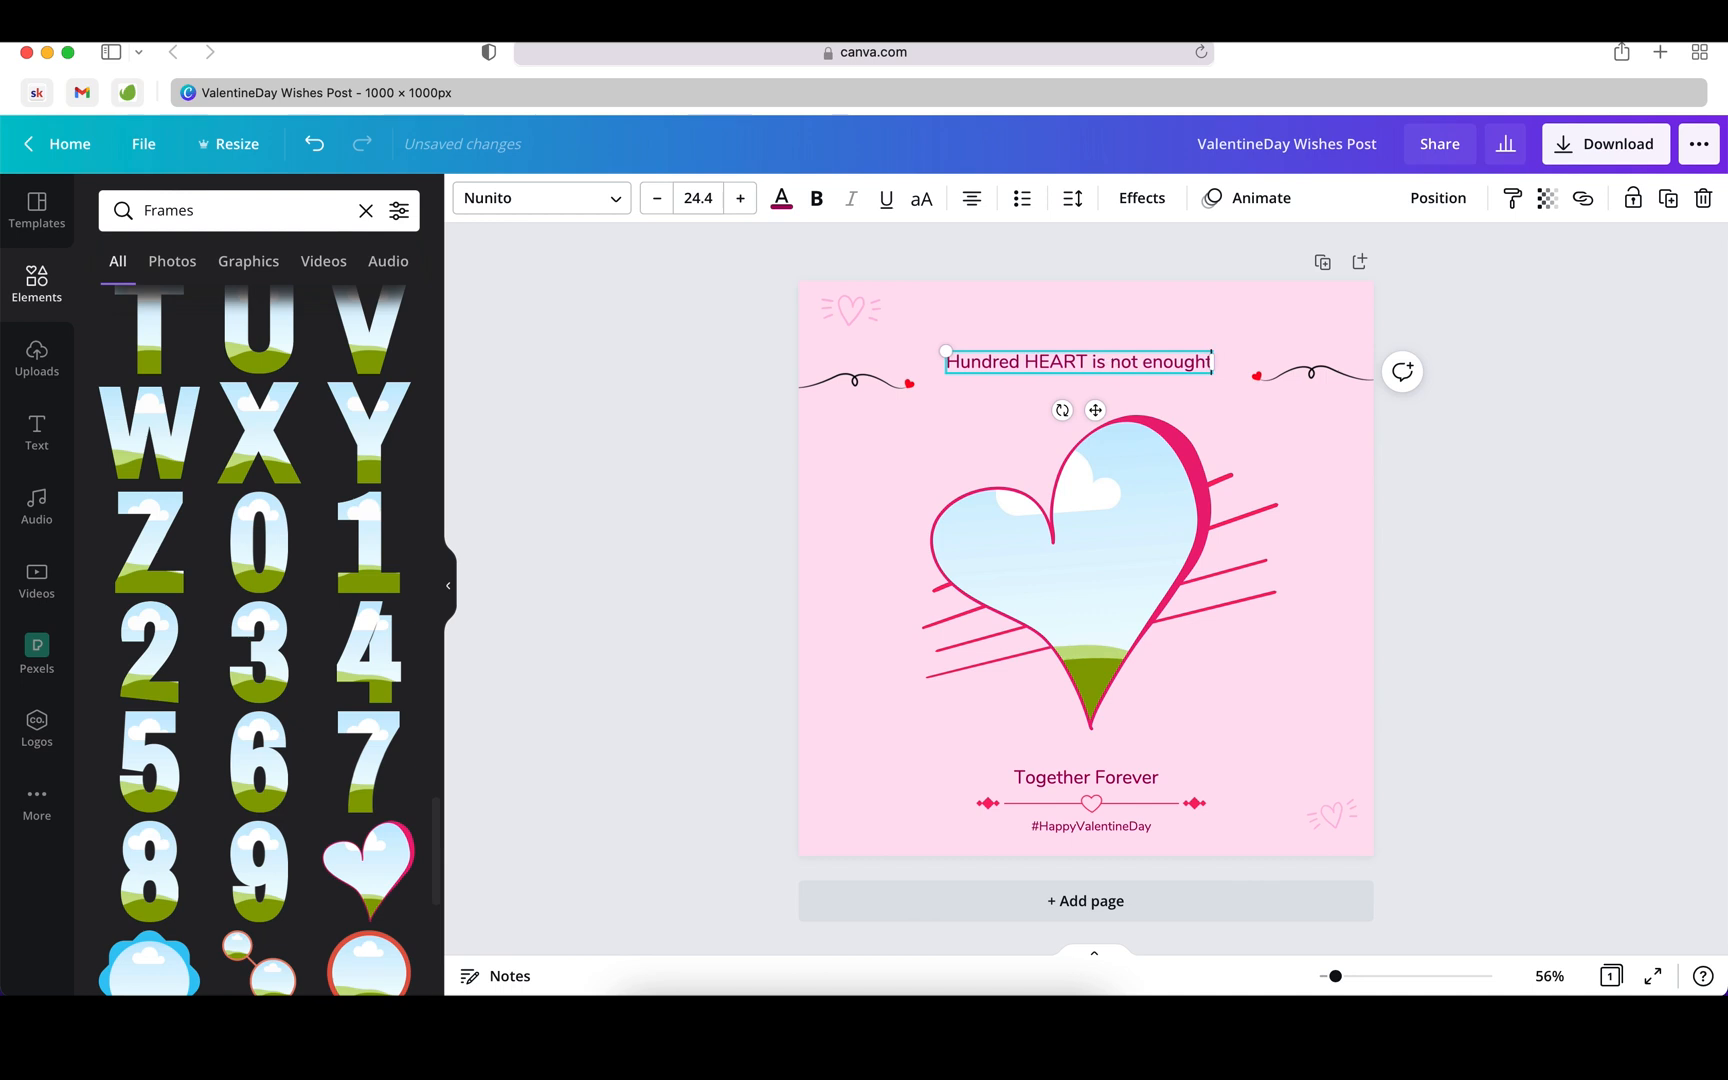
key(BackSpace)
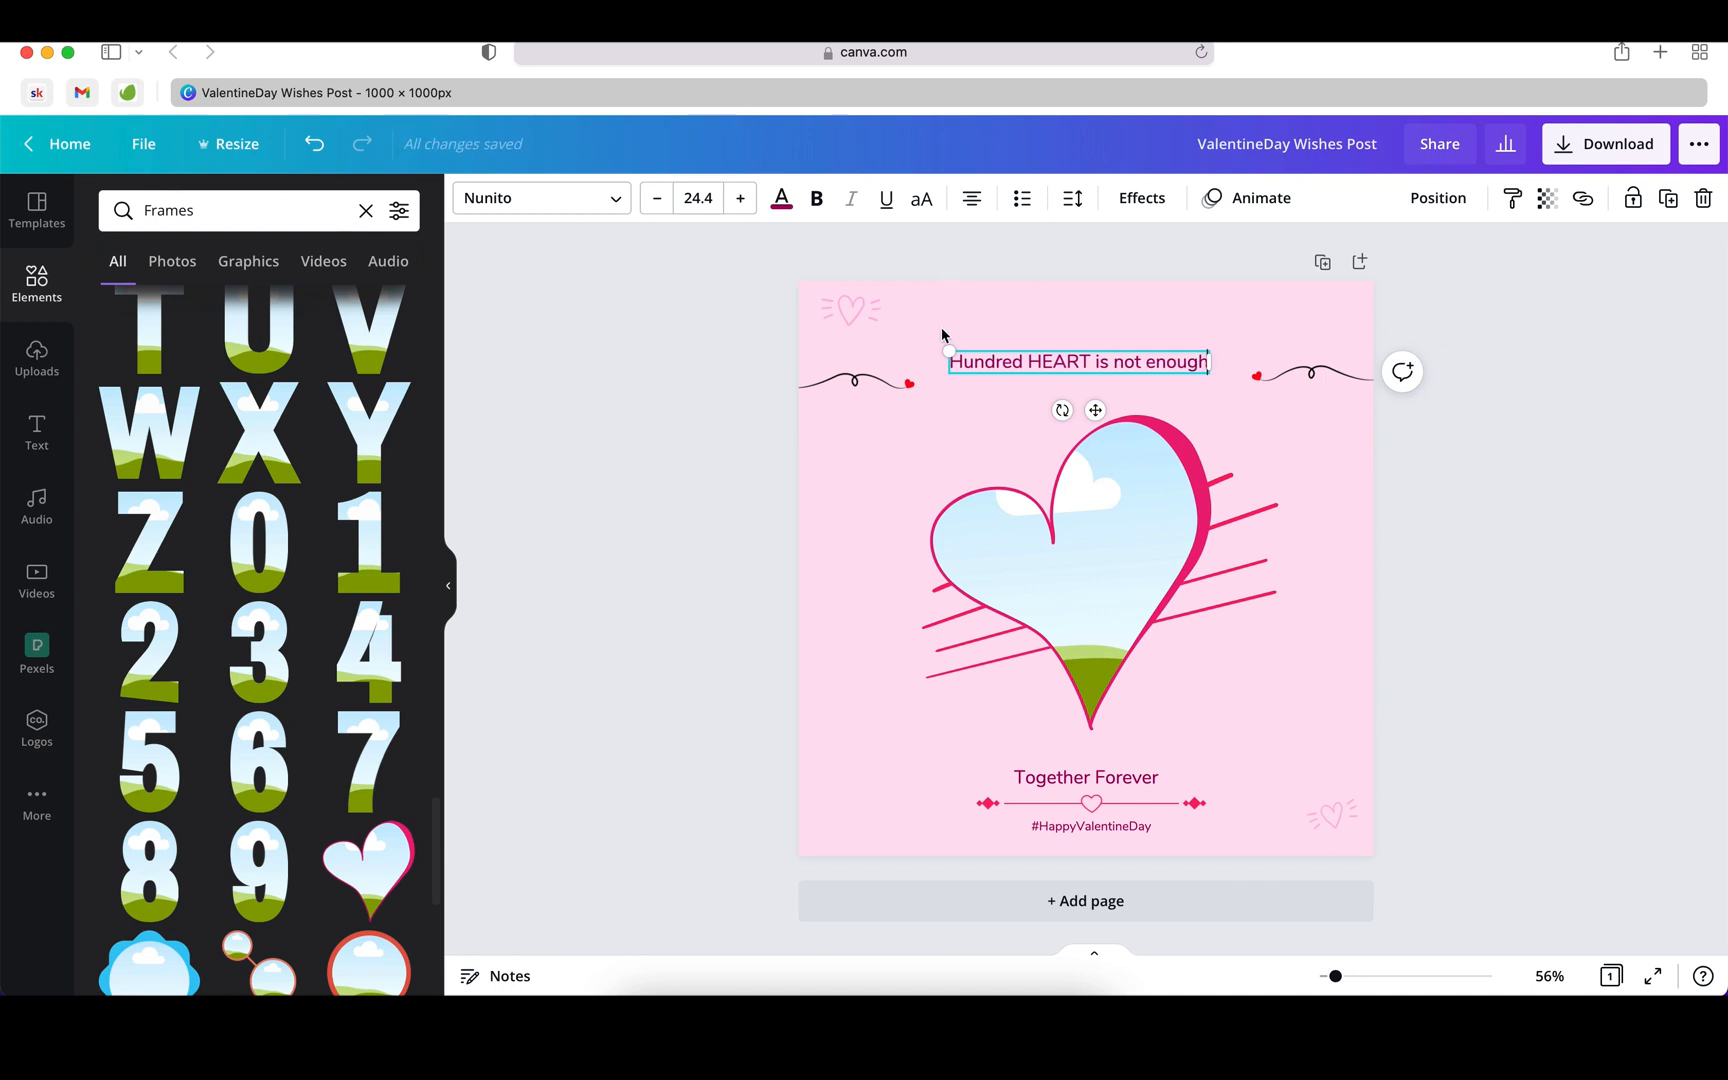
Step: Try the "Hundred HEART is not enough" text at size 22.6 past the page's right edge and undo both changes
drag(954, 352, 964, 351)
drag(1099, 409, 1506, 365)
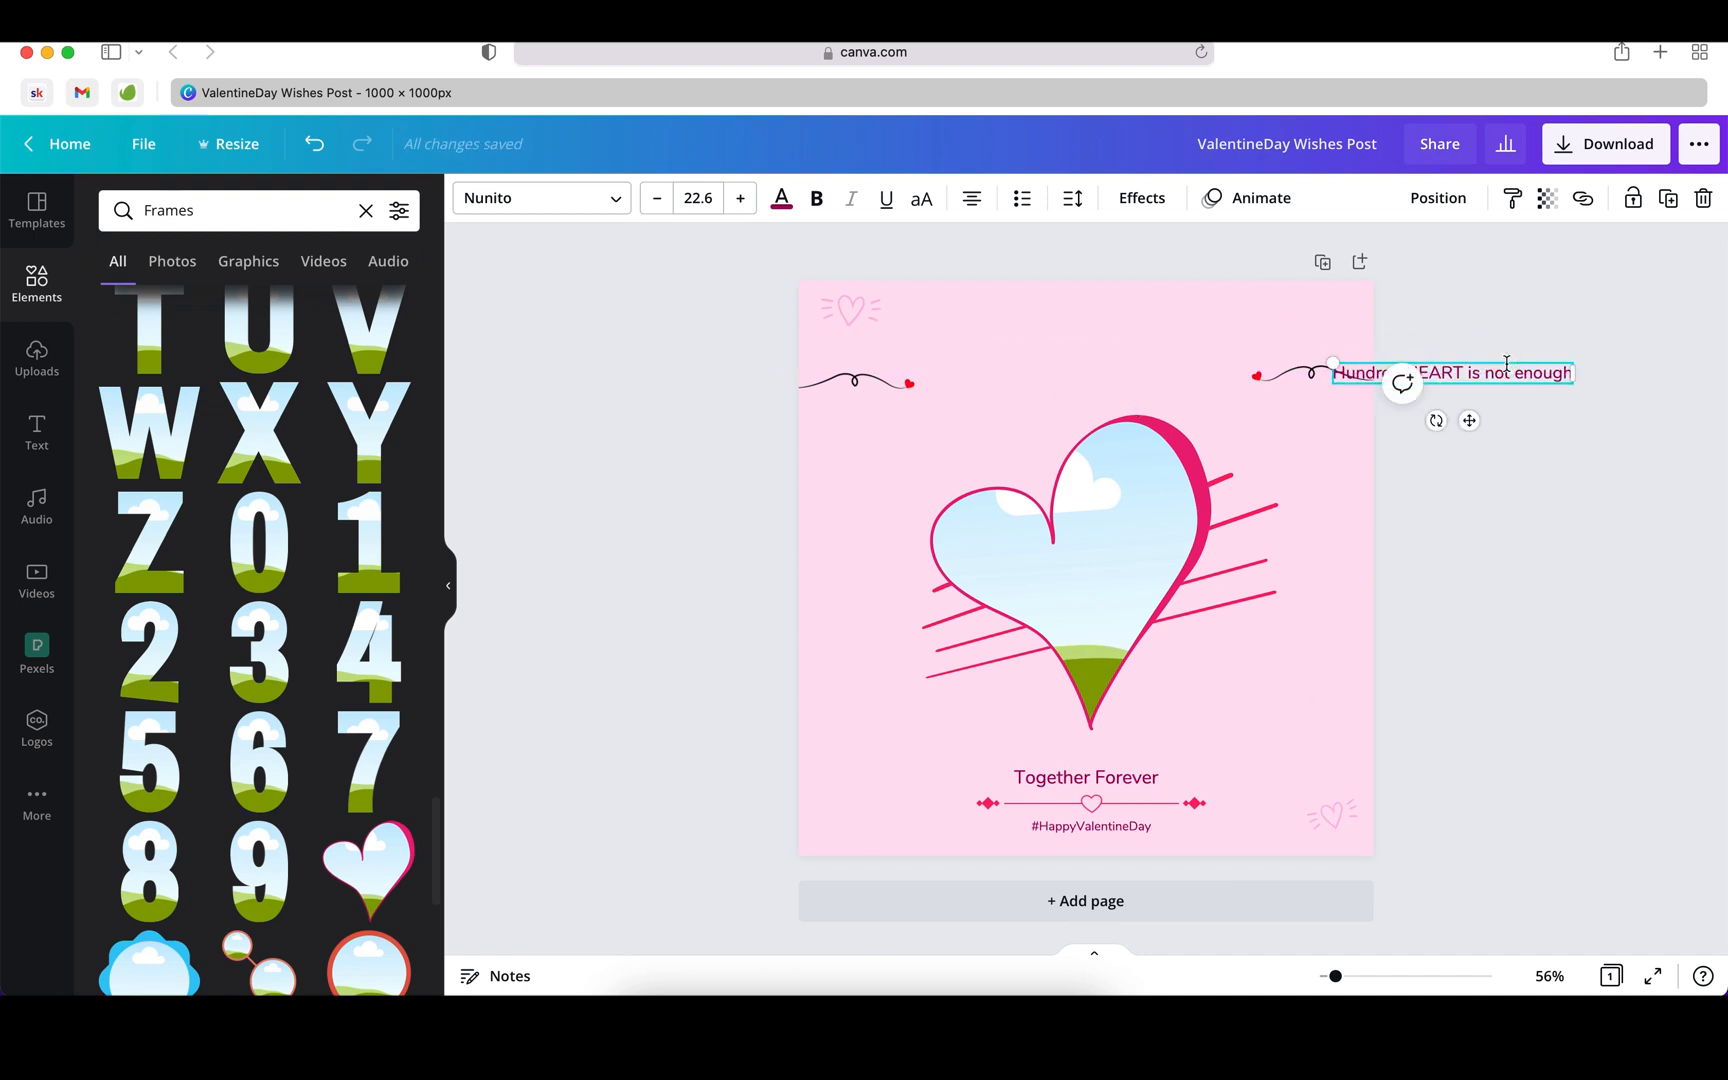
key(super+z)
key(super+z)
key(super+z)
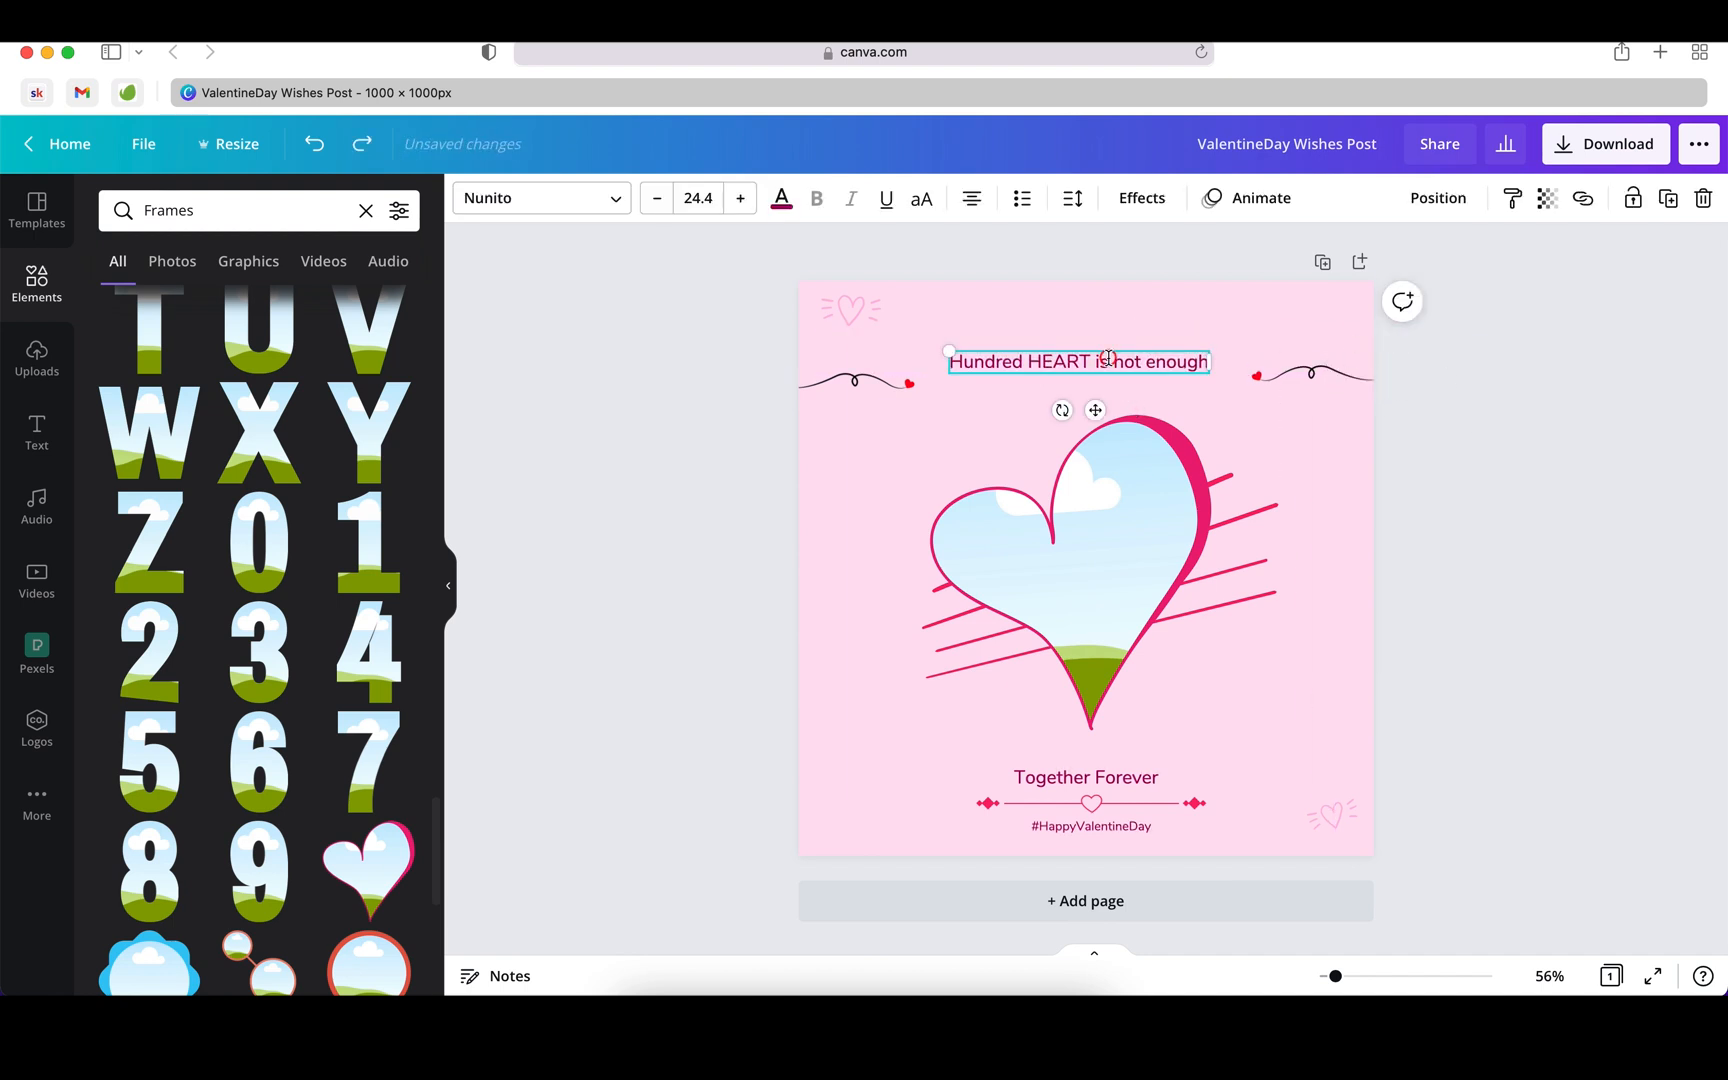
Step: Move "Hundred HEART is not enough" slightly up and duplicate it directly beneath, changing the copy to "to explain my LOVE to you!"
drag(1096, 408, 1092, 392)
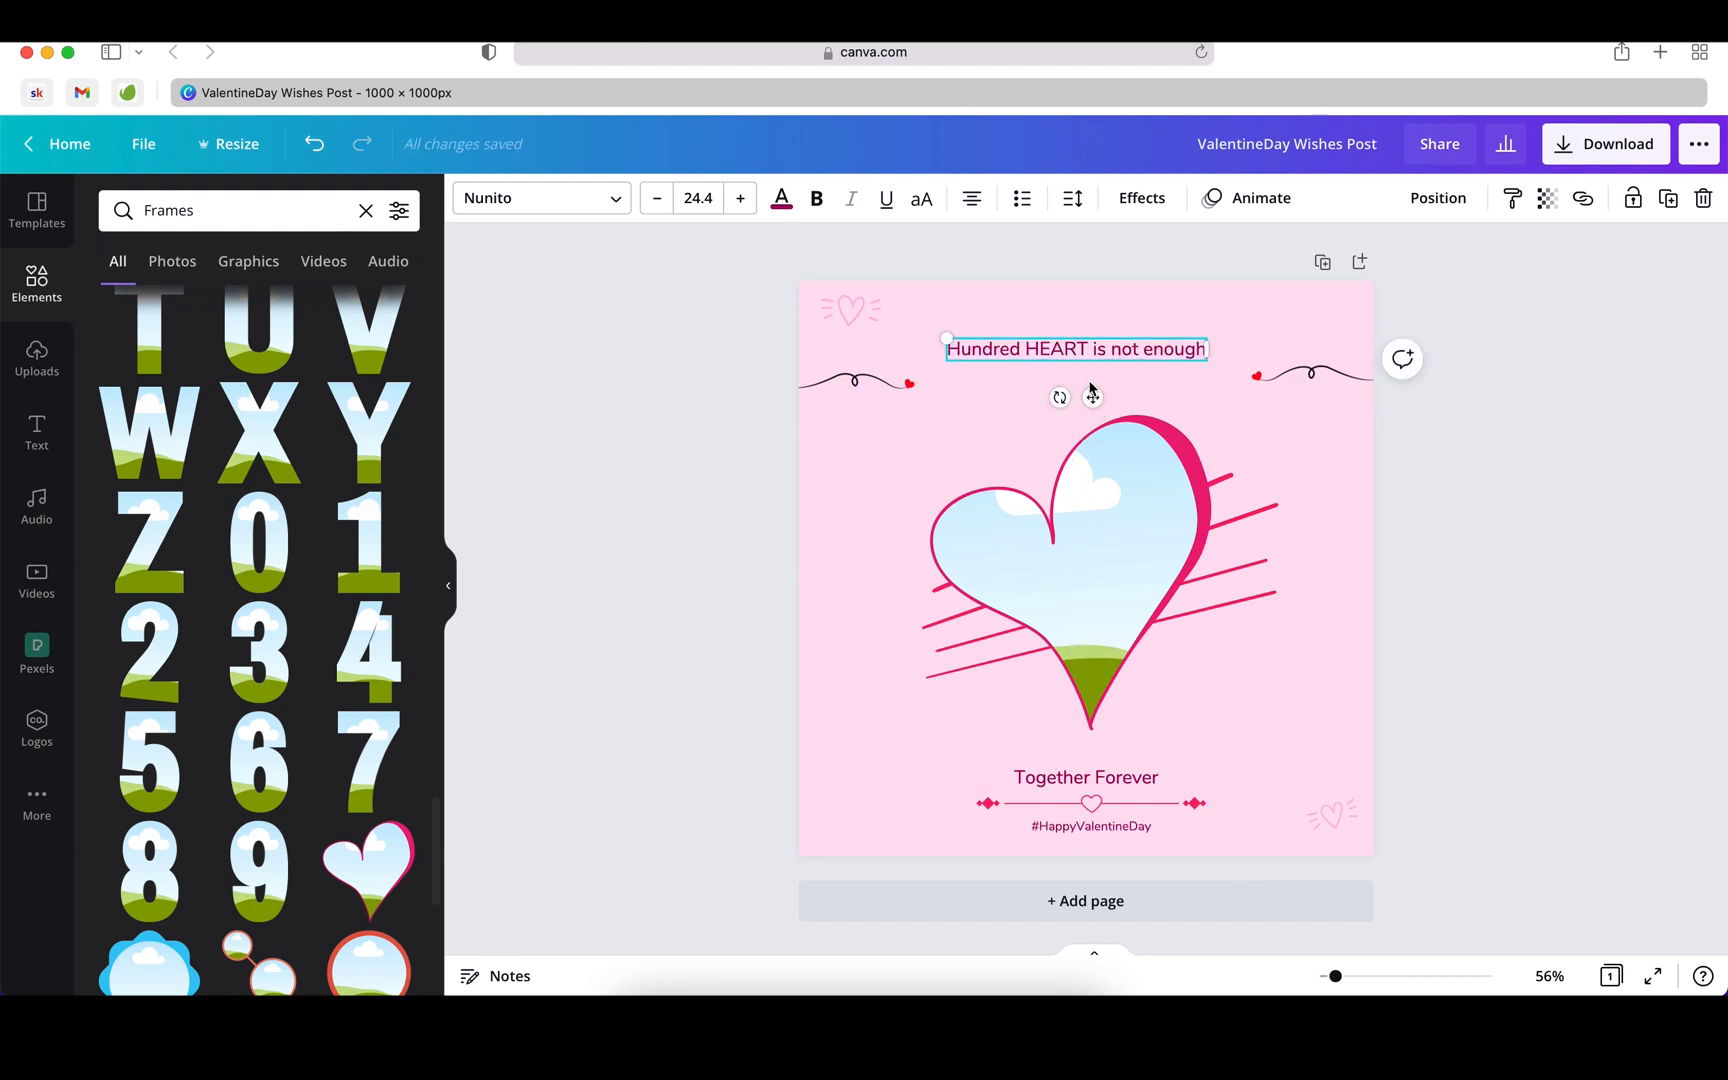
click(1489, 396)
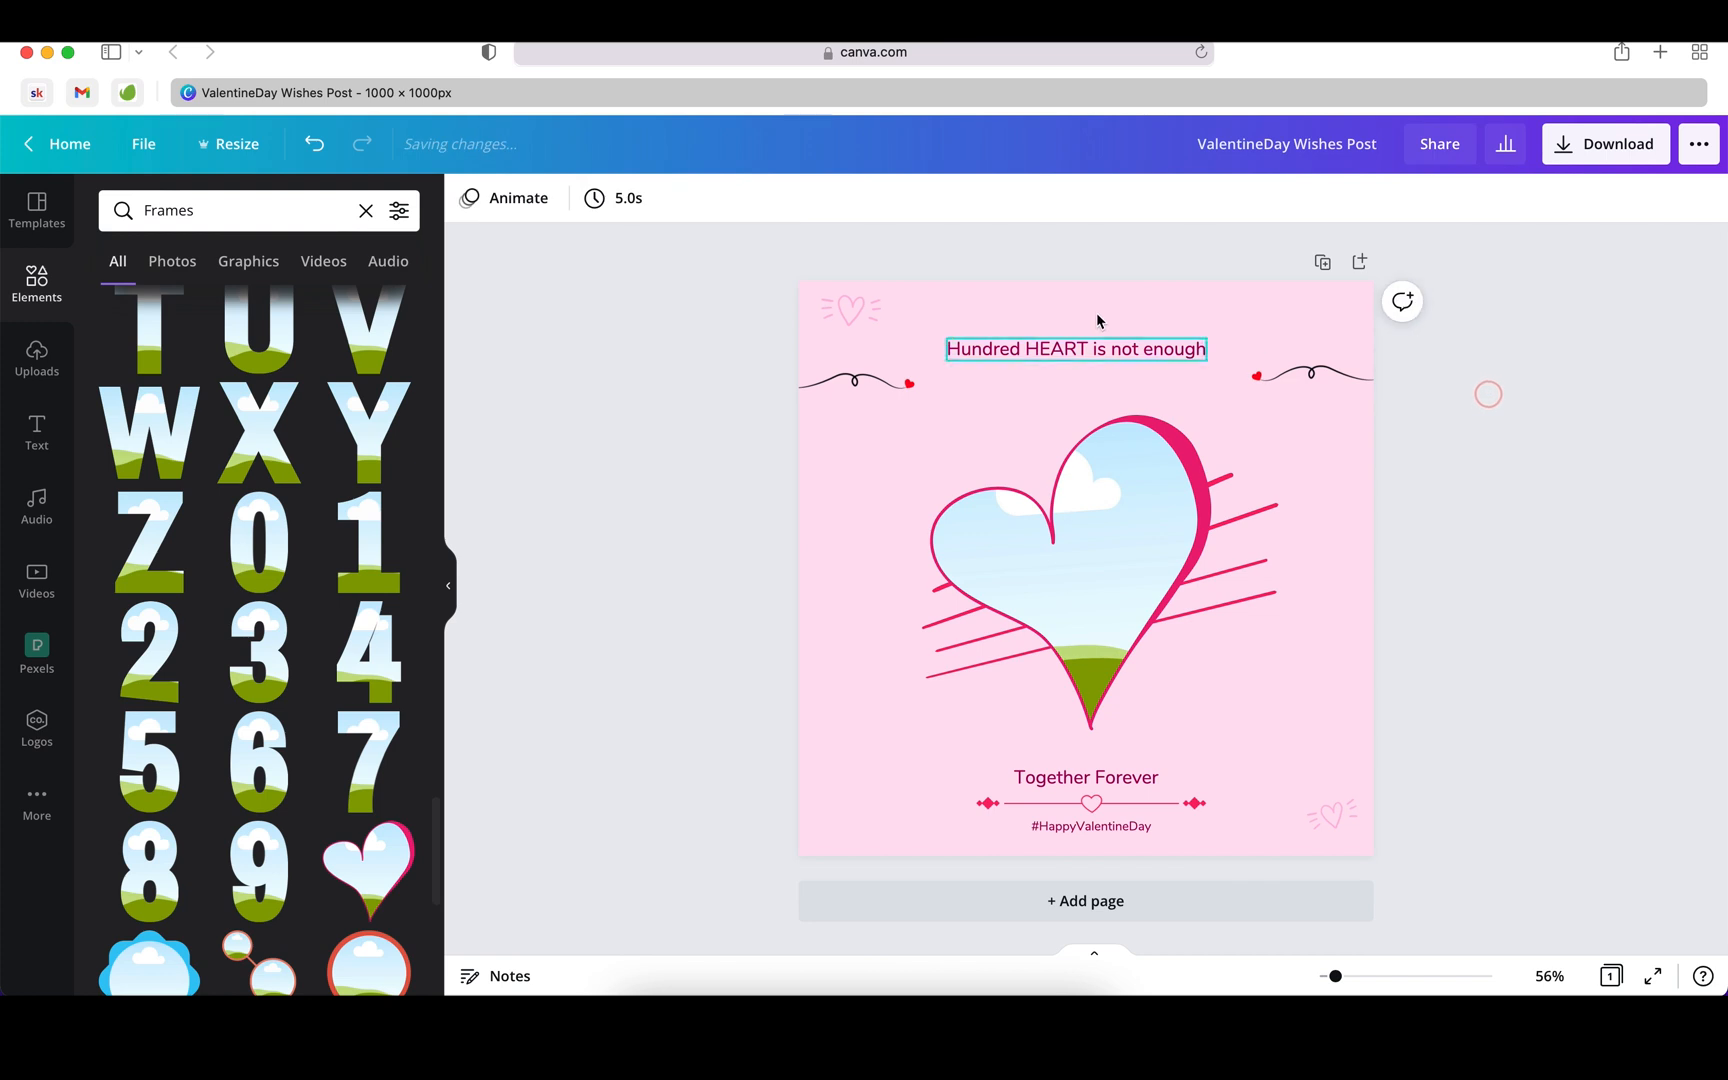
drag(1095, 338, 1099, 420)
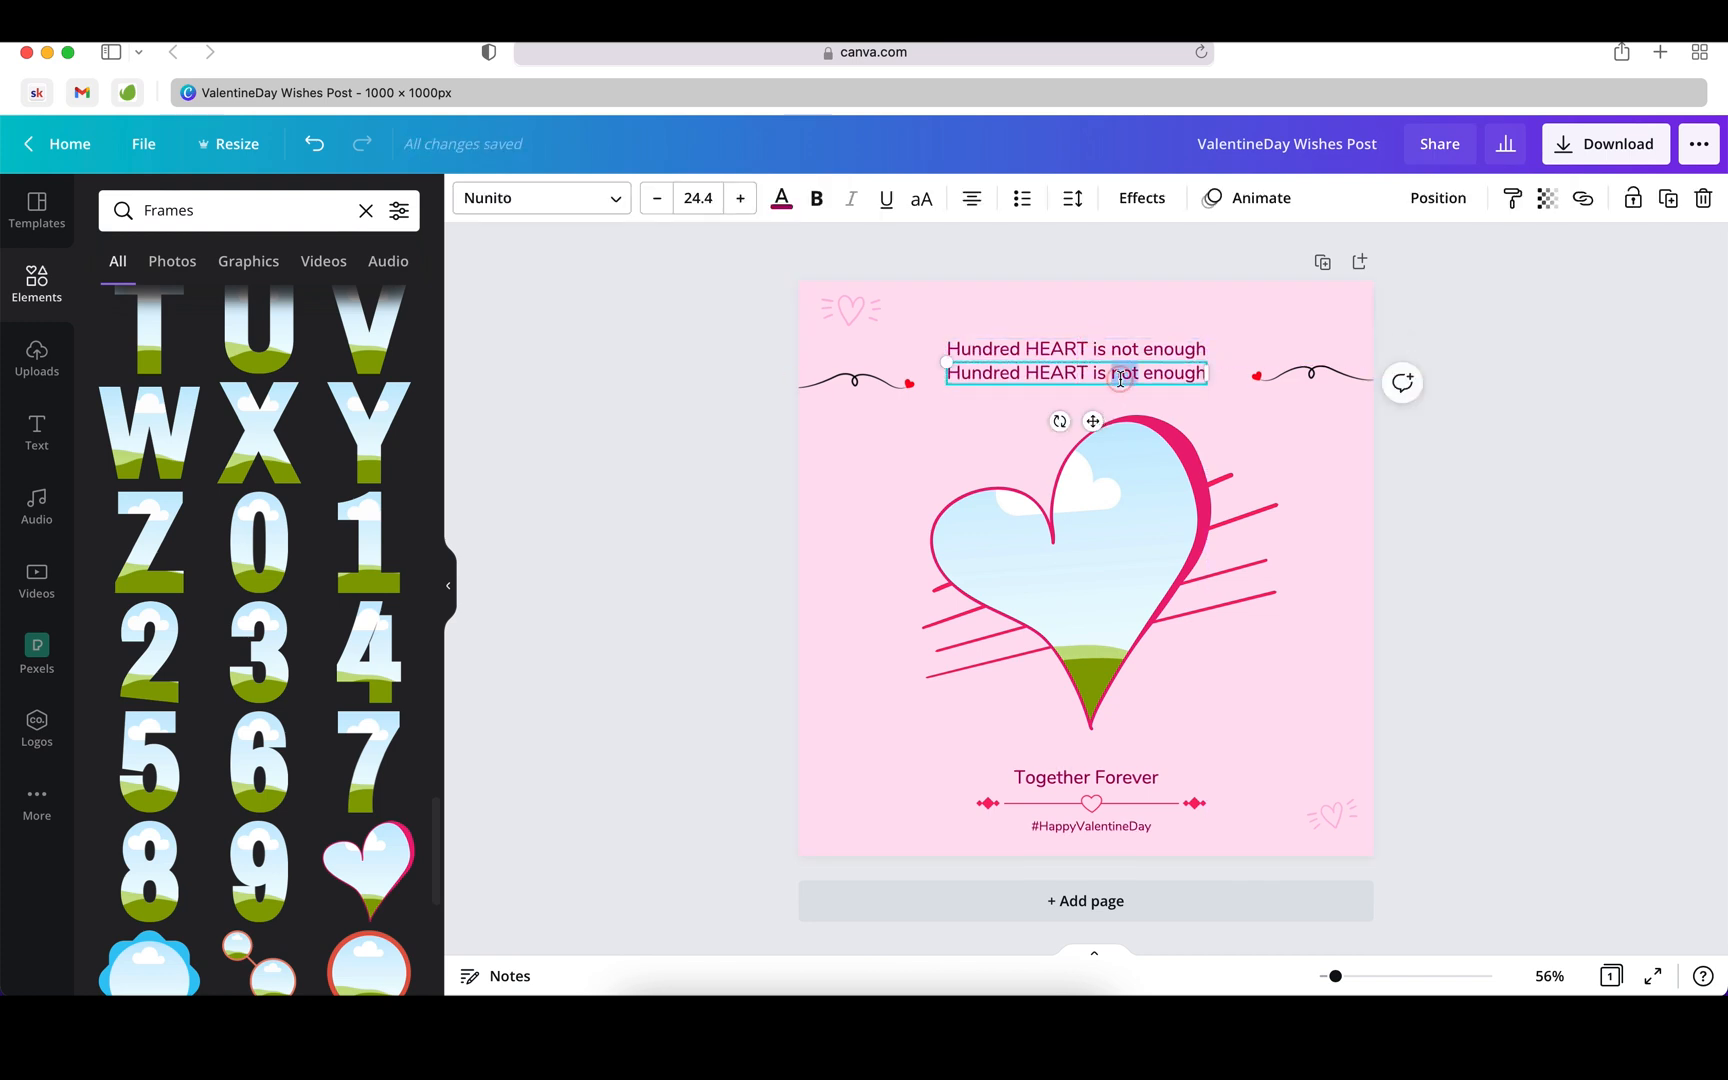
triple_click(1120, 380)
key(BackSpace)
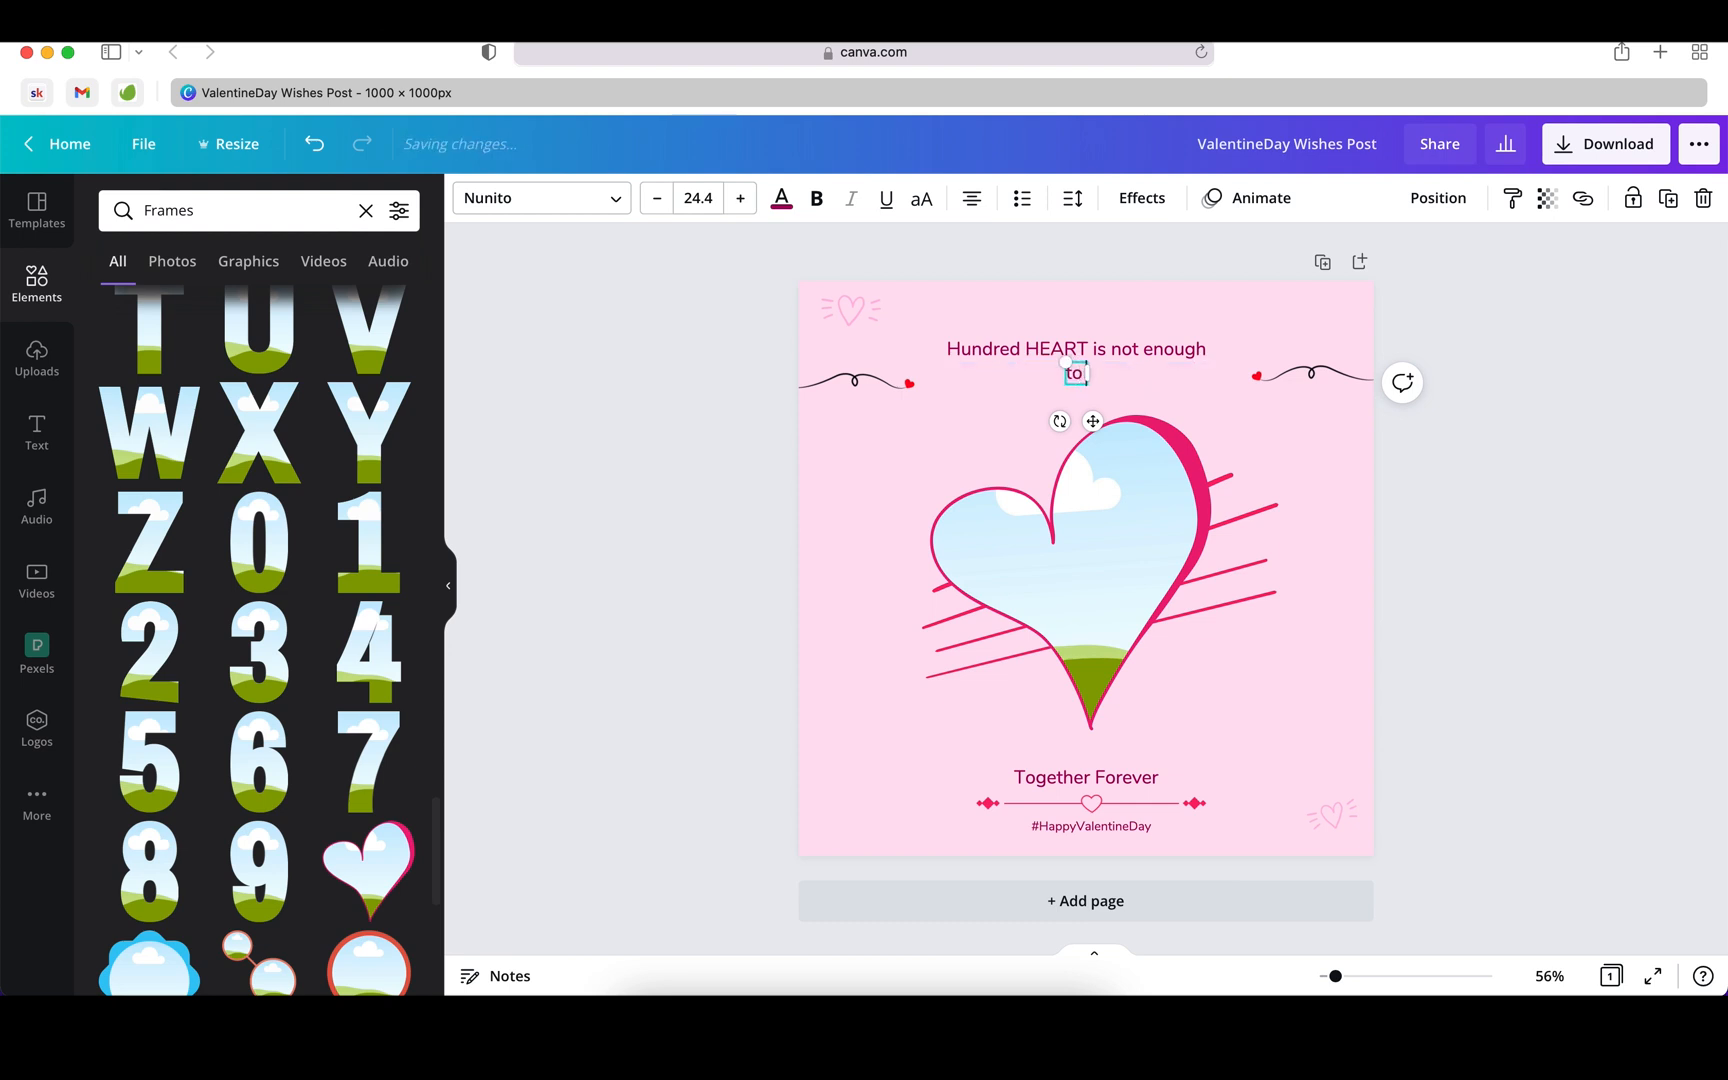
text(to explain my LOVE to)
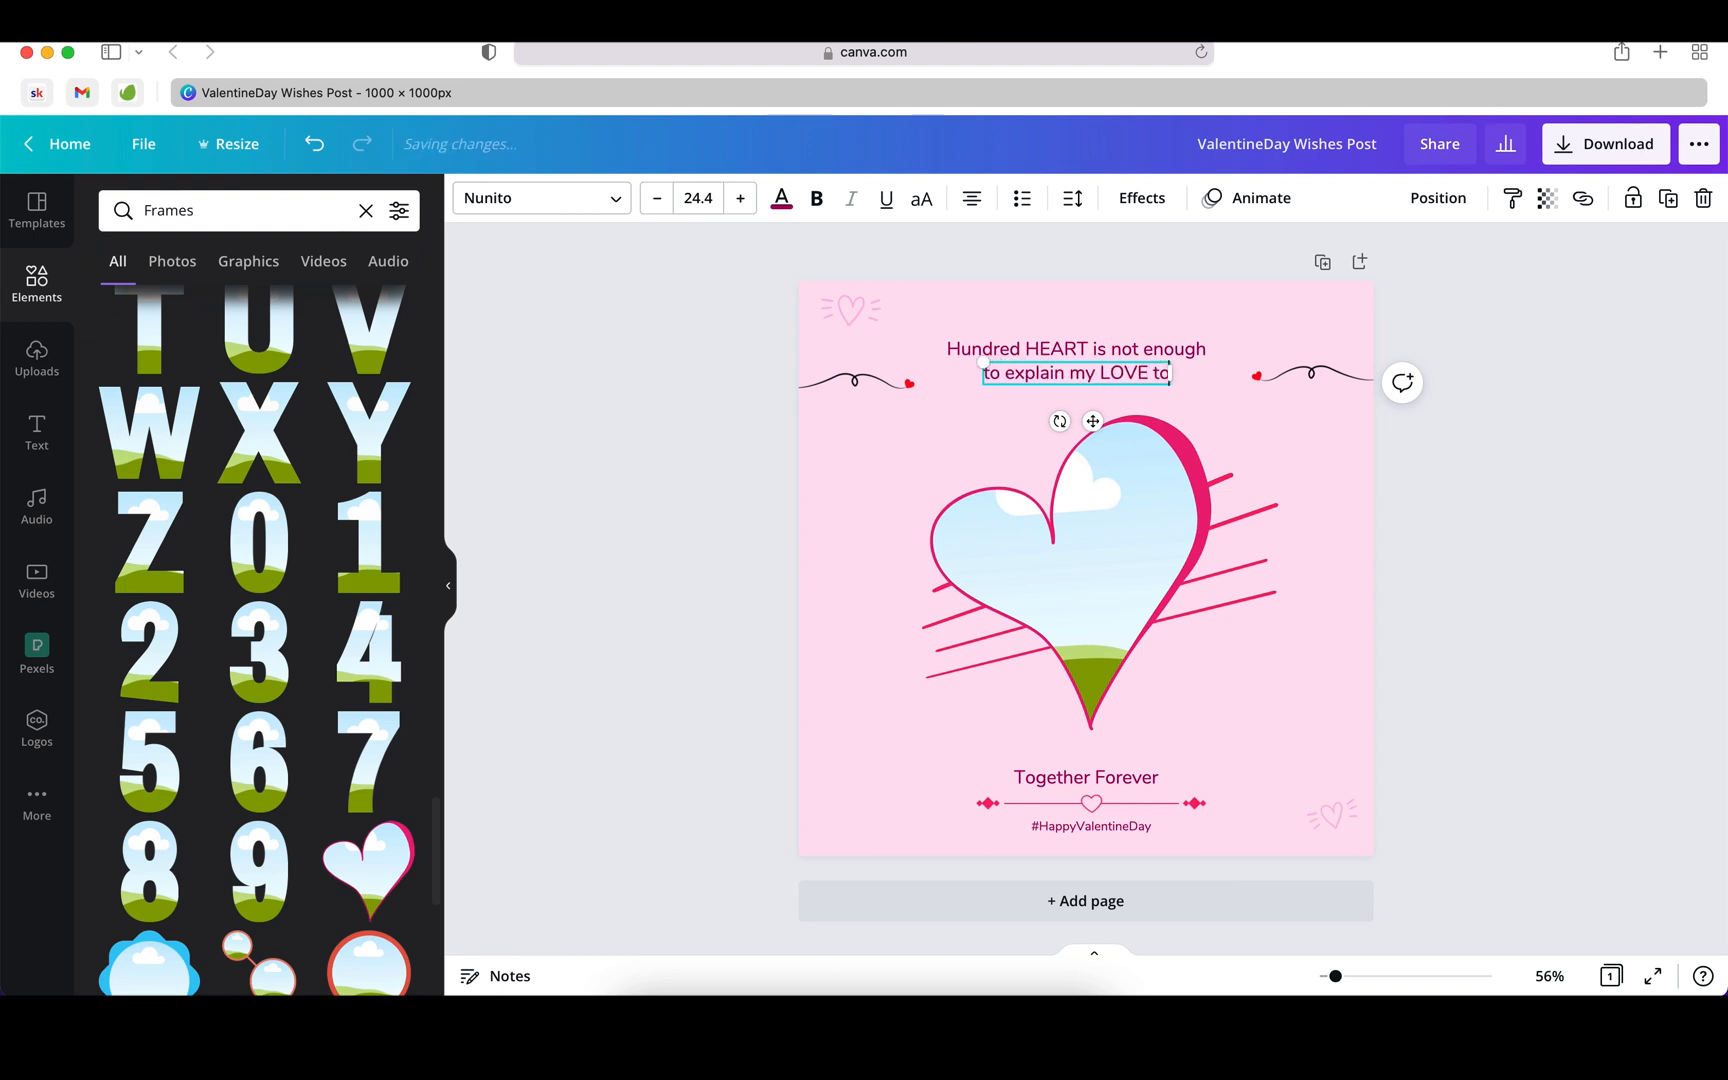
text( you!)
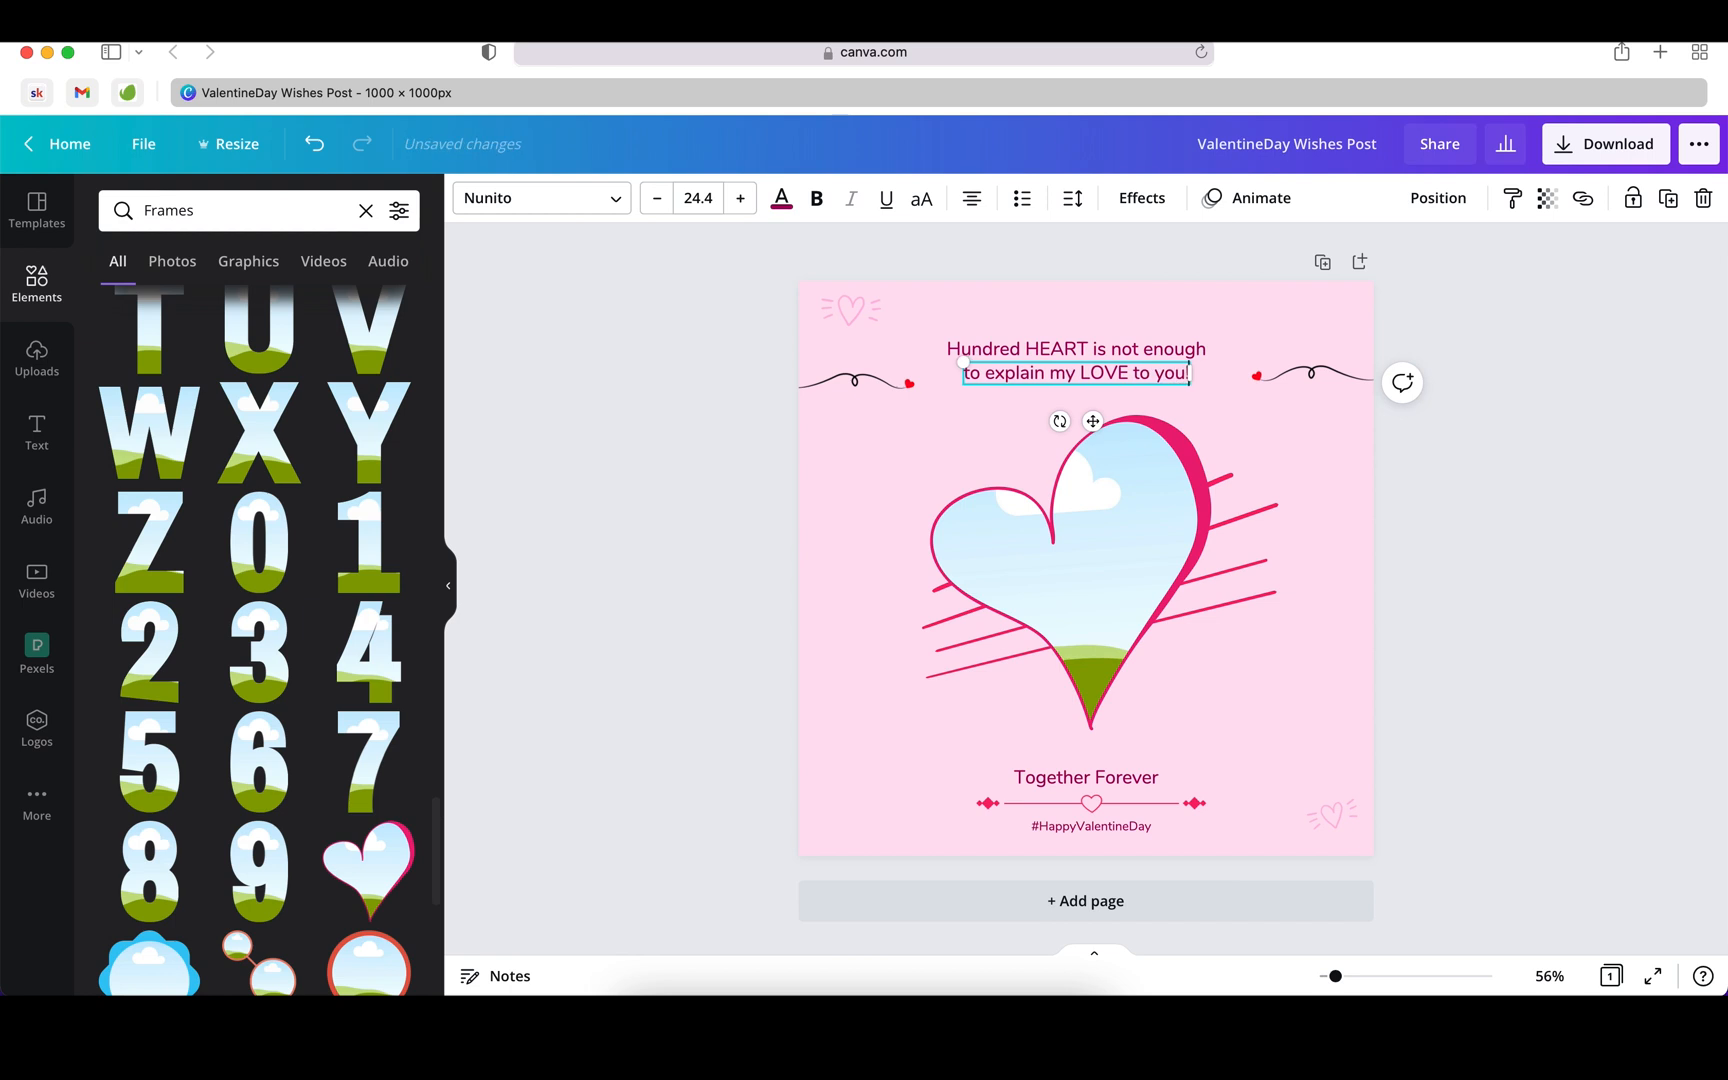
click(1595, 458)
click(1096, 374)
click(1035, 345)
drag(1027, 348, 1023, 347)
key(super+z)
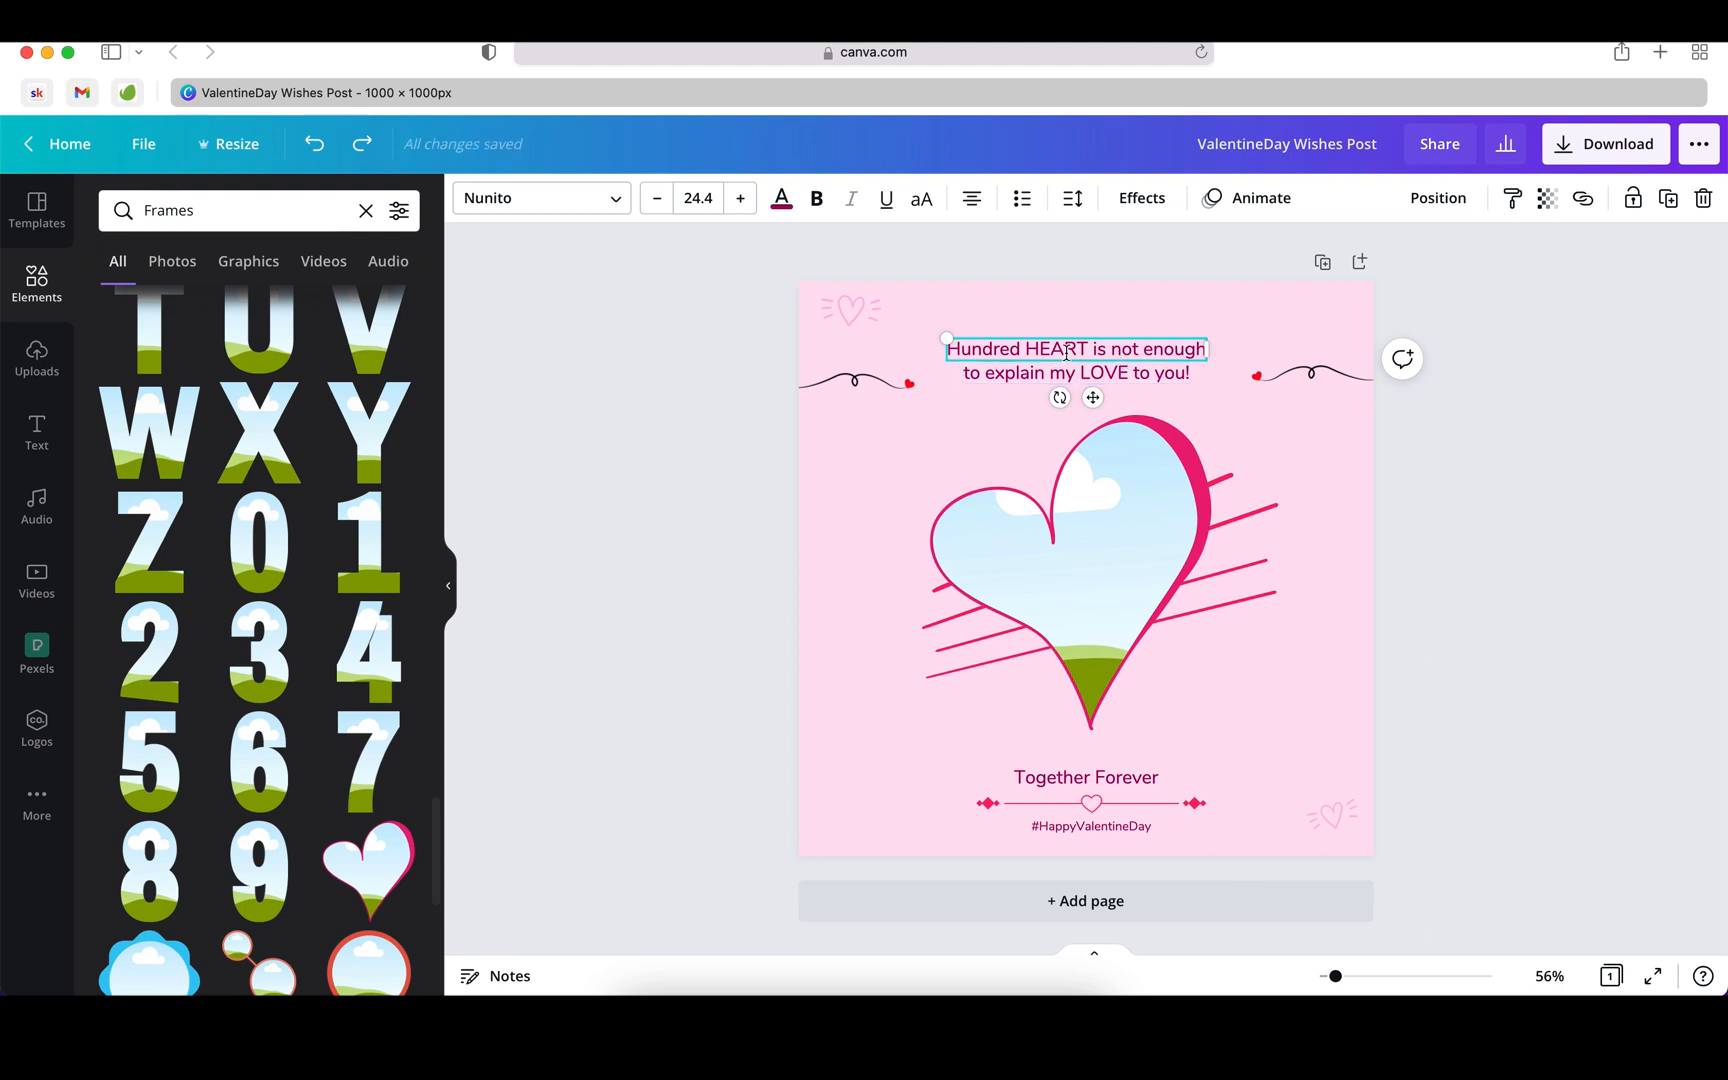
Step: Reduce the font size of both text lines above the heart frame to 21.4
click(657, 198)
click(657, 198)
click(657, 198)
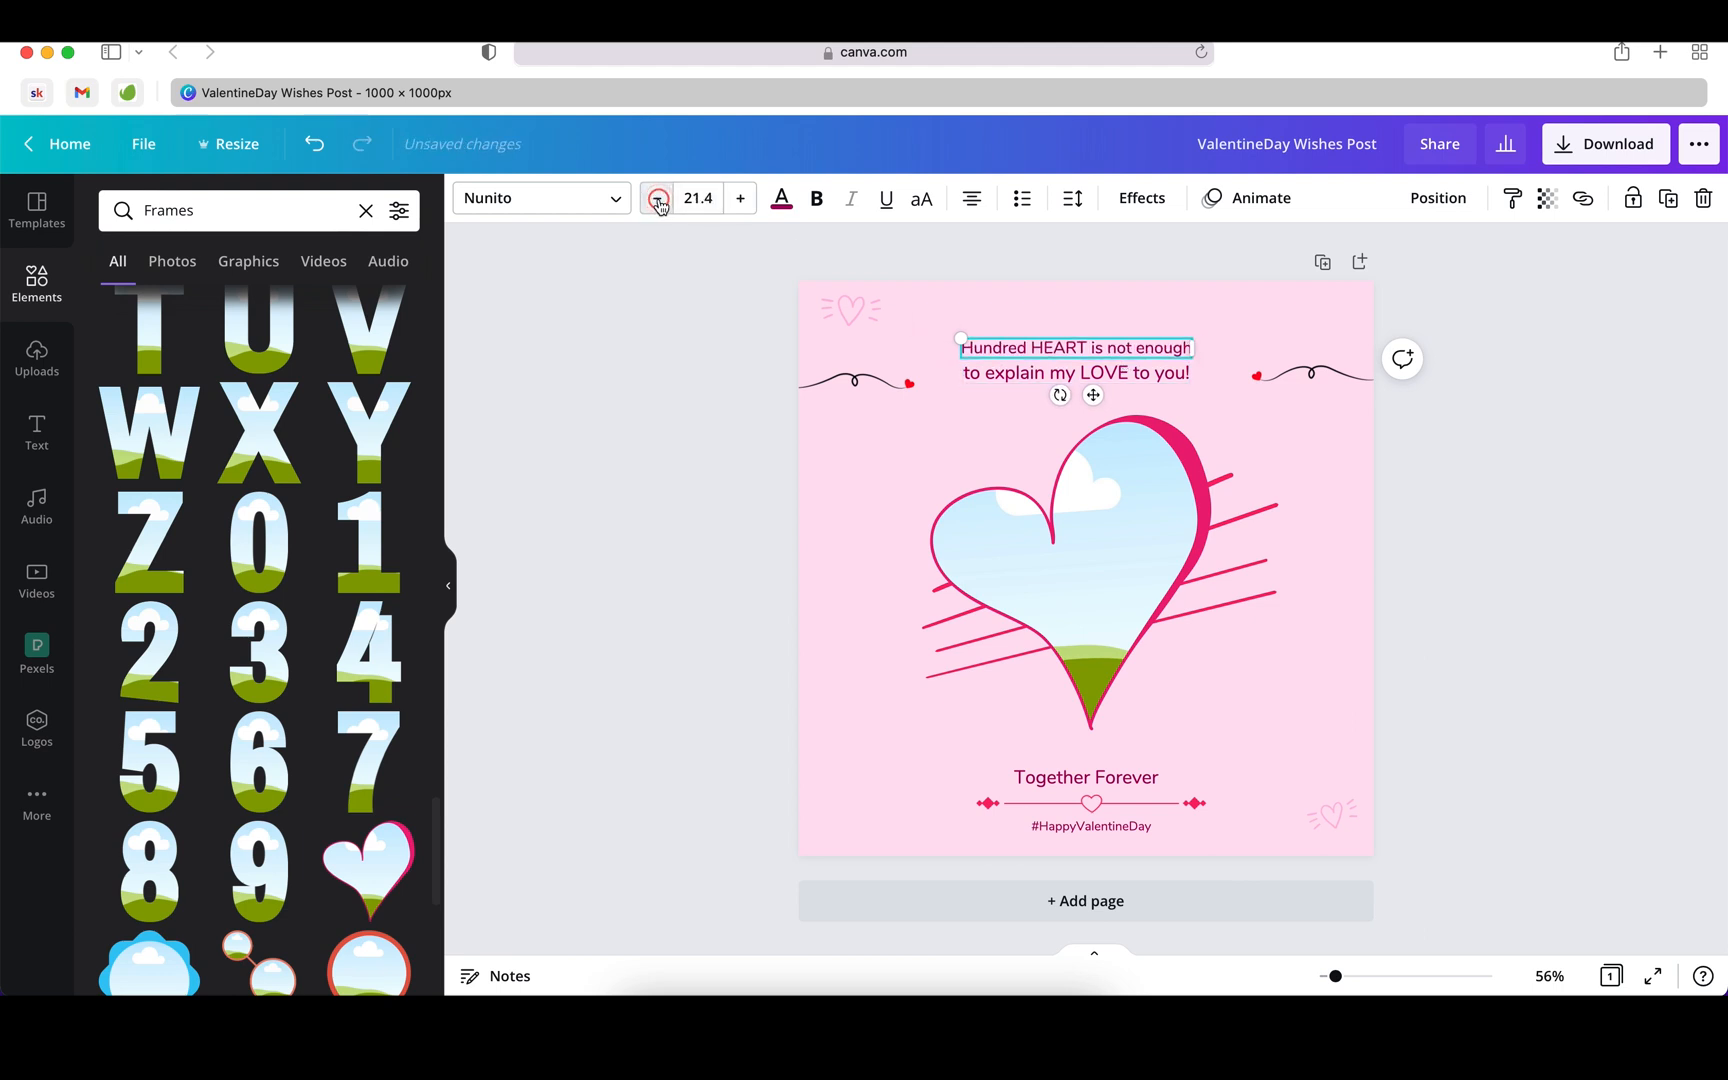
click(1000, 372)
click(659, 198)
click(659, 198)
click(660, 198)
click(660, 198)
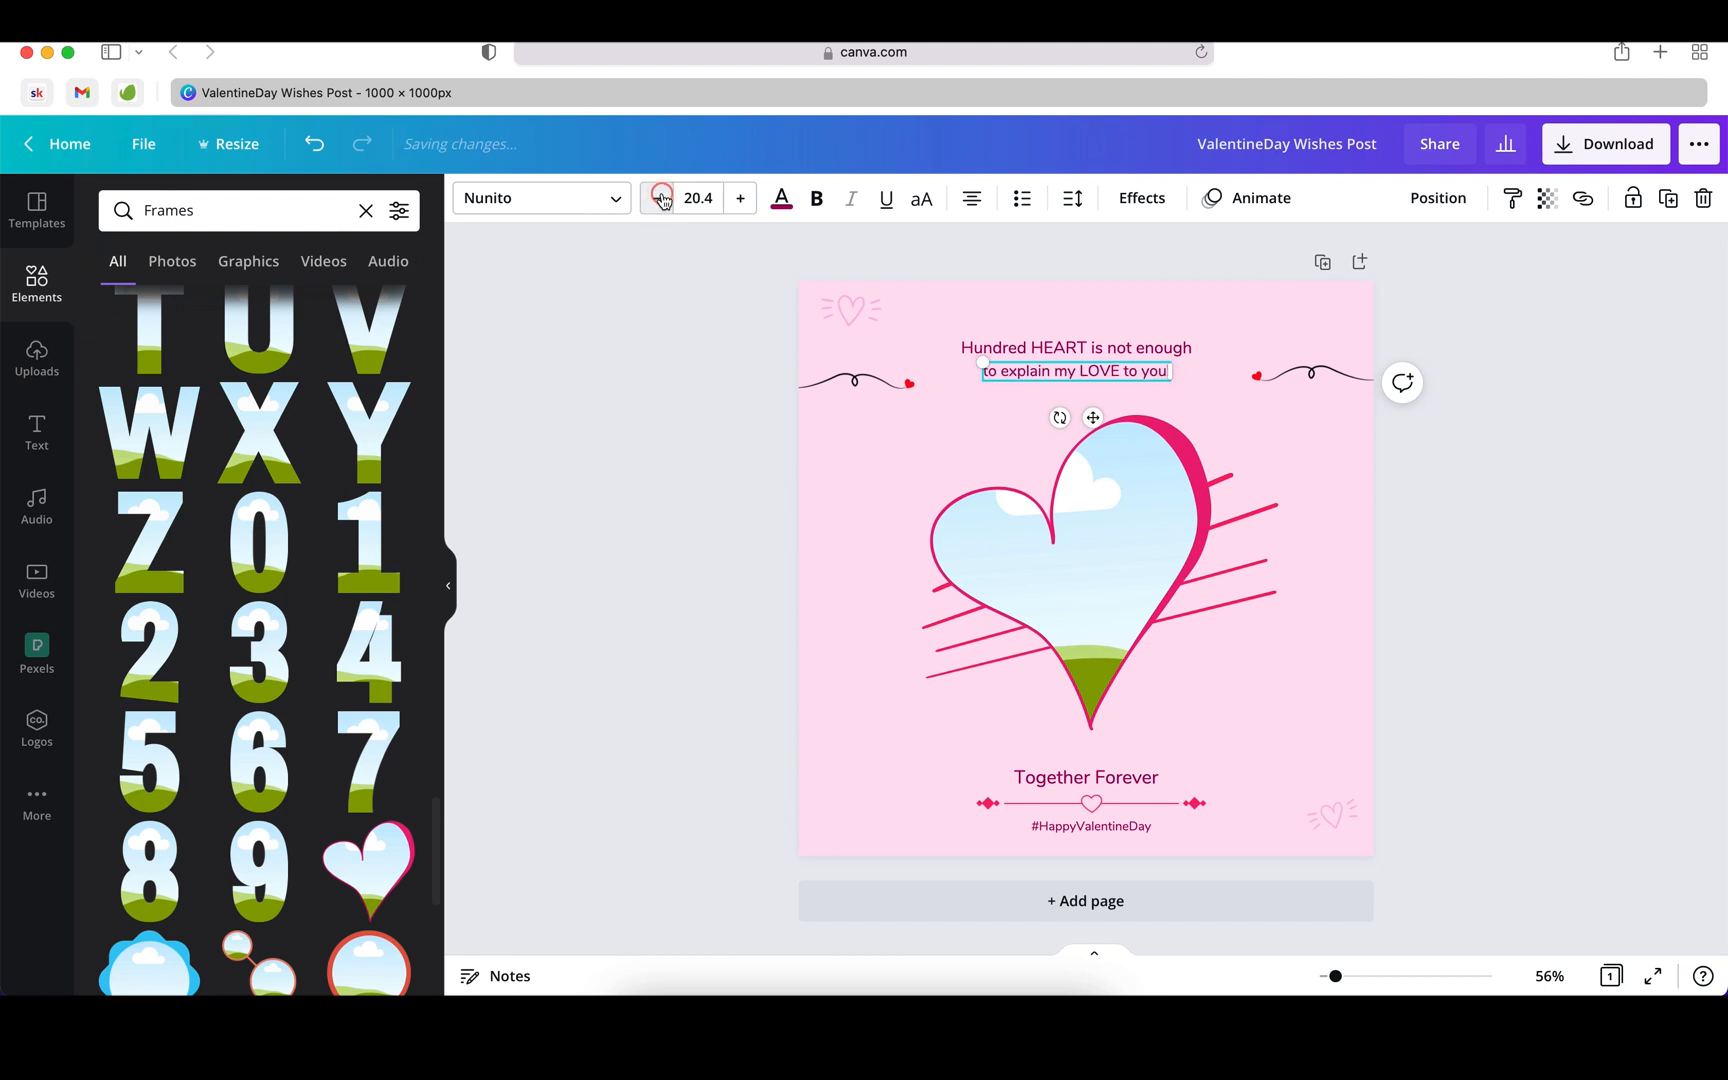
click(736, 199)
Step: Change the font of both text lines above the heart frame to Nunito Bold
click(1030, 345)
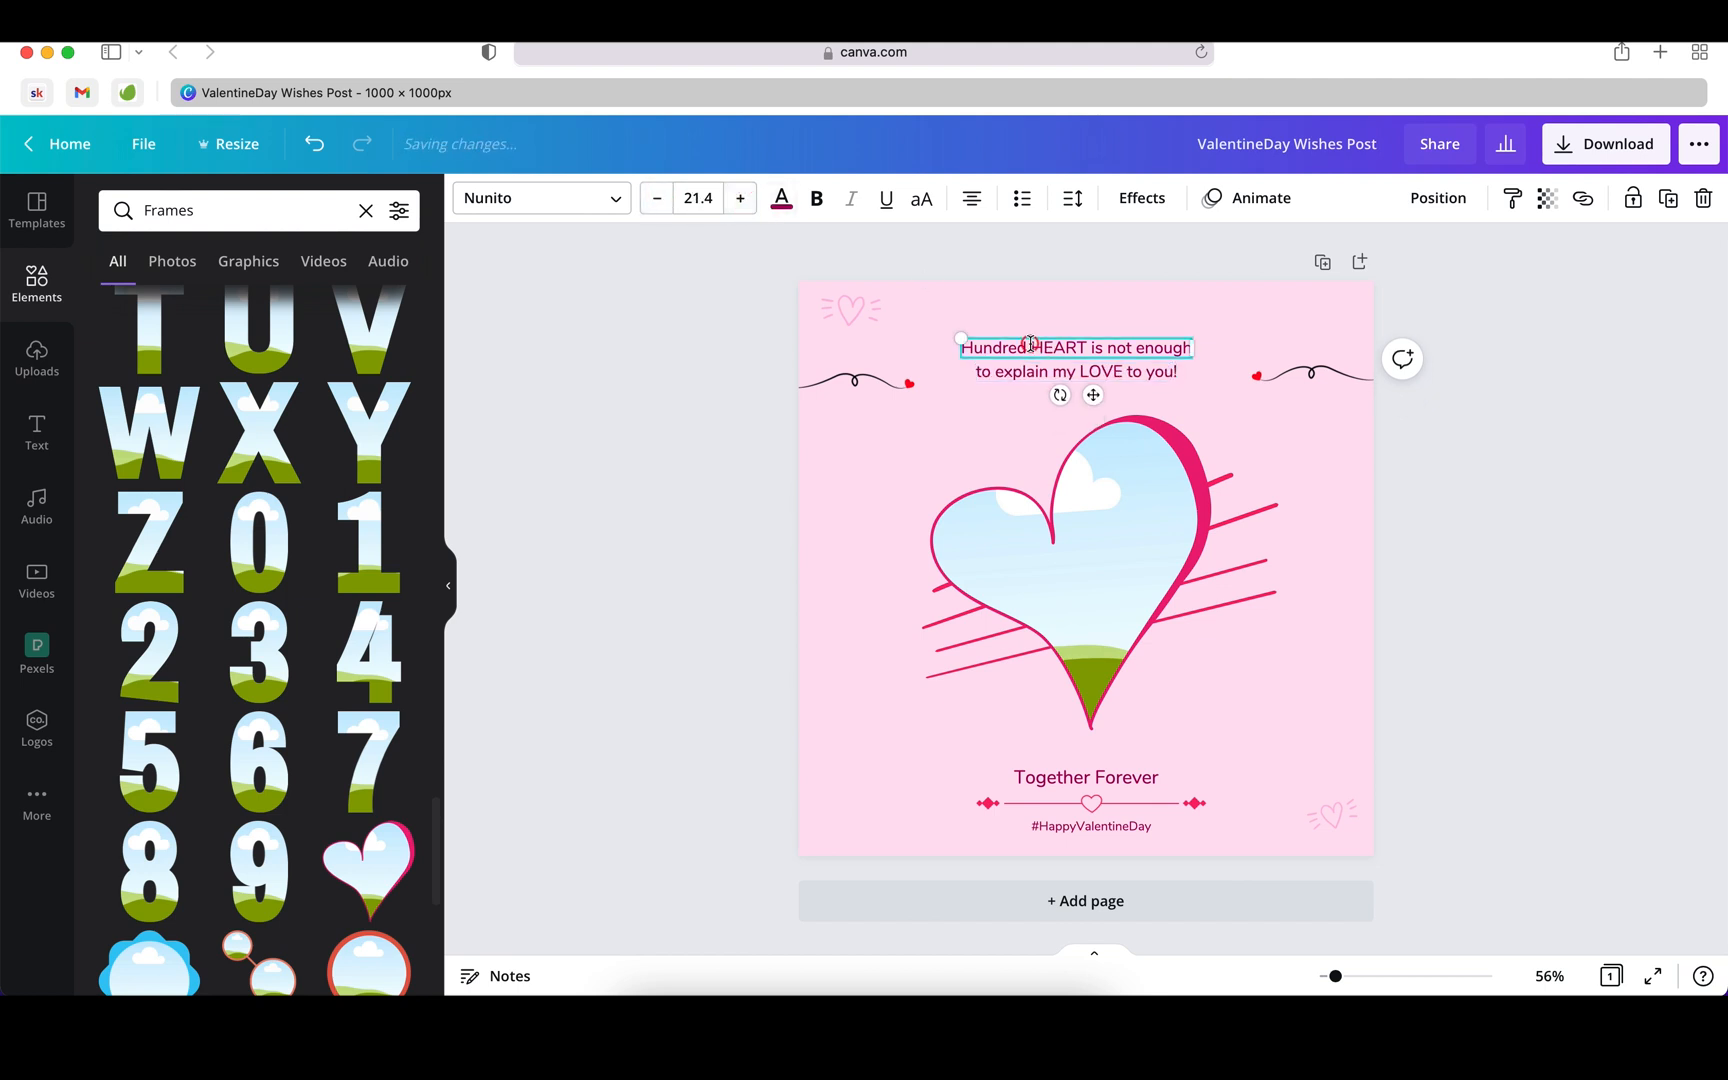
double_click(1085, 347)
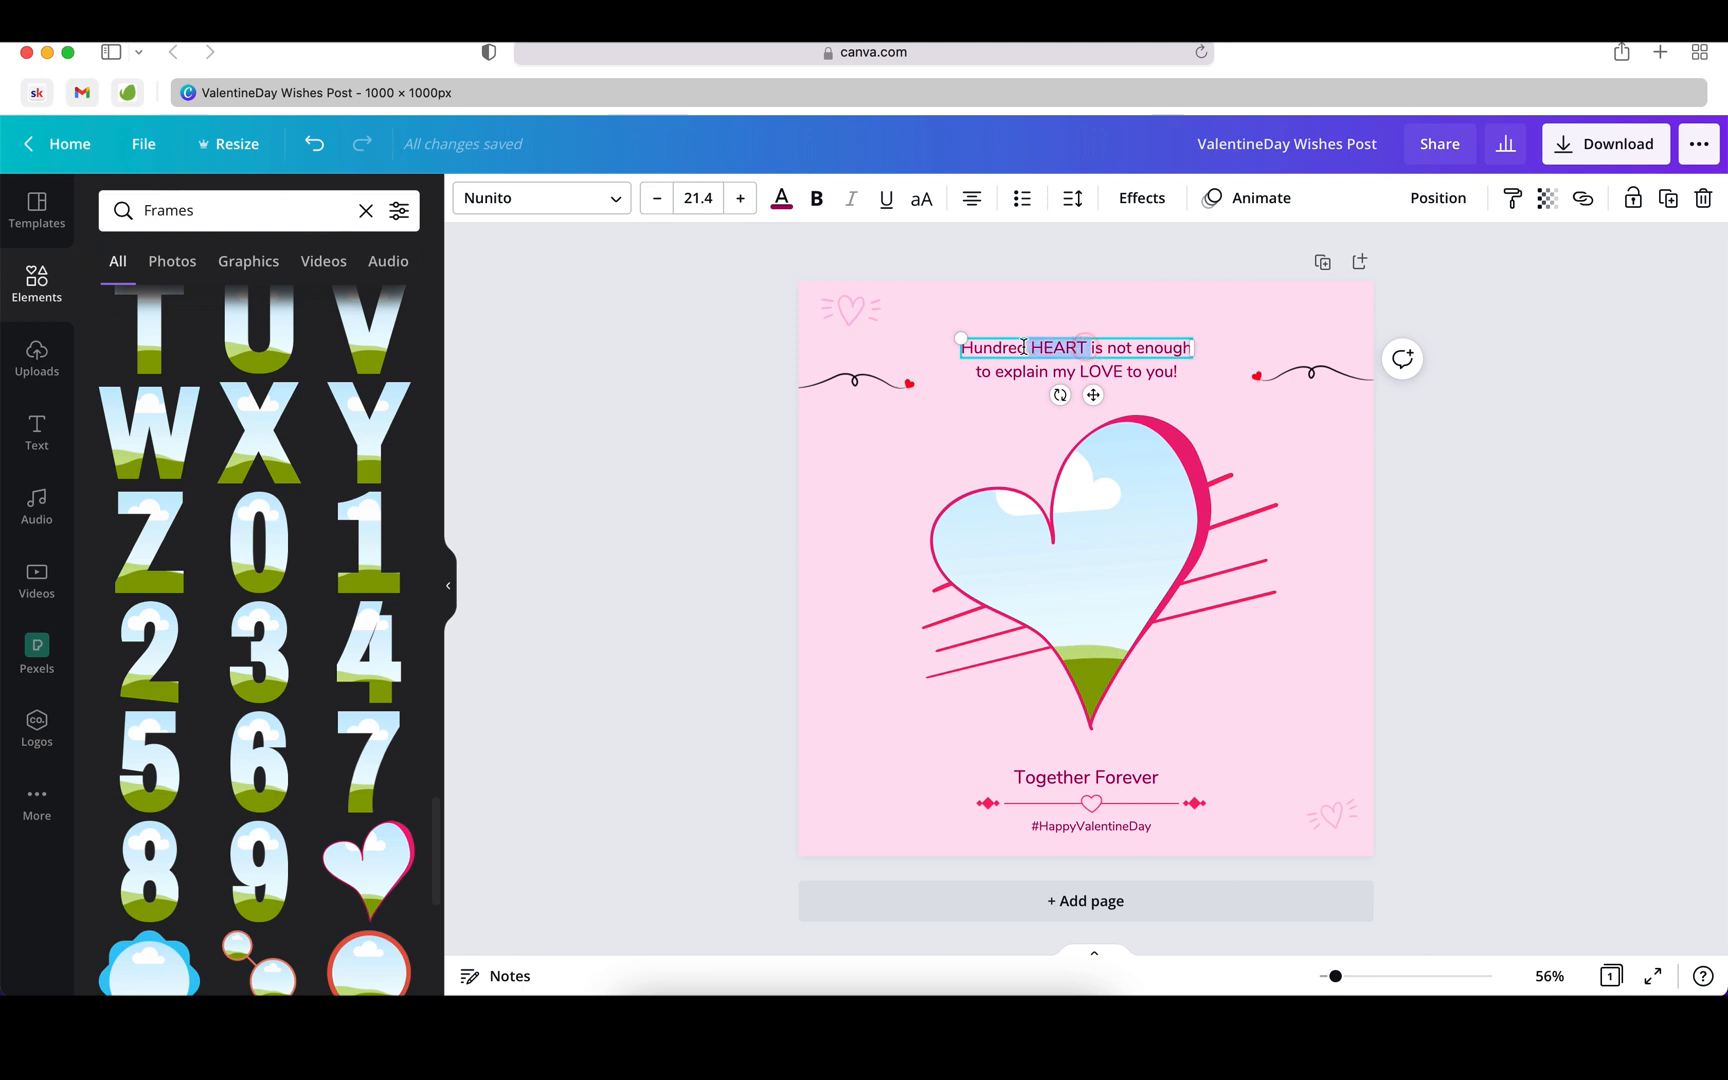
click(563, 200)
click(142, 388)
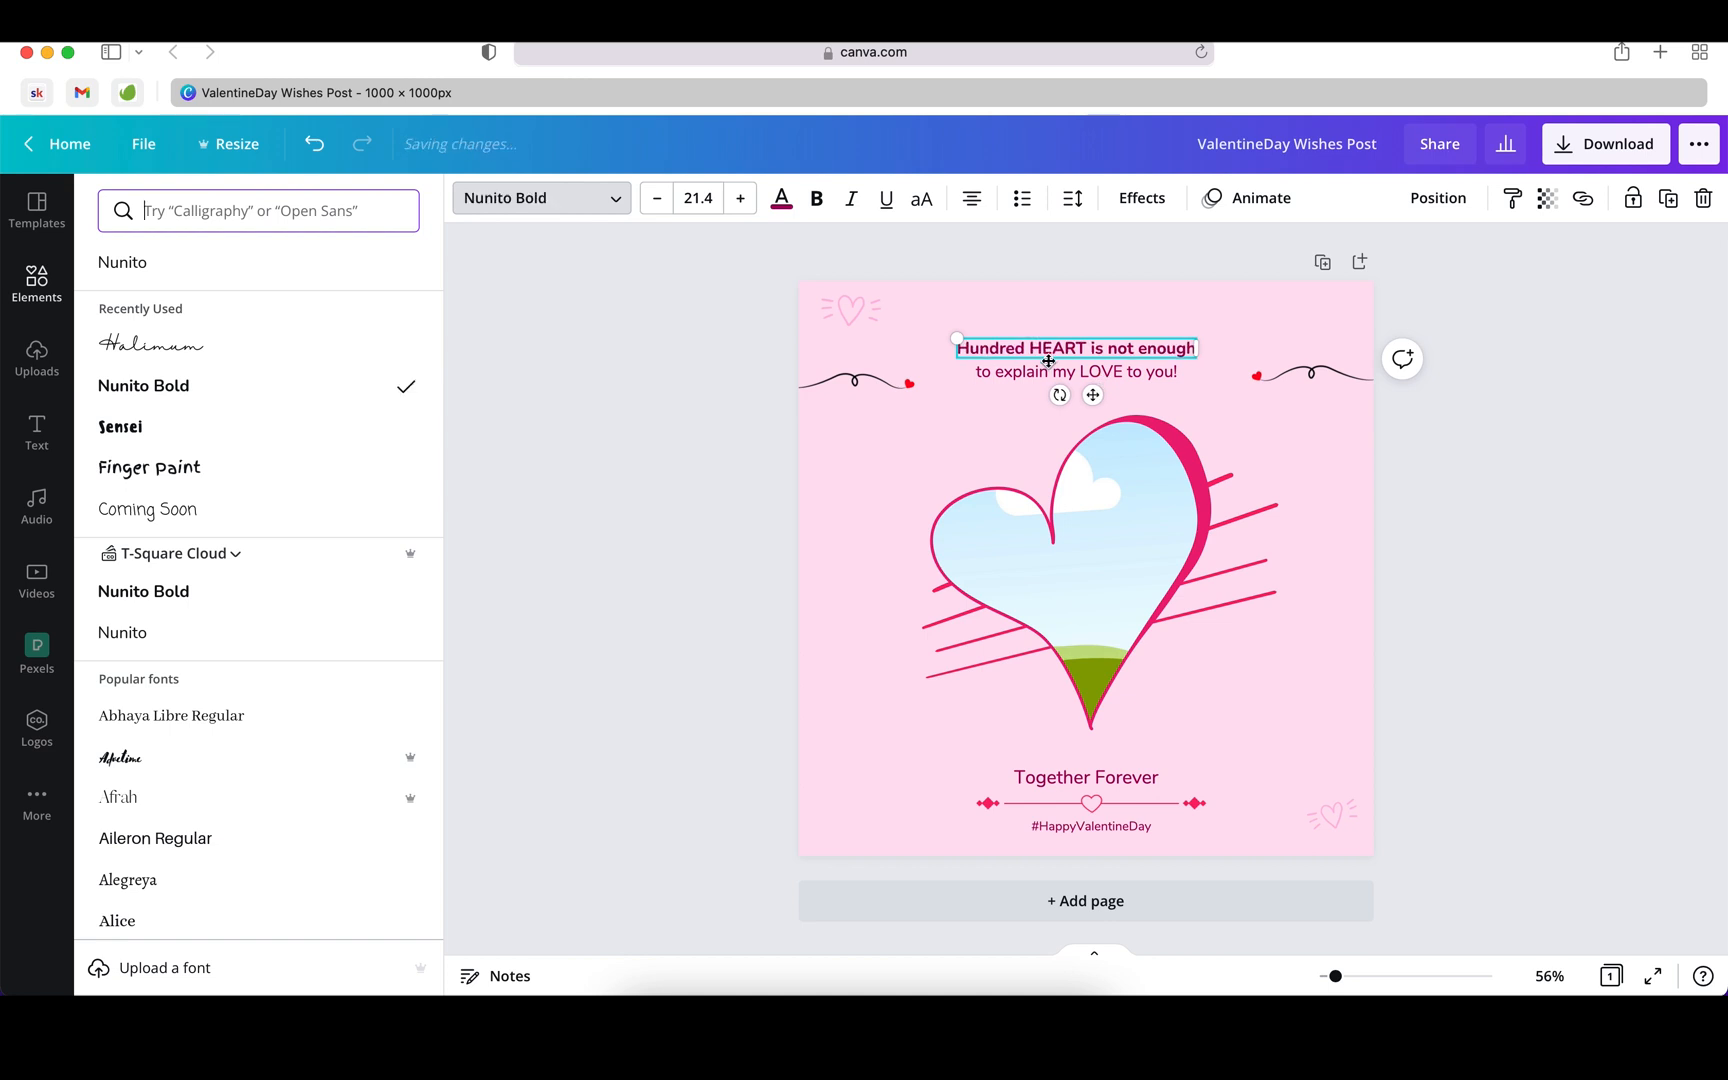
click(1078, 376)
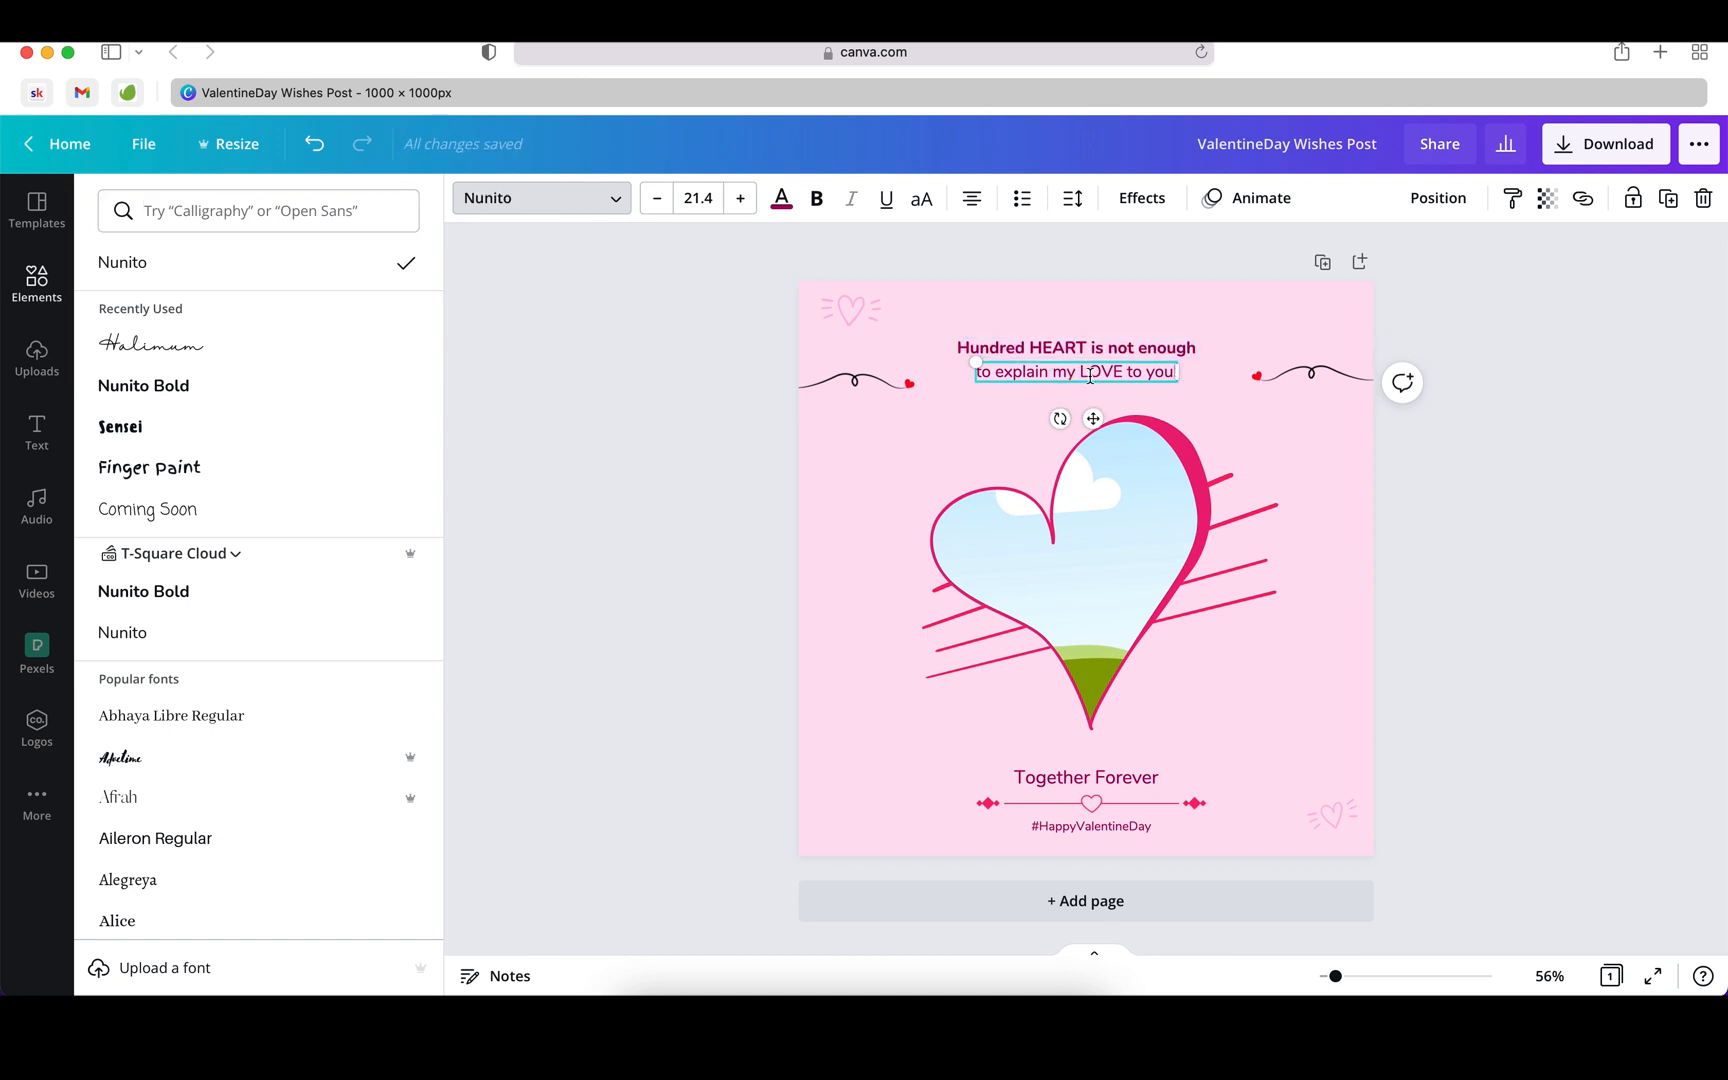
drag(1082, 375, 1116, 375)
click(130, 386)
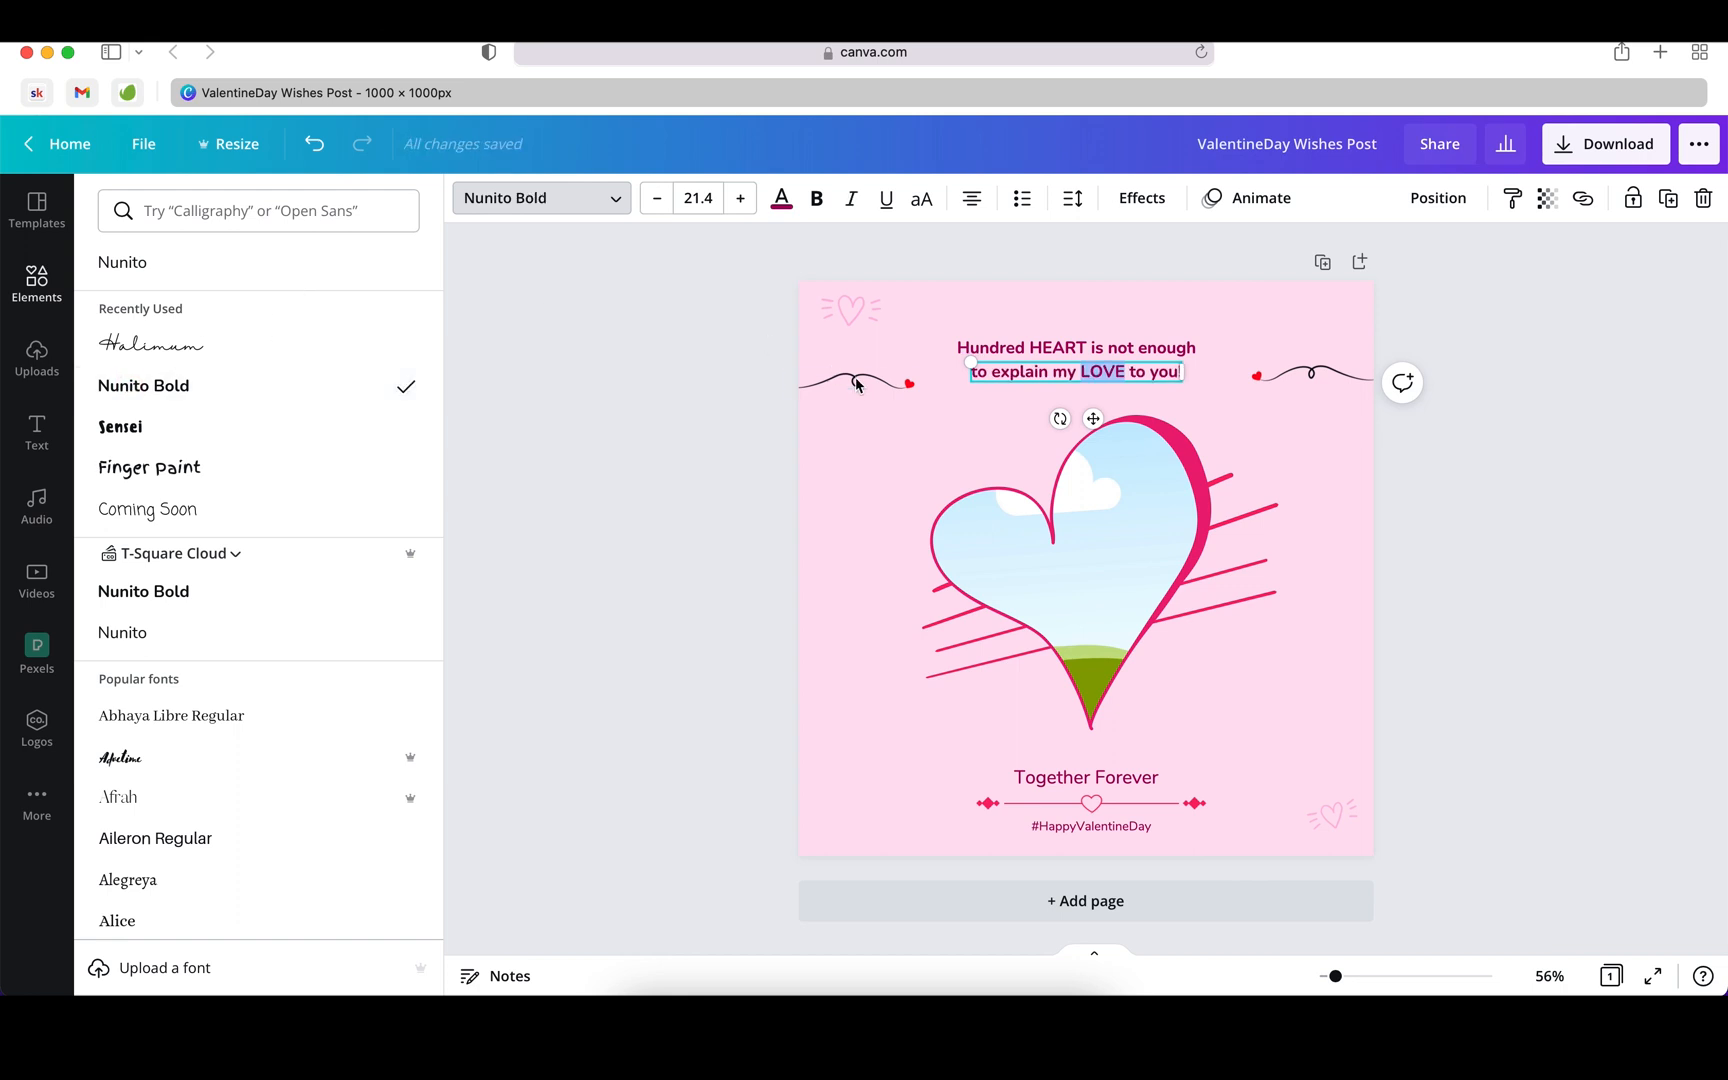
click(1646, 484)
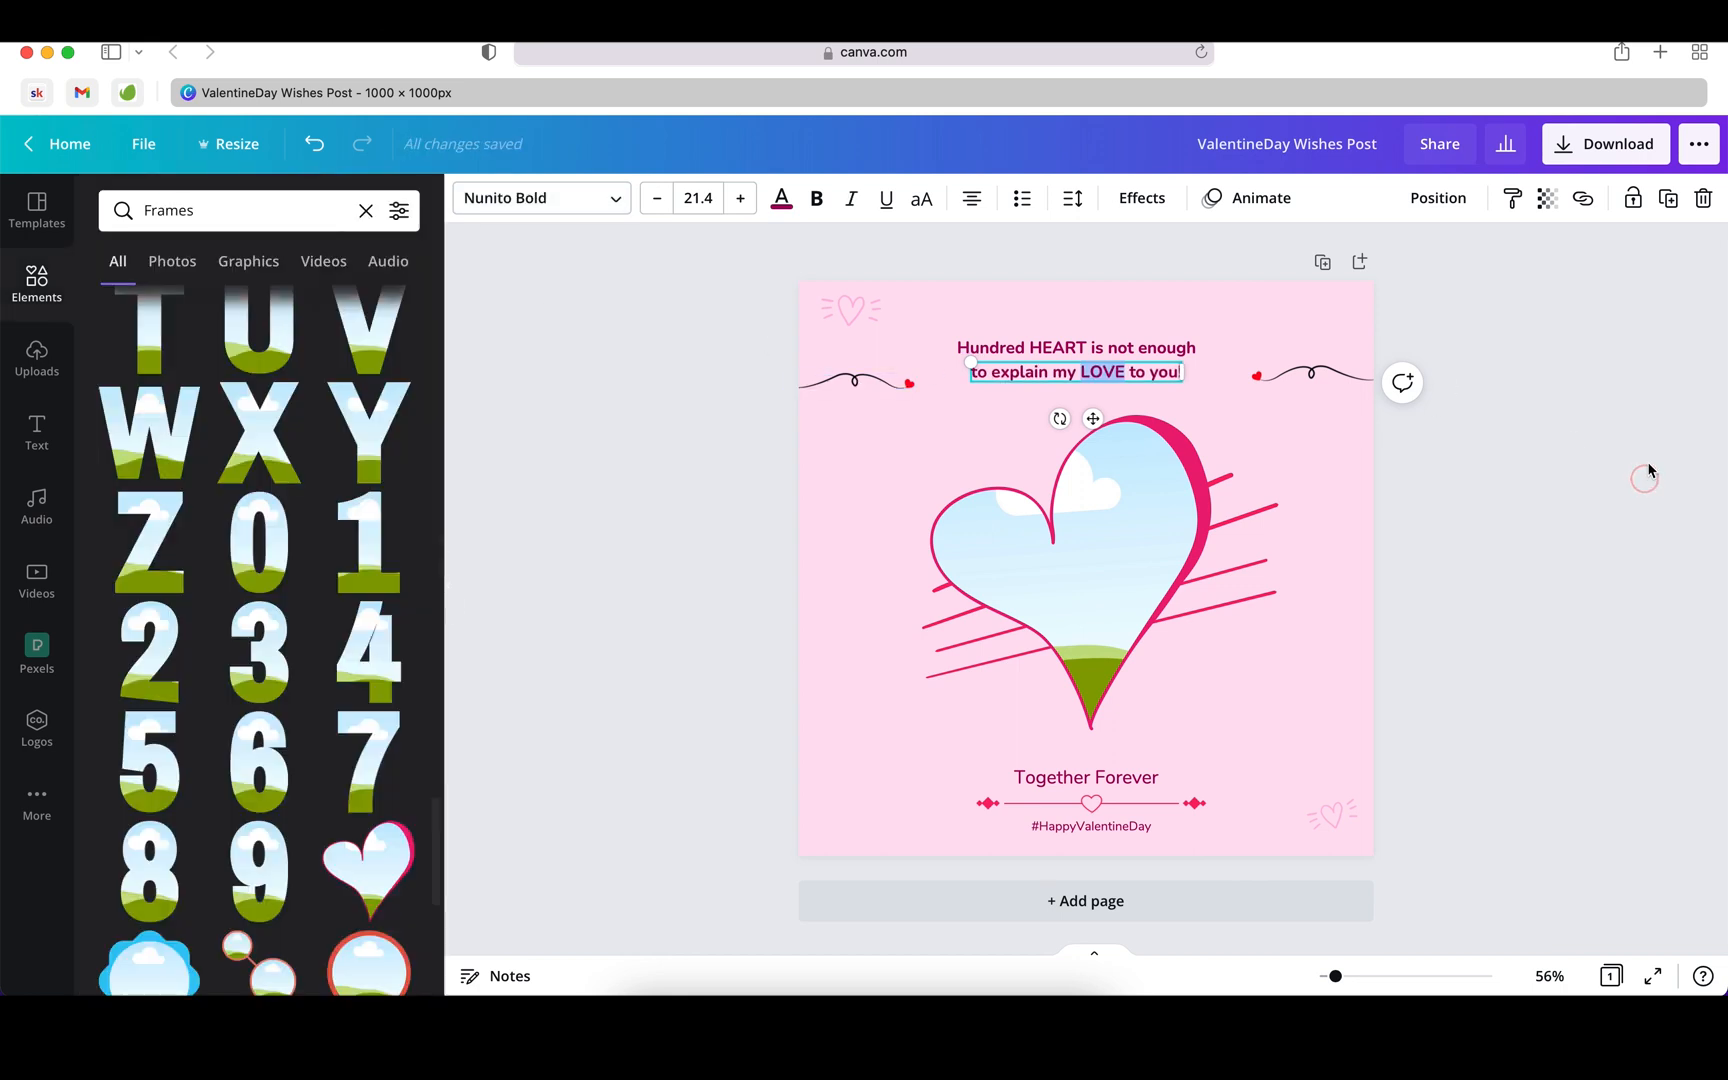
Step: Colour the word "LOVE" in the second text line with a new custom blue, #1019E8
click(786, 202)
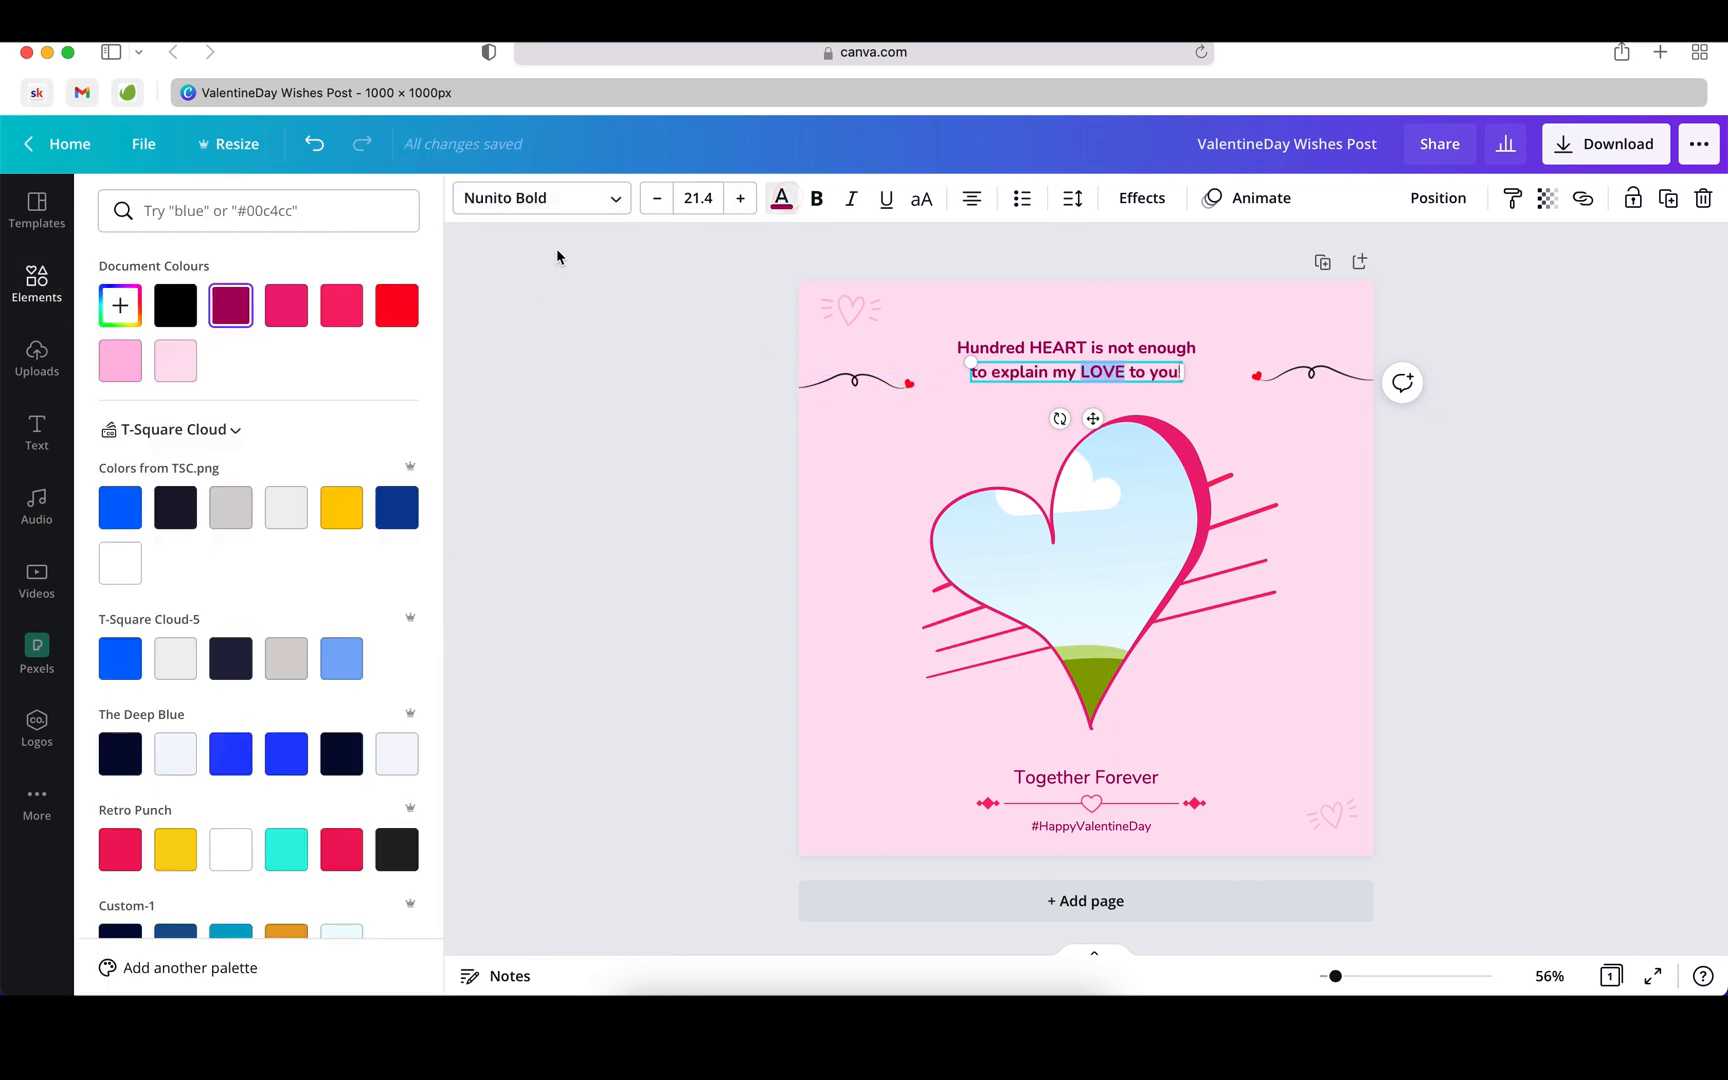
click(121, 305)
mouse_move(307, 482)
mouse_down()
mouse_move(278, 483)
mouse_move(294, 483)
mouse_up()
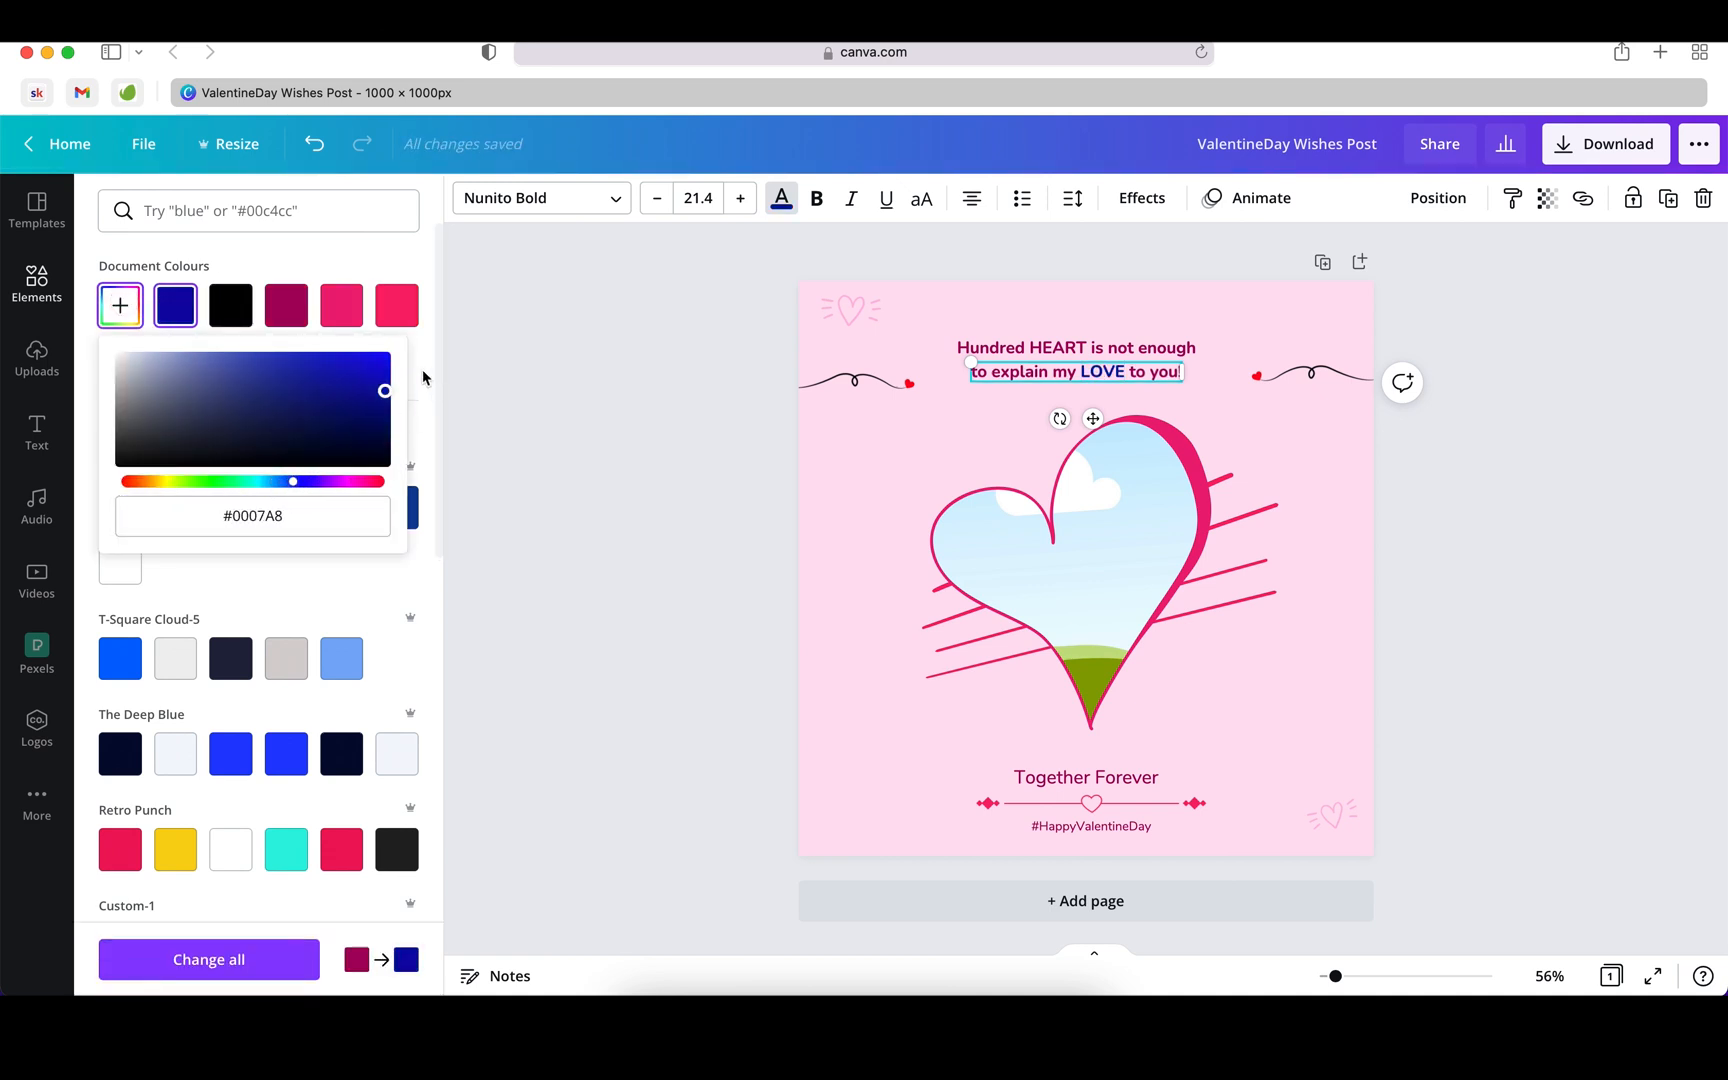
drag(386, 392, 371, 361)
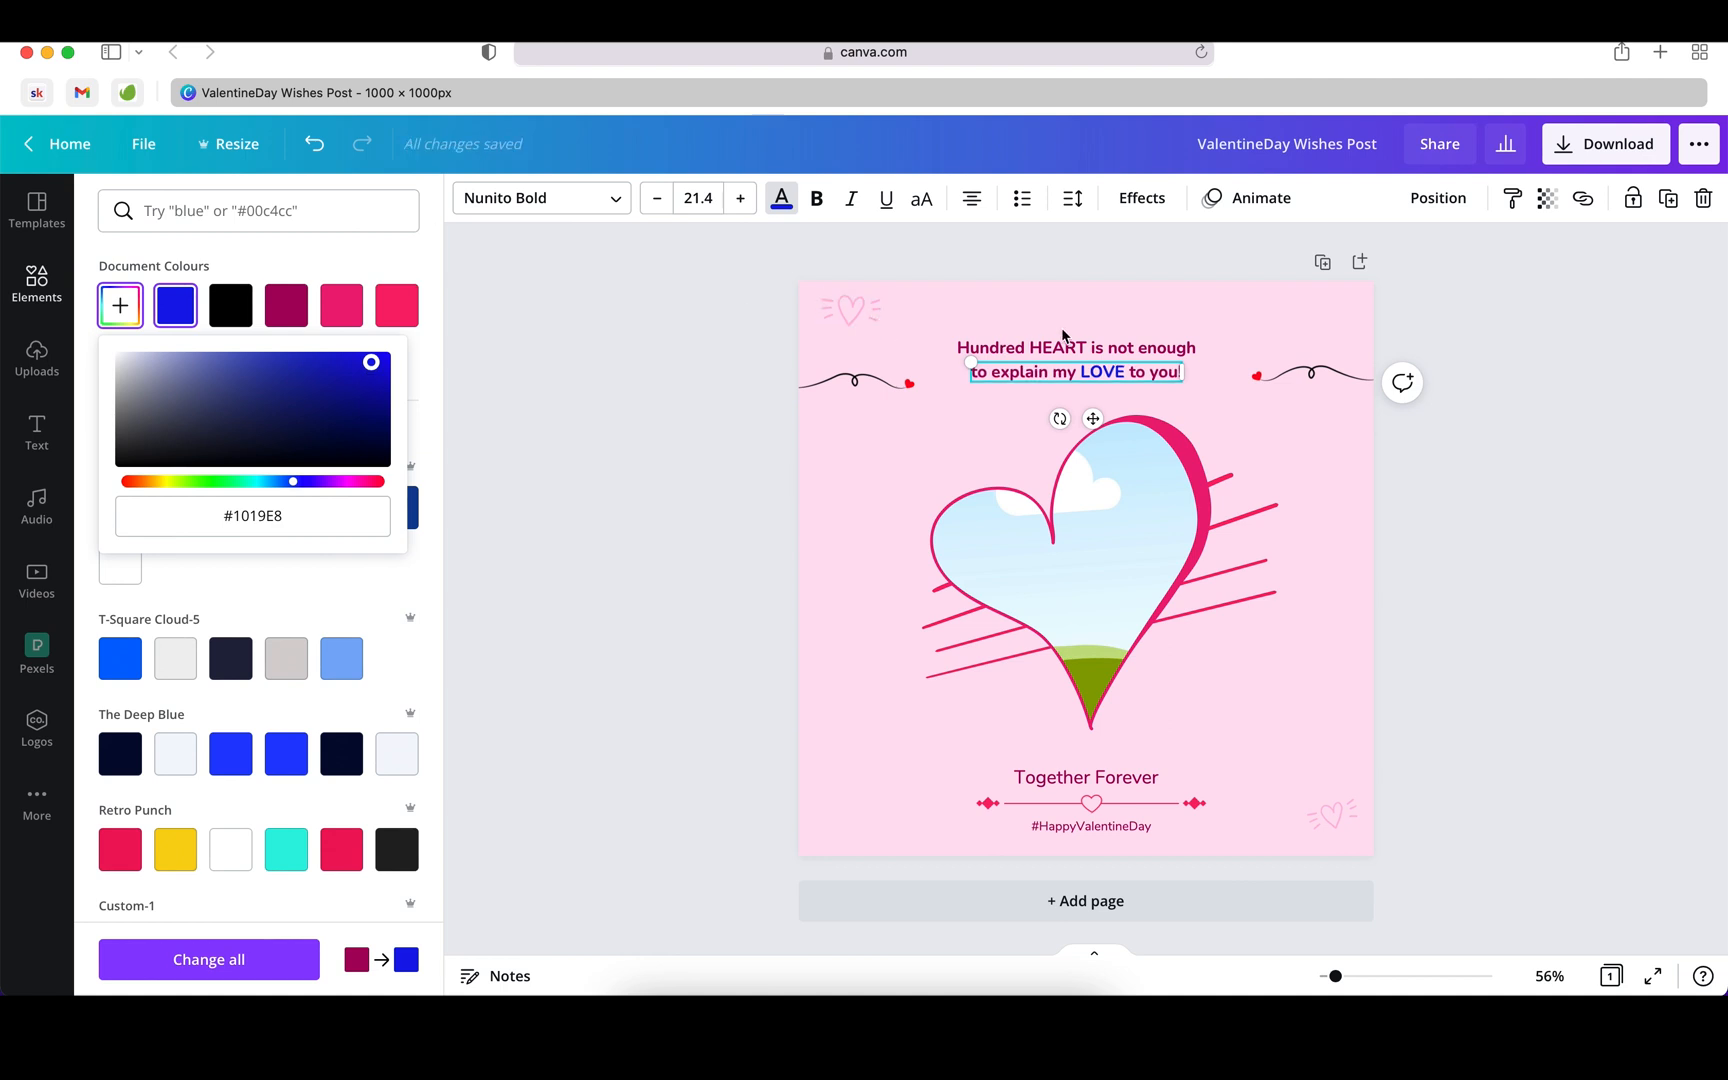
Step: Colour the word "HEART" in the first text line with the same document blue as "LOVE"
click(1035, 347)
double_click(1033, 345)
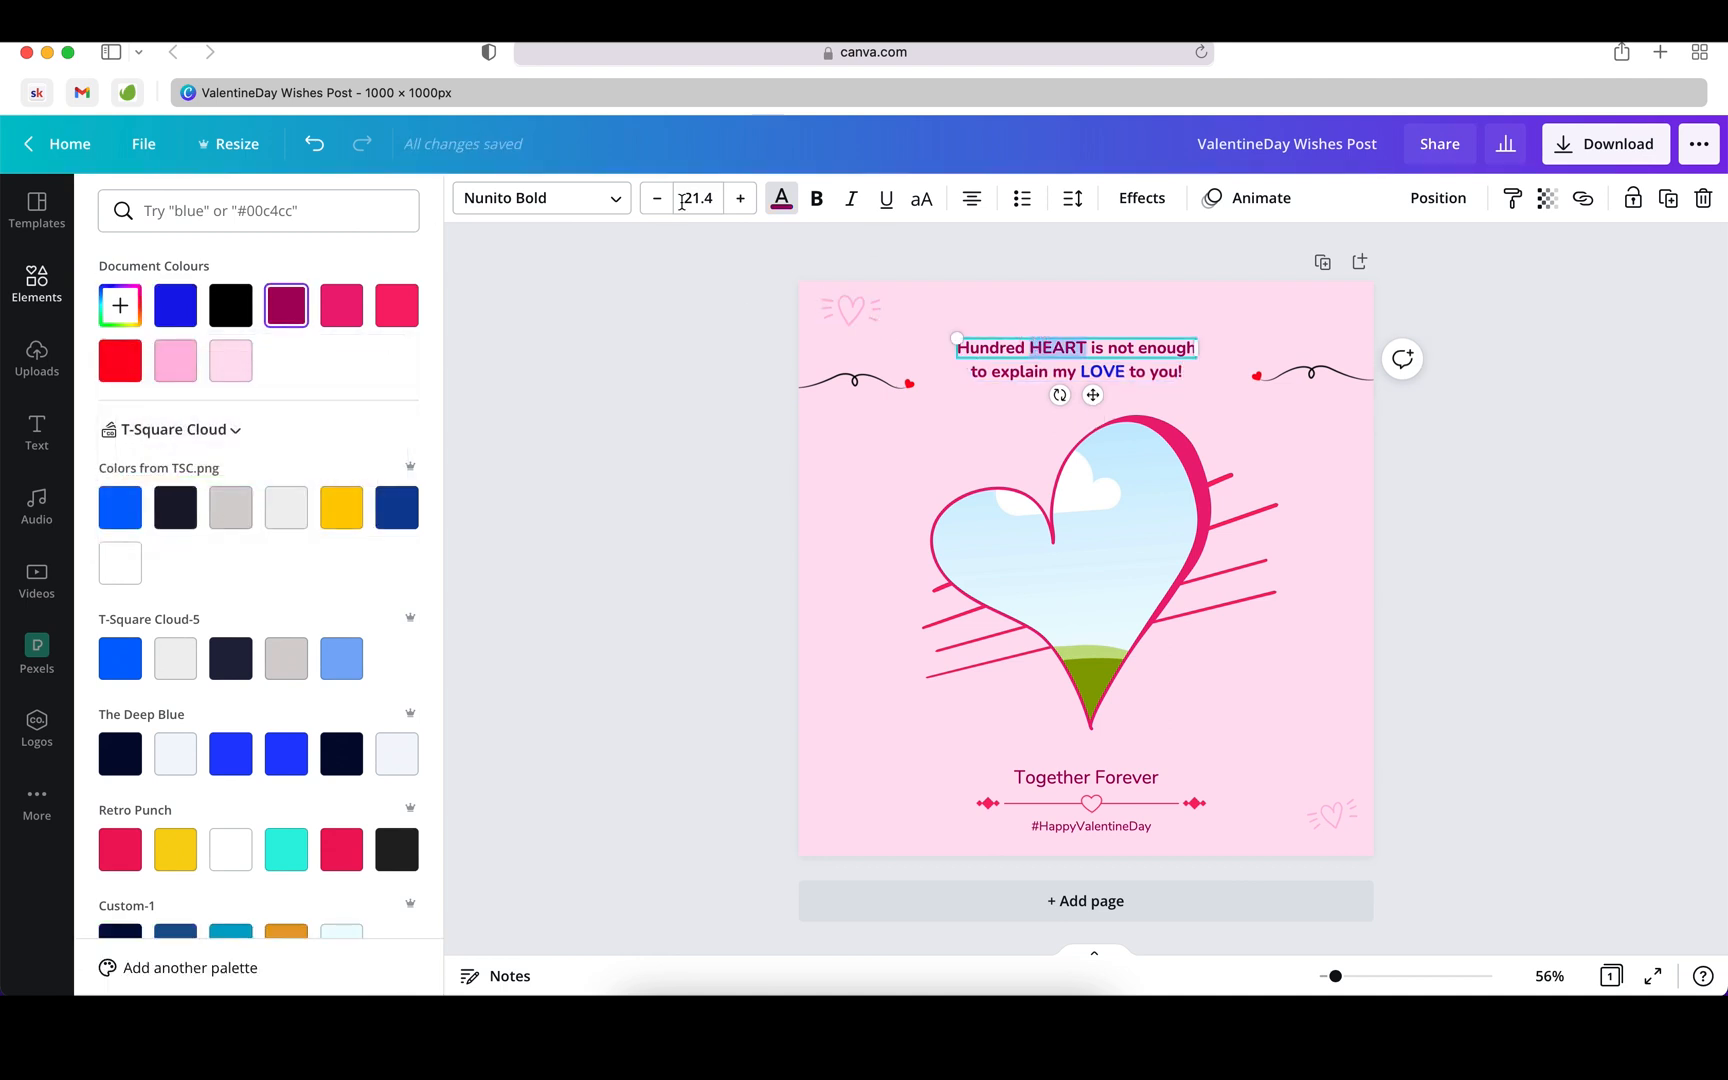
click(175, 305)
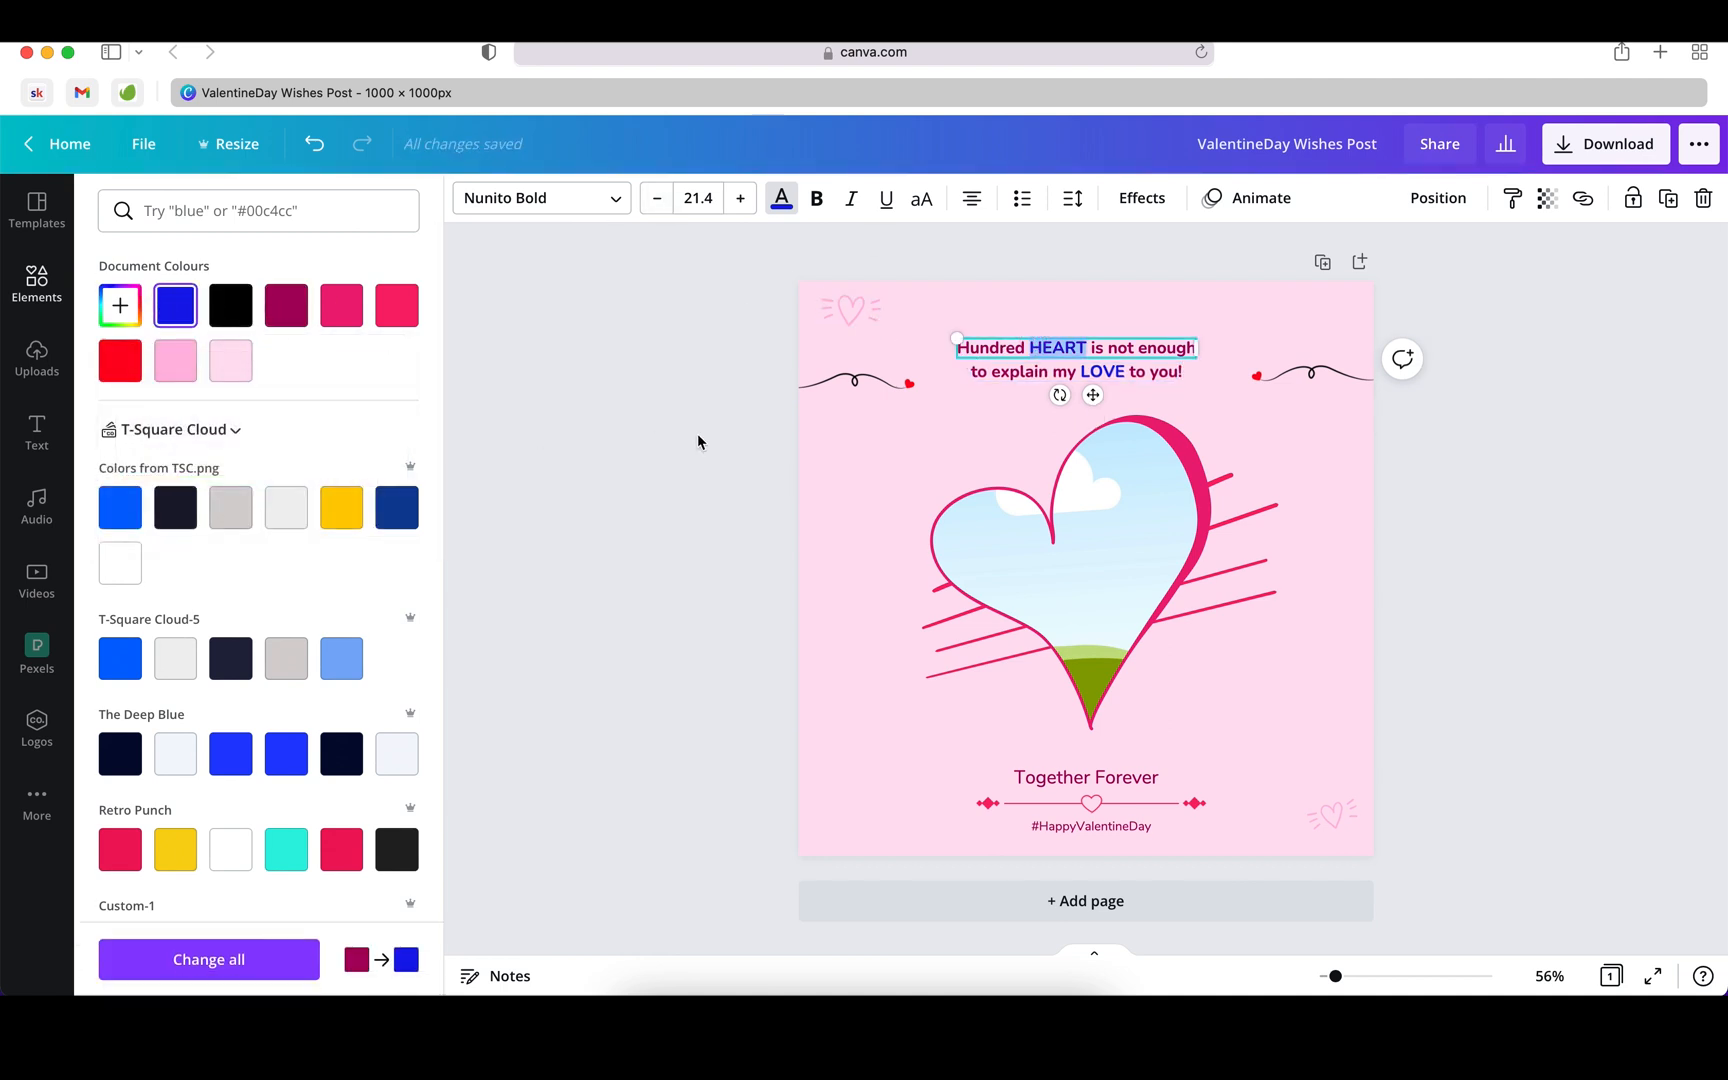
click(705, 439)
click(787, 429)
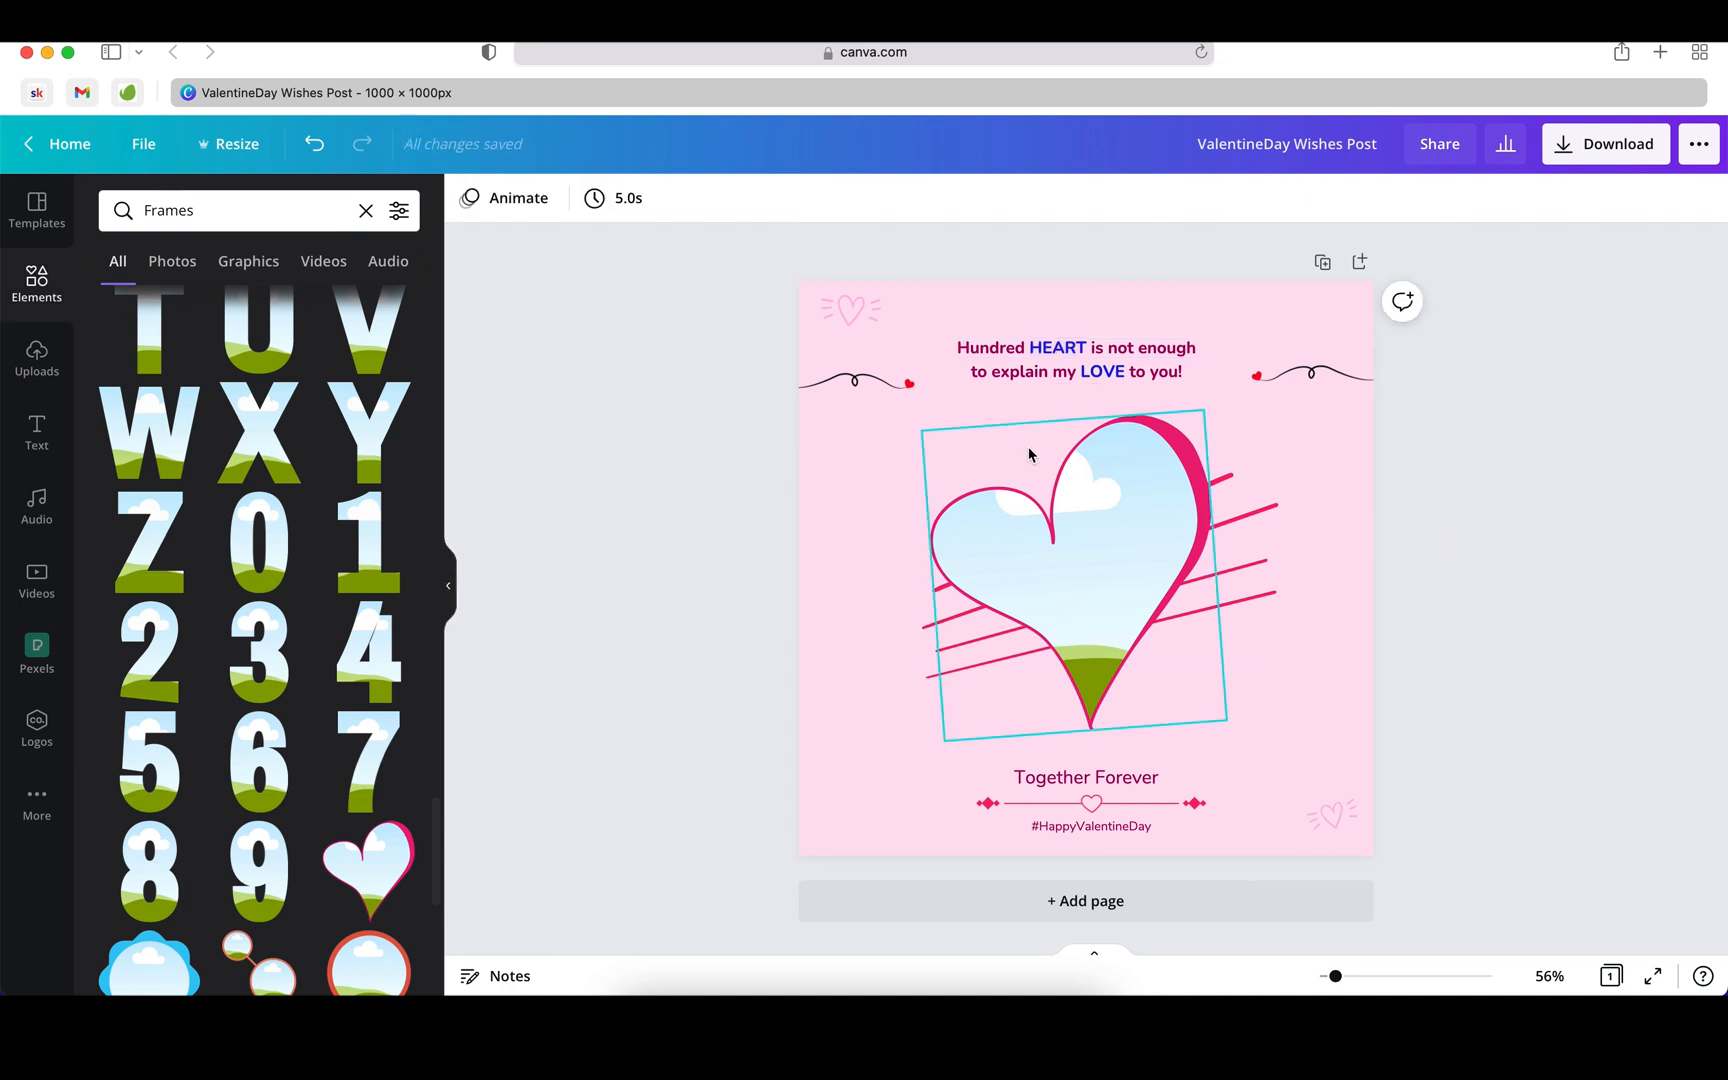
click(1316, 376)
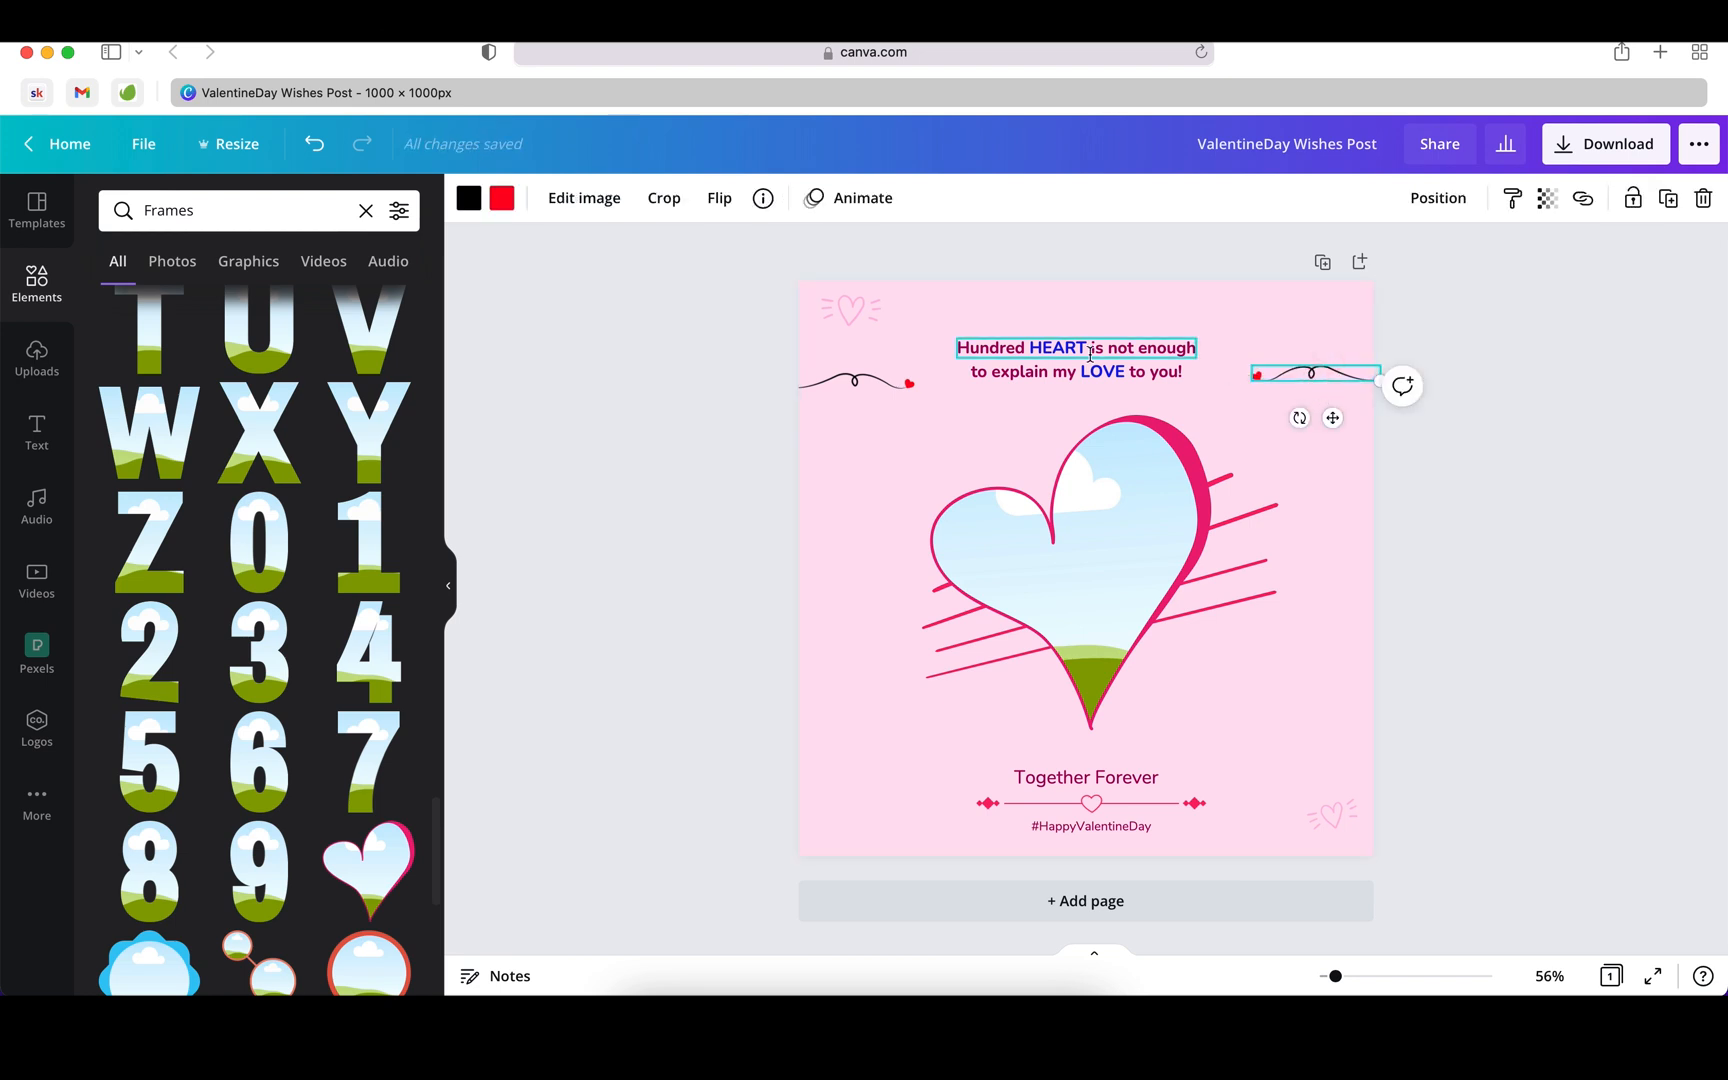
shift+click(1150, 368)
click(1462, 473)
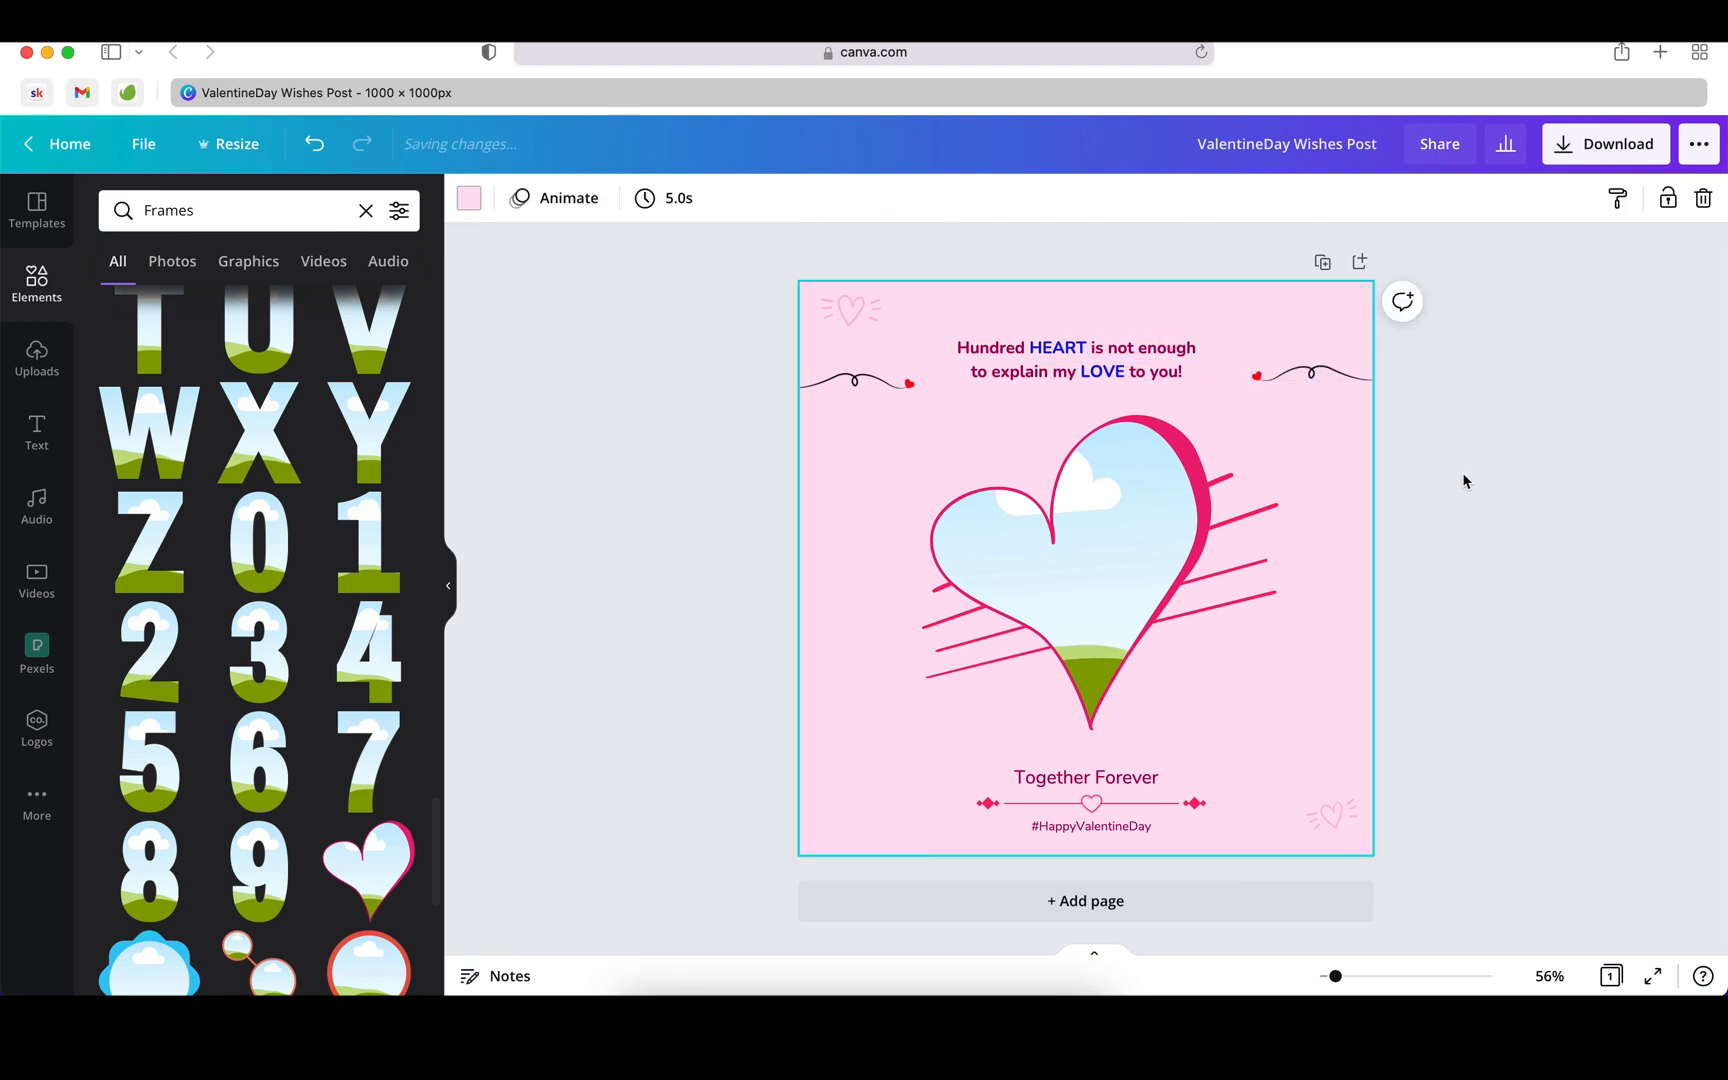
click(1075, 352)
shift+click(1155, 373)
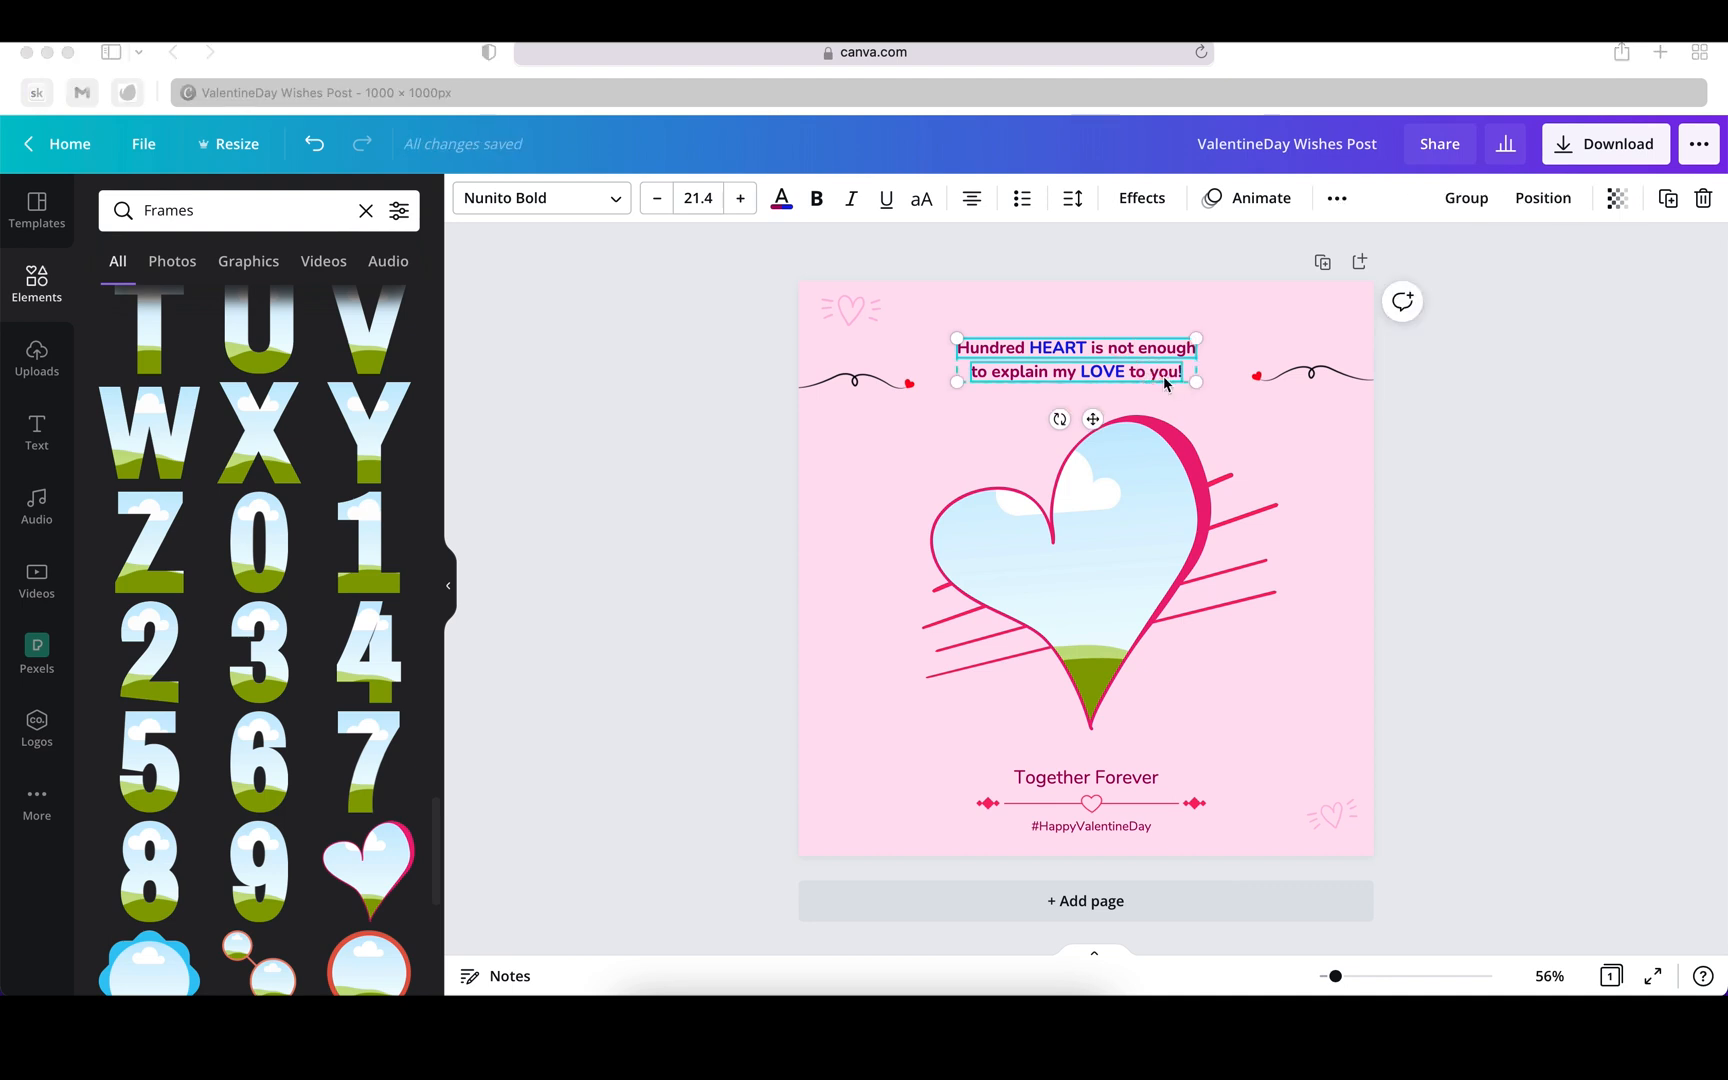
click(1331, 374)
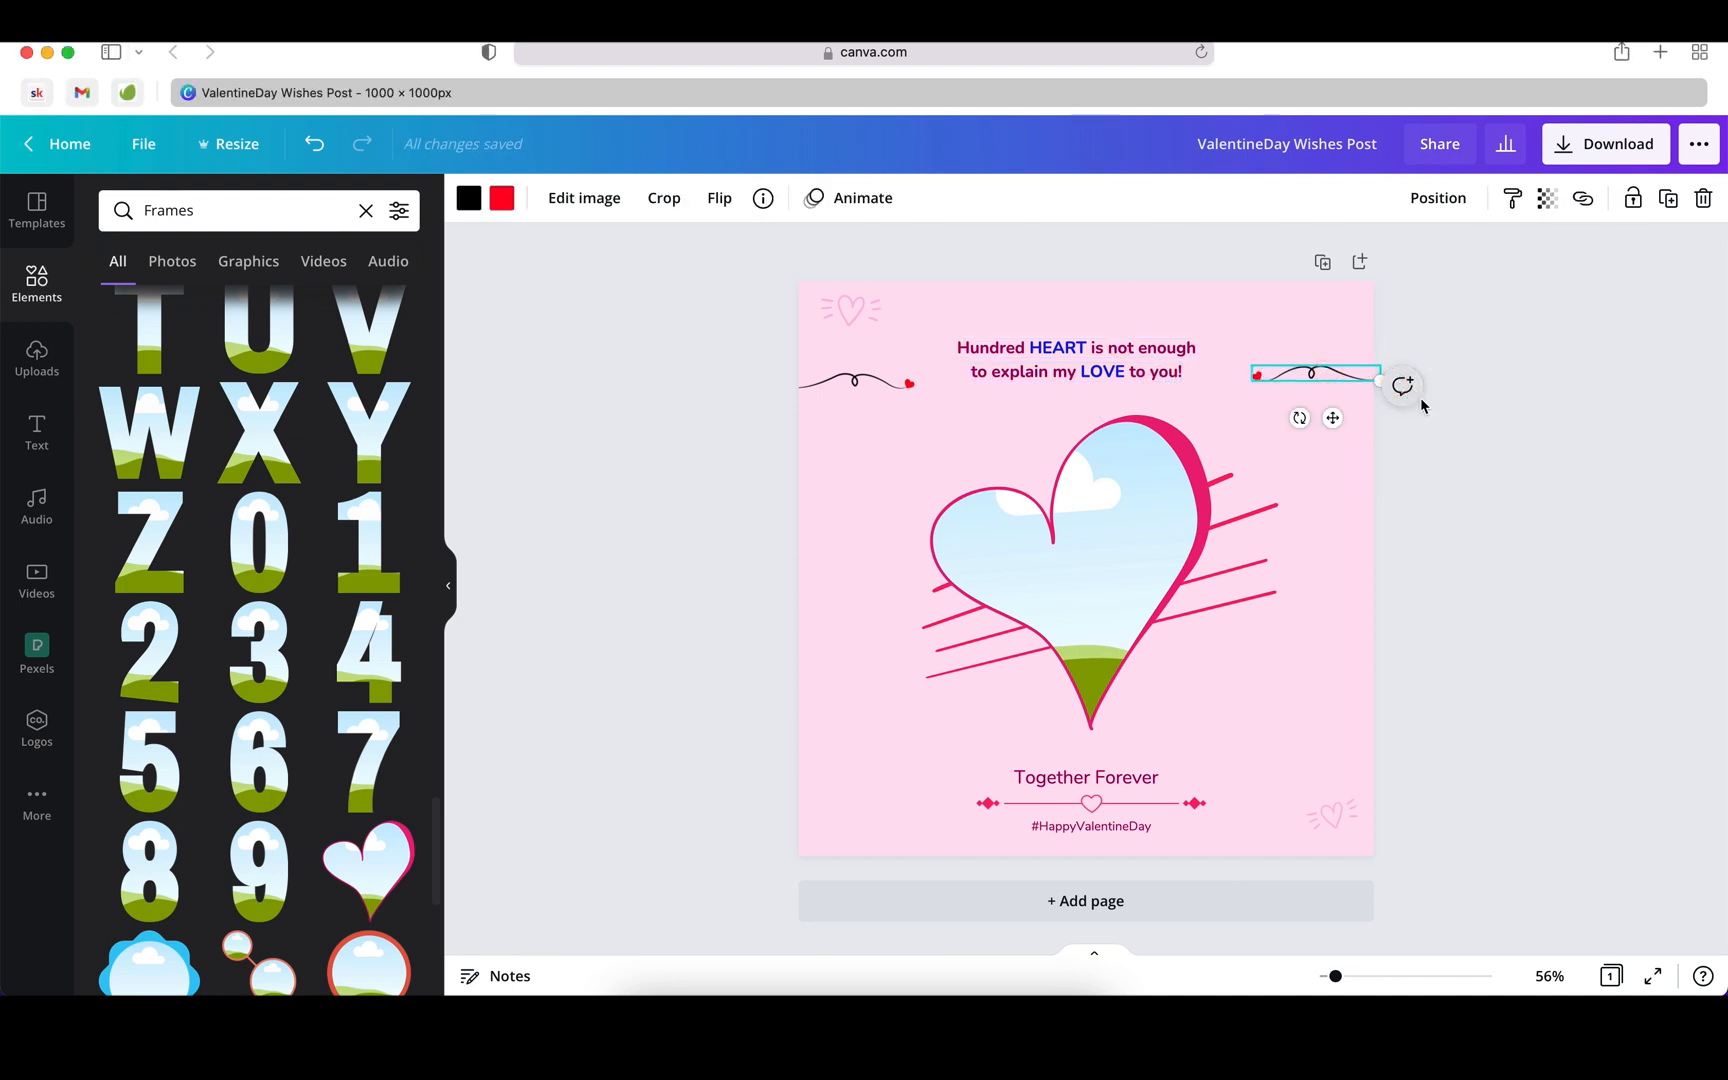
Step: Enlarge the swirl with the heart left of the text, move it up beside the lines, and delete the right-hand swirl
click(914, 386)
click(916, 381)
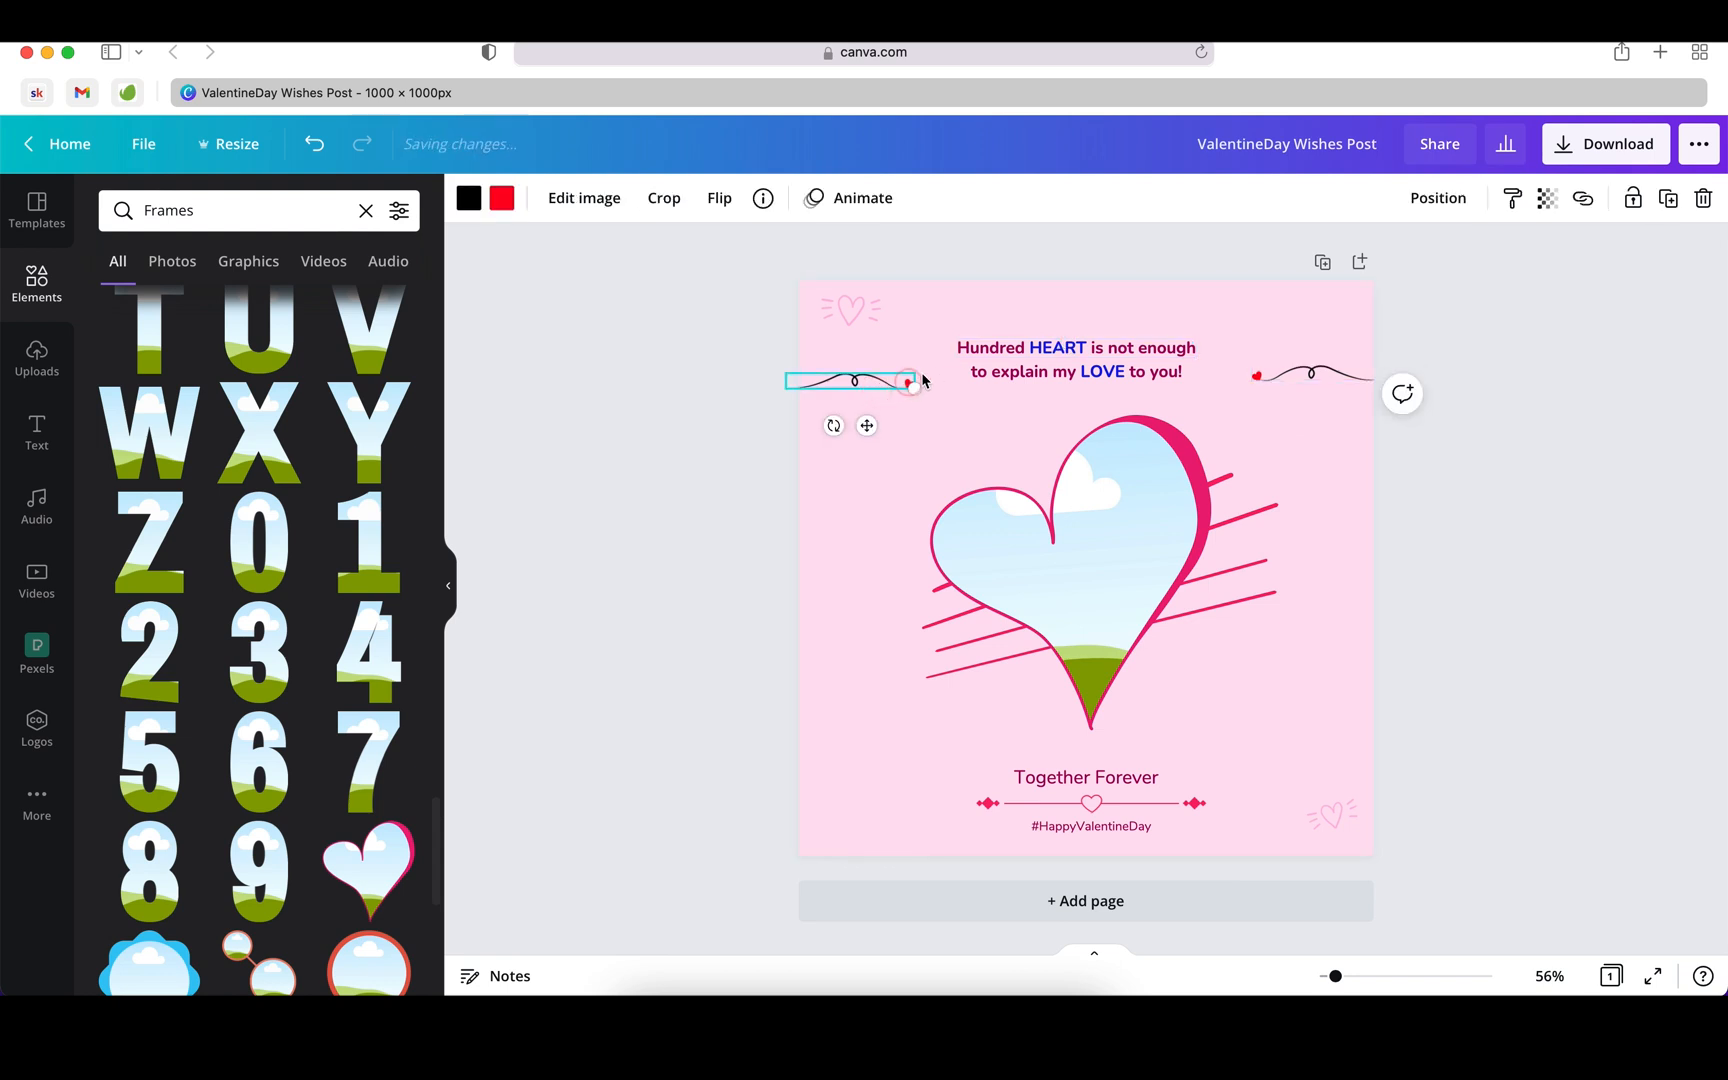
mouse_move(914, 386)
mouse_down()
mouse_move(951, 399)
mouse_move(862, 354)
mouse_up()
click(1324, 377)
key(Delete)
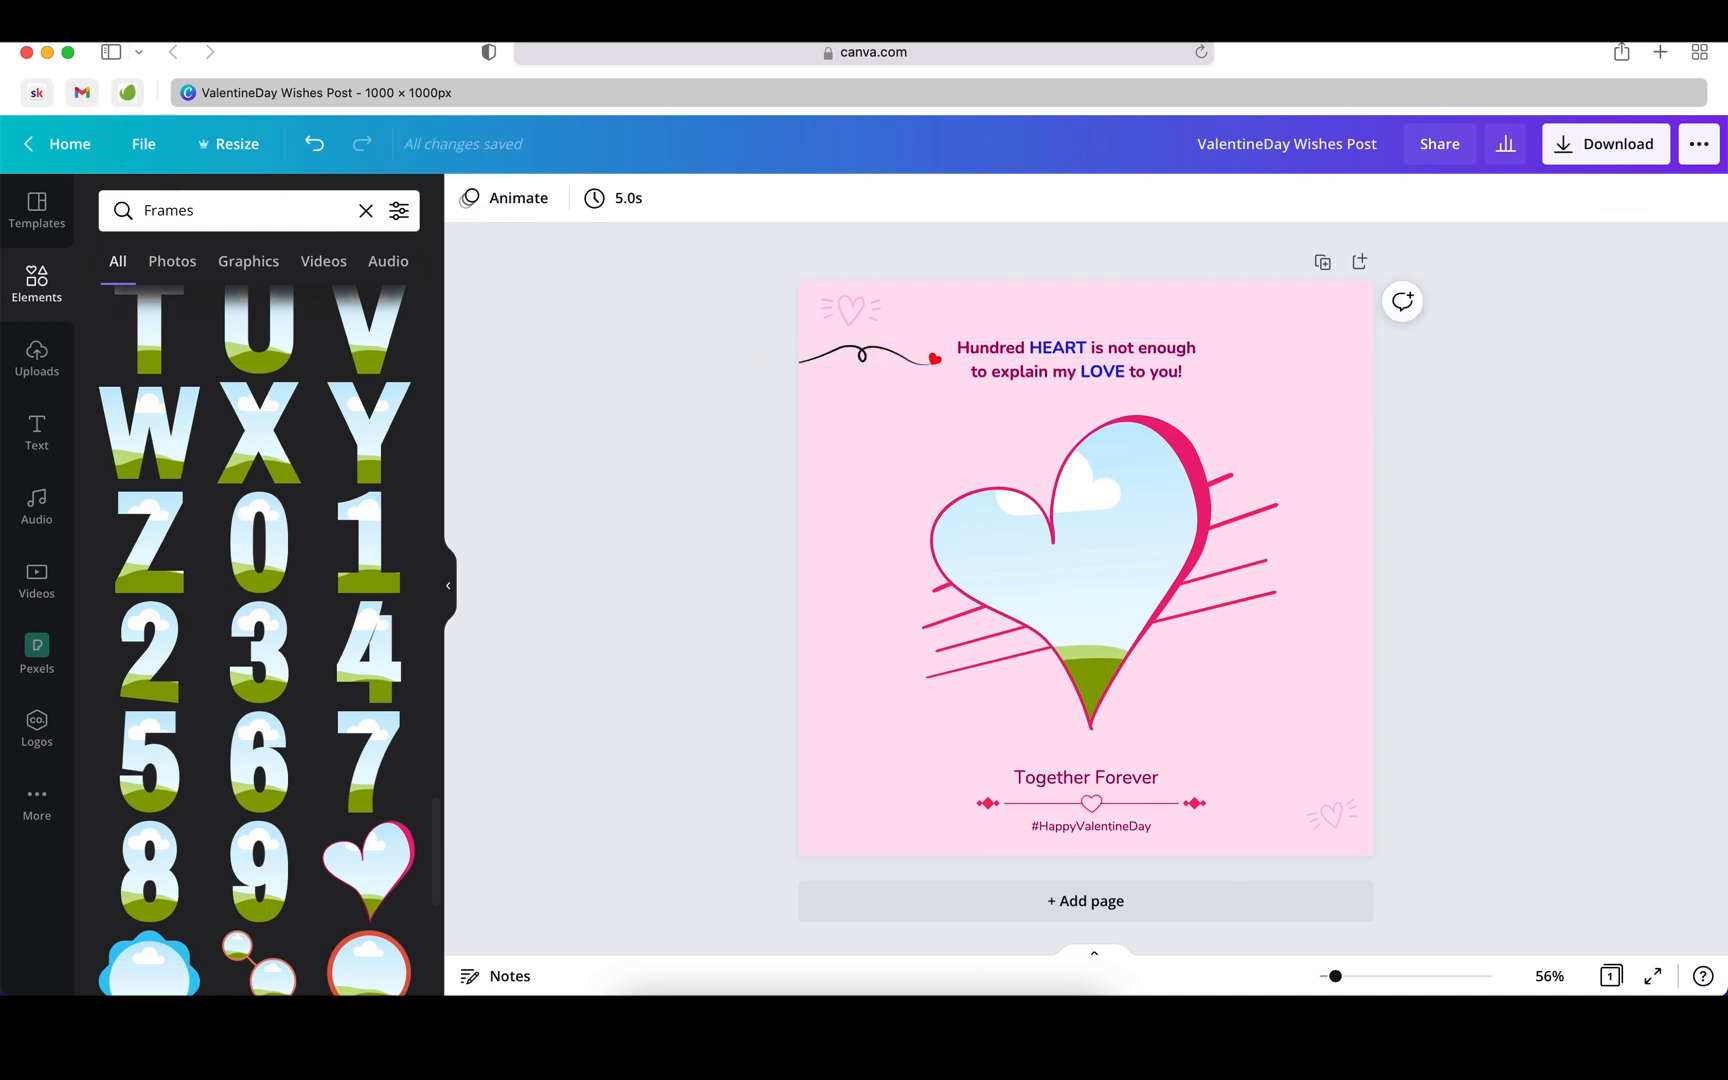
Step: Move the left swirl and both text lines together slightly down and right so the text is centred on the page
click(890, 355)
shift+click(975, 350)
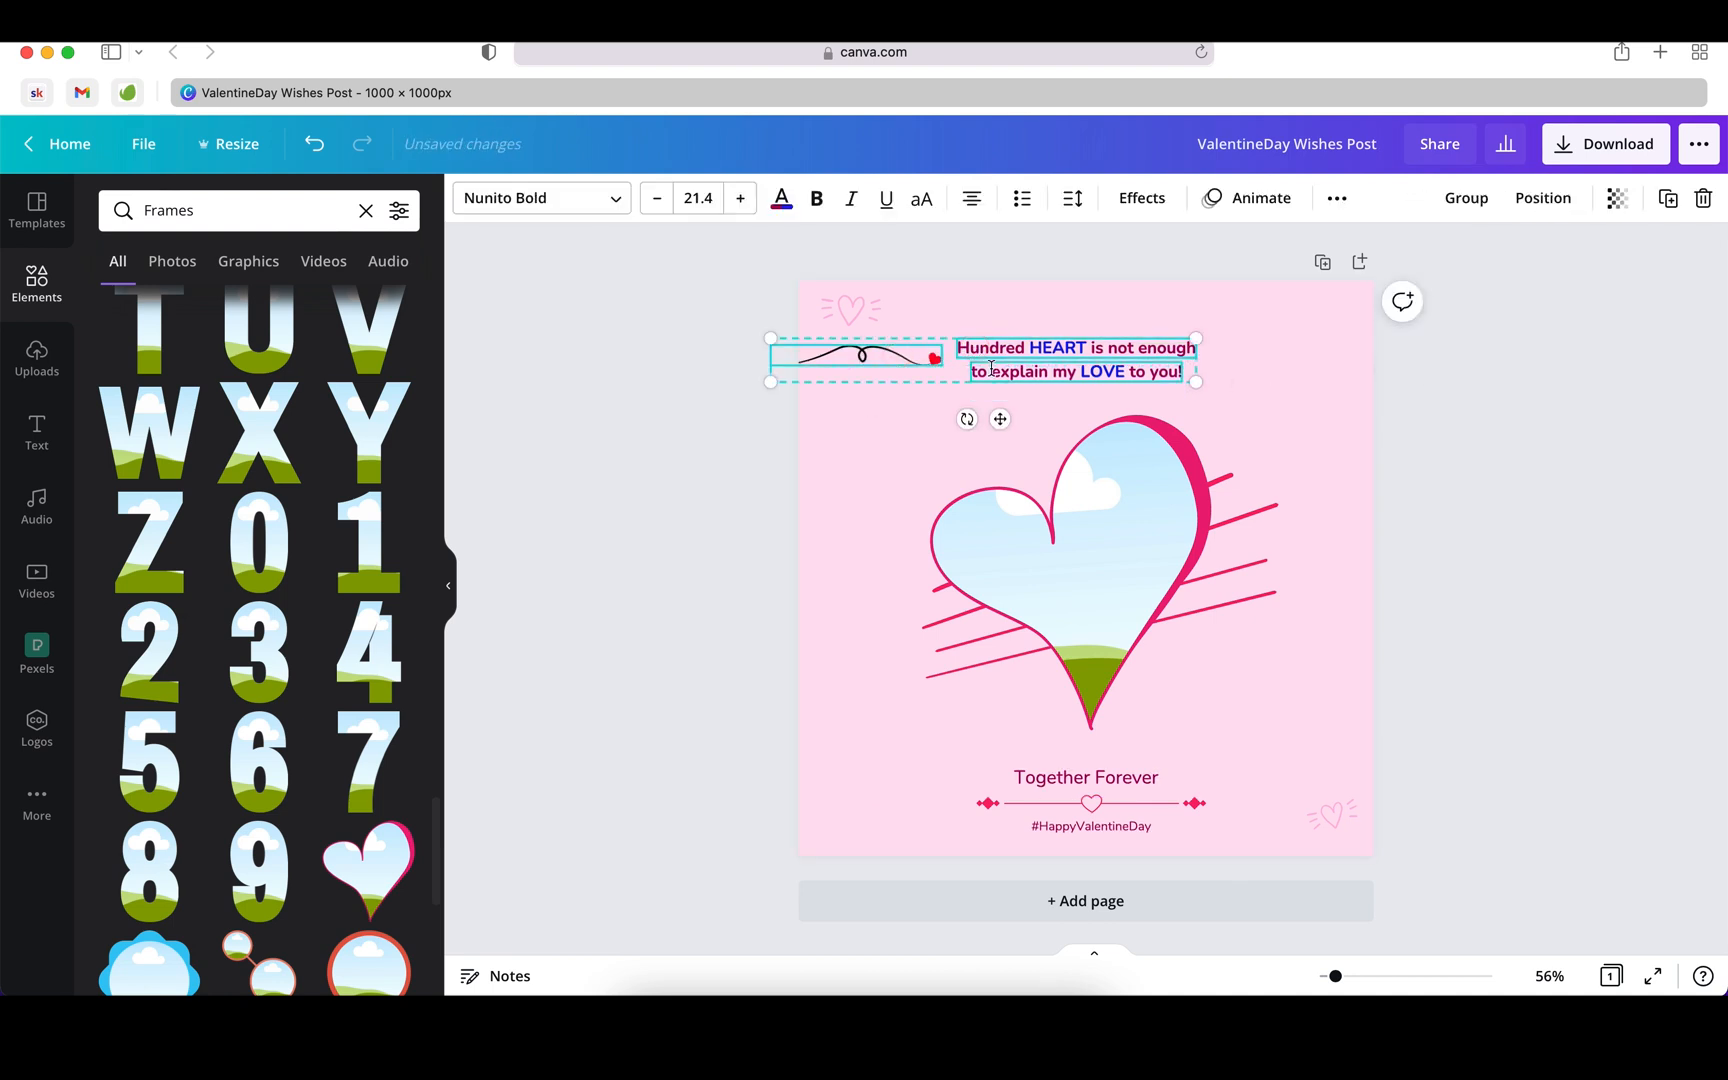
drag(1027, 374, 1034, 386)
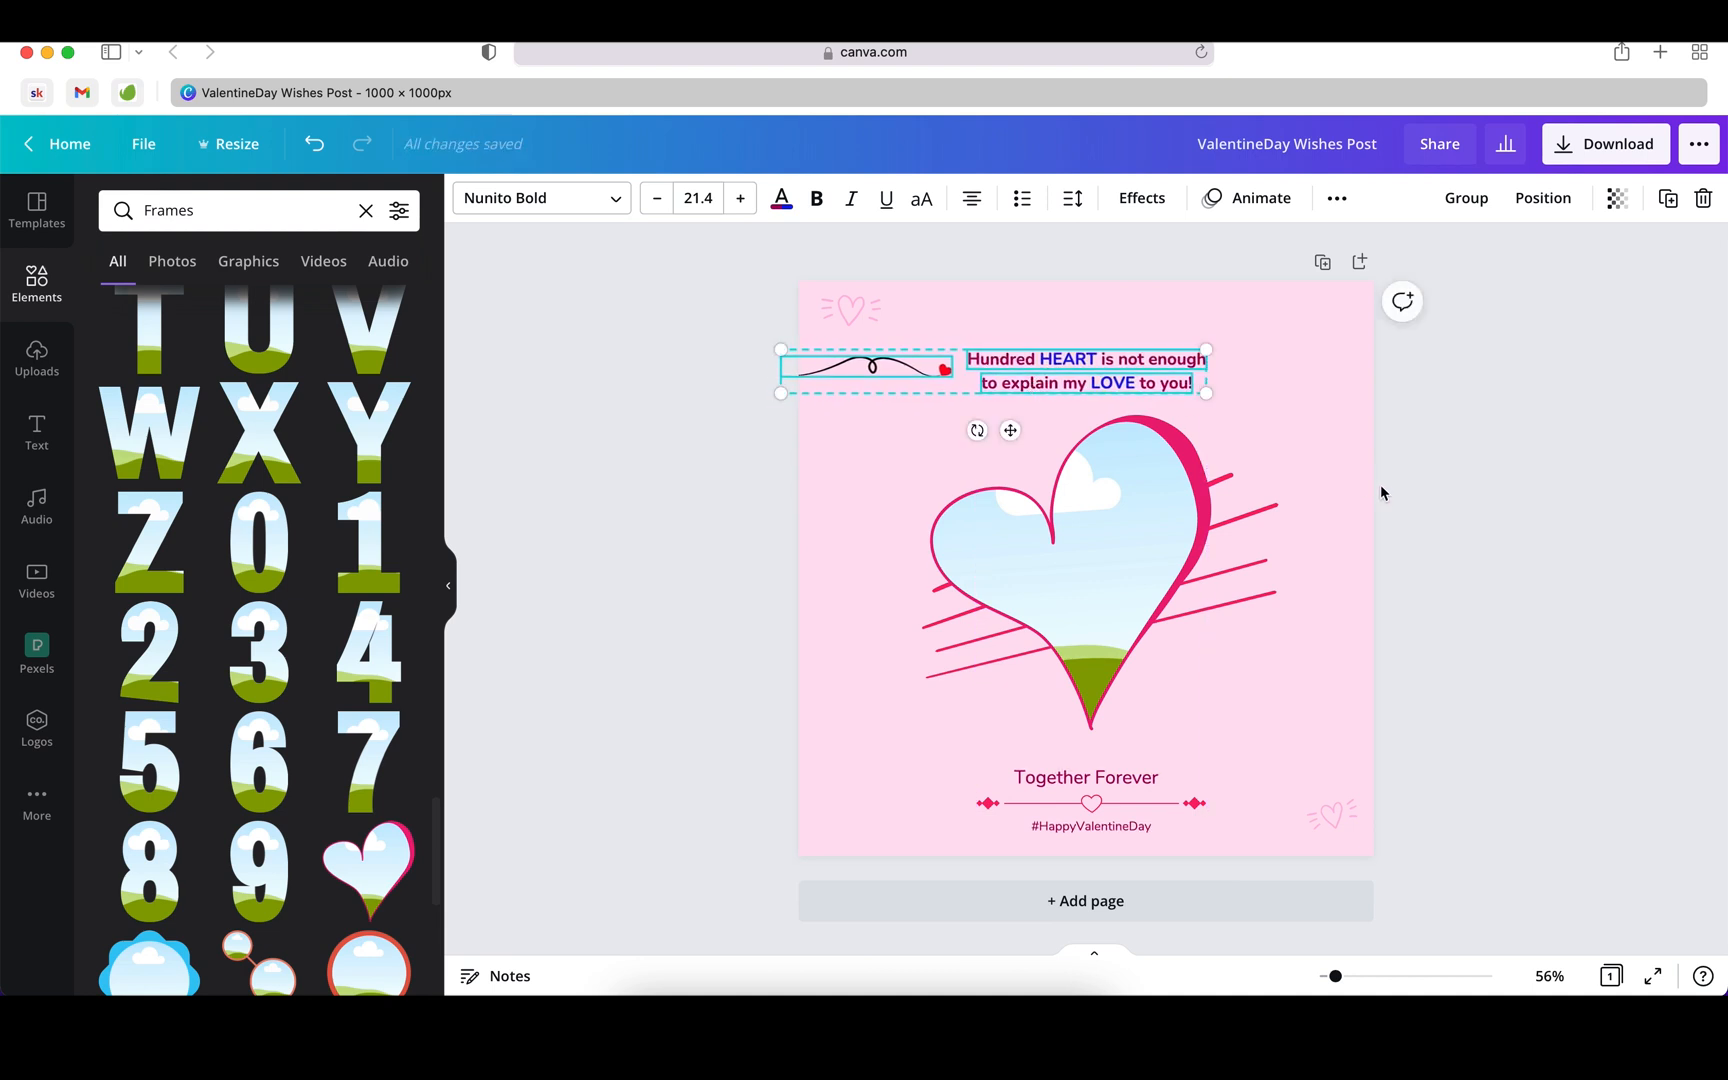
click(1444, 587)
Step: Duplicate the left swirl, flip the copy horizontally and place it right of the text, level with the original
click(852, 370)
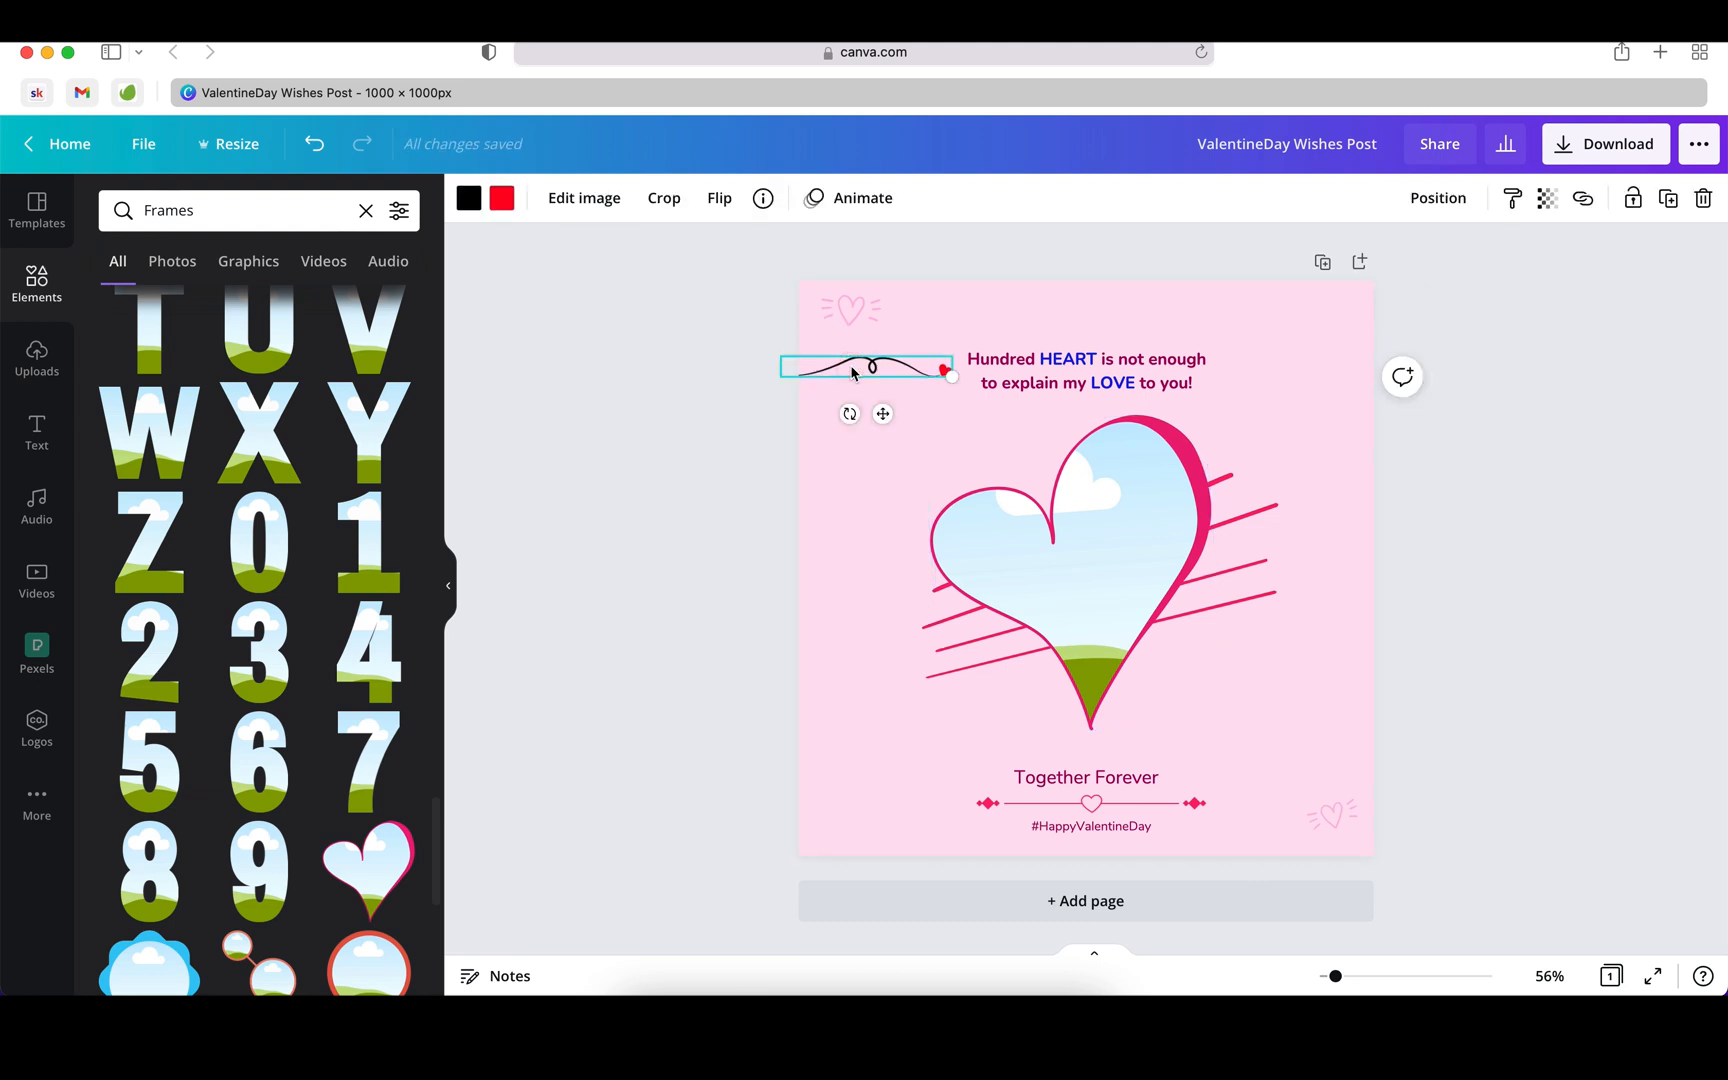
key(super+d)
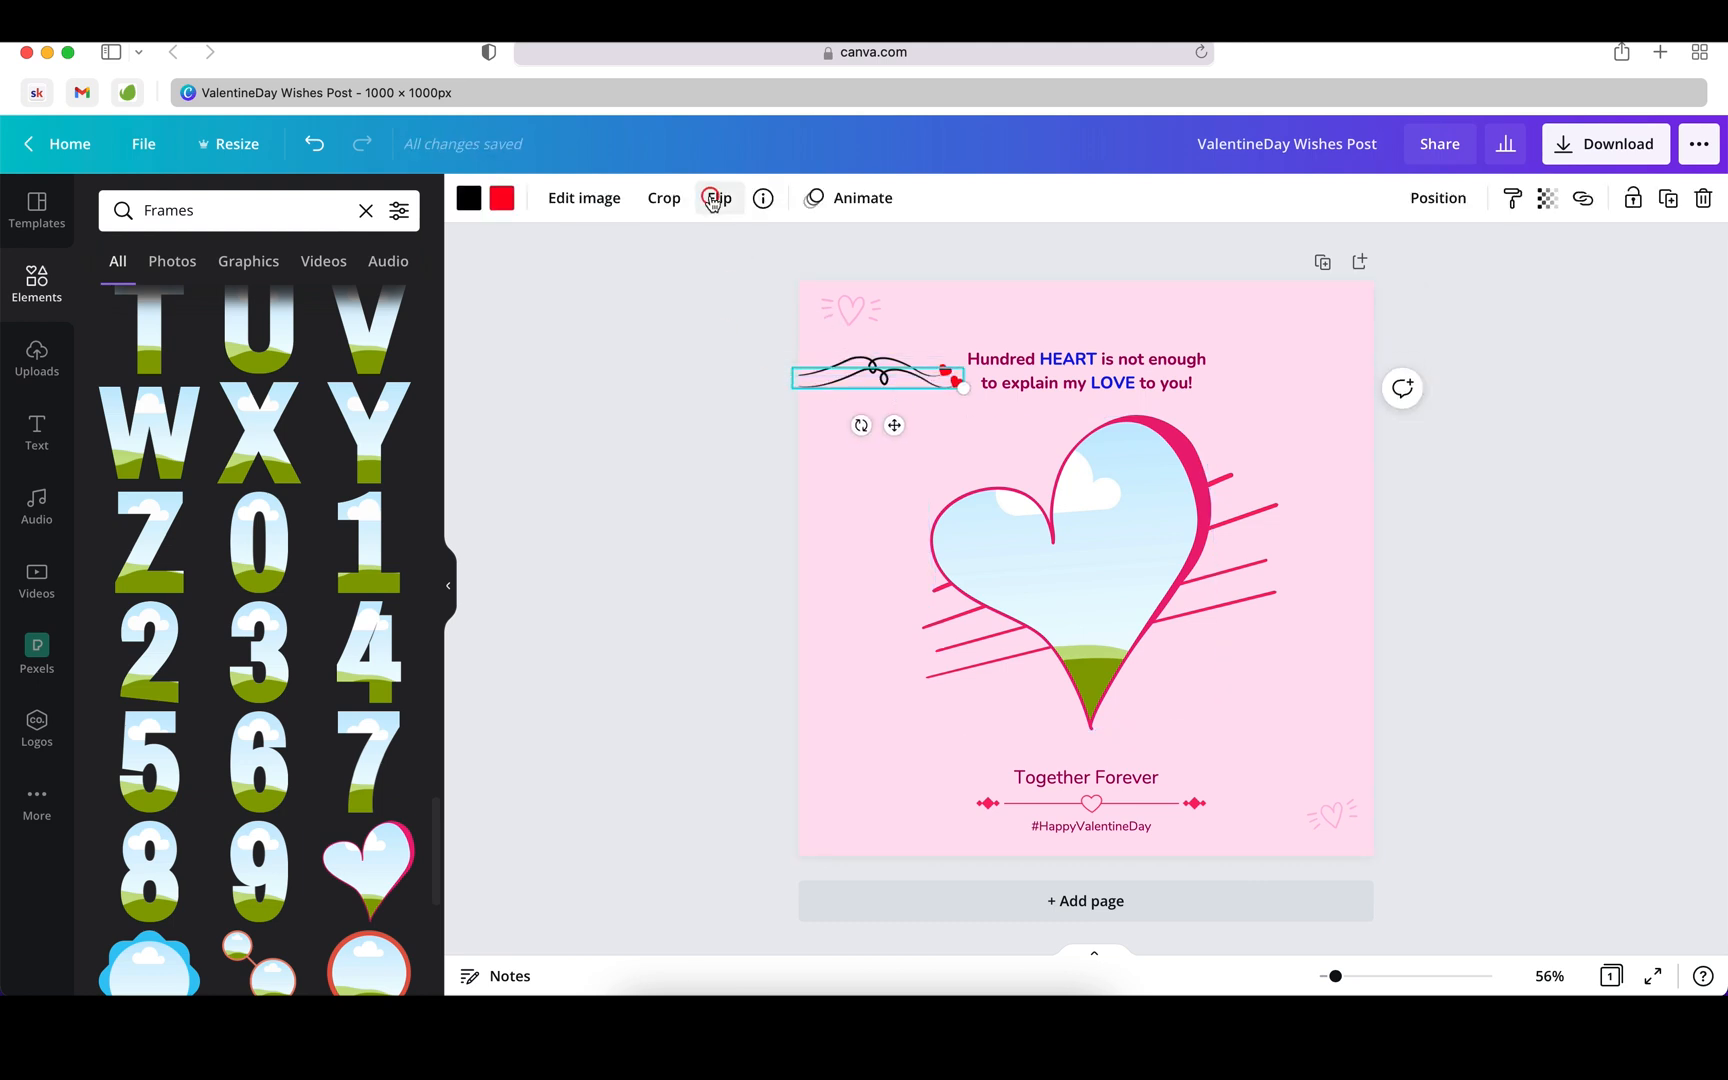
click(712, 200)
click(803, 271)
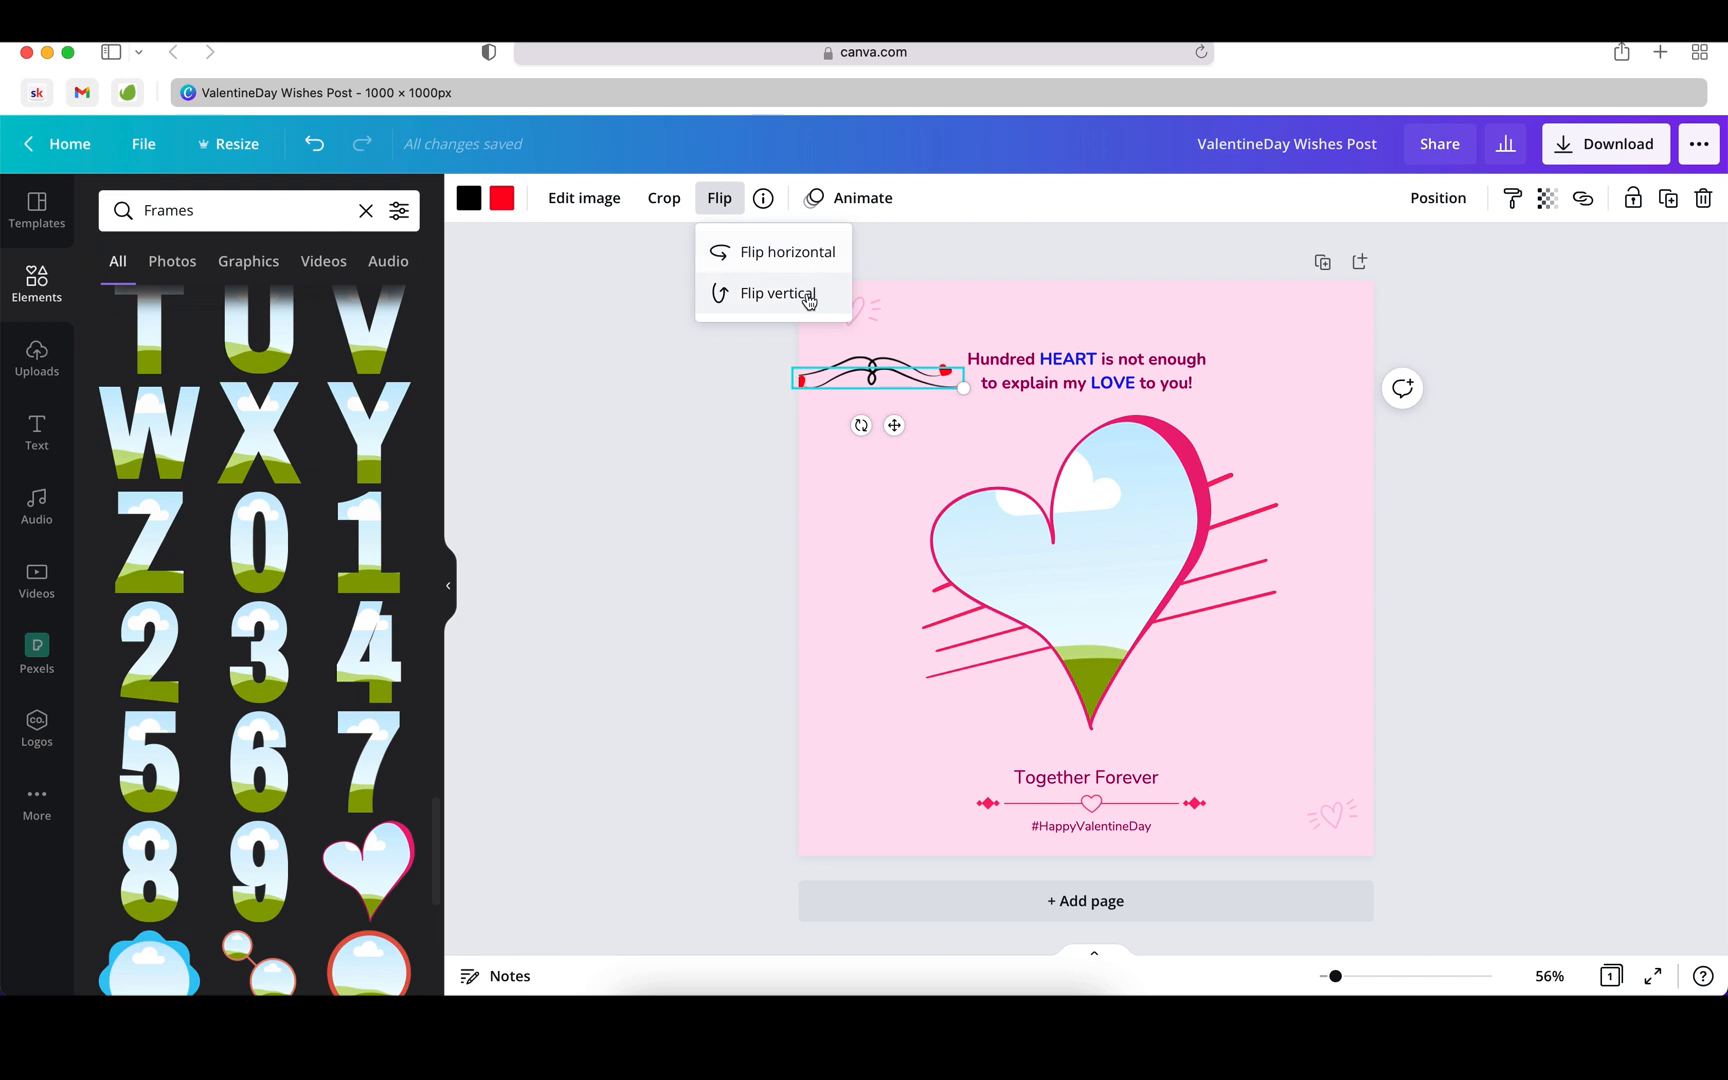
drag(890, 425, 1332, 417)
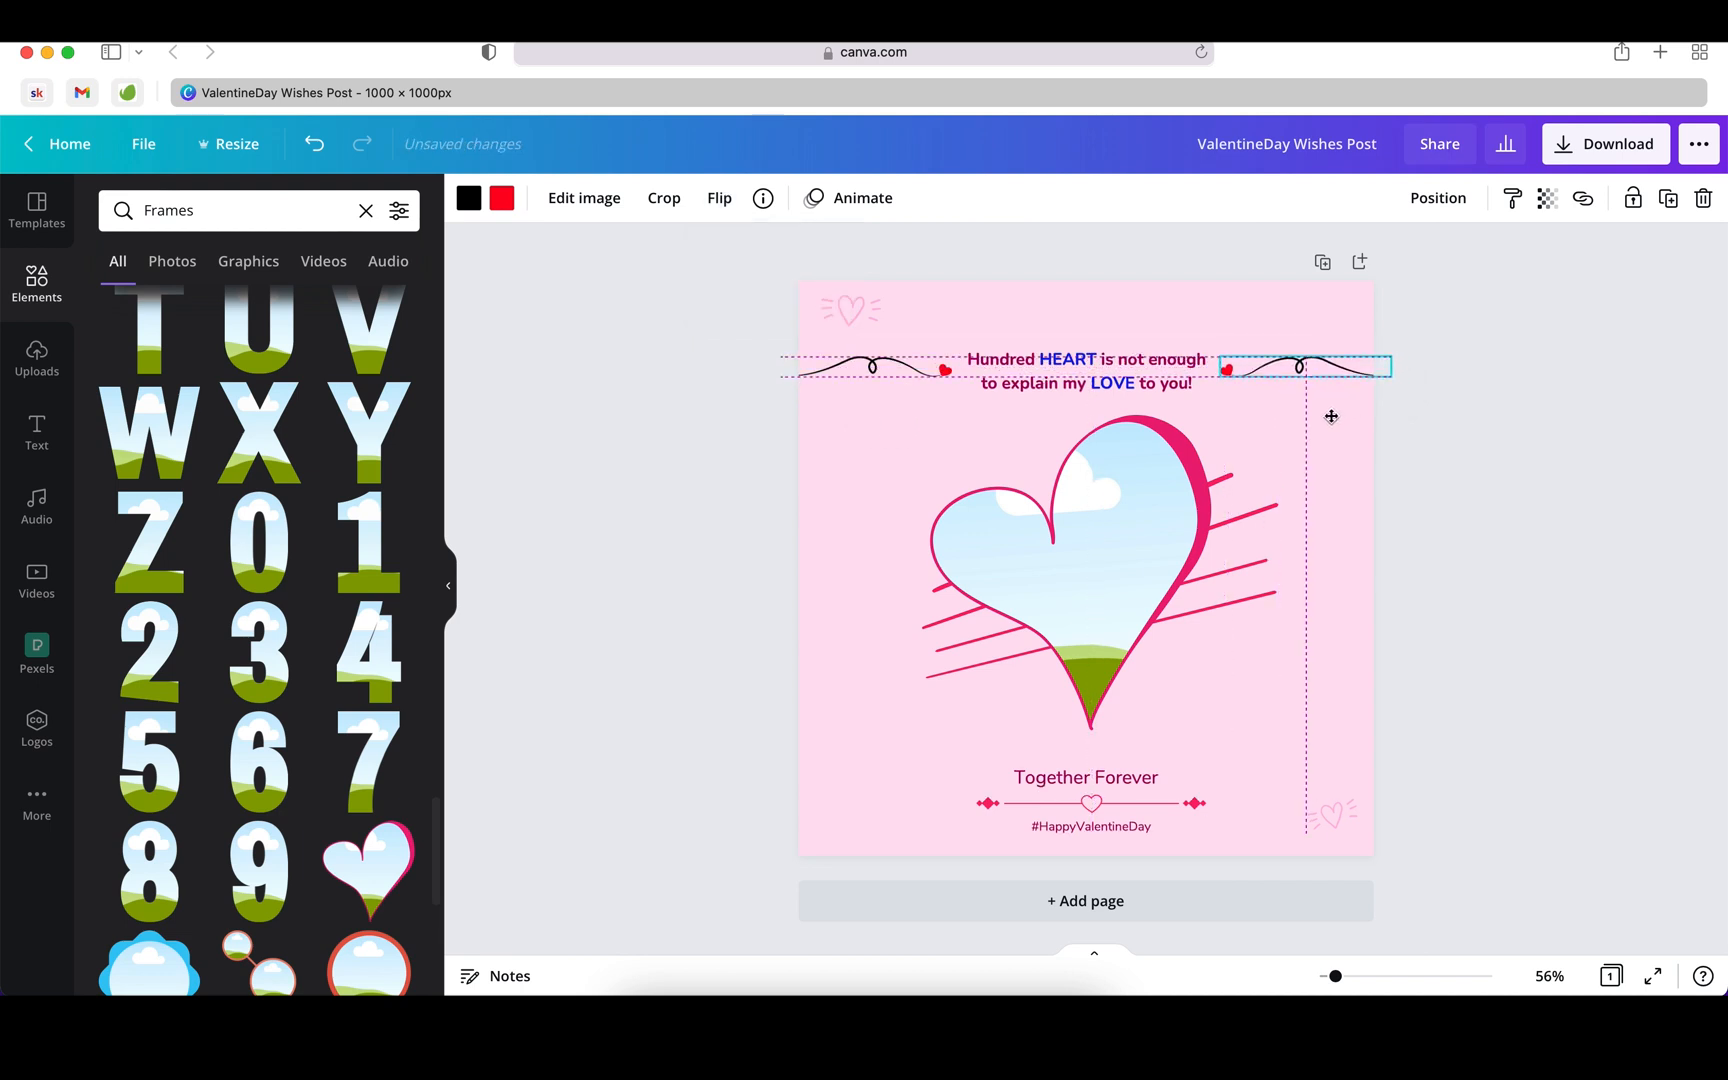
shift+click(1100, 368)
shift+click(890, 362)
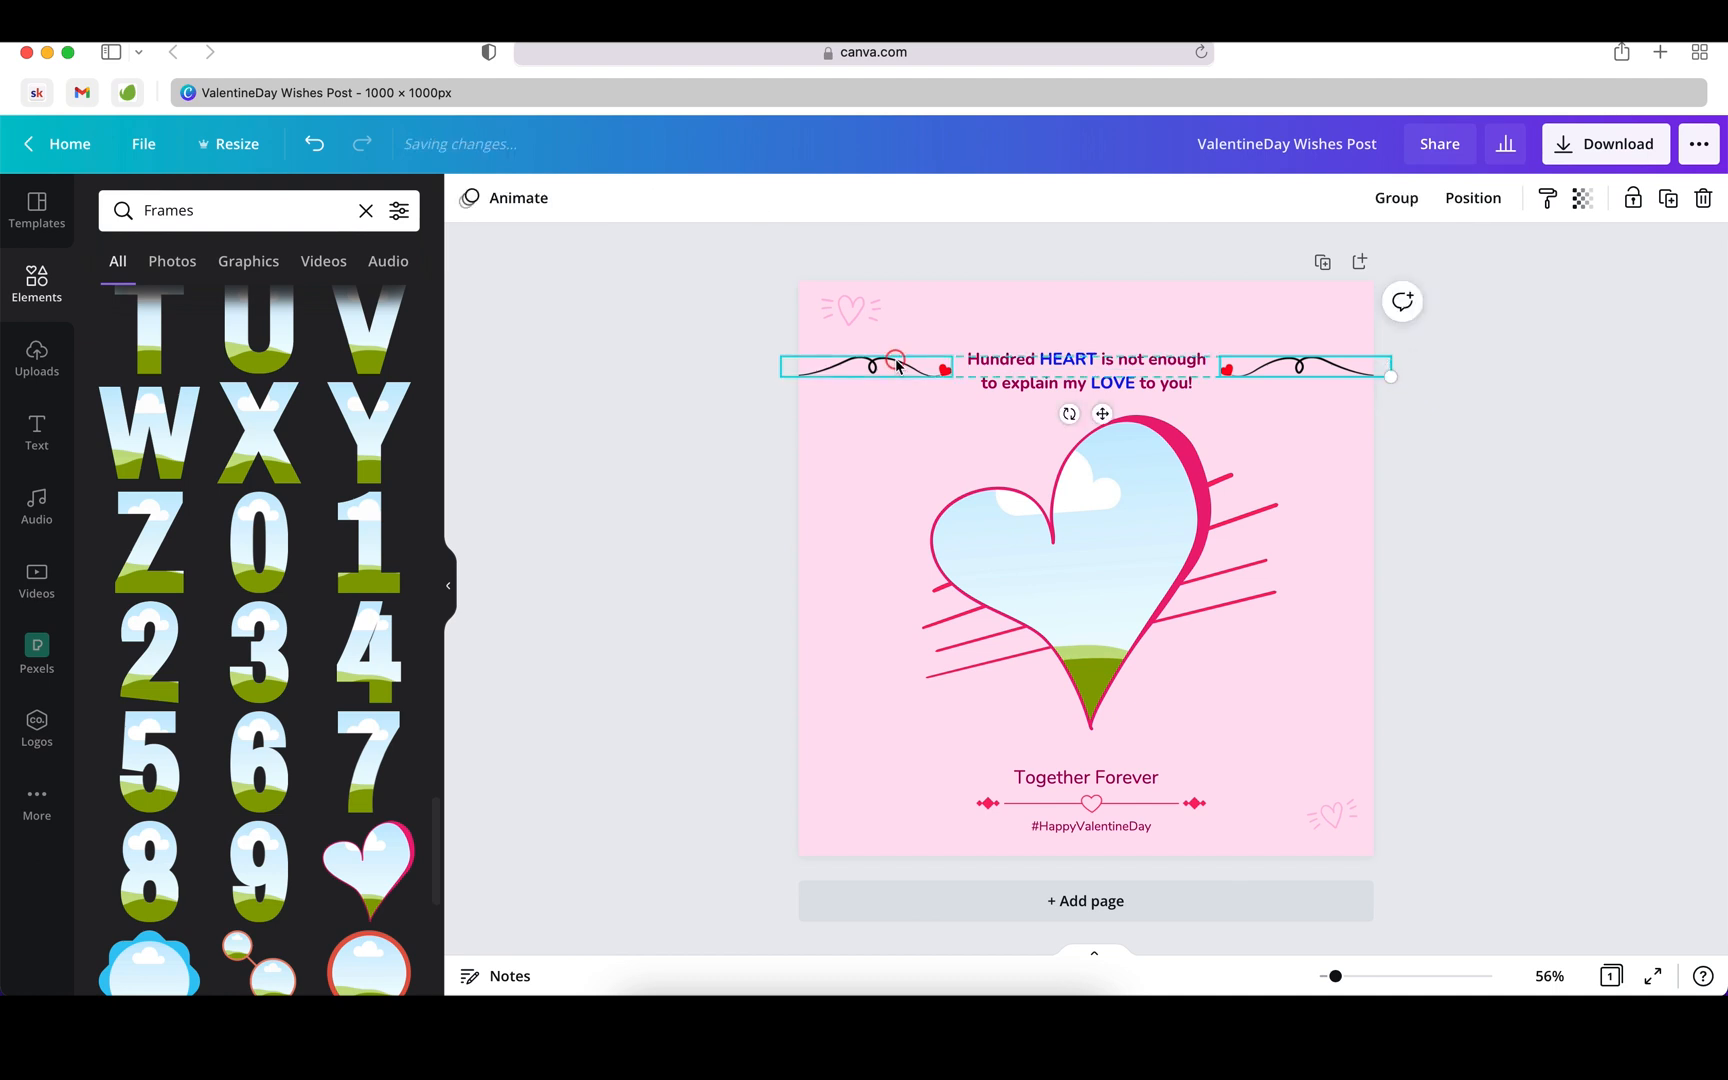
click(1343, 496)
Step: Recolour the black lines of both swirls with the document's dark magenta
click(805, 368)
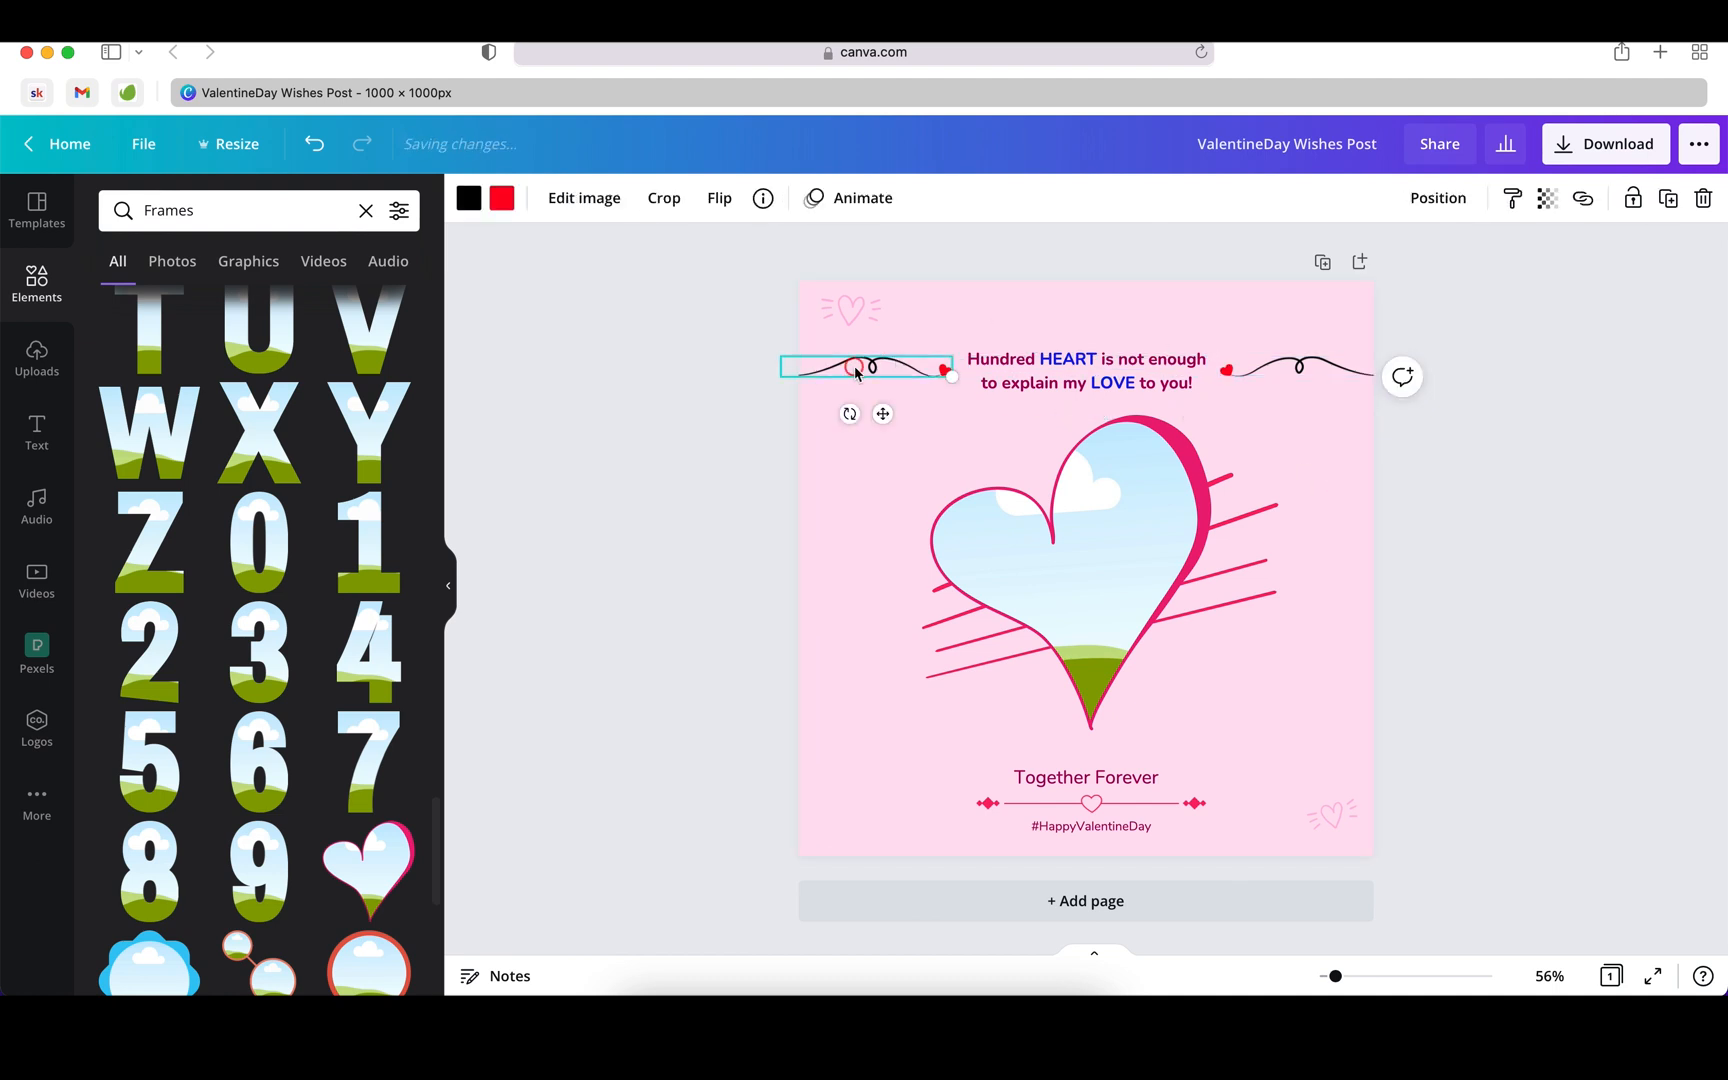
click(467, 200)
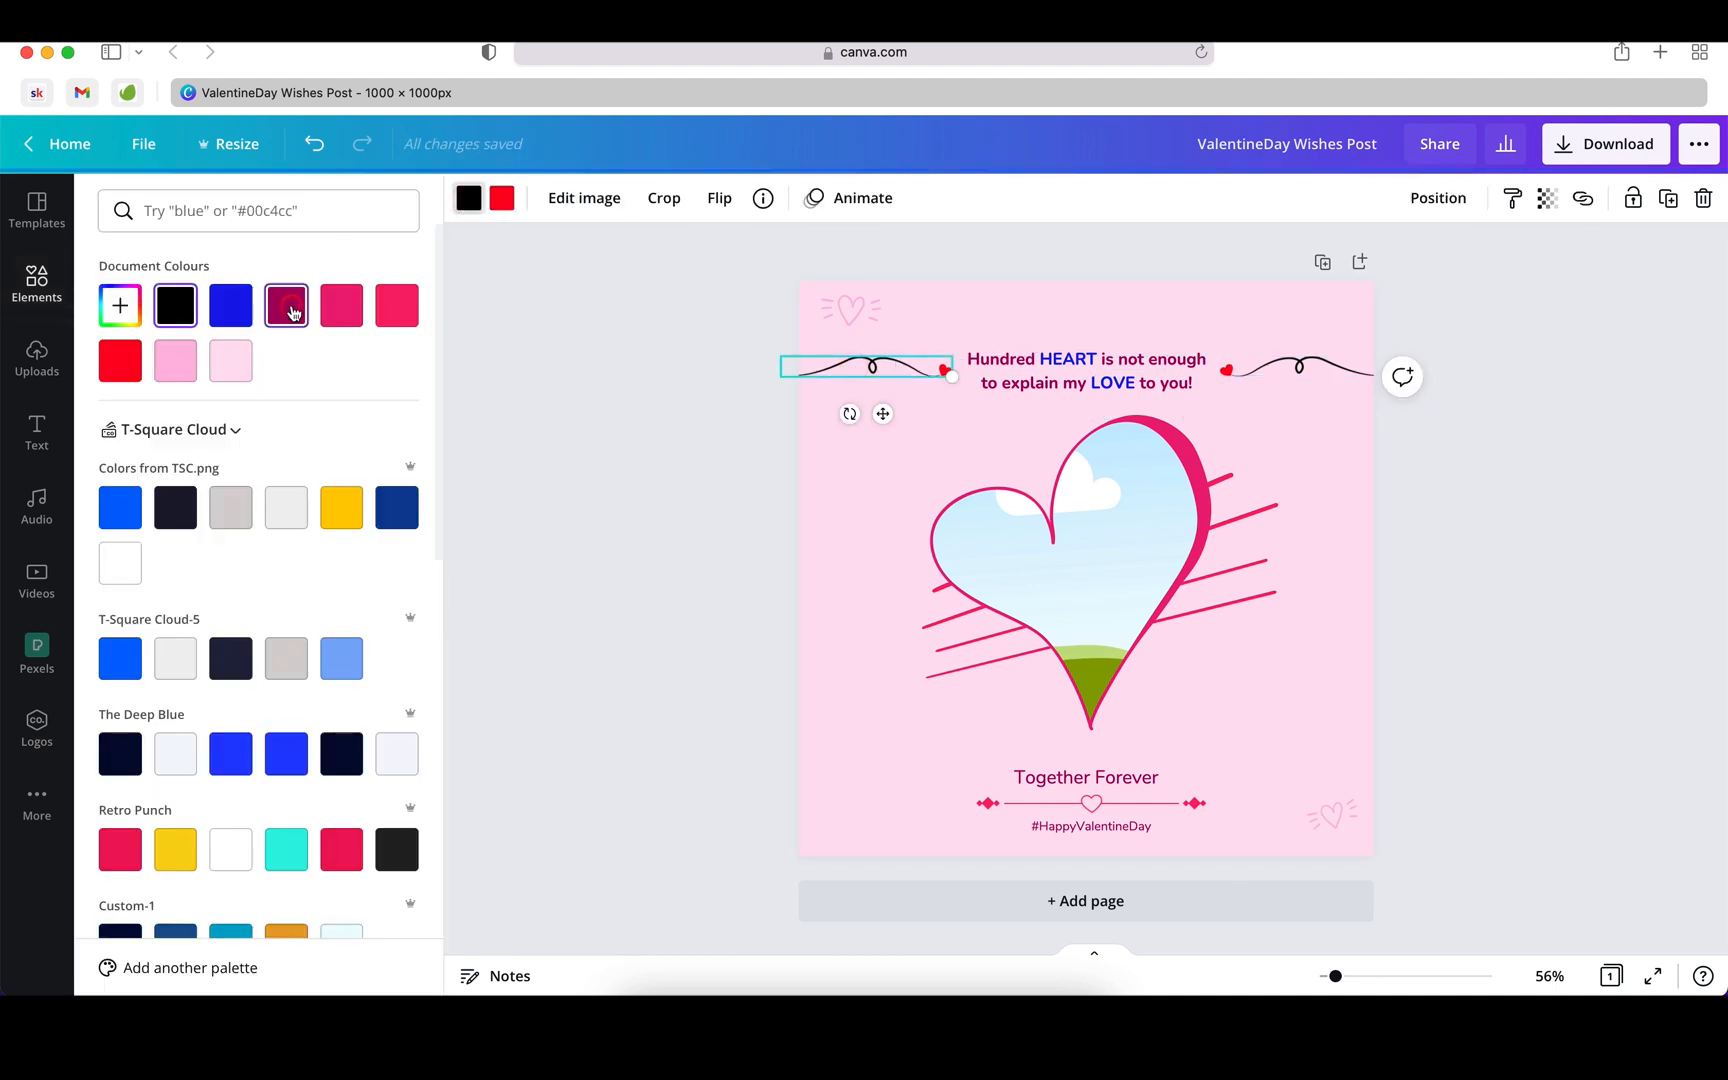
click(286, 305)
click(1300, 367)
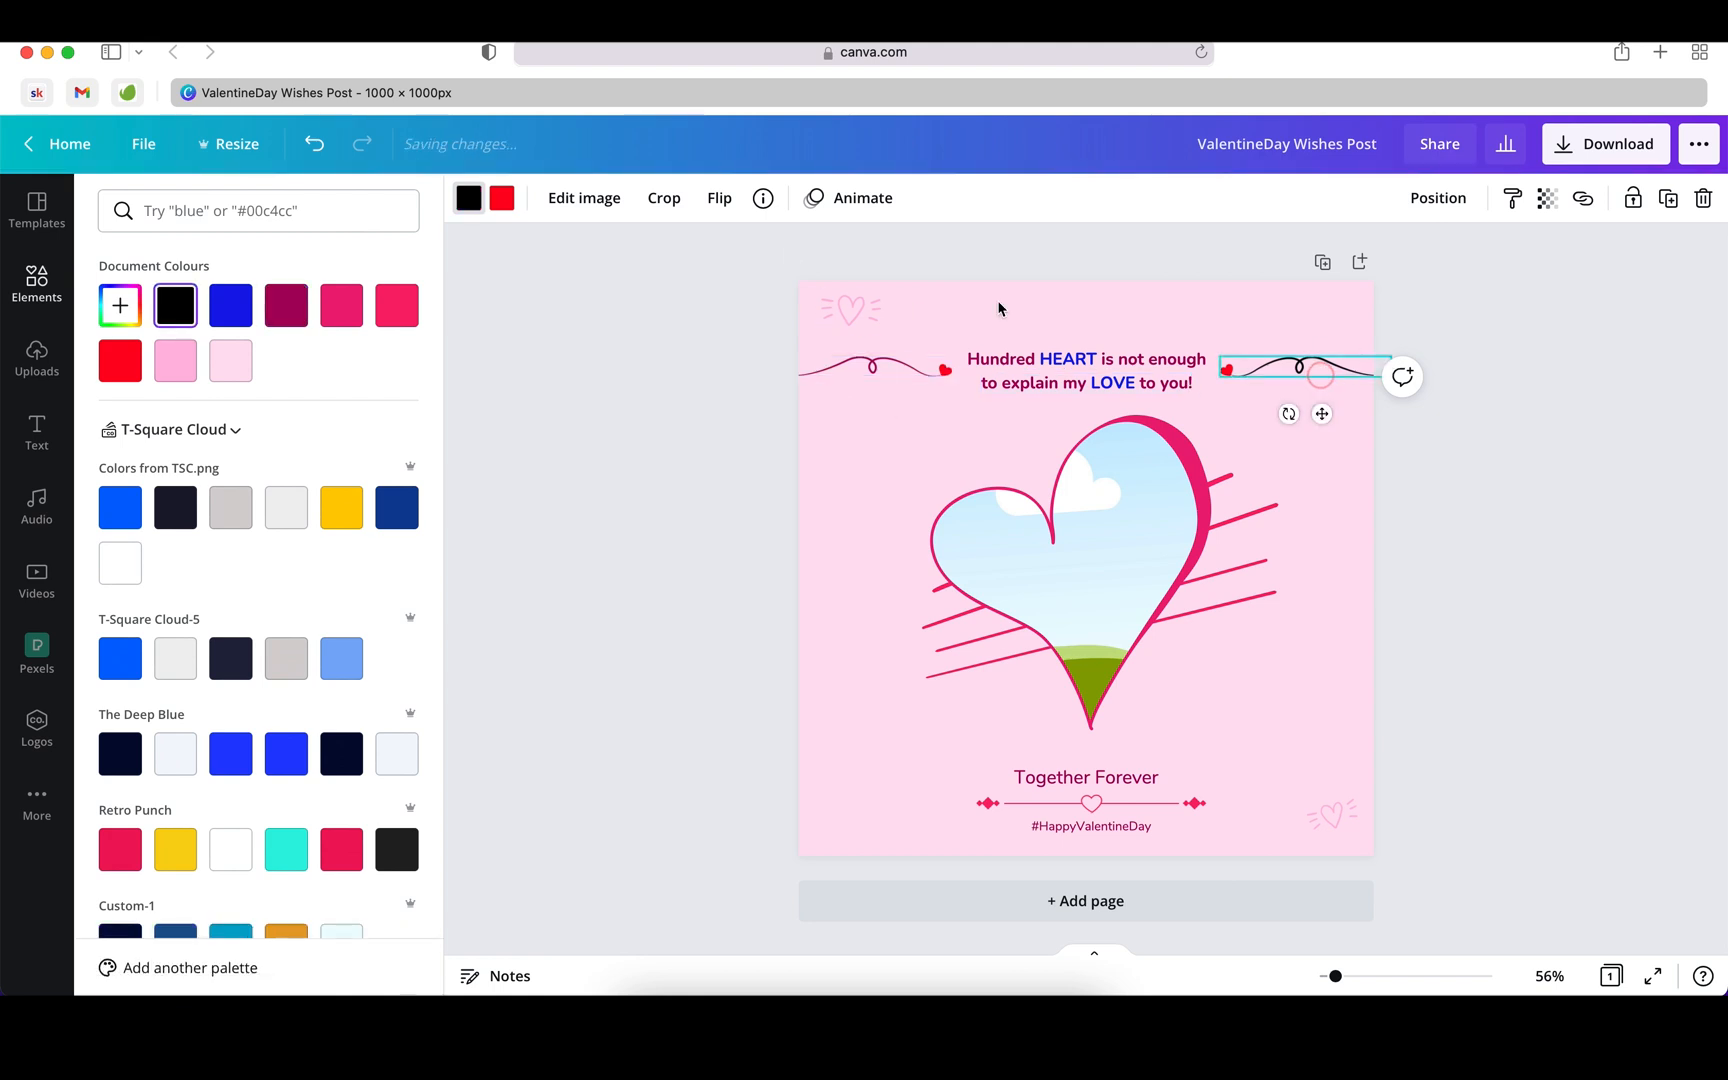
click(268, 307)
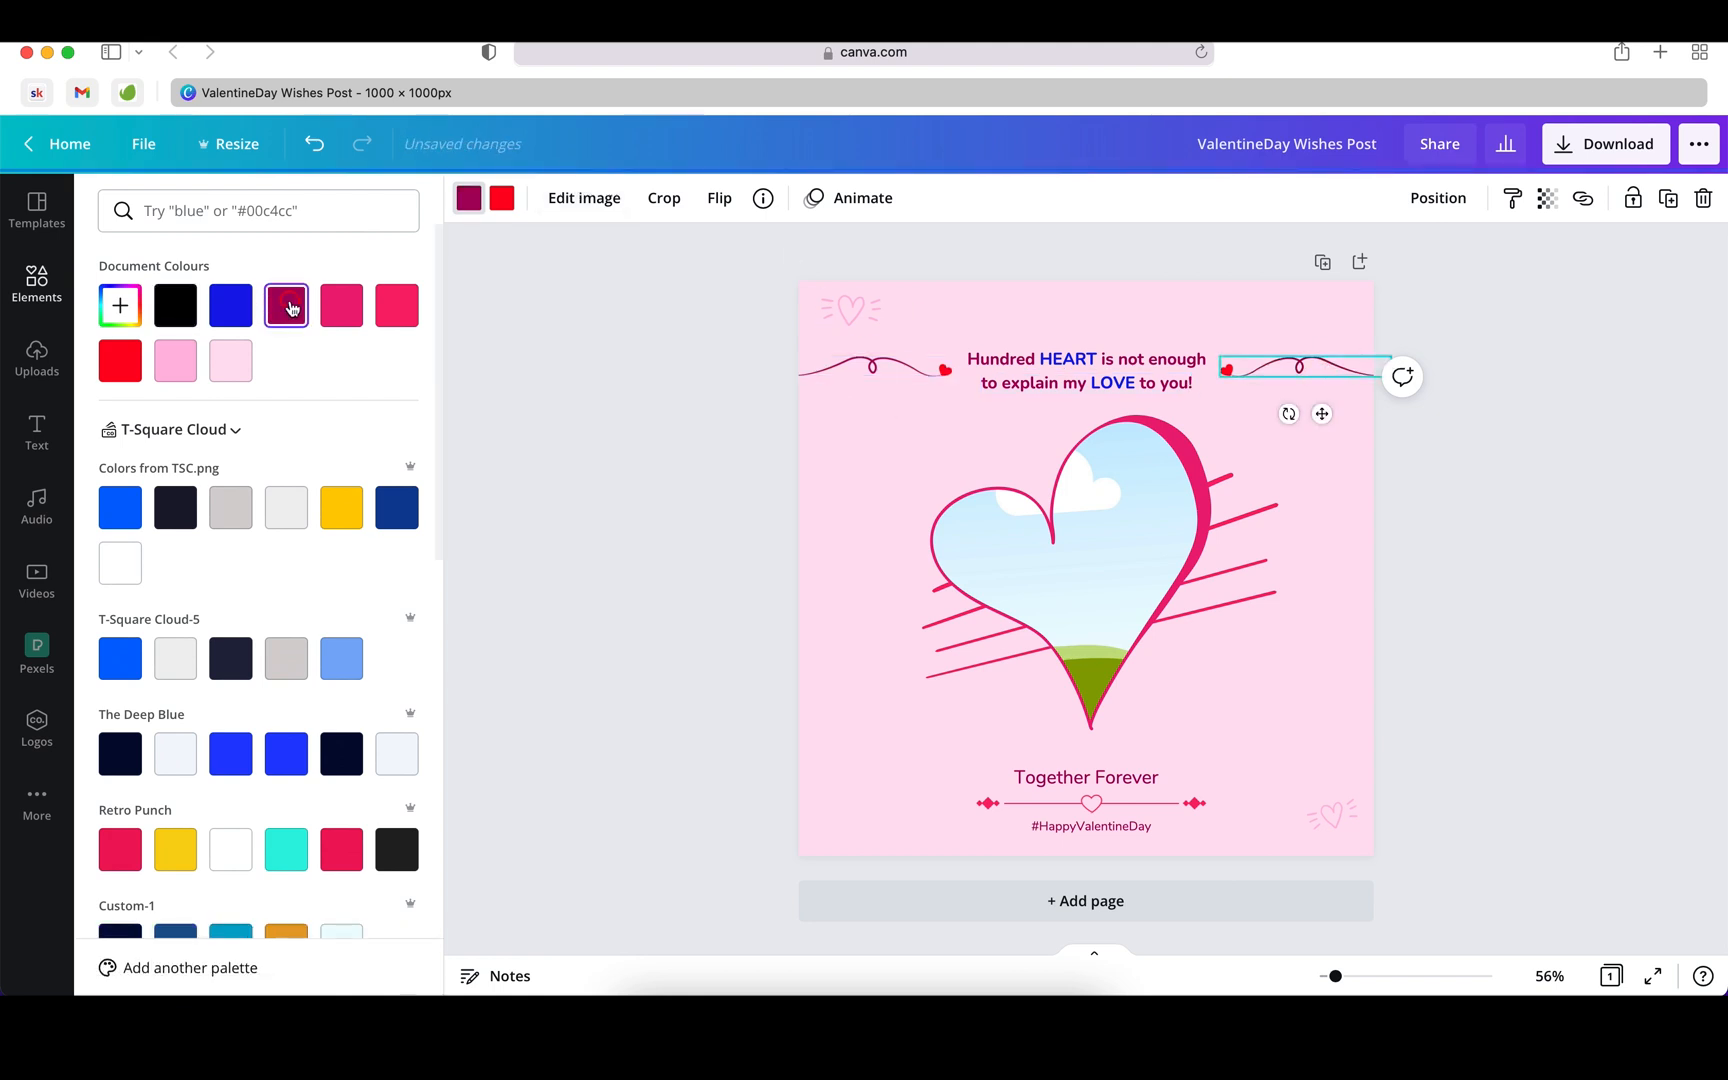
Step: Recolour the red heart of the right swirl, trying dark magenta and settling on the document blue
click(502, 198)
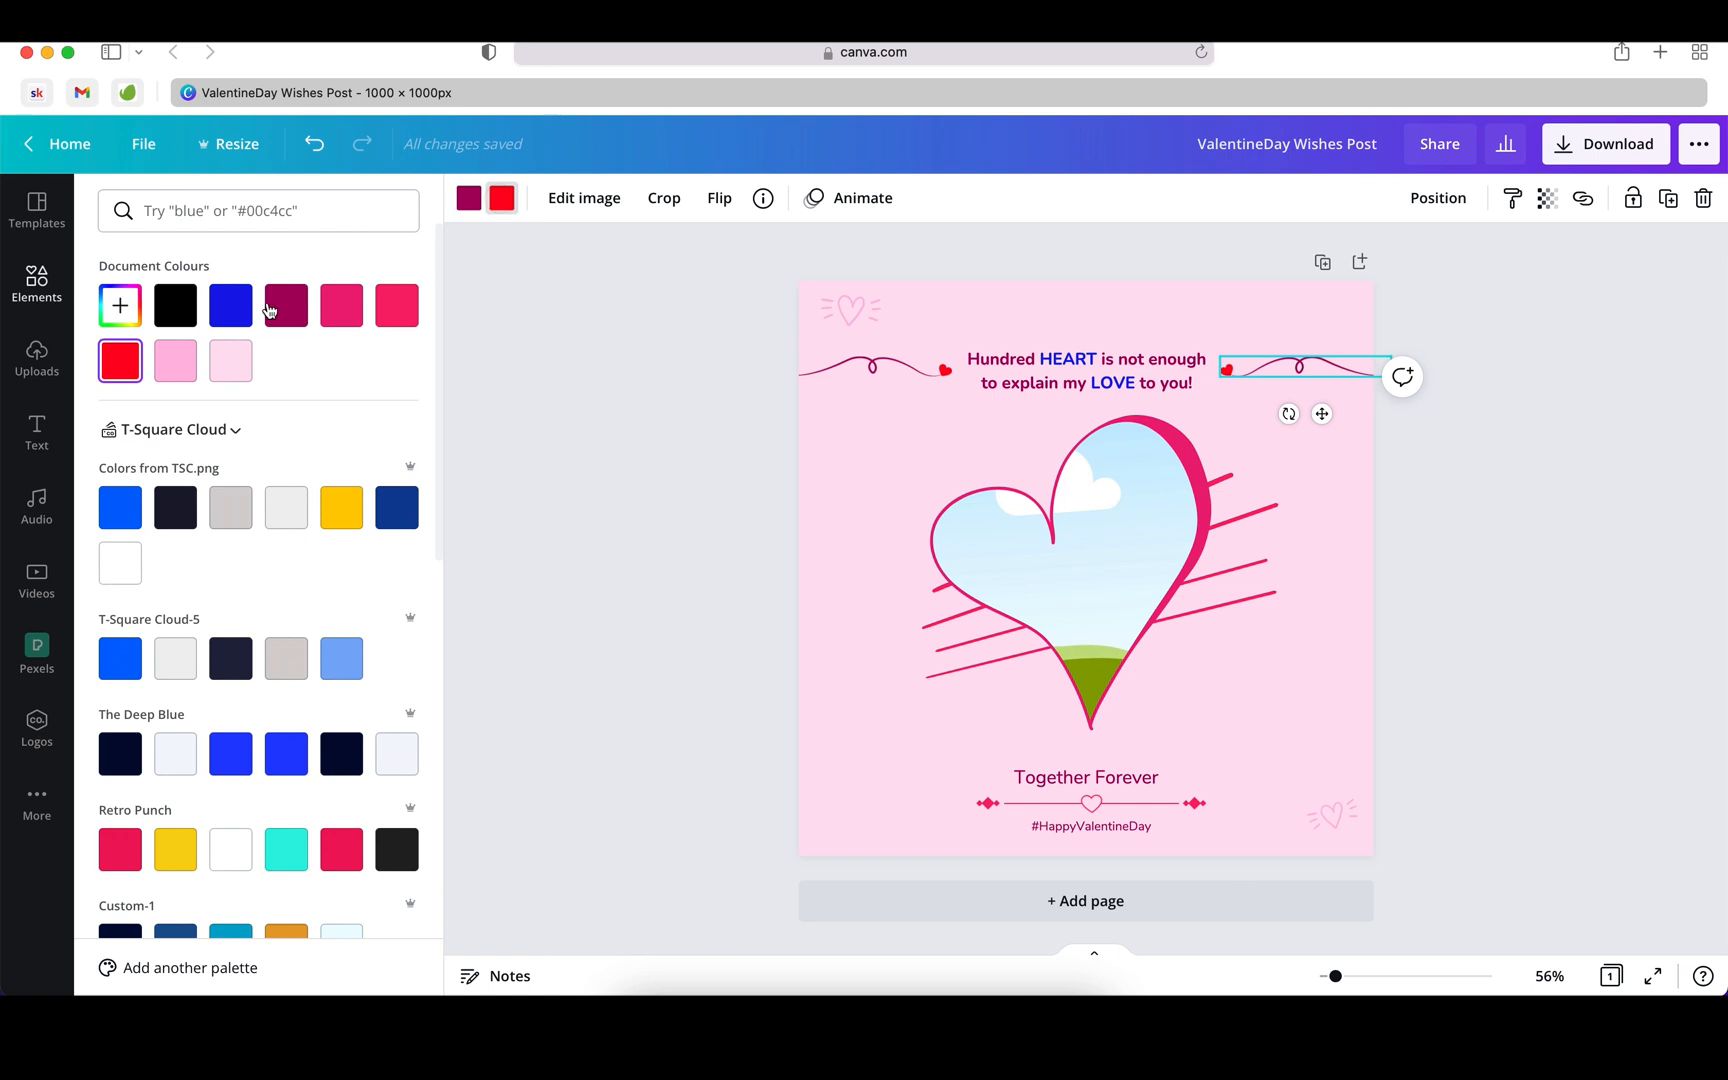
click(284, 318)
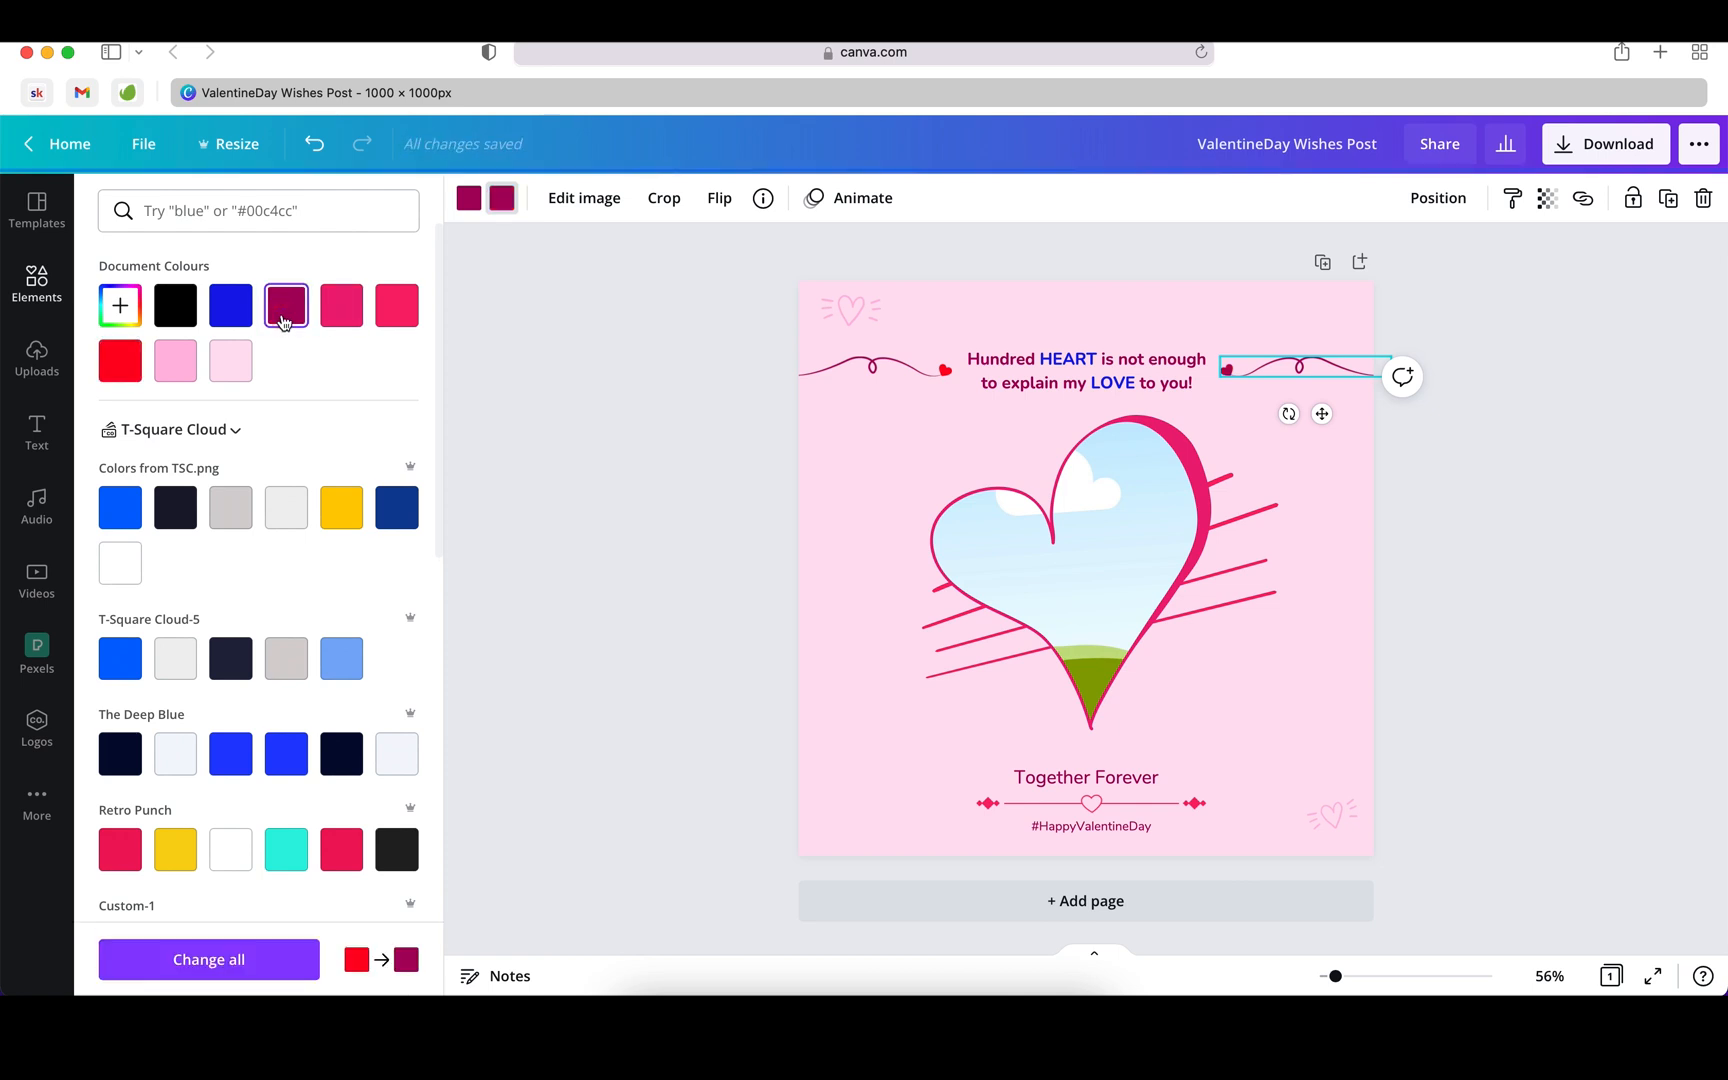
click(230, 305)
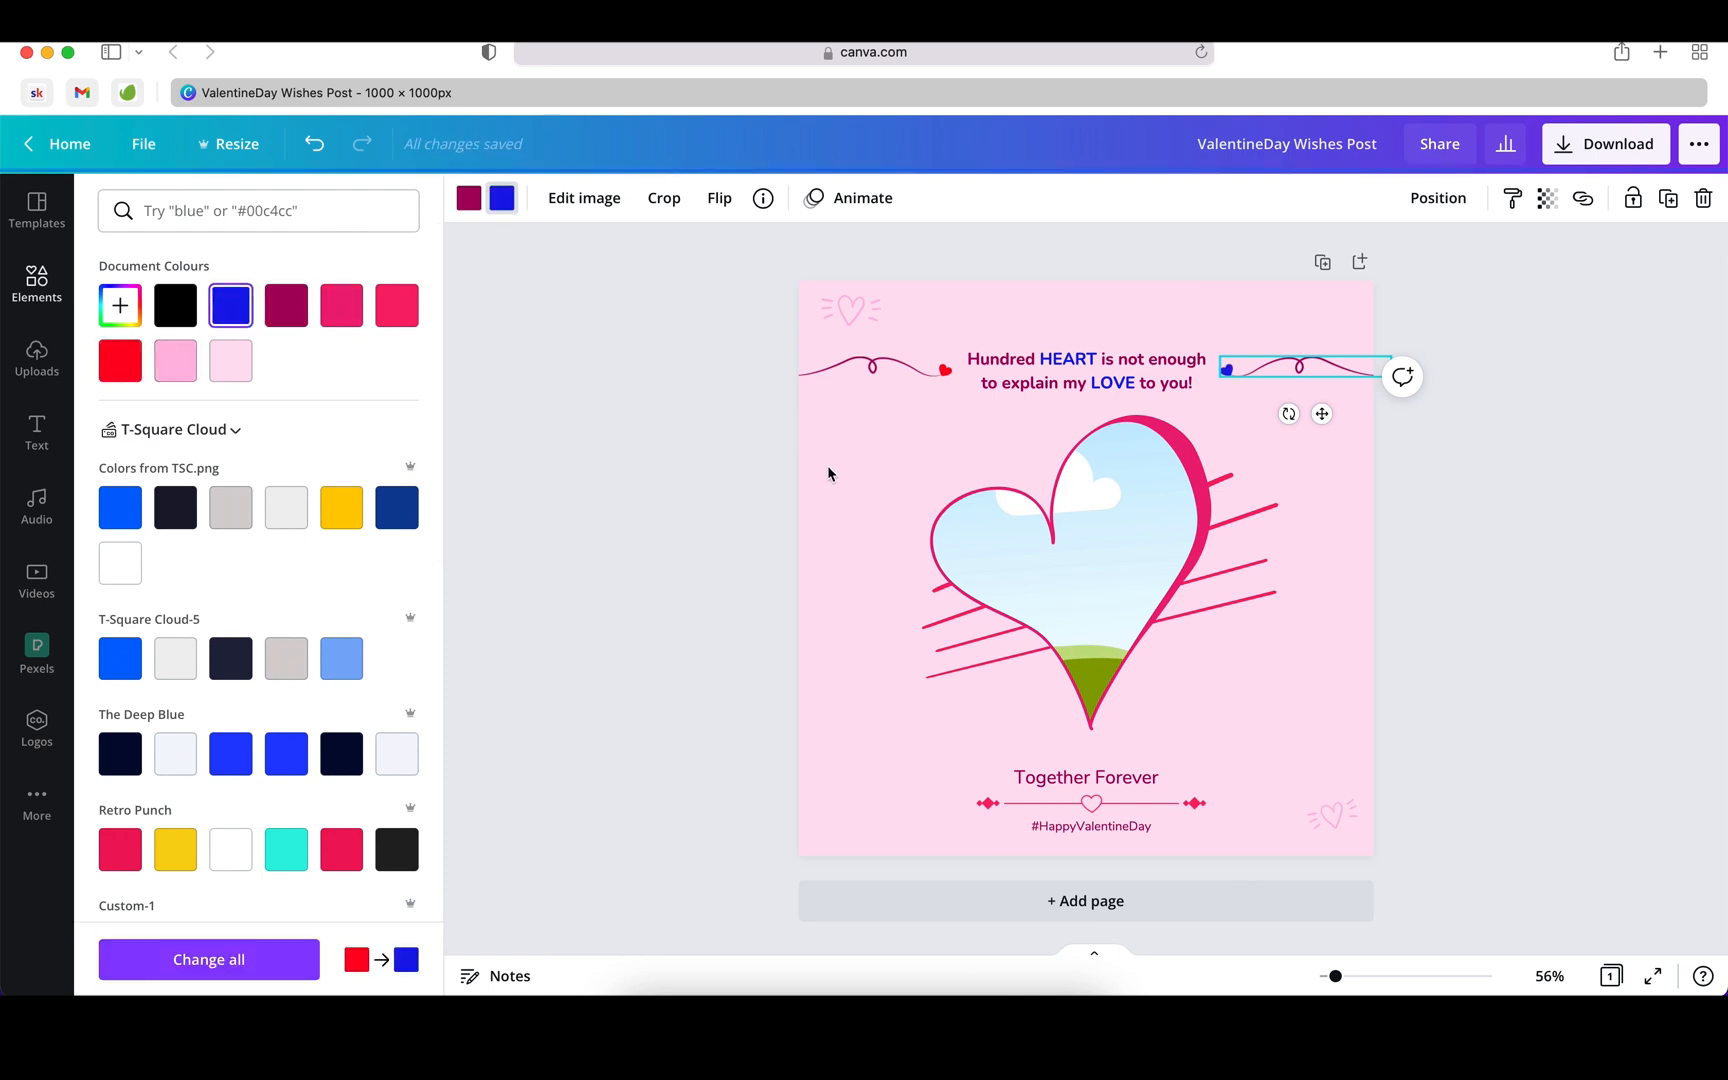
Step: Recolour the red heart of the left swirl with the document blue
click(891, 367)
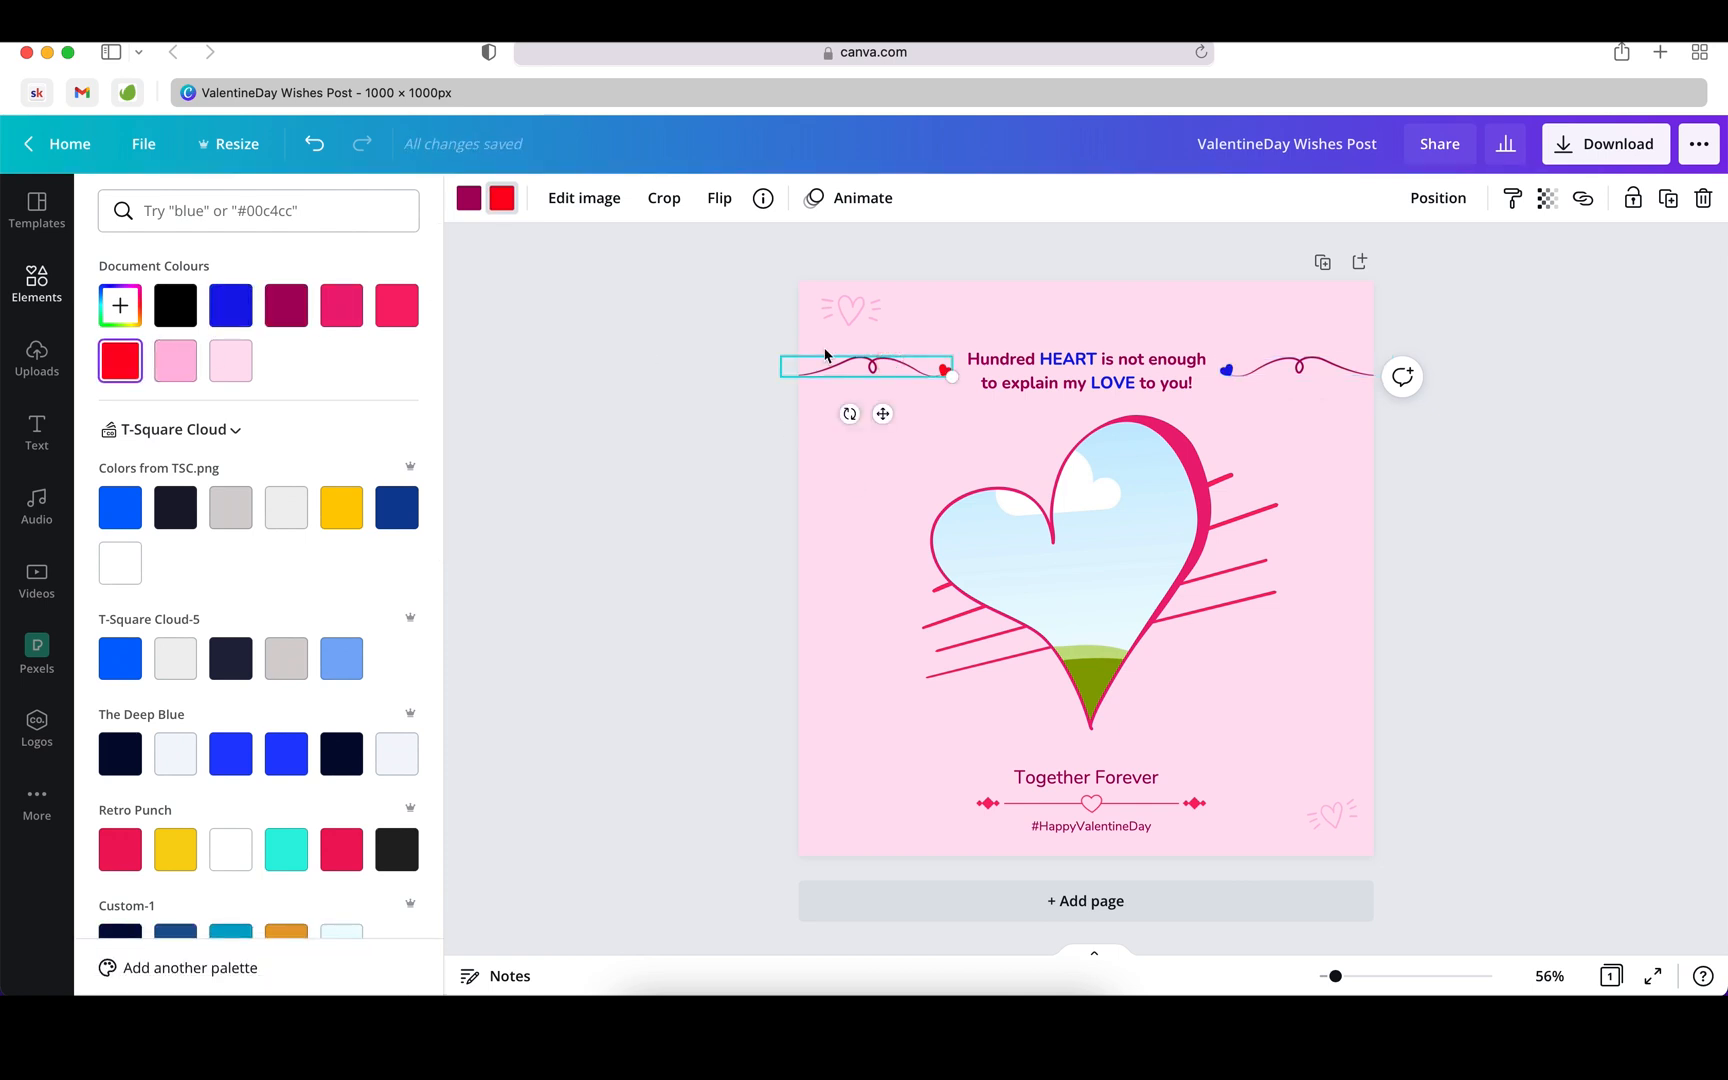
click(230, 315)
key(Escape)
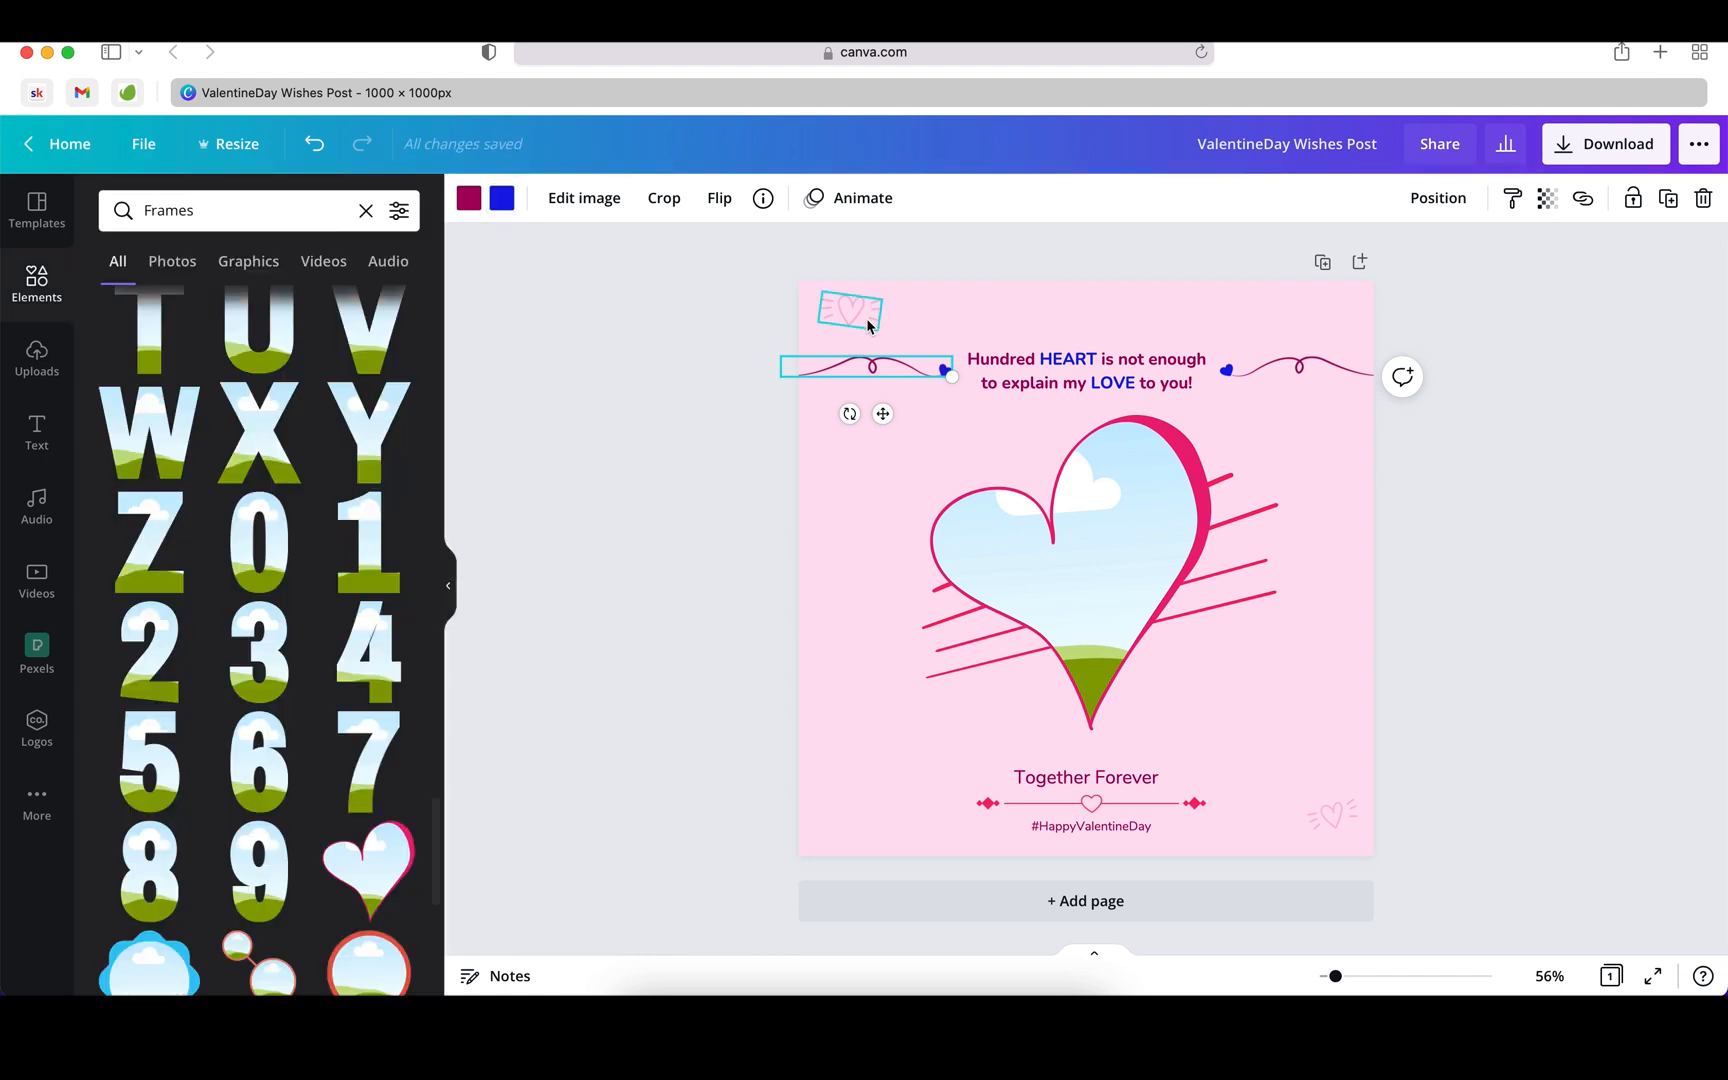
Step: Move the upper-left heart doodle to the page's lower left, and place copies above the left swirl and below the right swirl
click(857, 307)
mouse_move(857, 307)
mouse_down()
mouse_move(858, 814)
mouse_move(862, 793)
mouse_up()
mouse_move(870, 651)
mouse_down()
mouse_move(868, 815)
mouse_move(898, 806)
mouse_move(857, 815)
mouse_move(857, 749)
mouse_up()
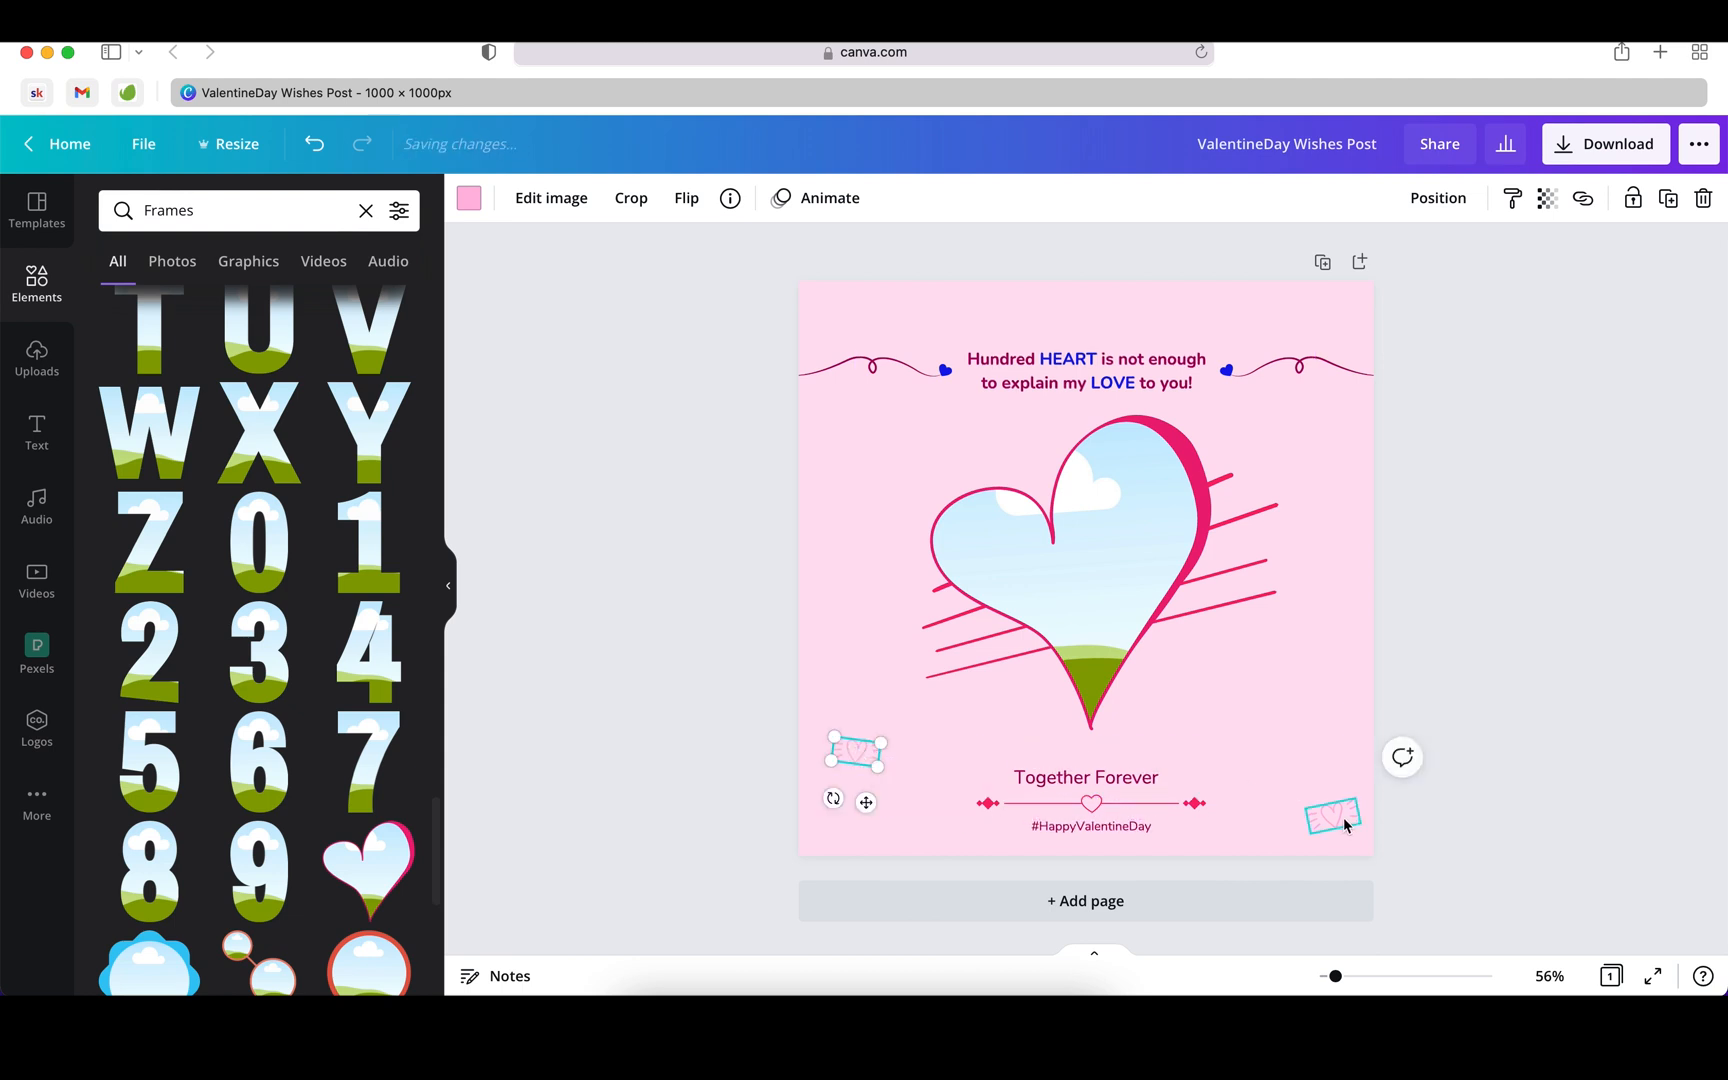
shift+click(1333, 815)
click(1500, 660)
mouse_move(1333, 815)
mouse_down()
mouse_move(1322, 424)
mouse_move(1308, 412)
mouse_move(1304, 445)
mouse_move(885, 300)
mouse_move(893, 318)
mouse_move(848, 373)
mouse_move(884, 368)
mouse_up()
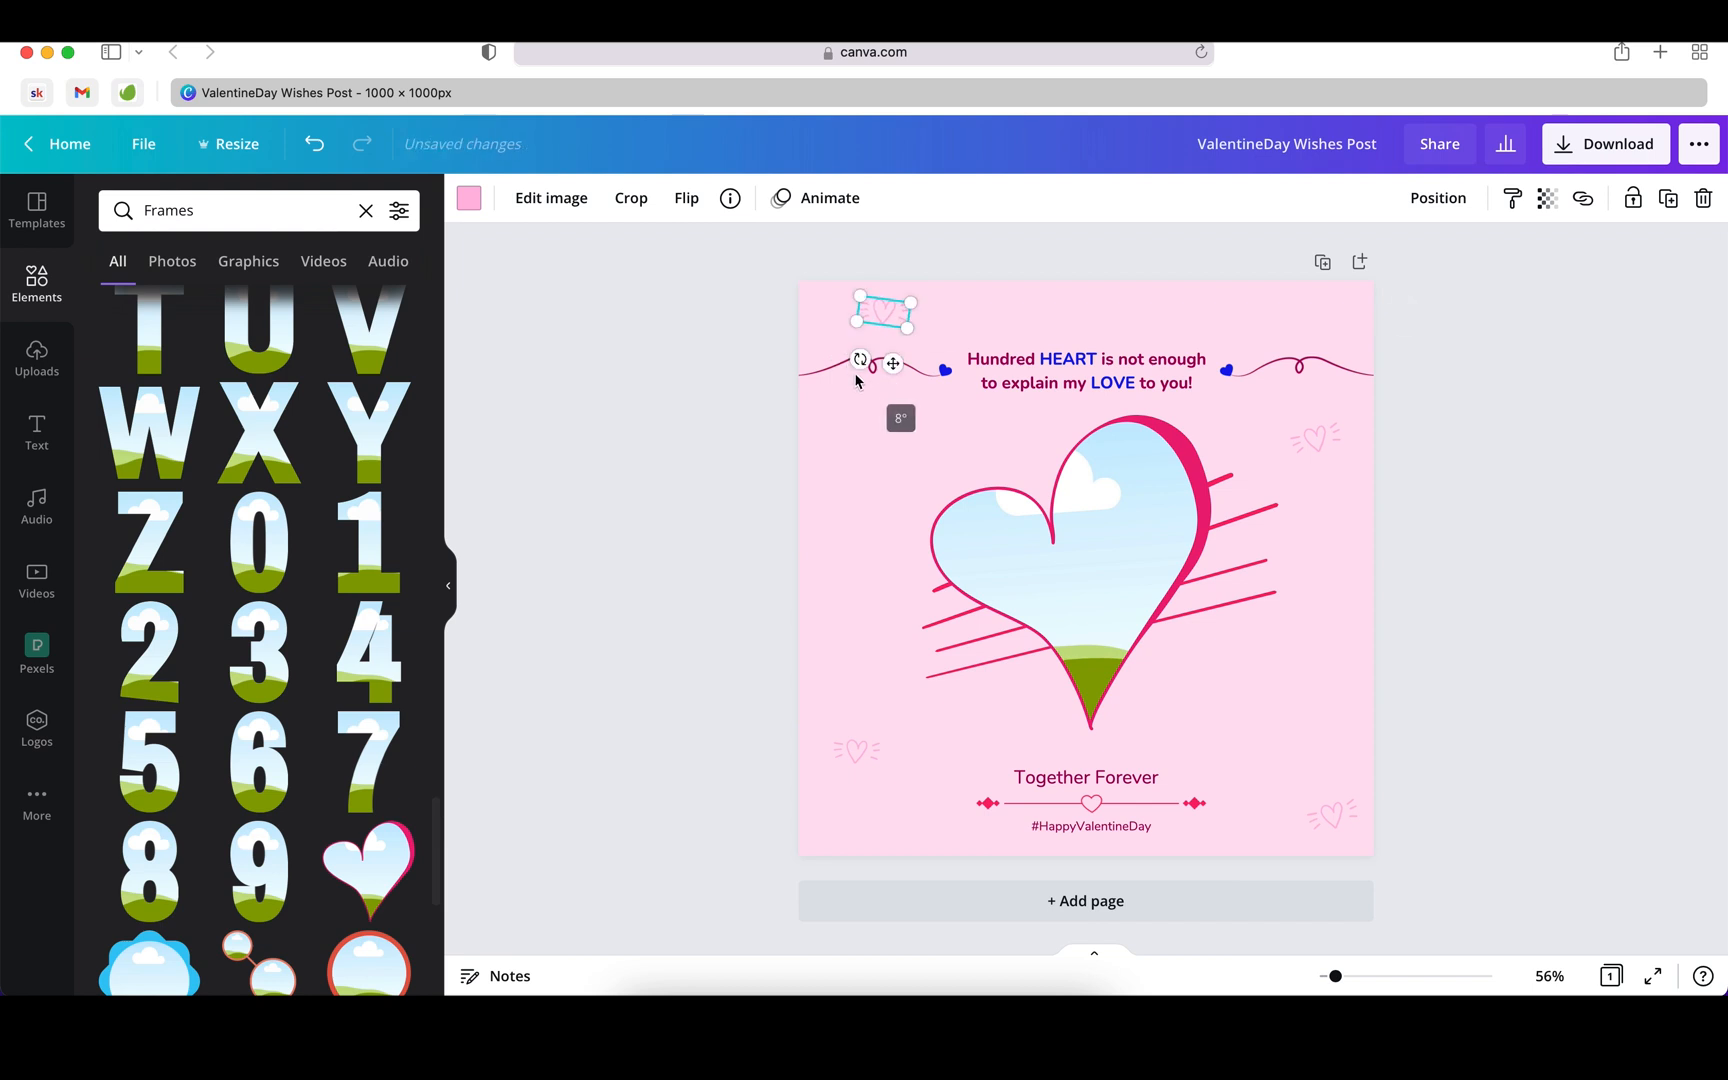
click(1503, 593)
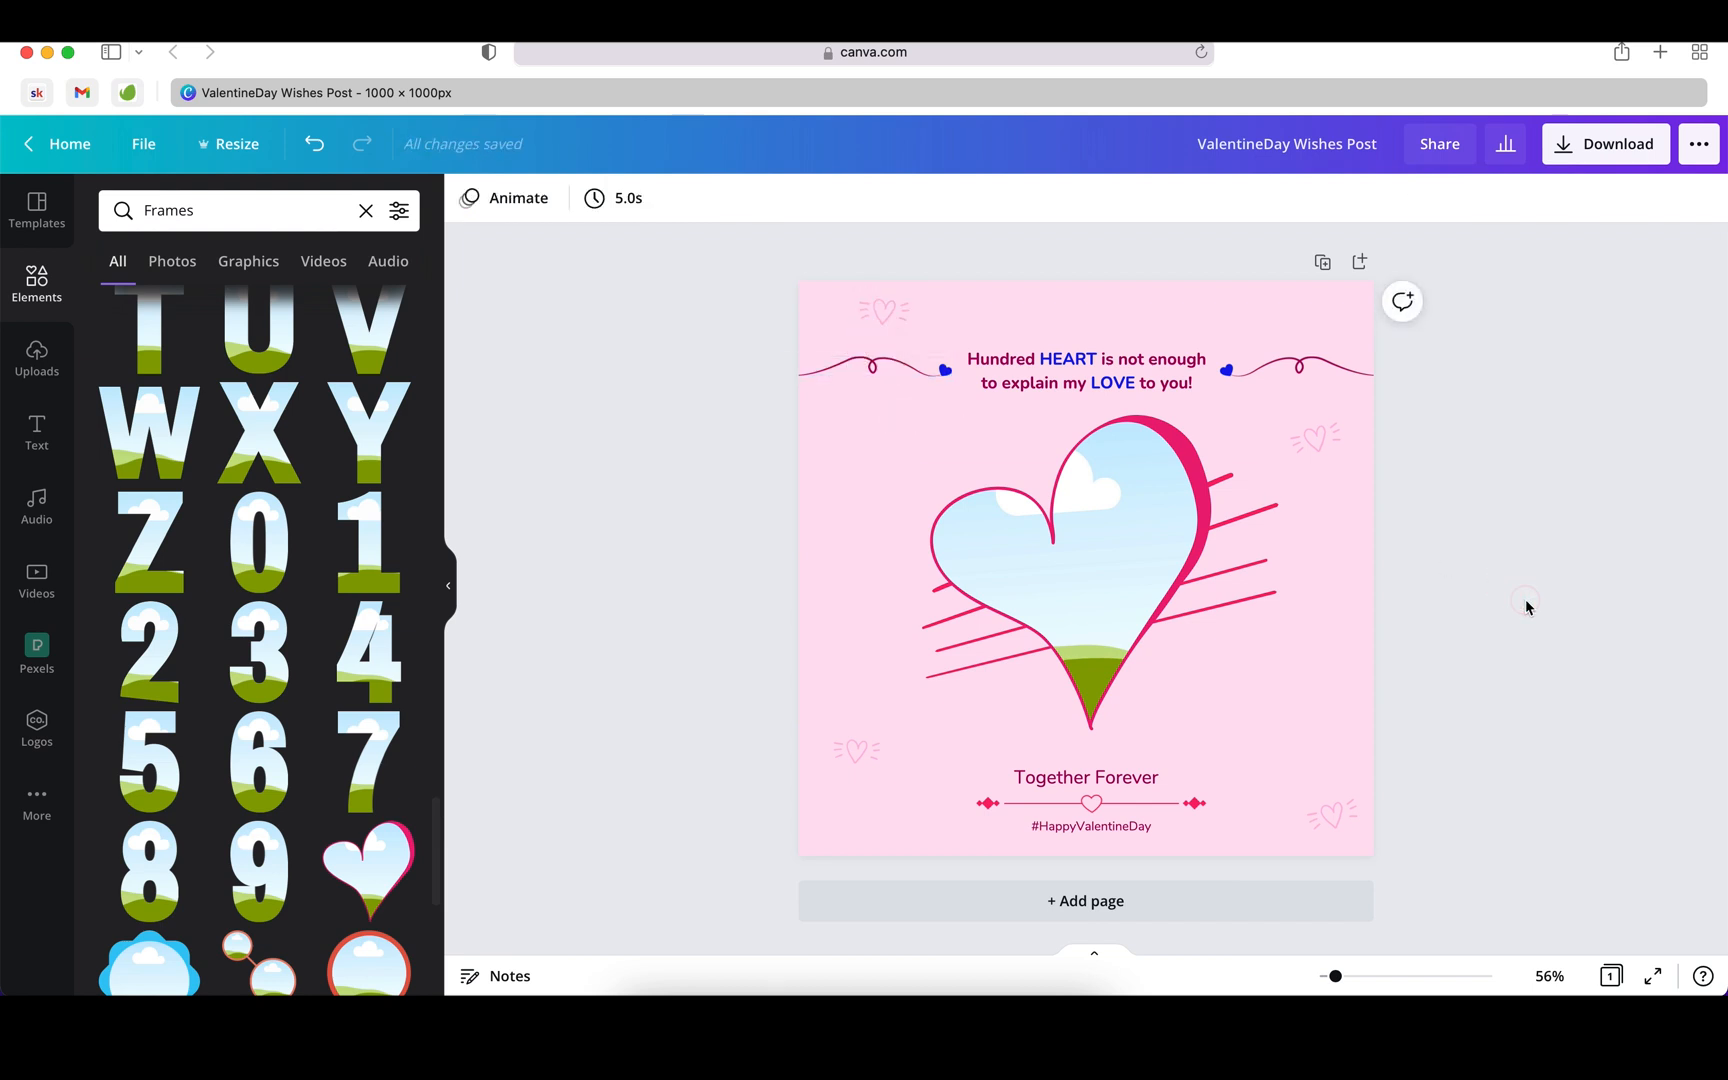
Step: Clear the Frames search and fill the heart-shaped frame with the recently used photo of two people linking fingers
click(170, 261)
click(366, 211)
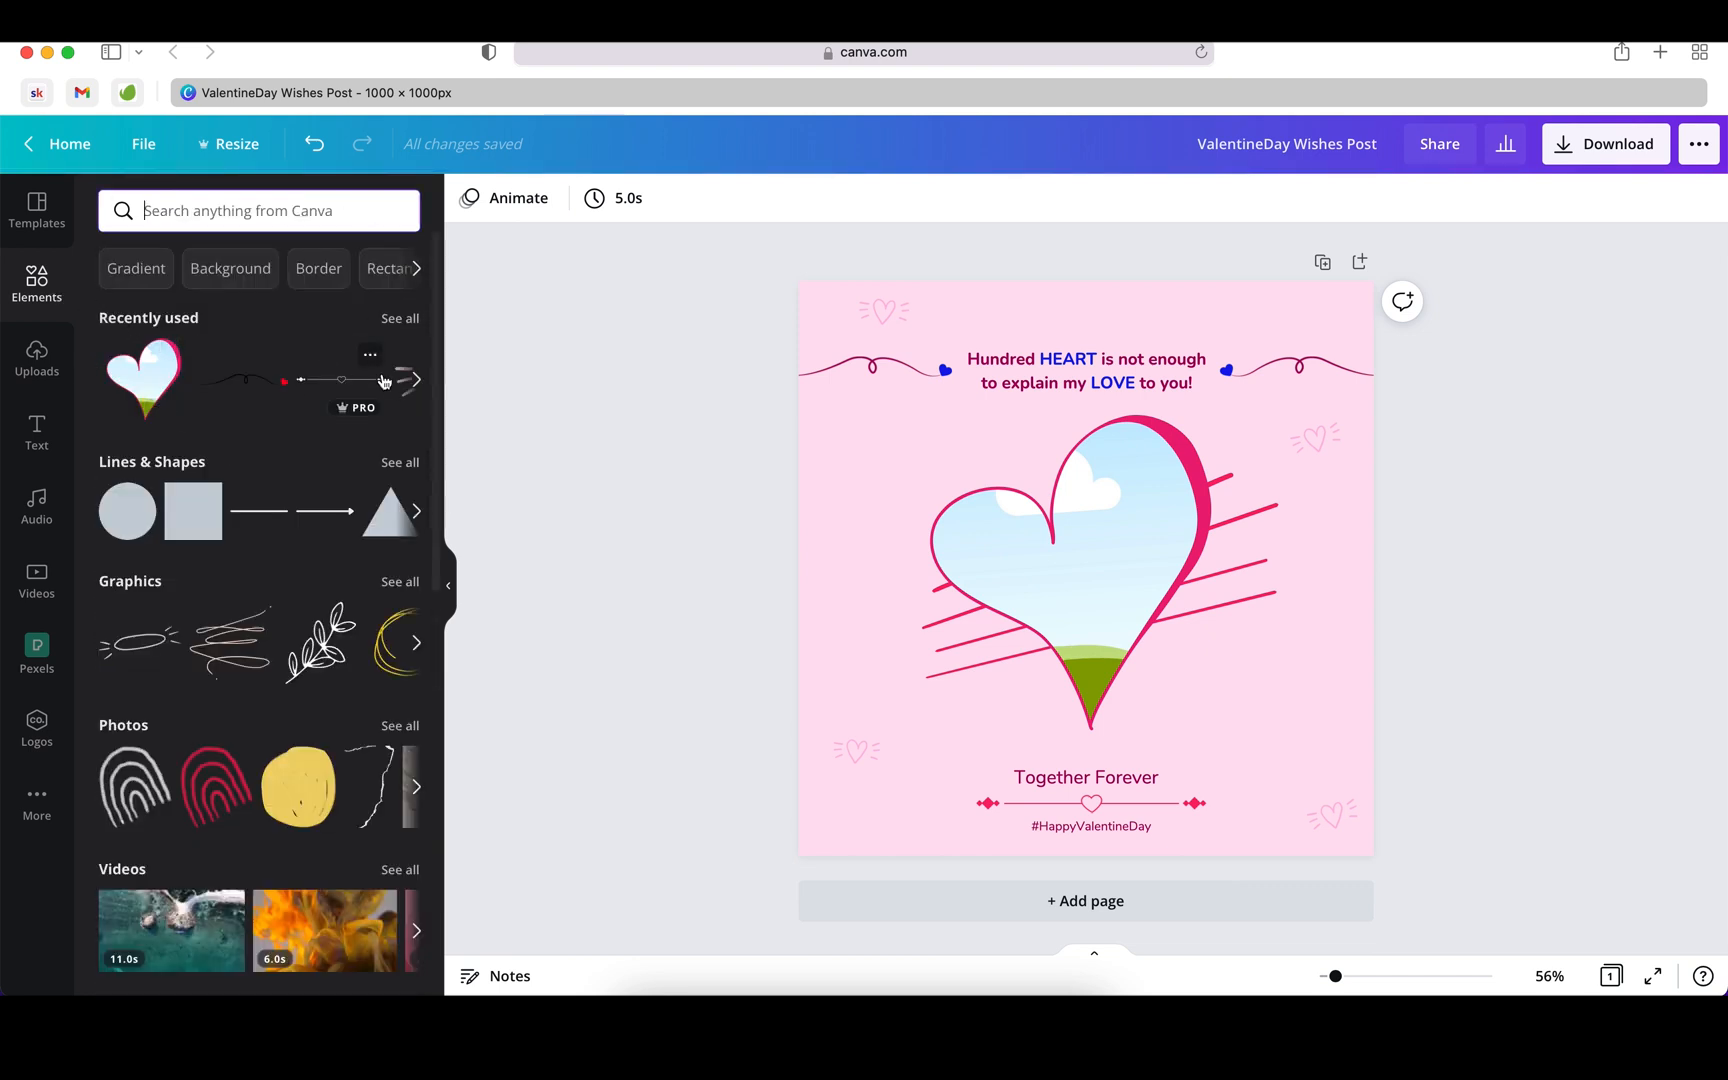
click(414, 381)
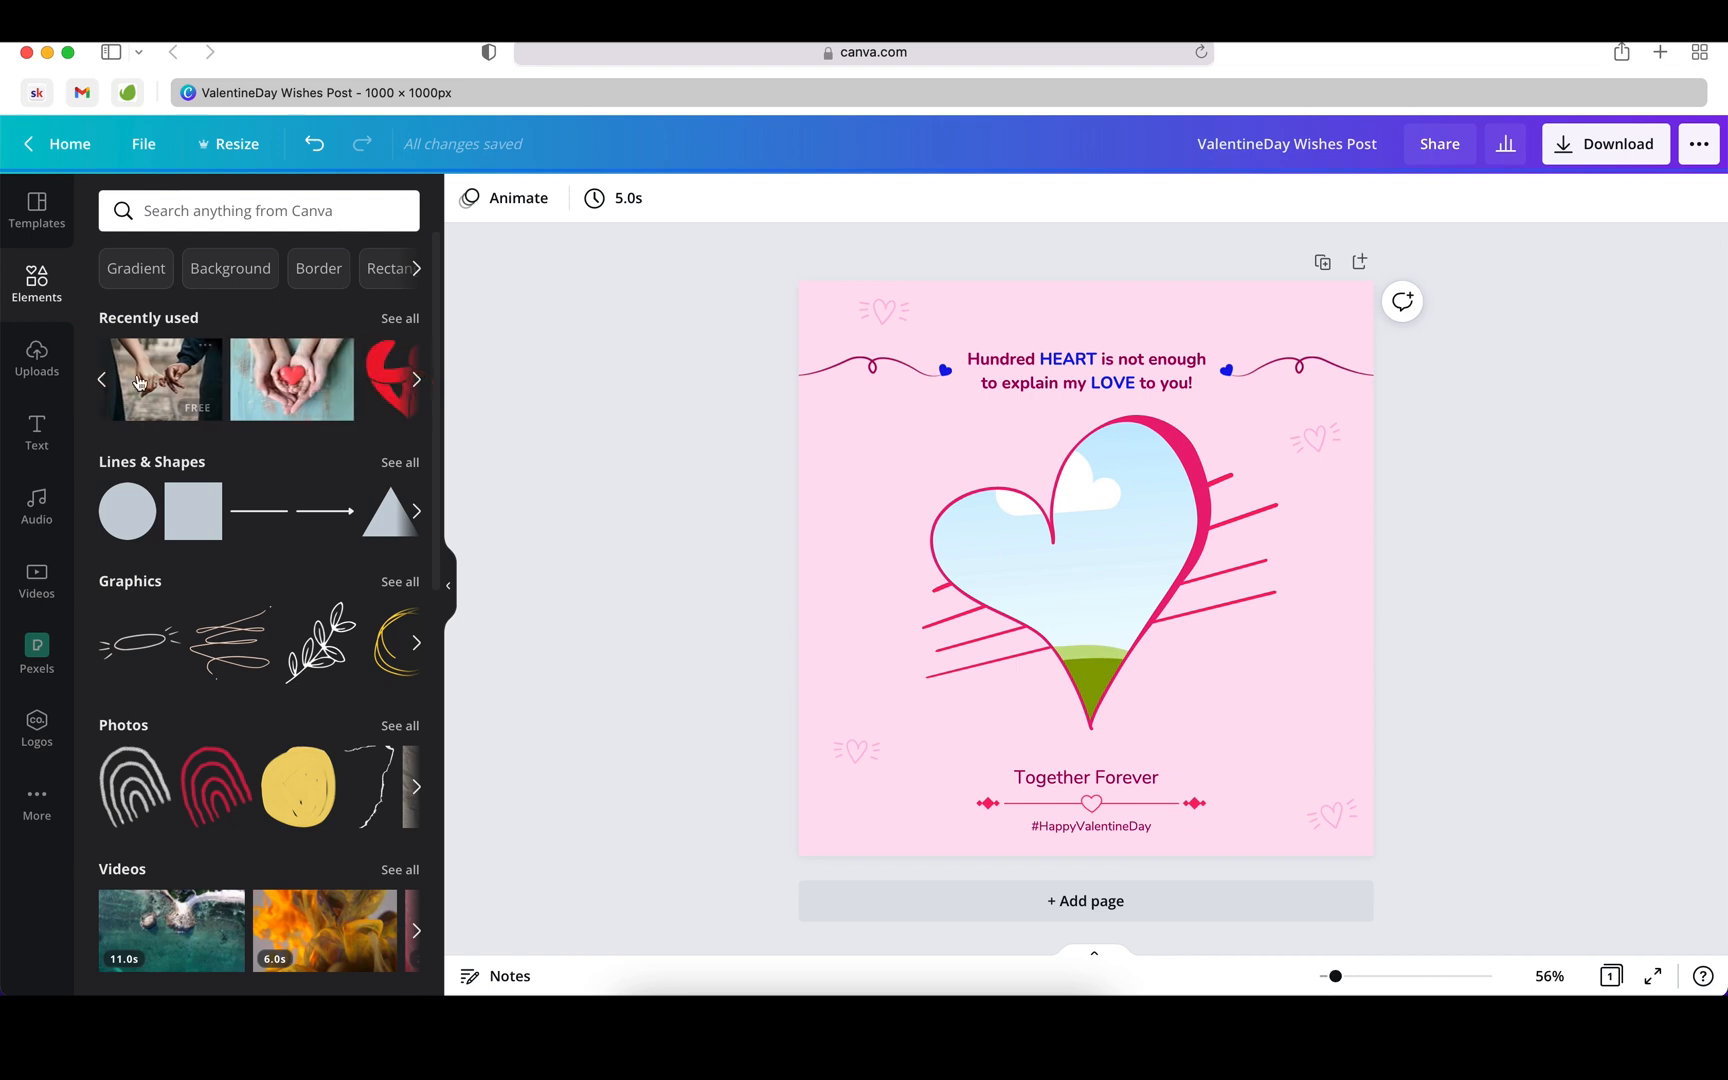
drag(165, 378, 1122, 586)
double_click(1122, 586)
click(1590, 643)
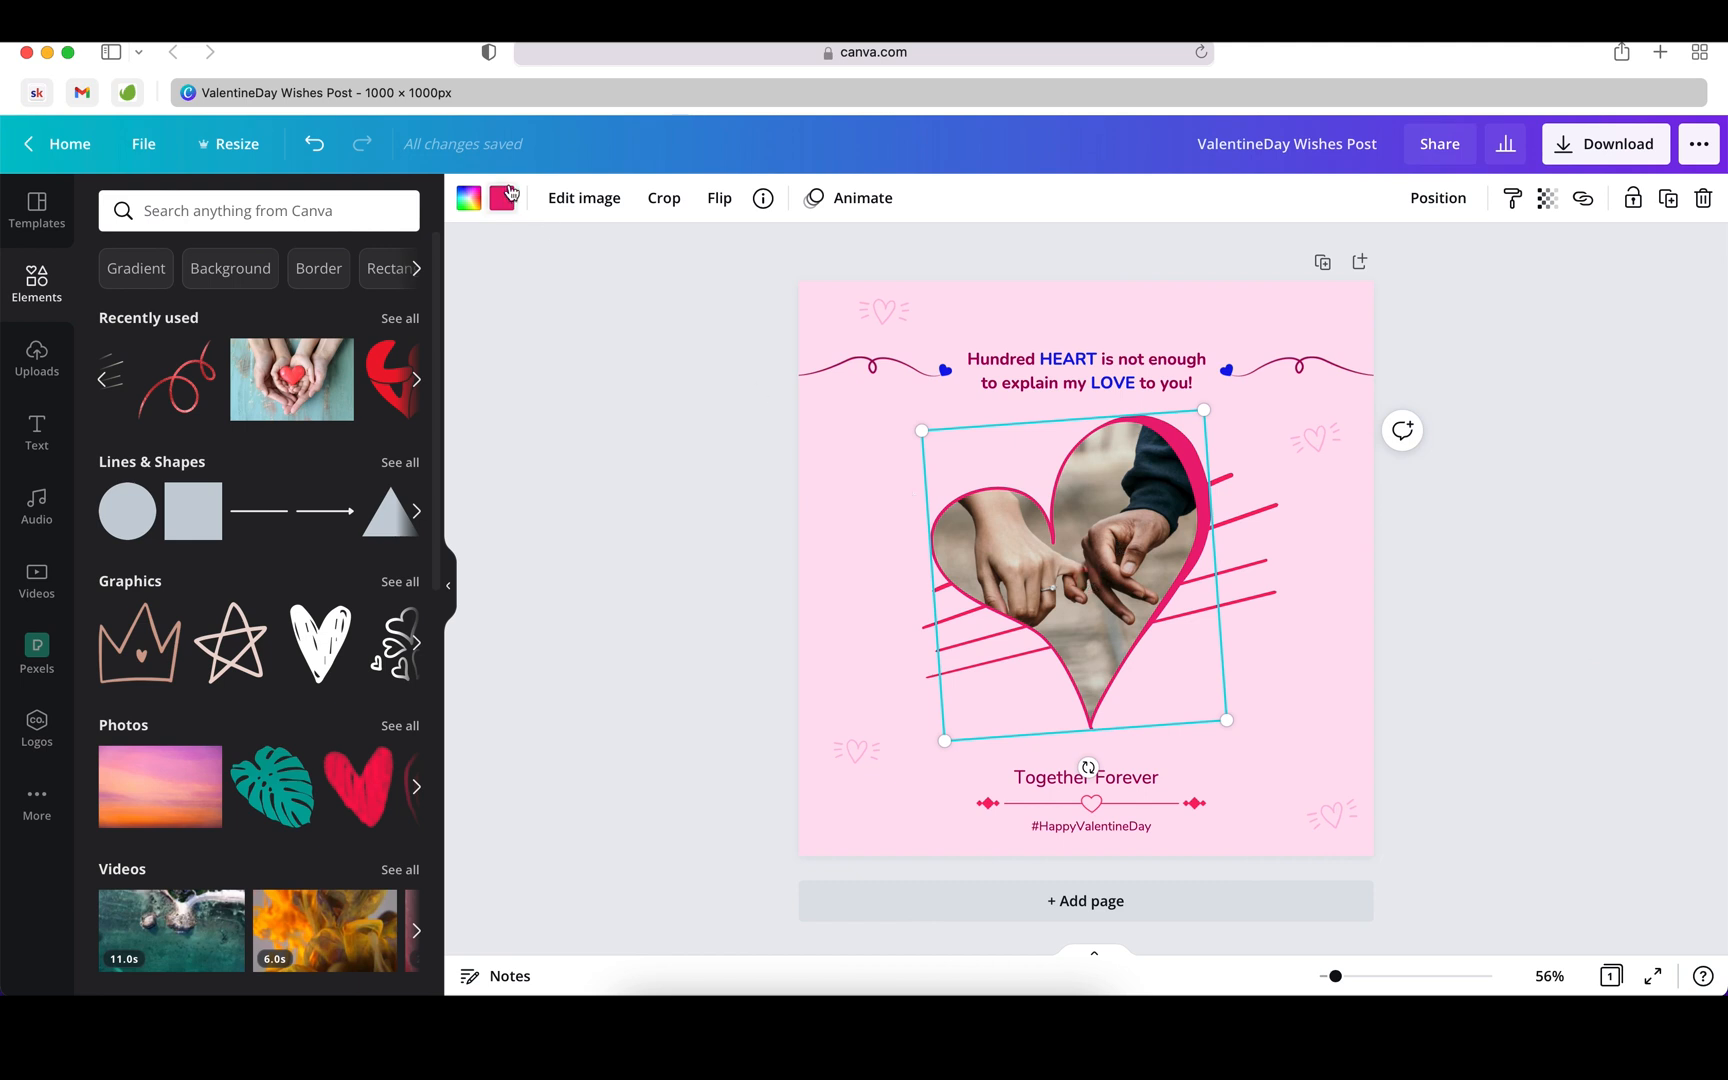
Step: Adjust the framed photo with X-Process at 18 and Blur at -11
click(587, 207)
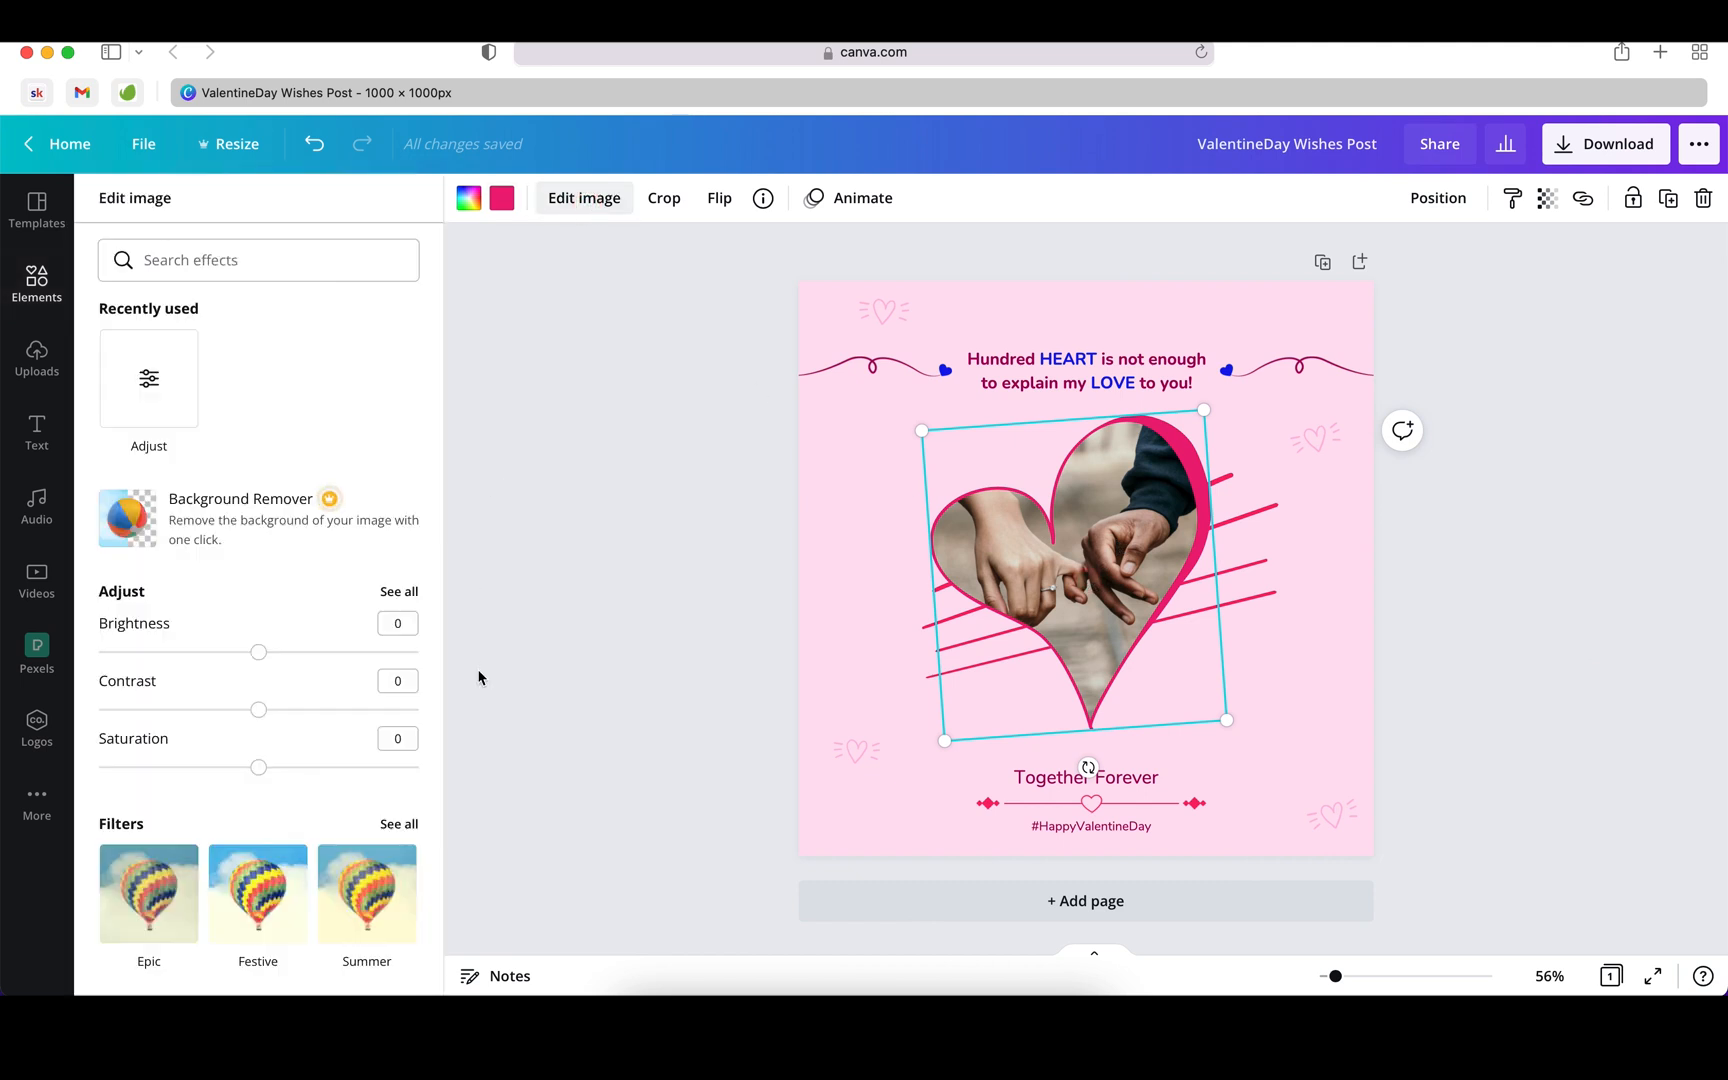
click(399, 592)
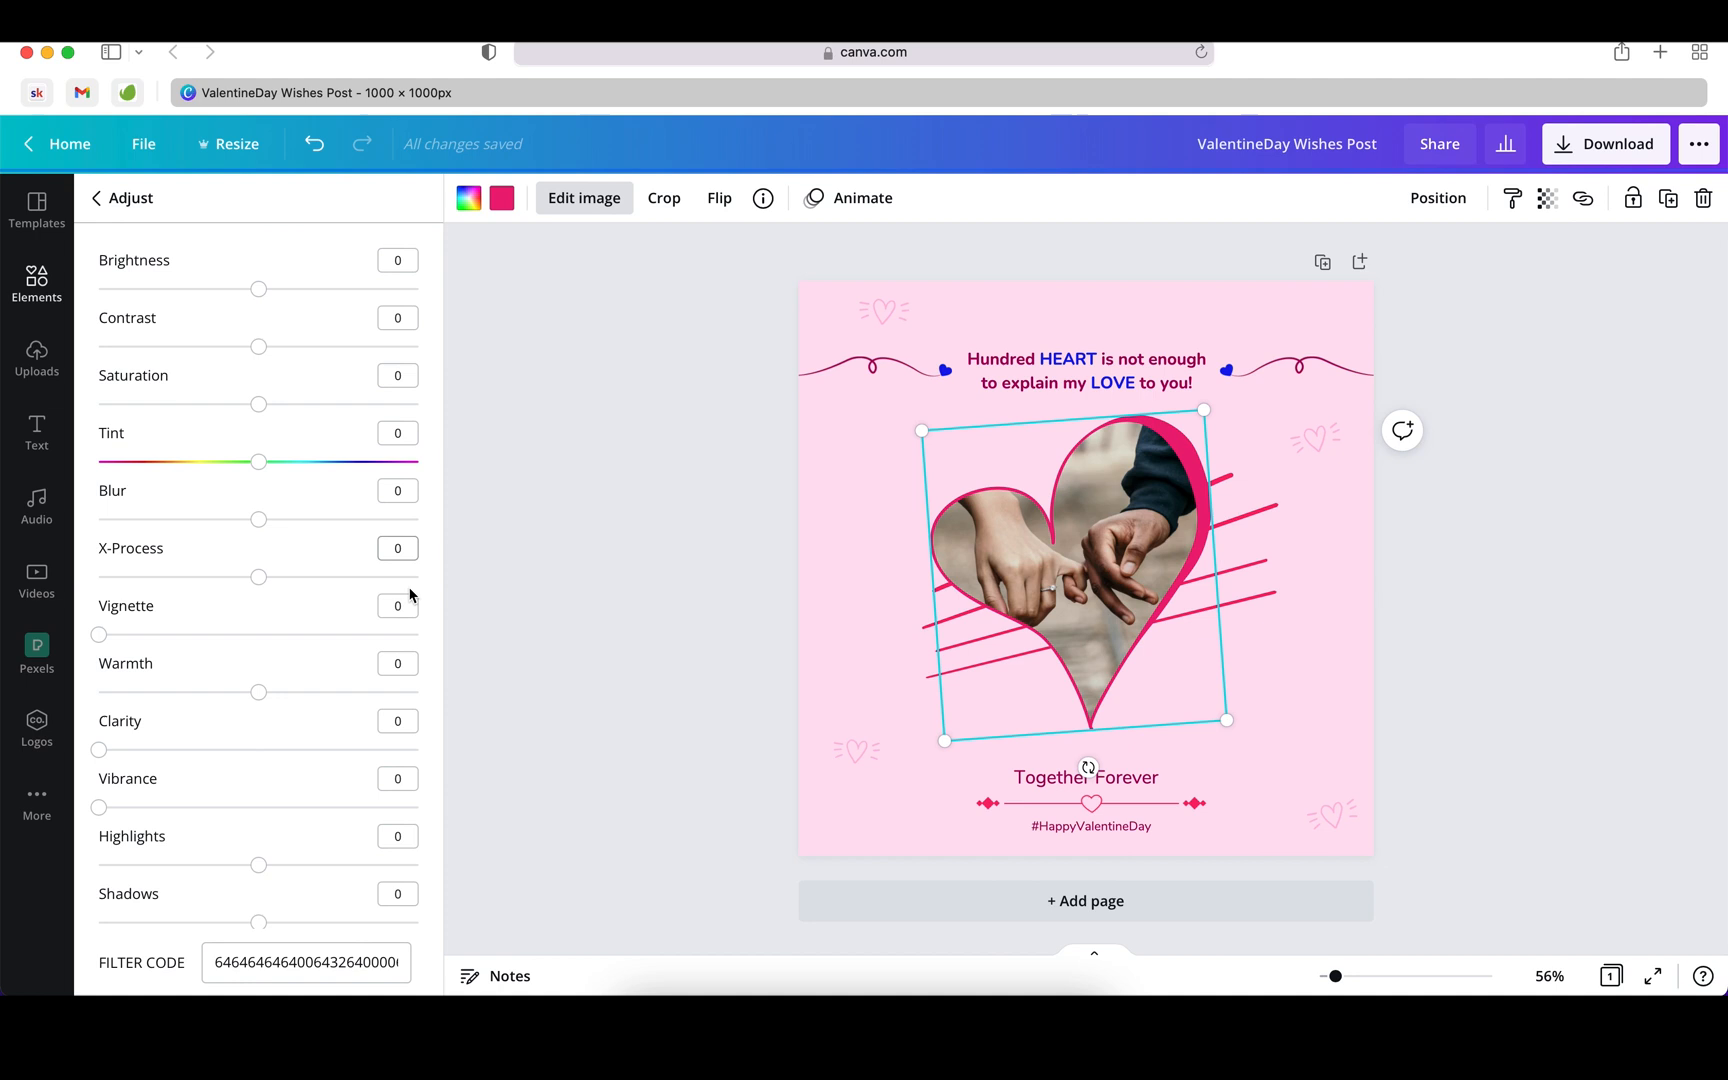
click(397, 548)
drag(268, 583, 290, 585)
click(257, 521)
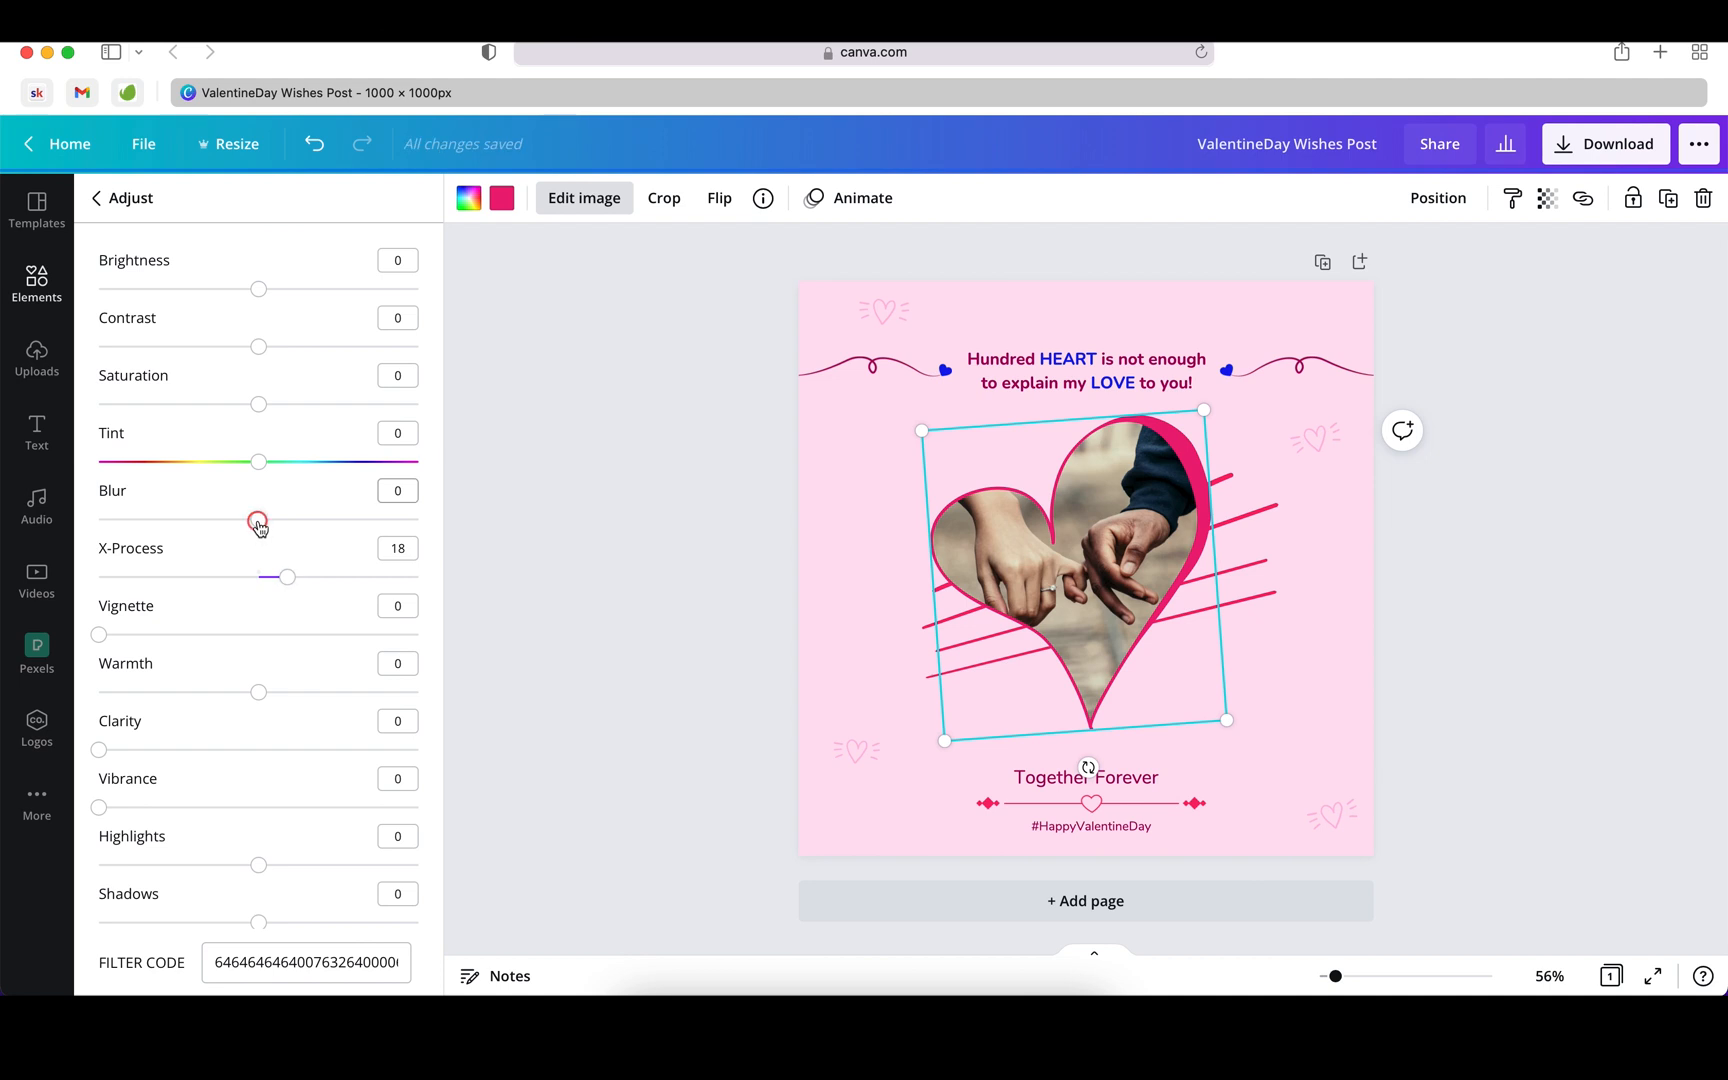
drag(255, 528, 243, 531)
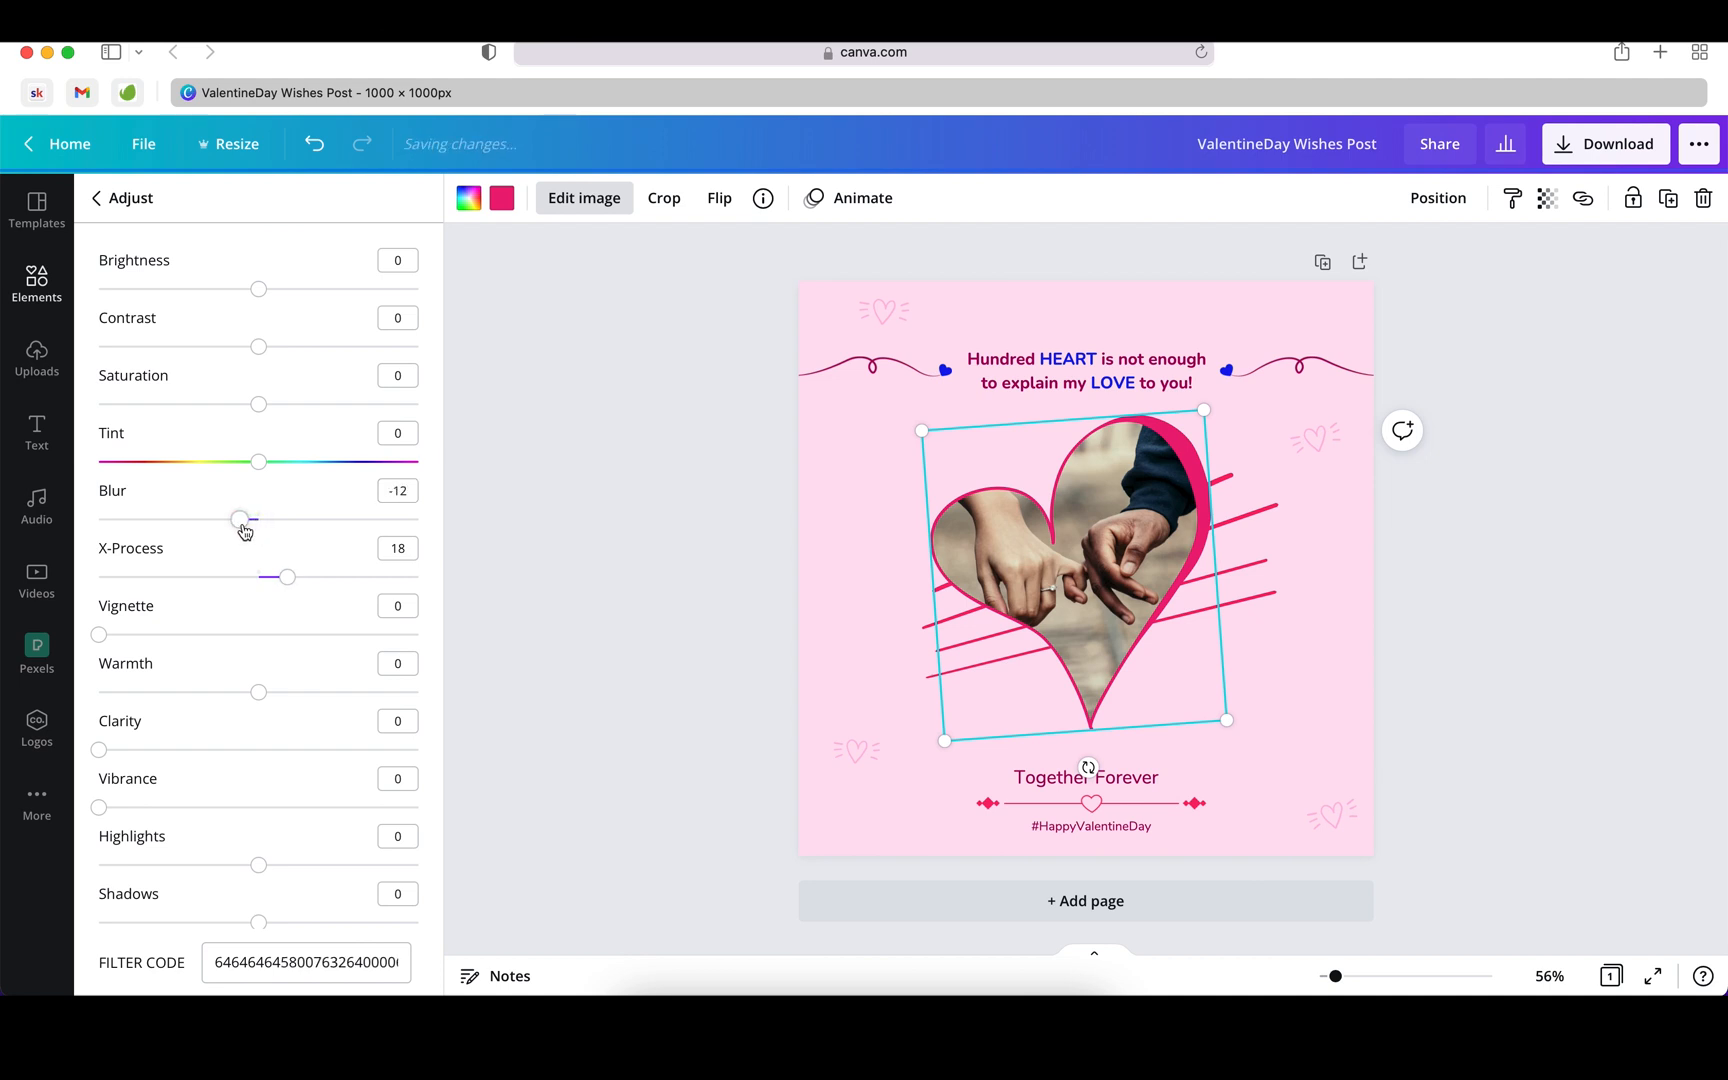
Step: Set the framed photo's Tint to -75, Contrast to 22 and Brightness to 15, and deselect it
click(257, 460)
drag(106, 472, 107, 469)
click(124, 462)
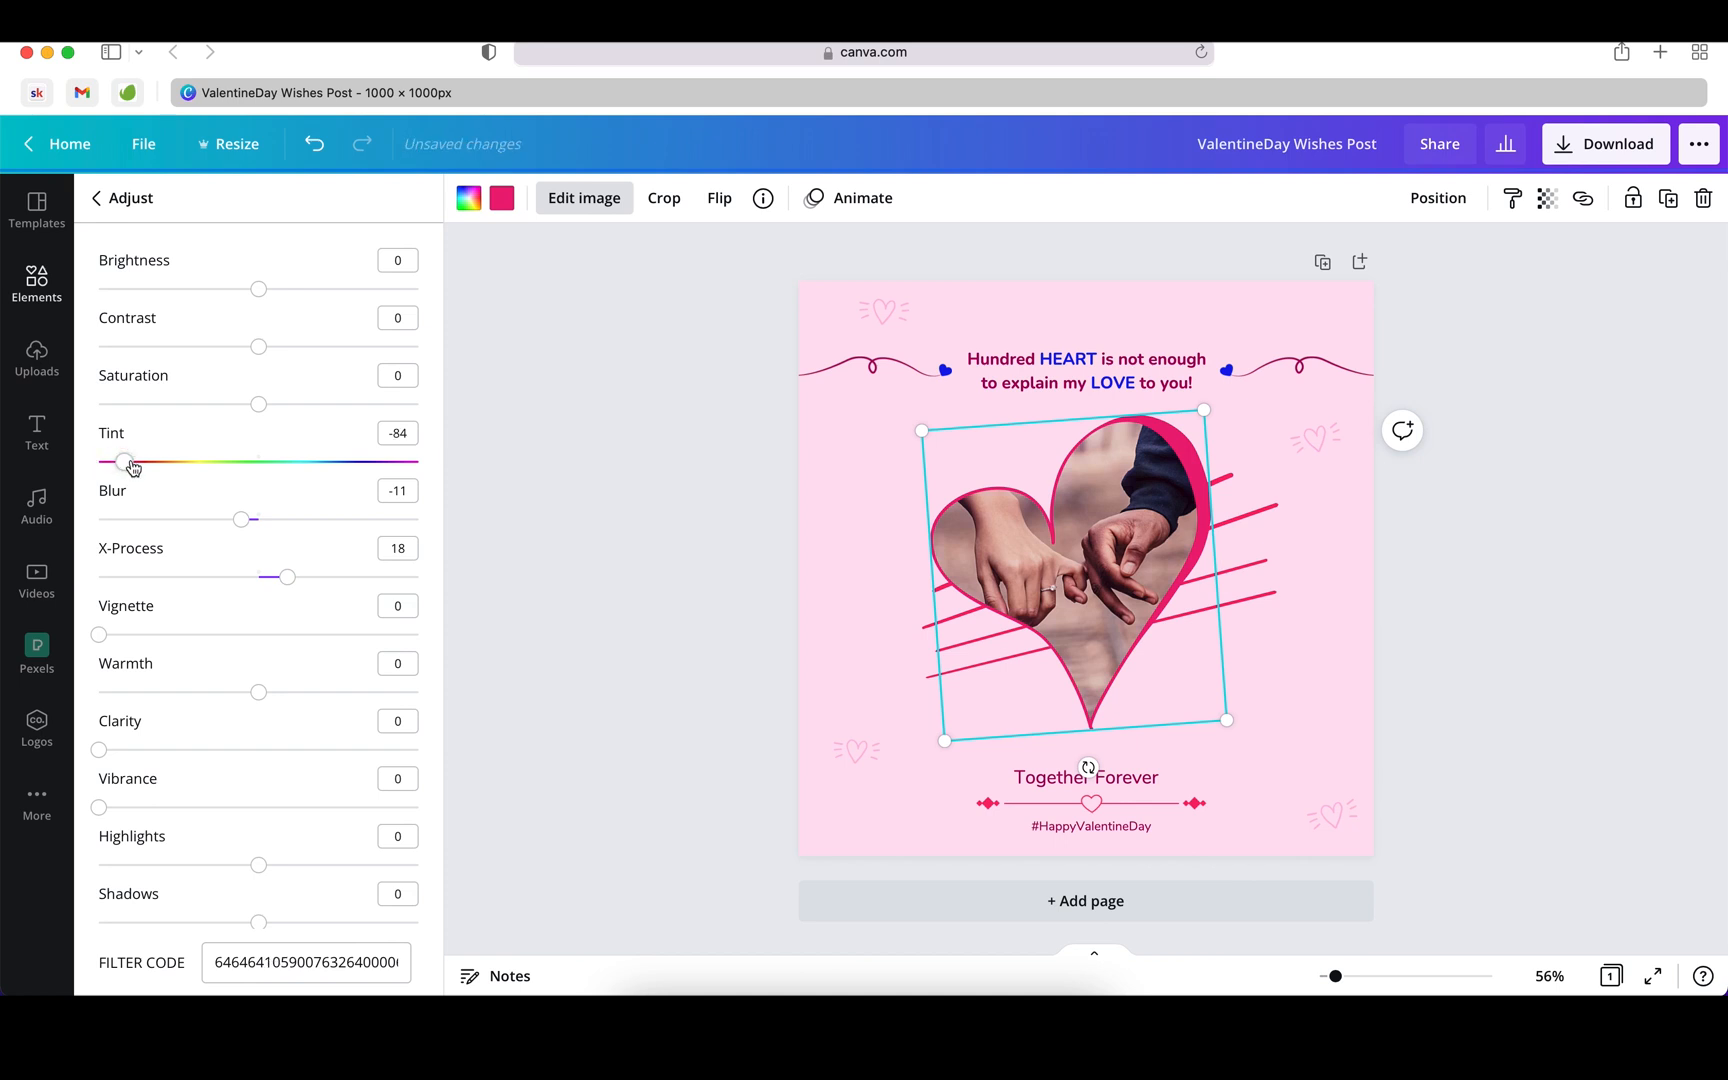
click(142, 466)
drag(259, 359, 296, 357)
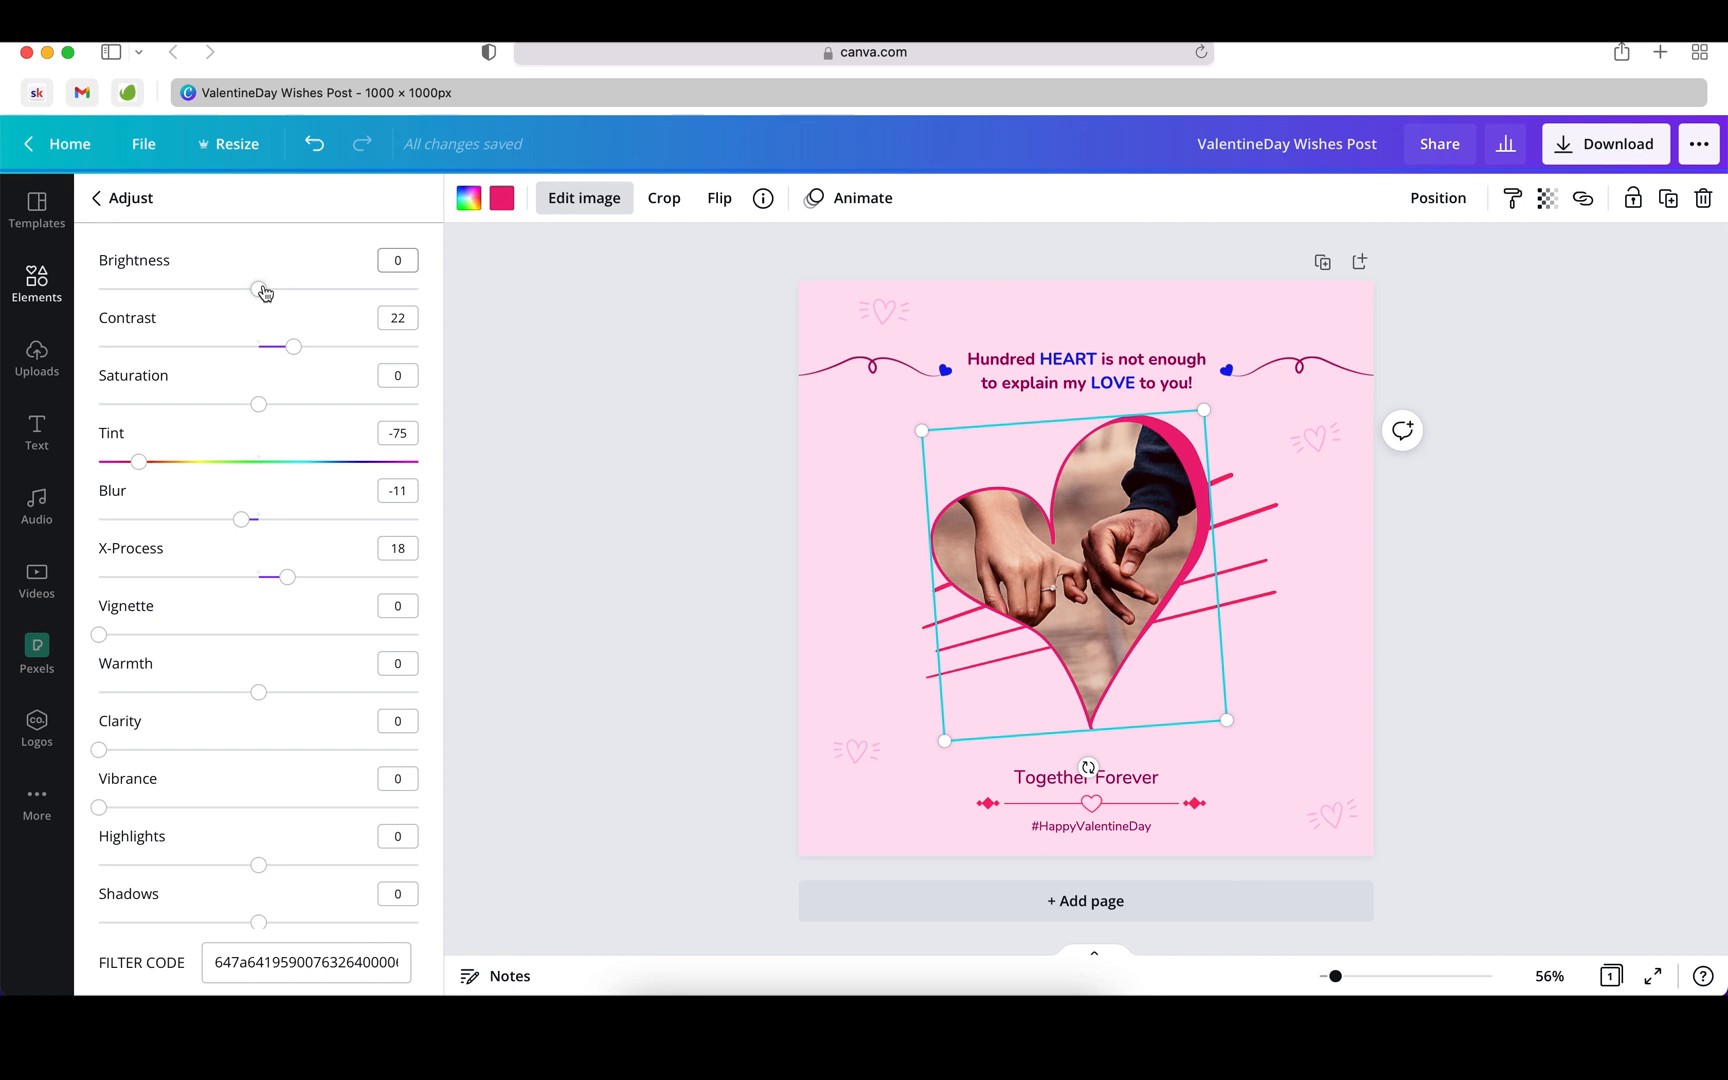
drag(266, 291, 281, 292)
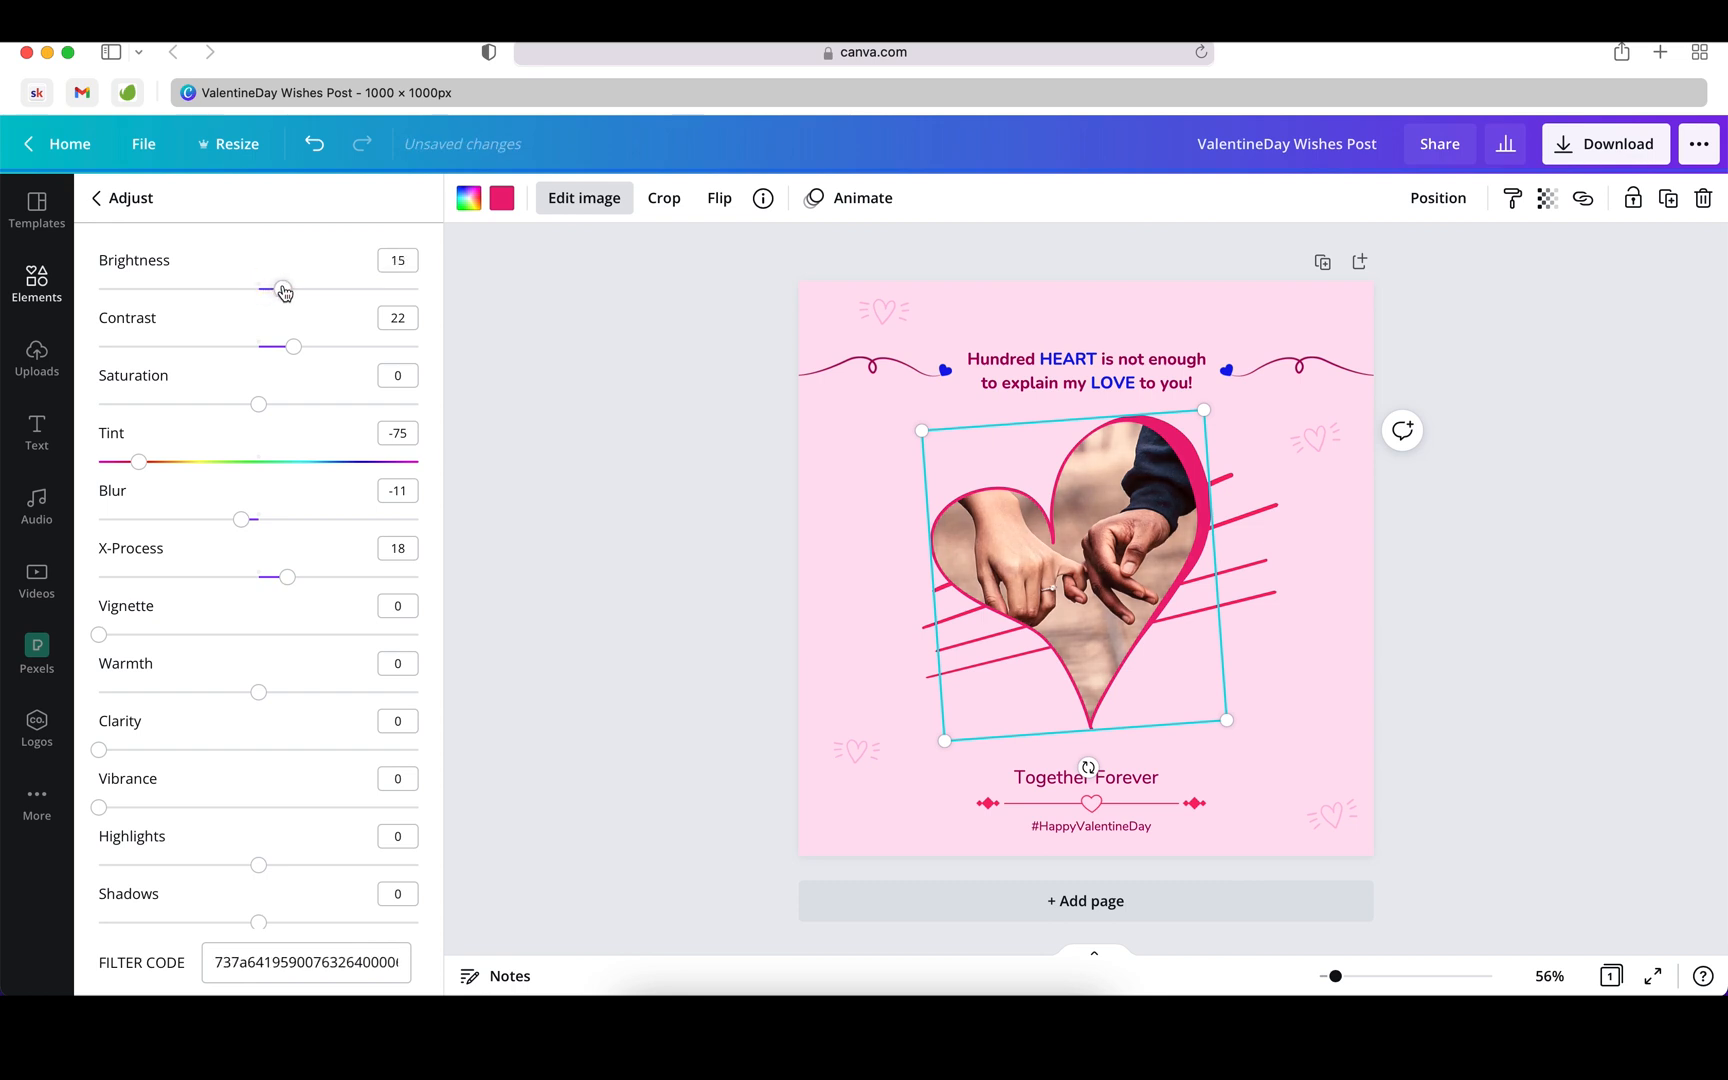
click(1530, 607)
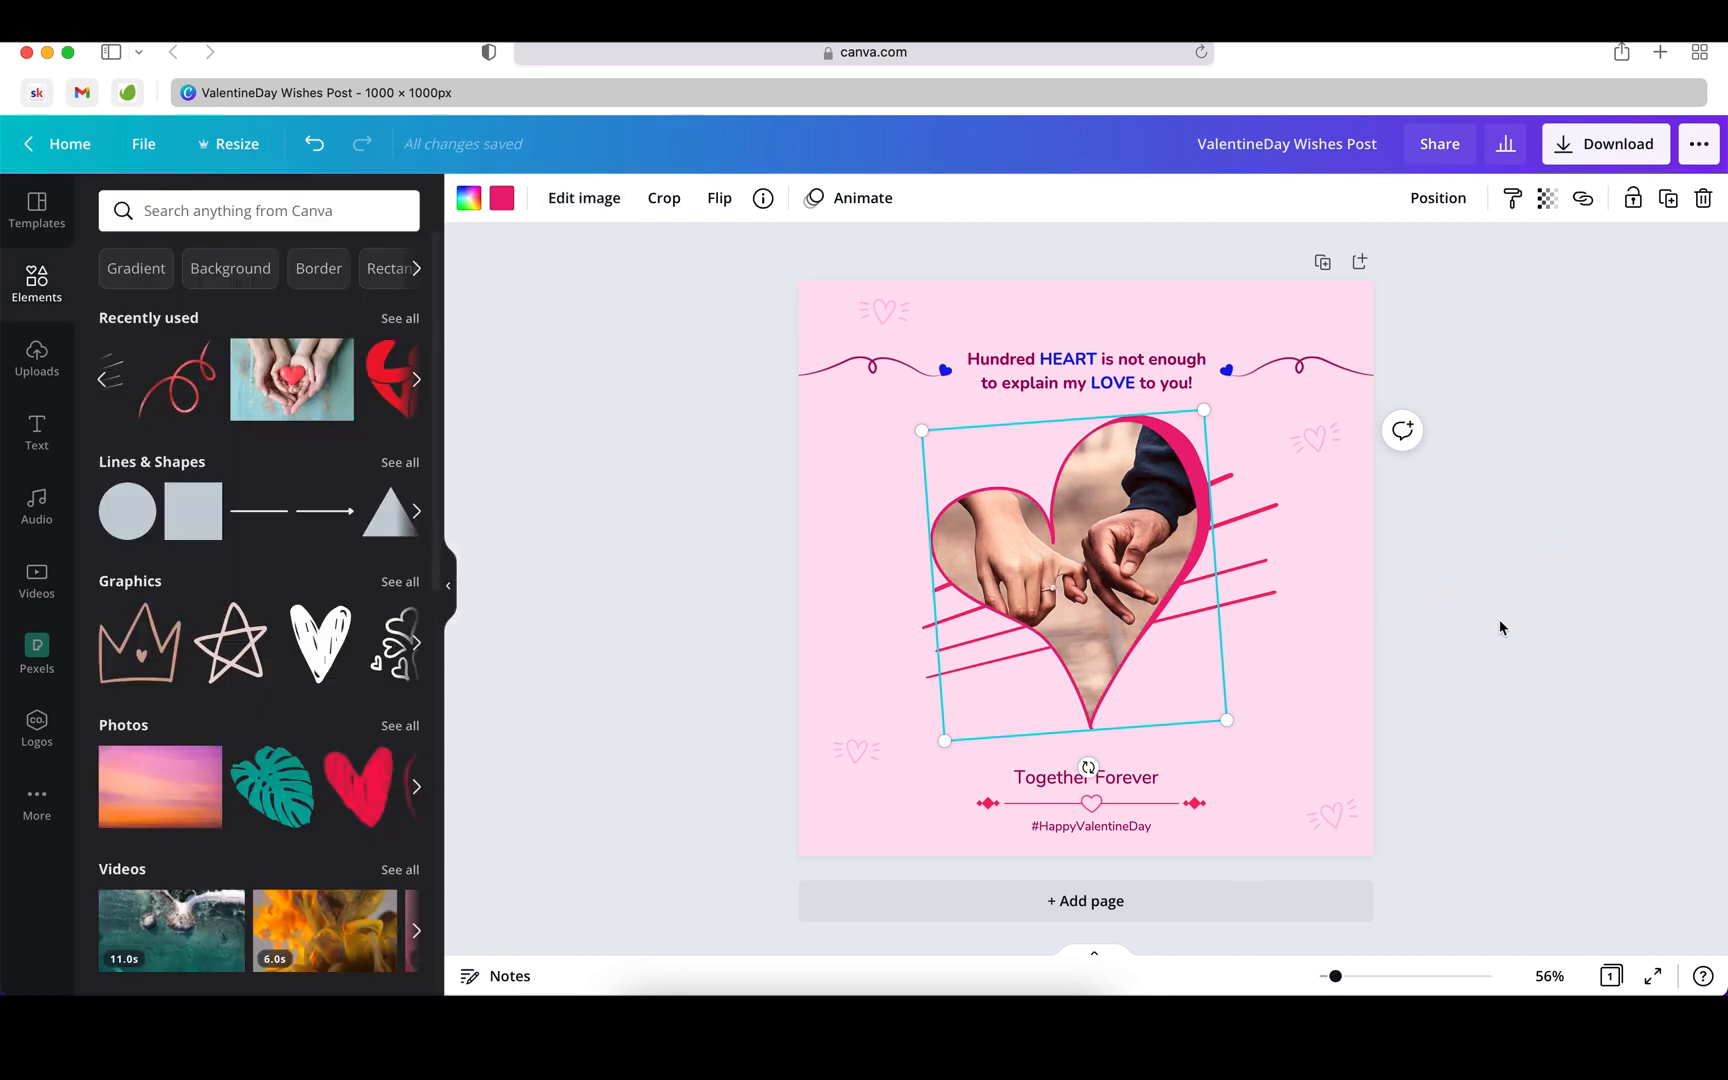
click(1390, 566)
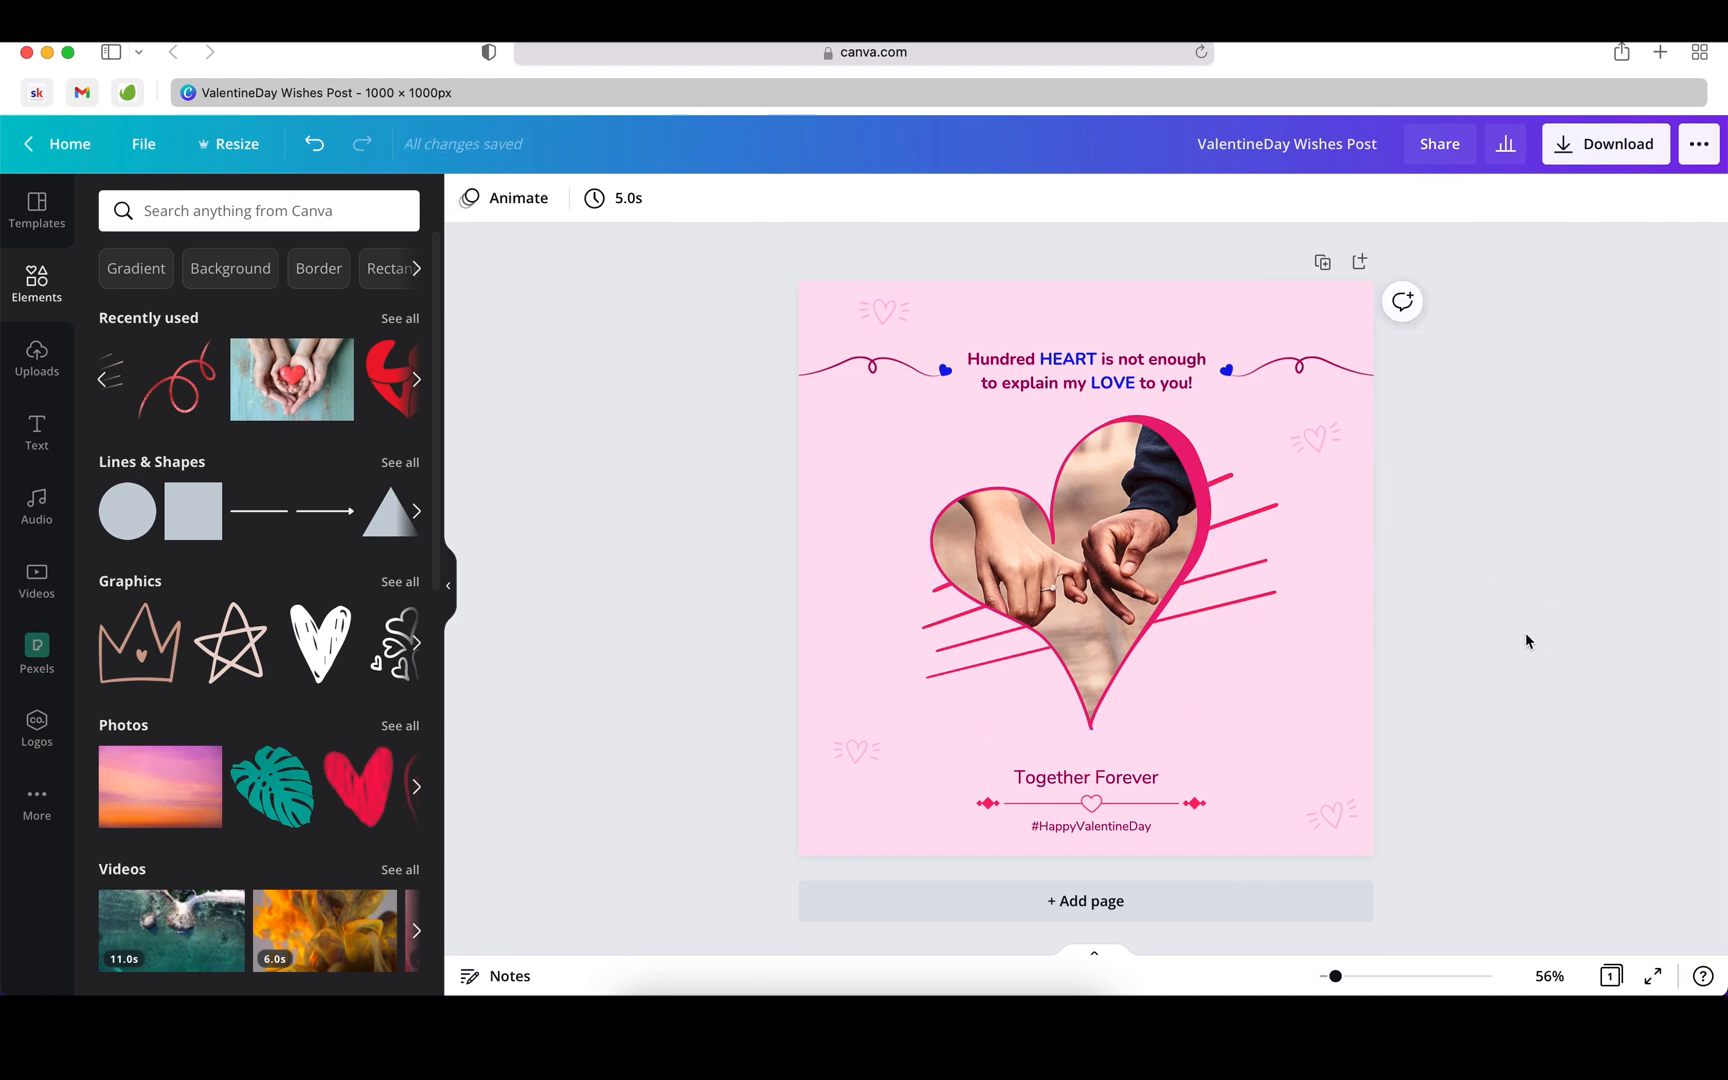
click(1256, 385)
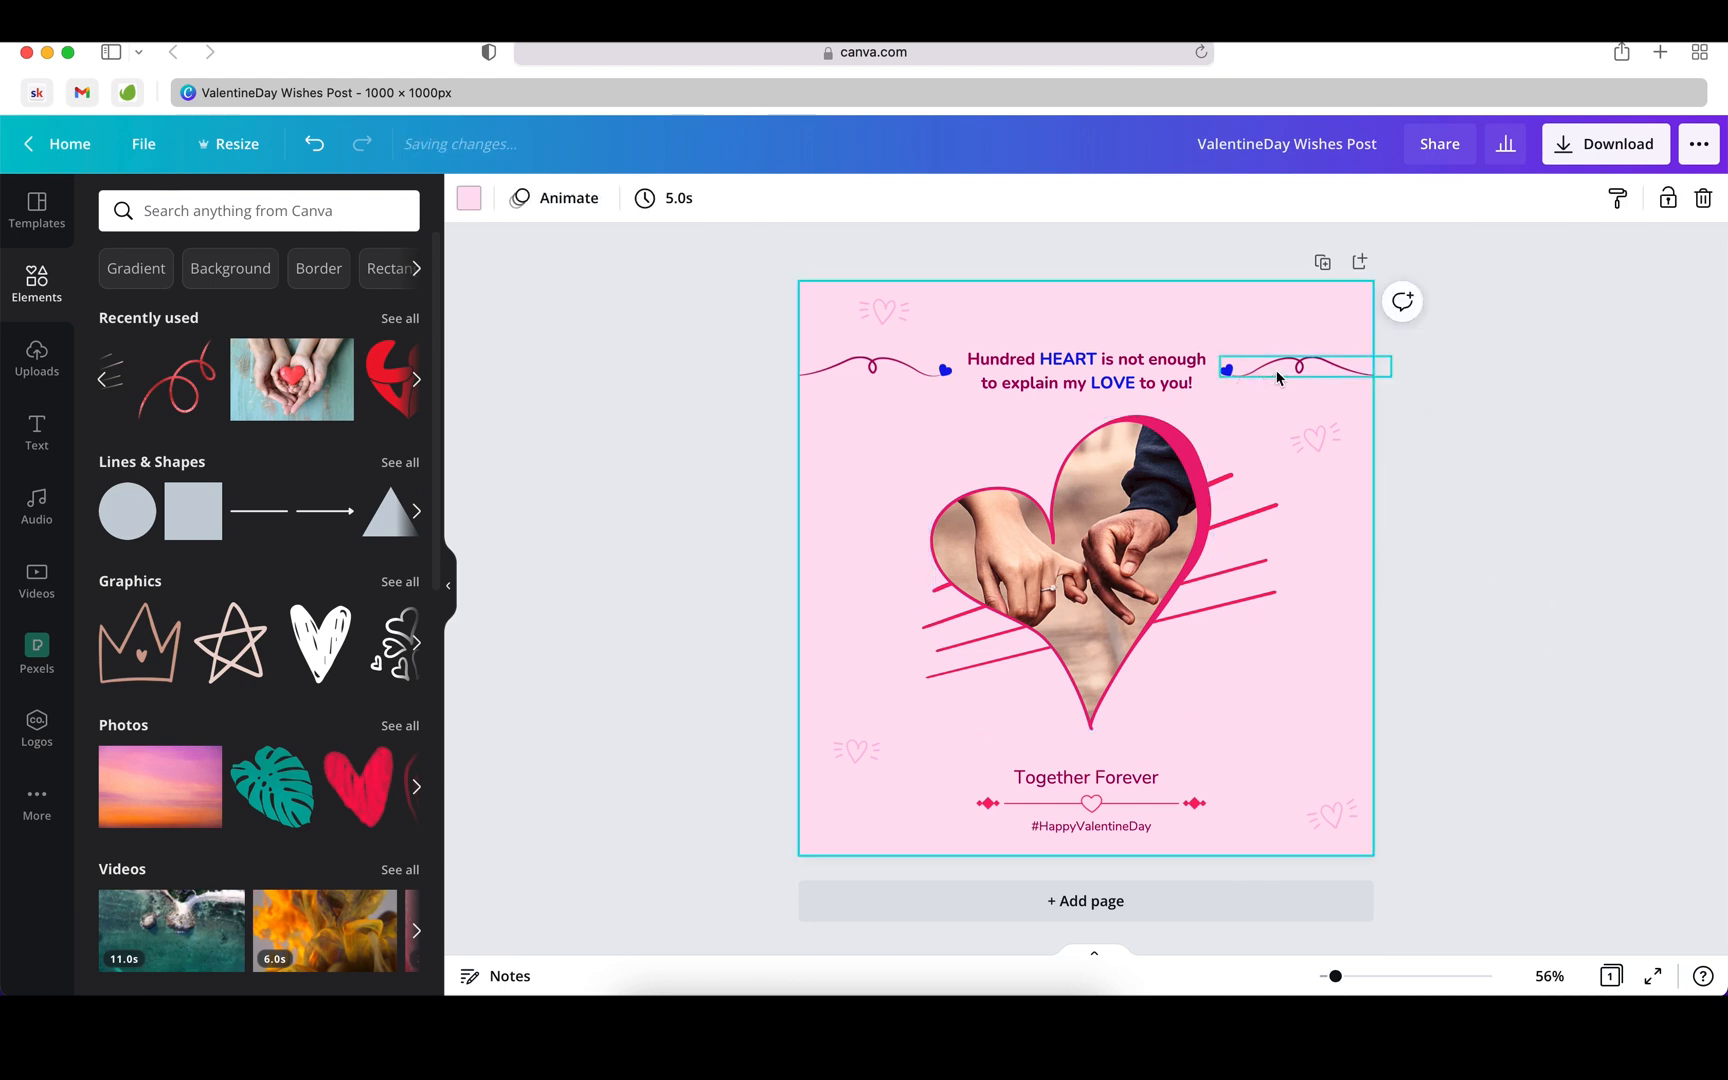
click(1276, 371)
click(1551, 571)
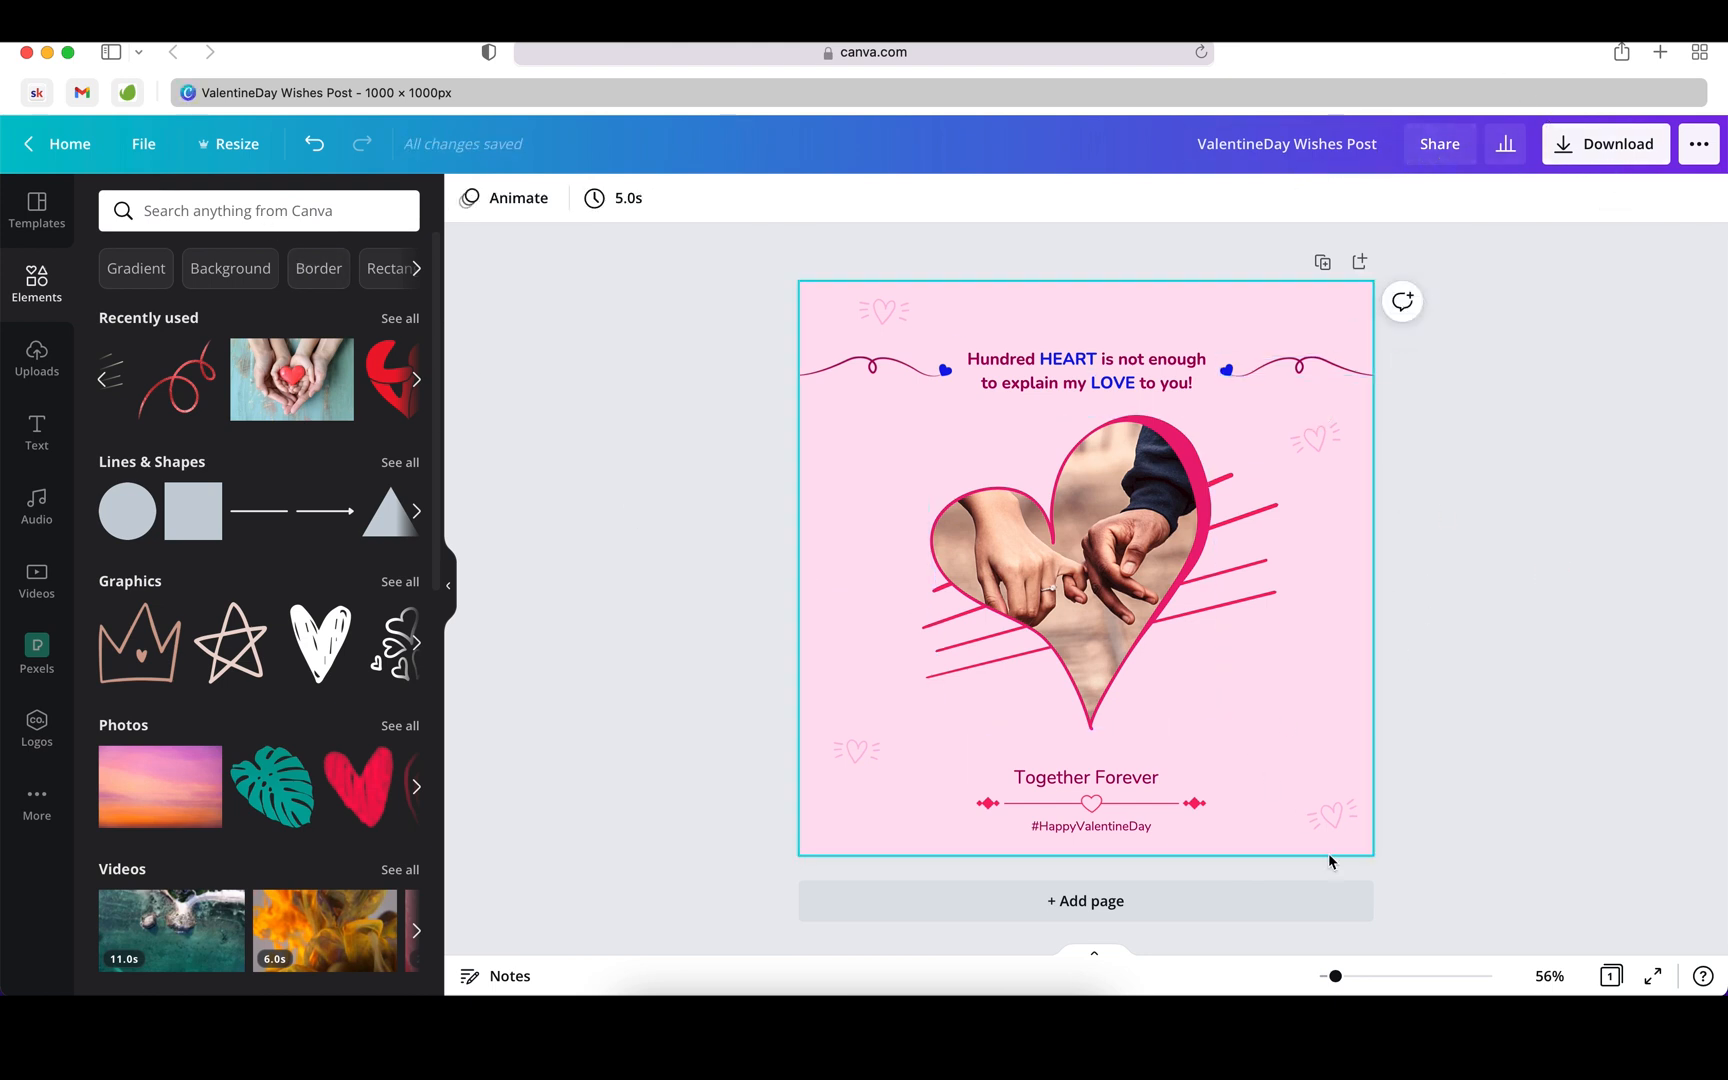
Step: Download the design as a JPG at size 1 with quality 100
click(1575, 157)
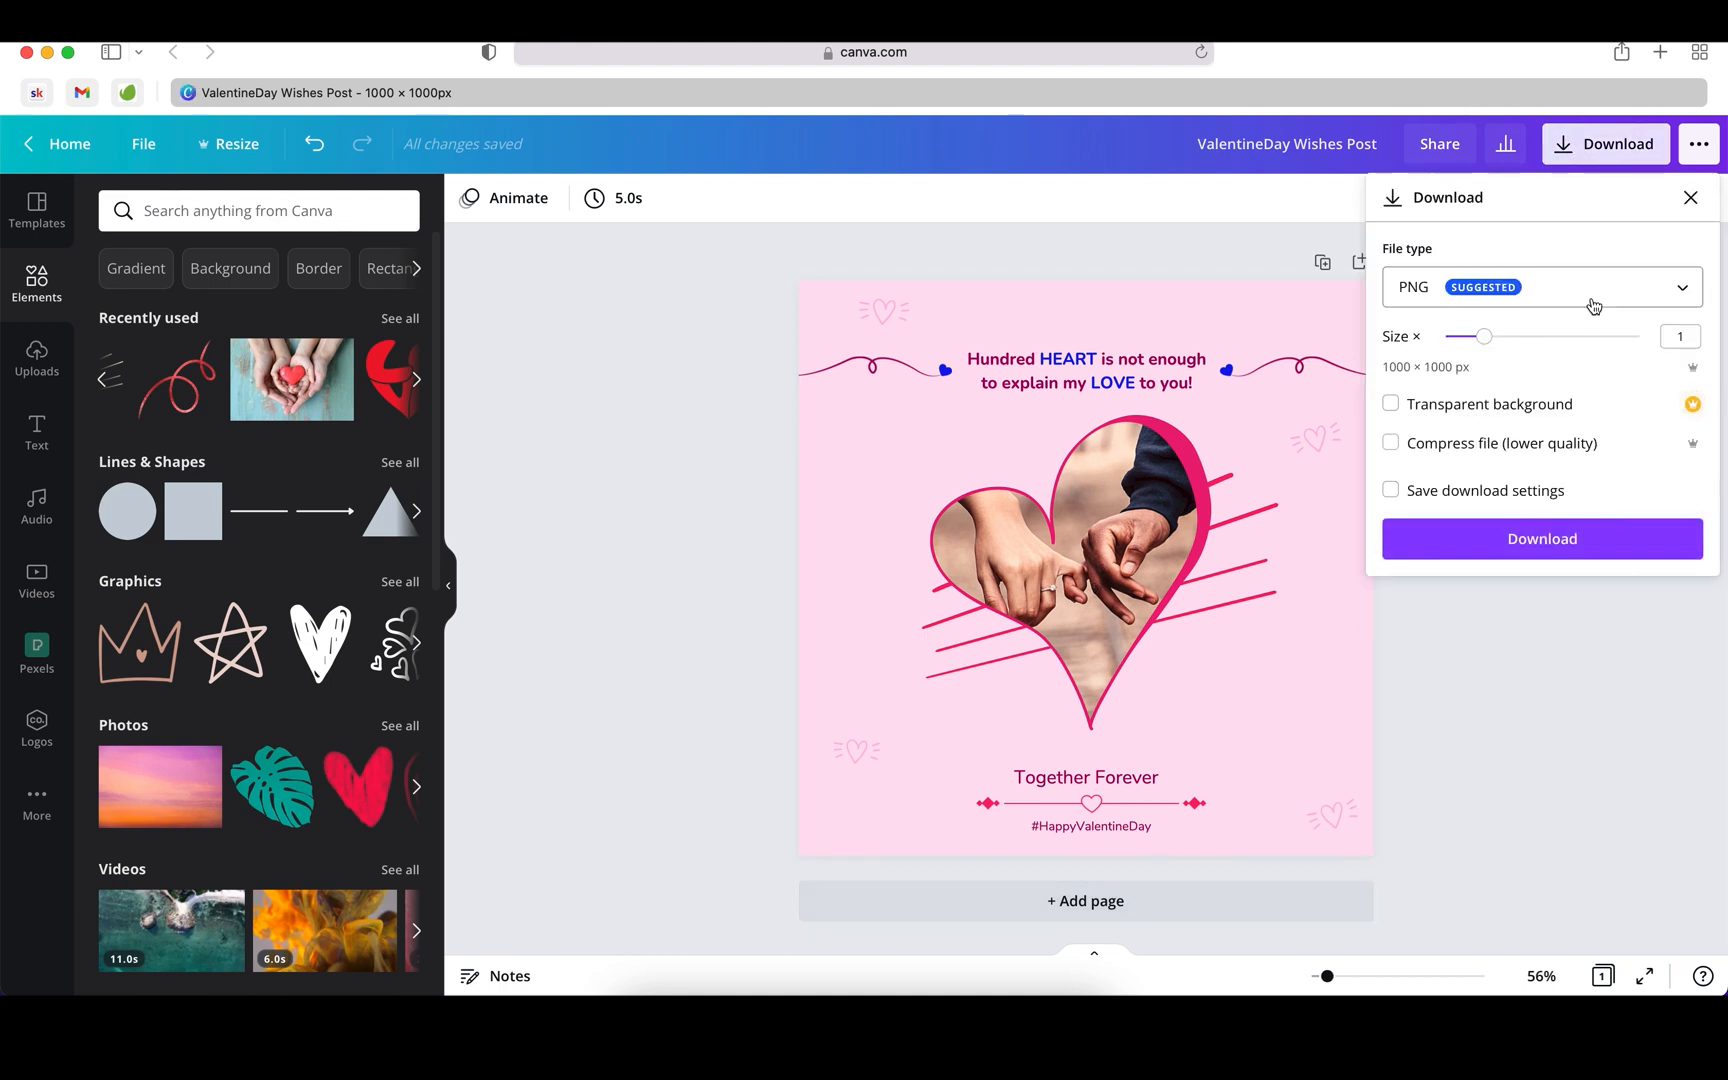
click(1583, 289)
click(1450, 357)
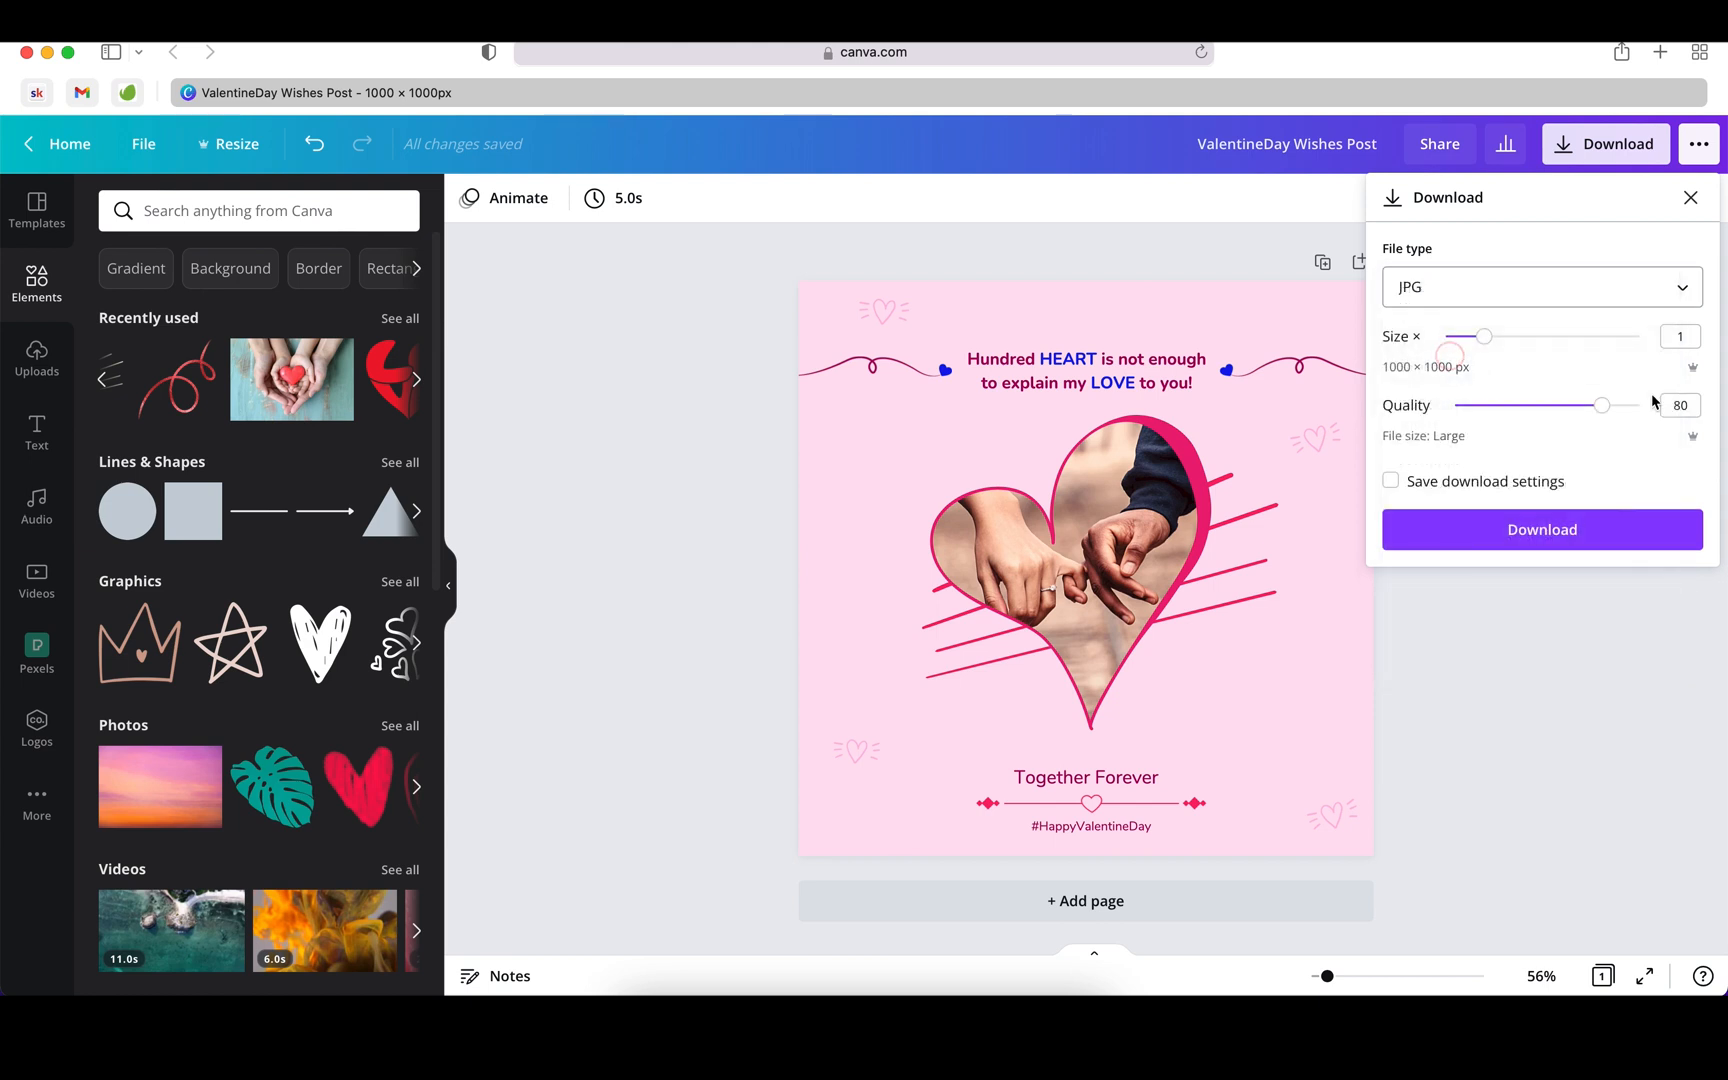
drag(1602, 412, 1640, 408)
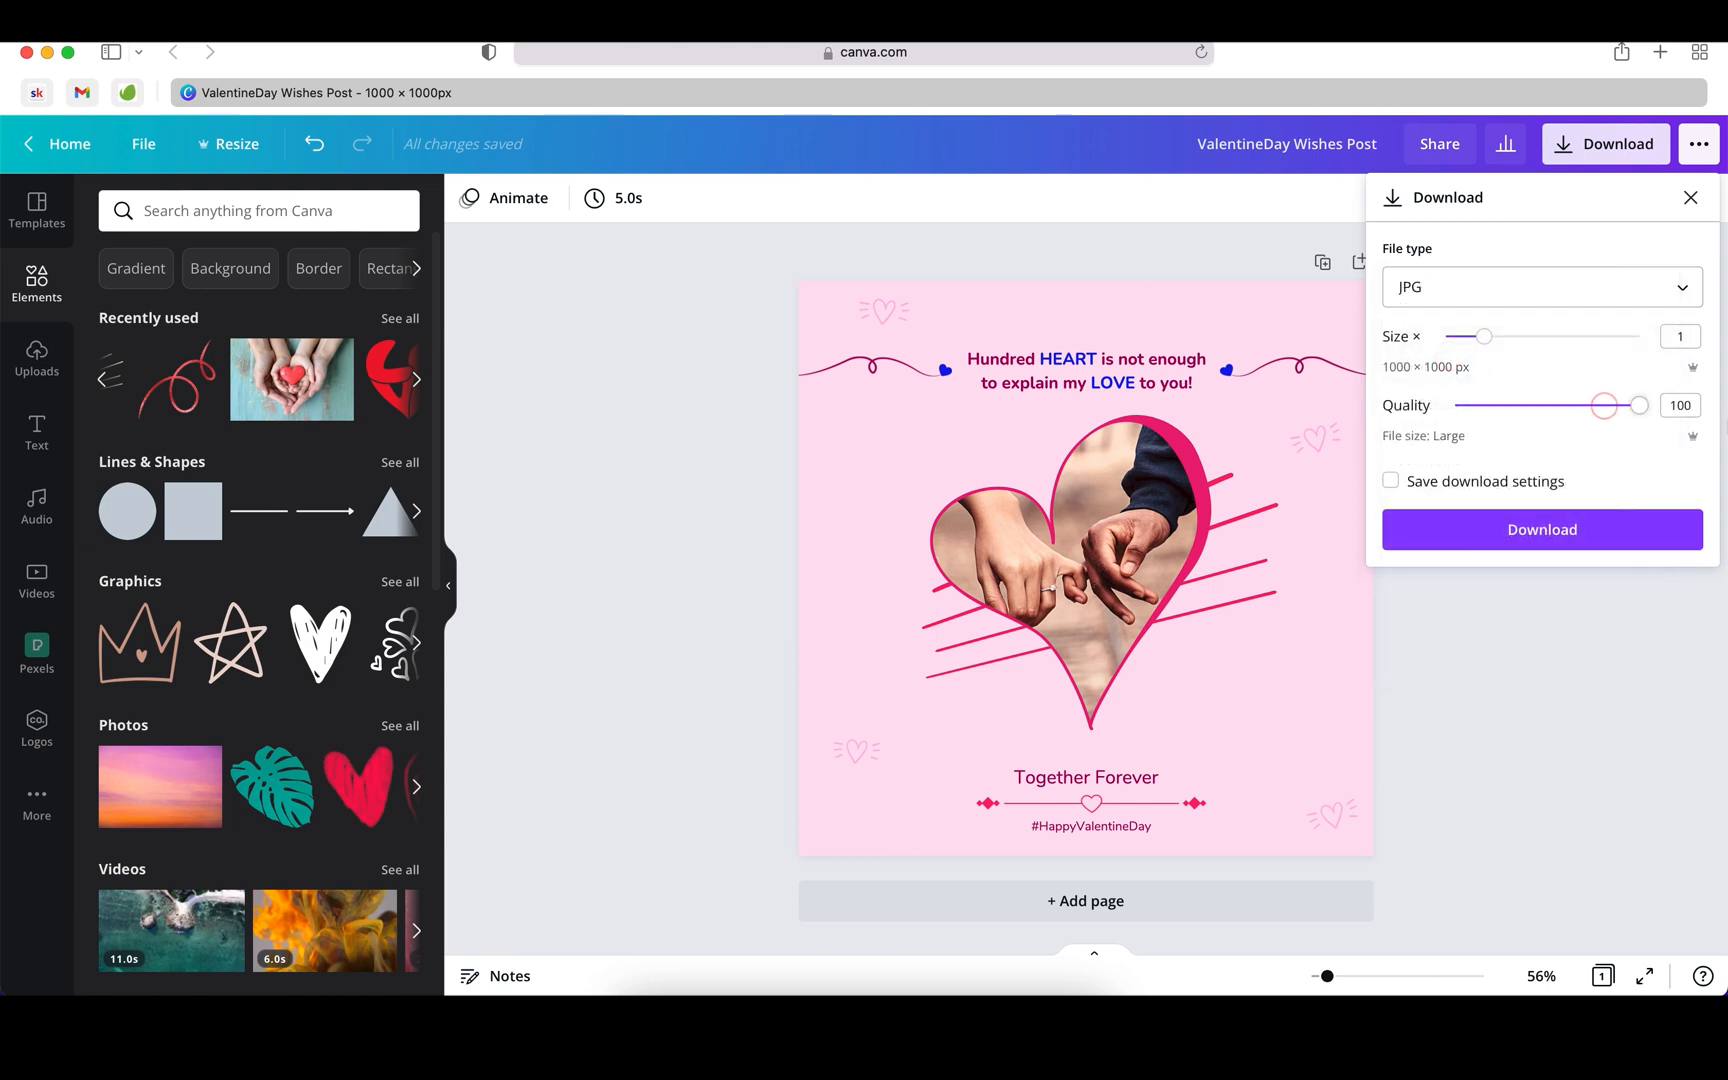
click(1554, 528)
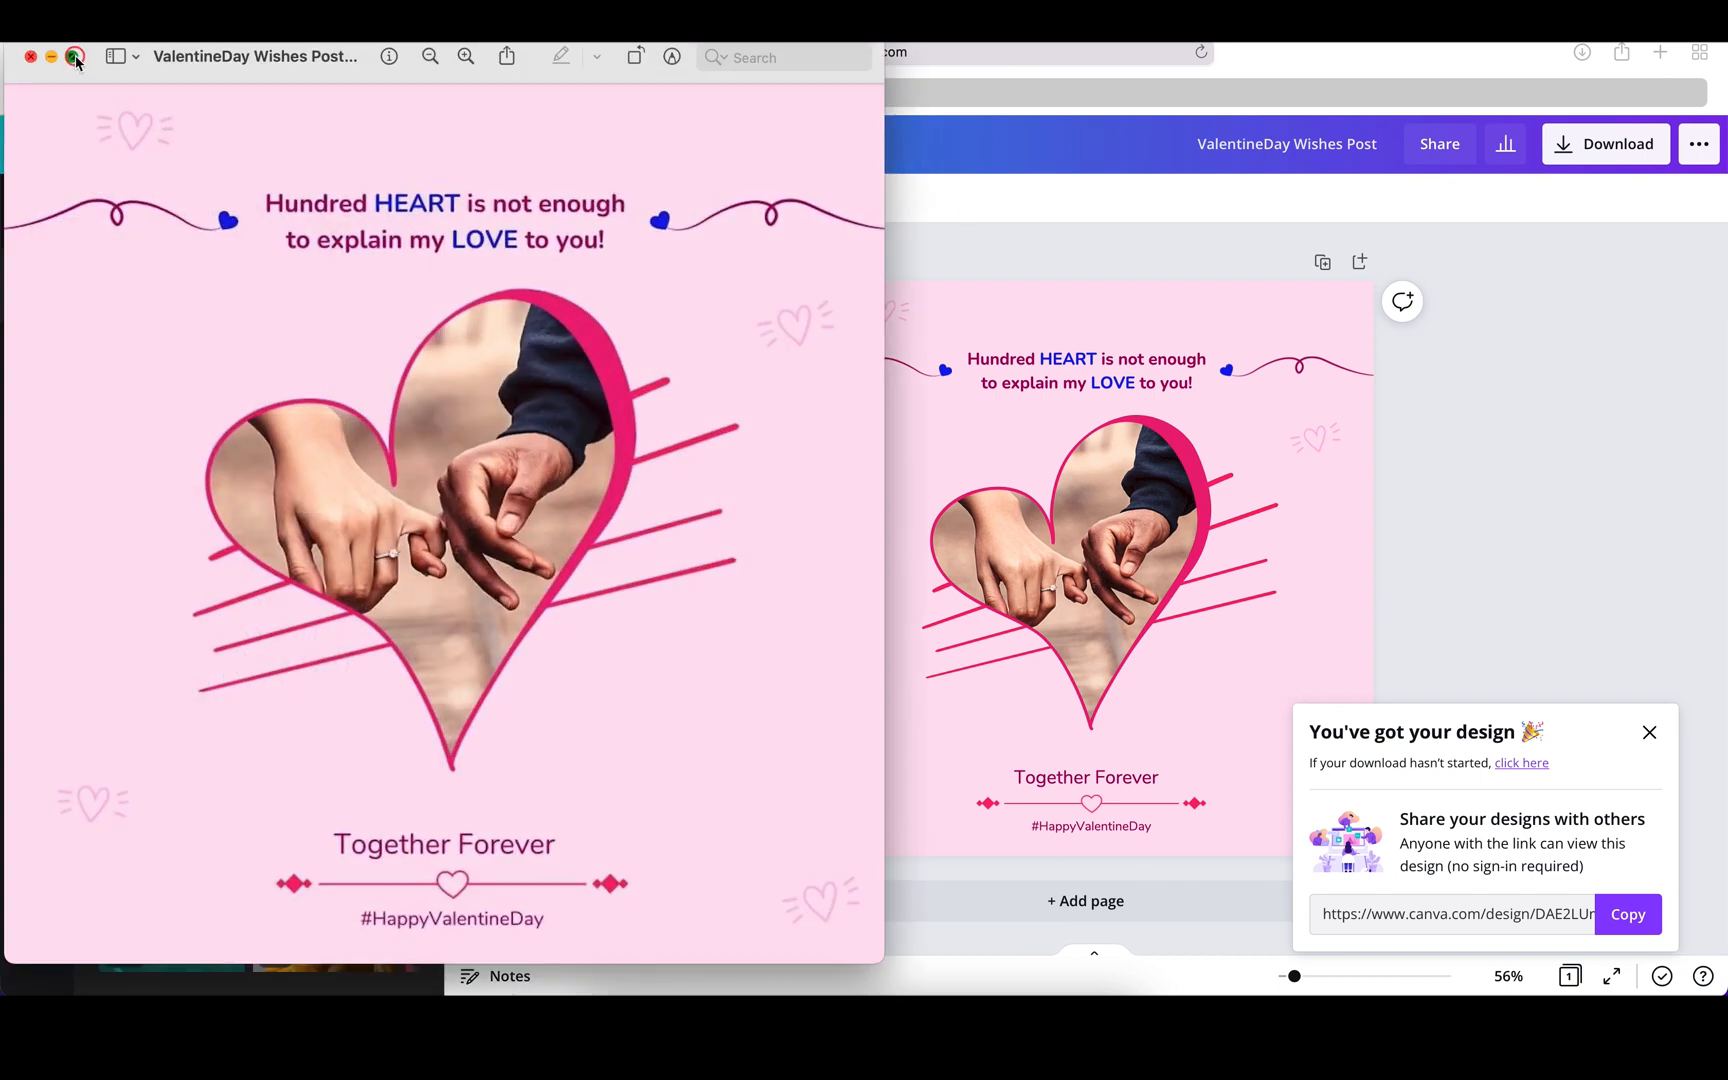
Step: View the downloaded post full screen in the image viewer, zoomed so the whole design fits
click(75, 58)
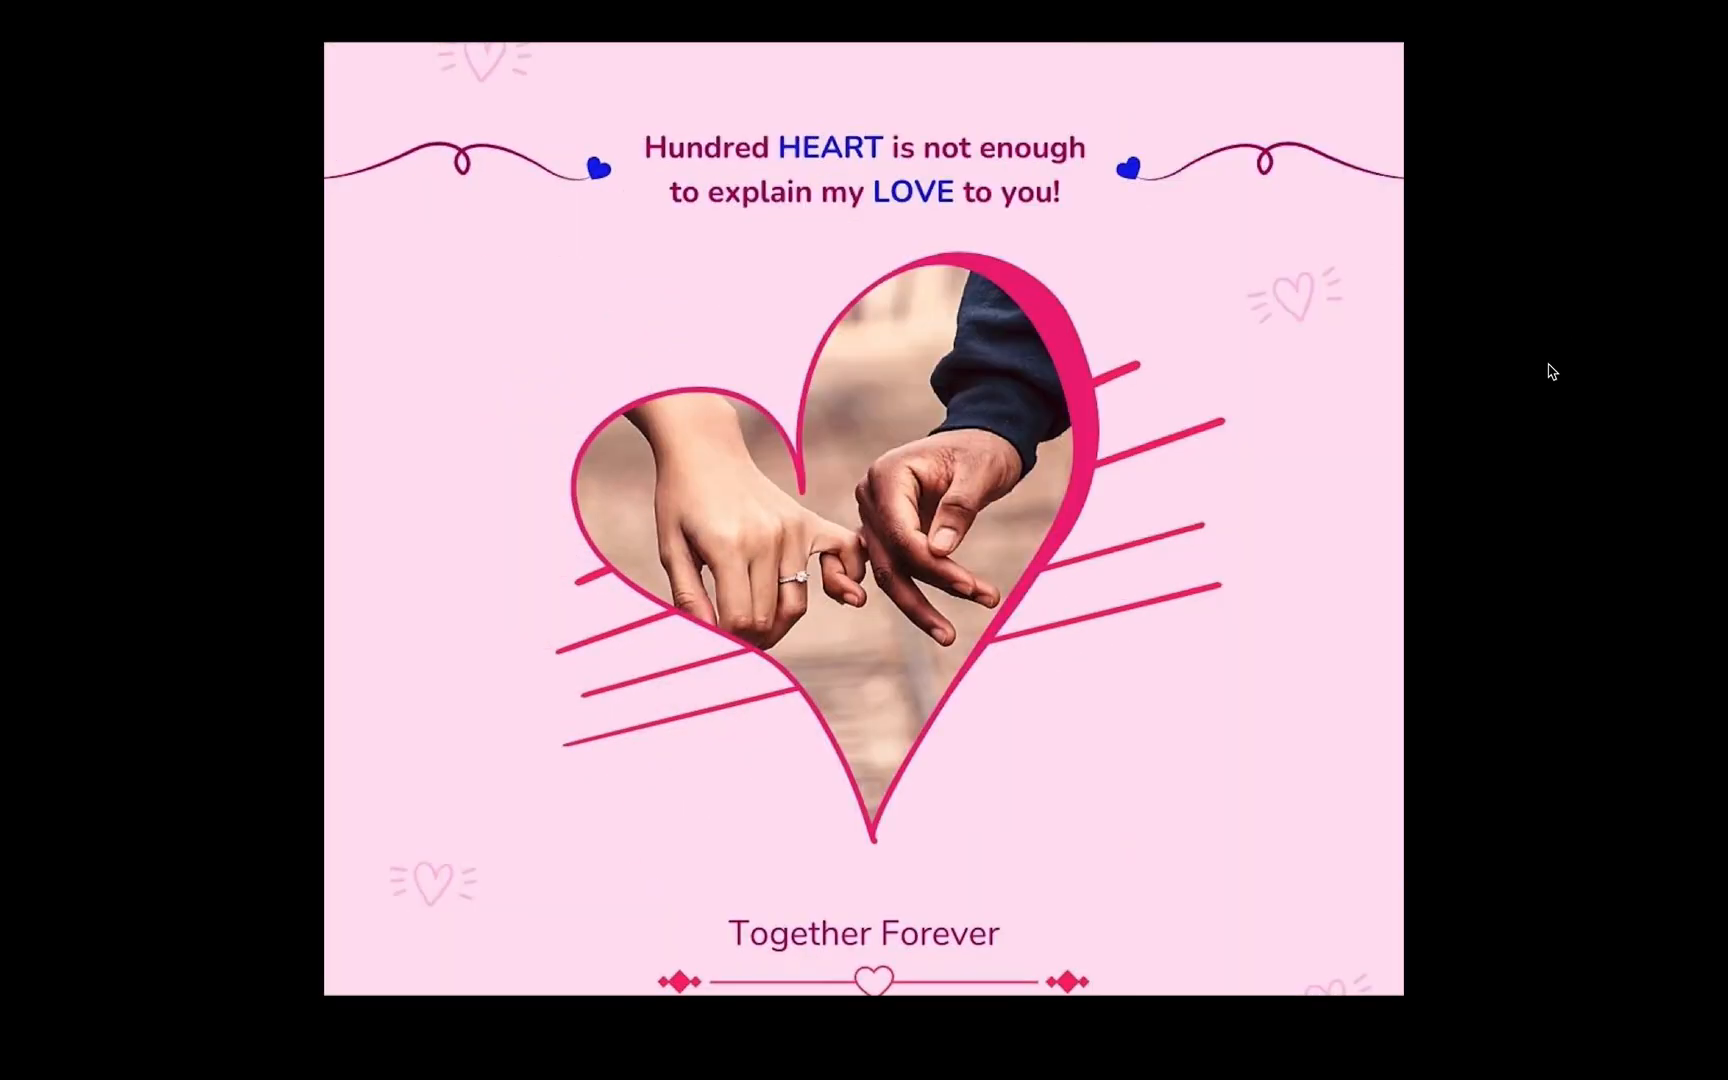
key(super+minus)
key(super+minus)
key(super+plus)
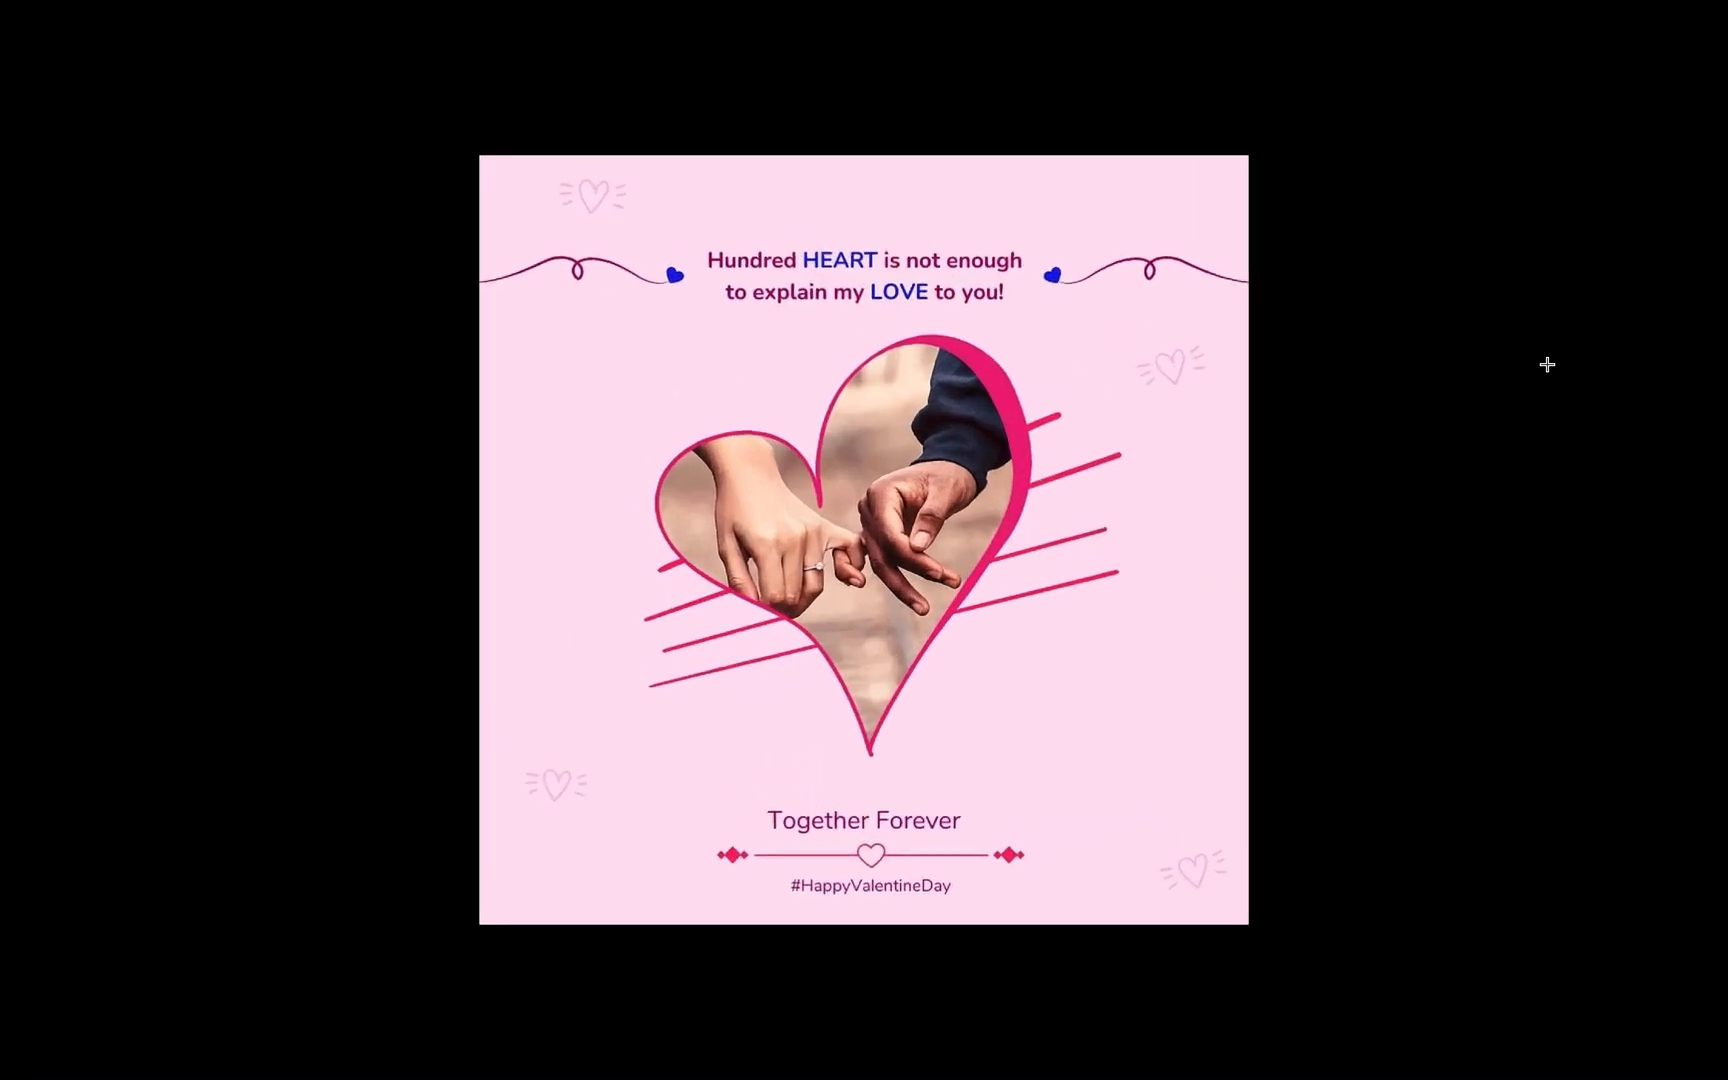